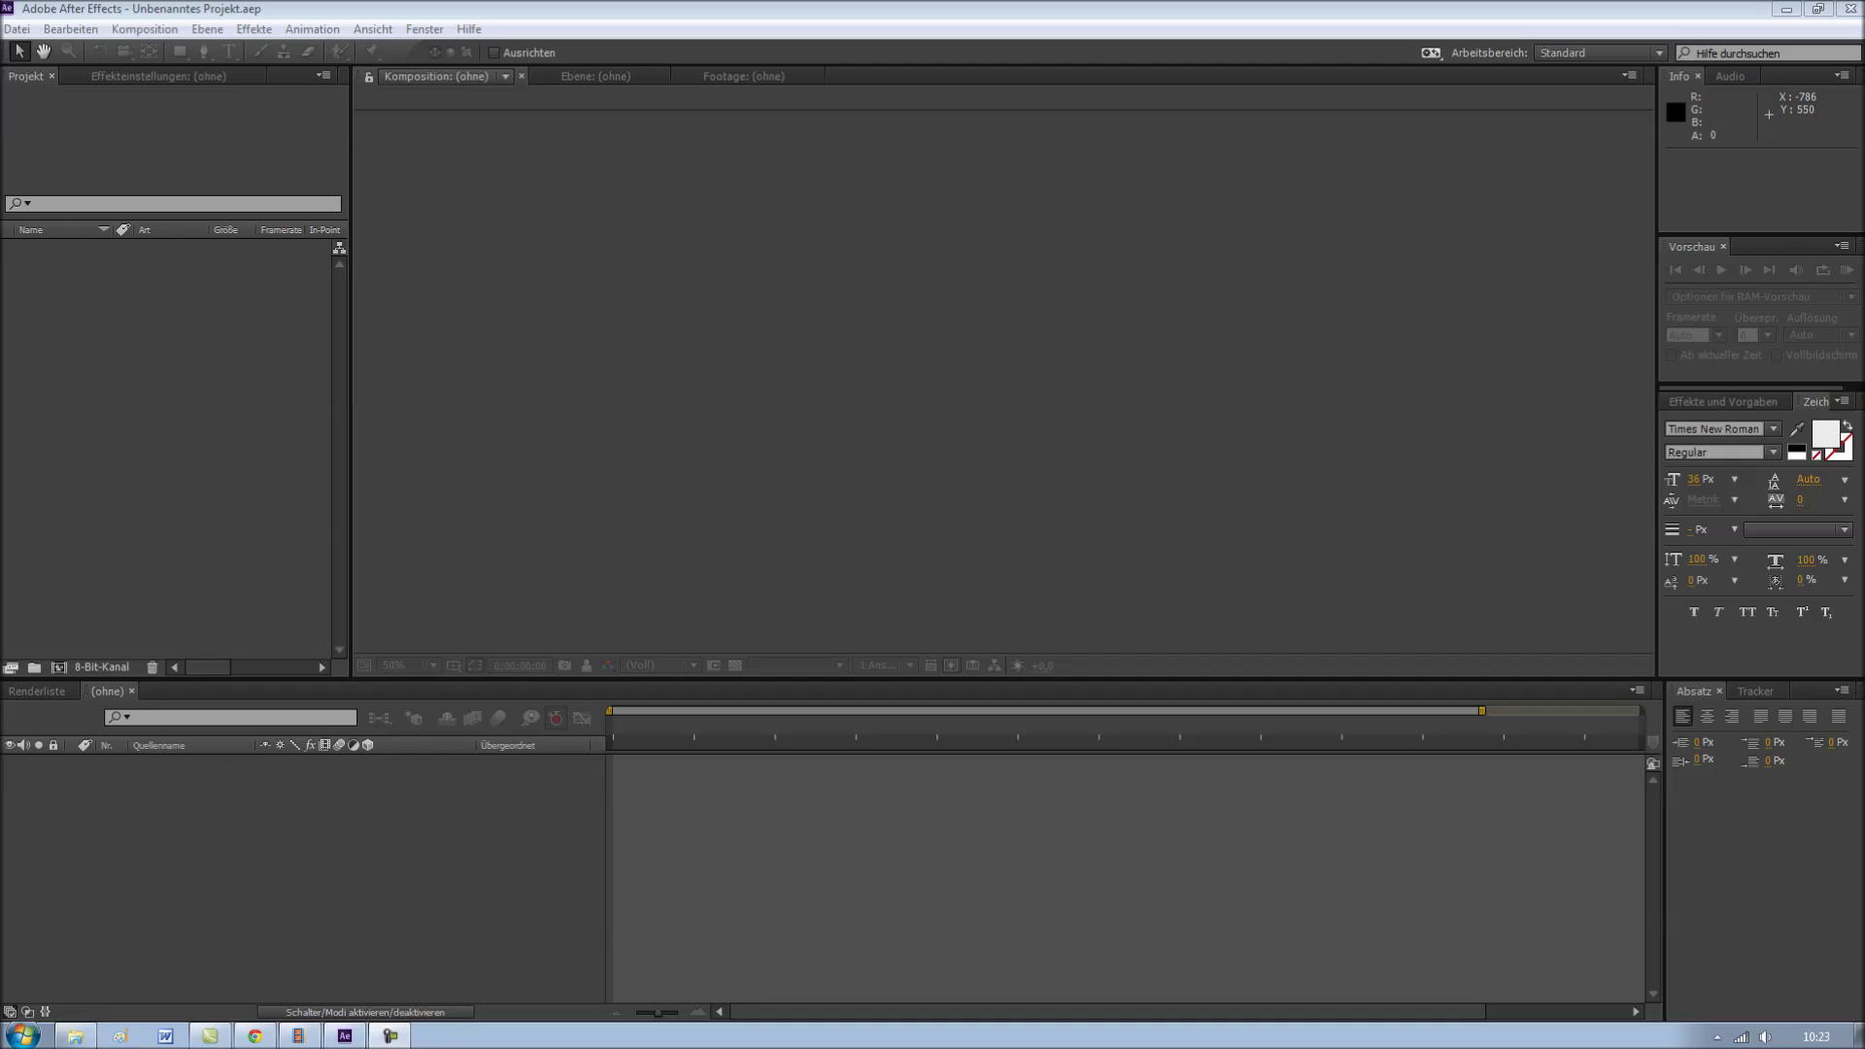
Import 00926.MTS, Dark Room.jpg, Feuer 3.mp4 and the Halloween music via Datei > Importieren.
left_click(17, 29)
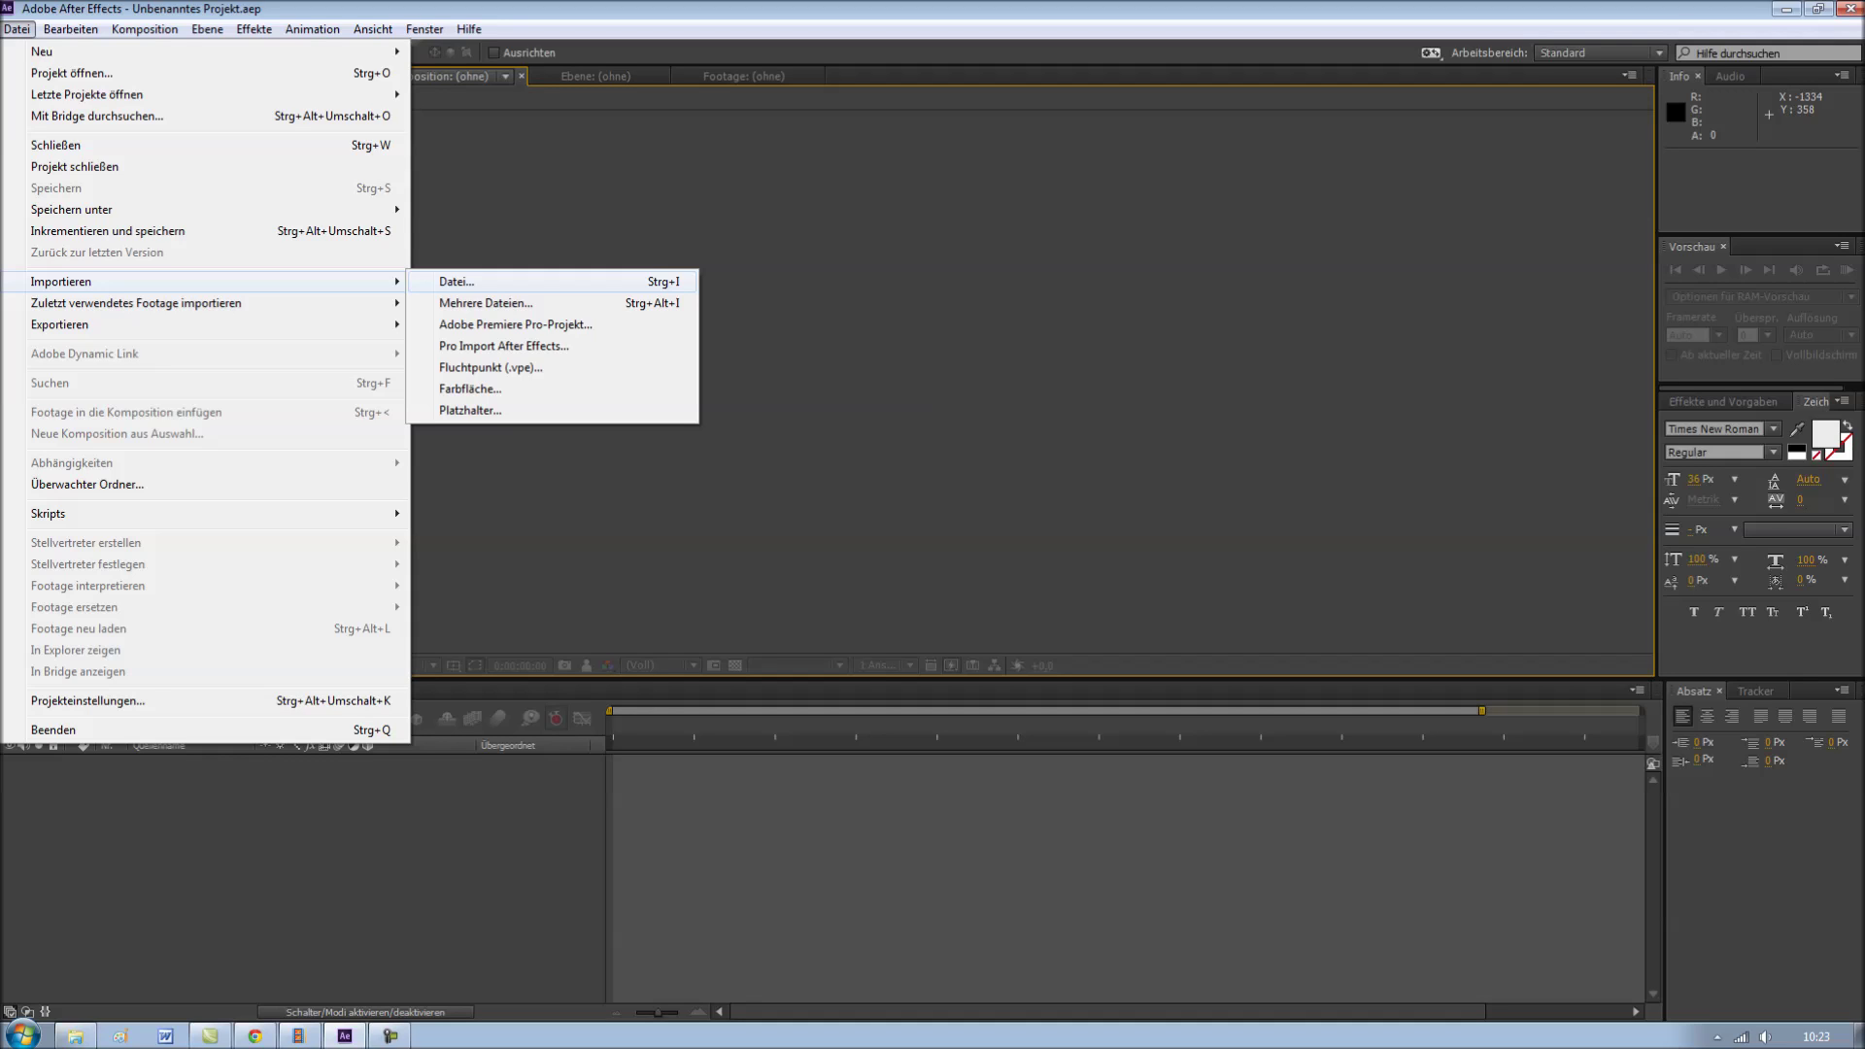
left_click(457, 281)
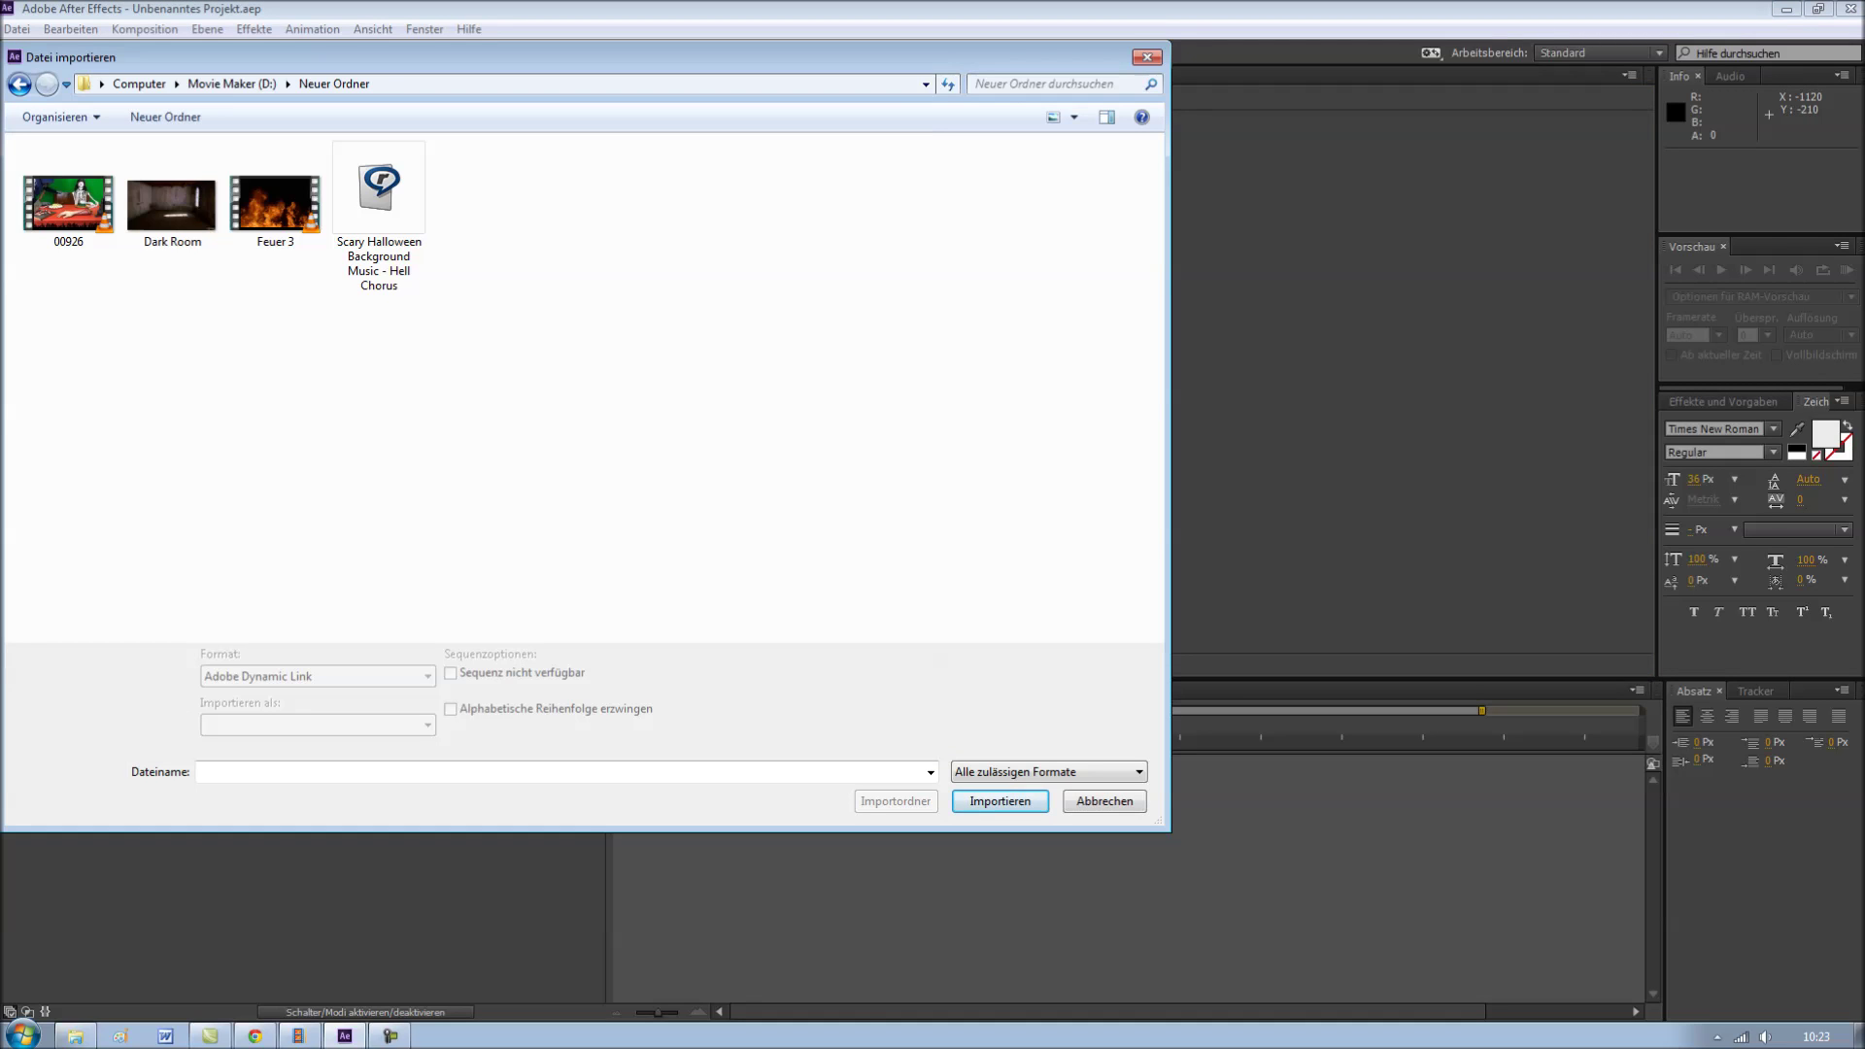
left_click(68, 202)
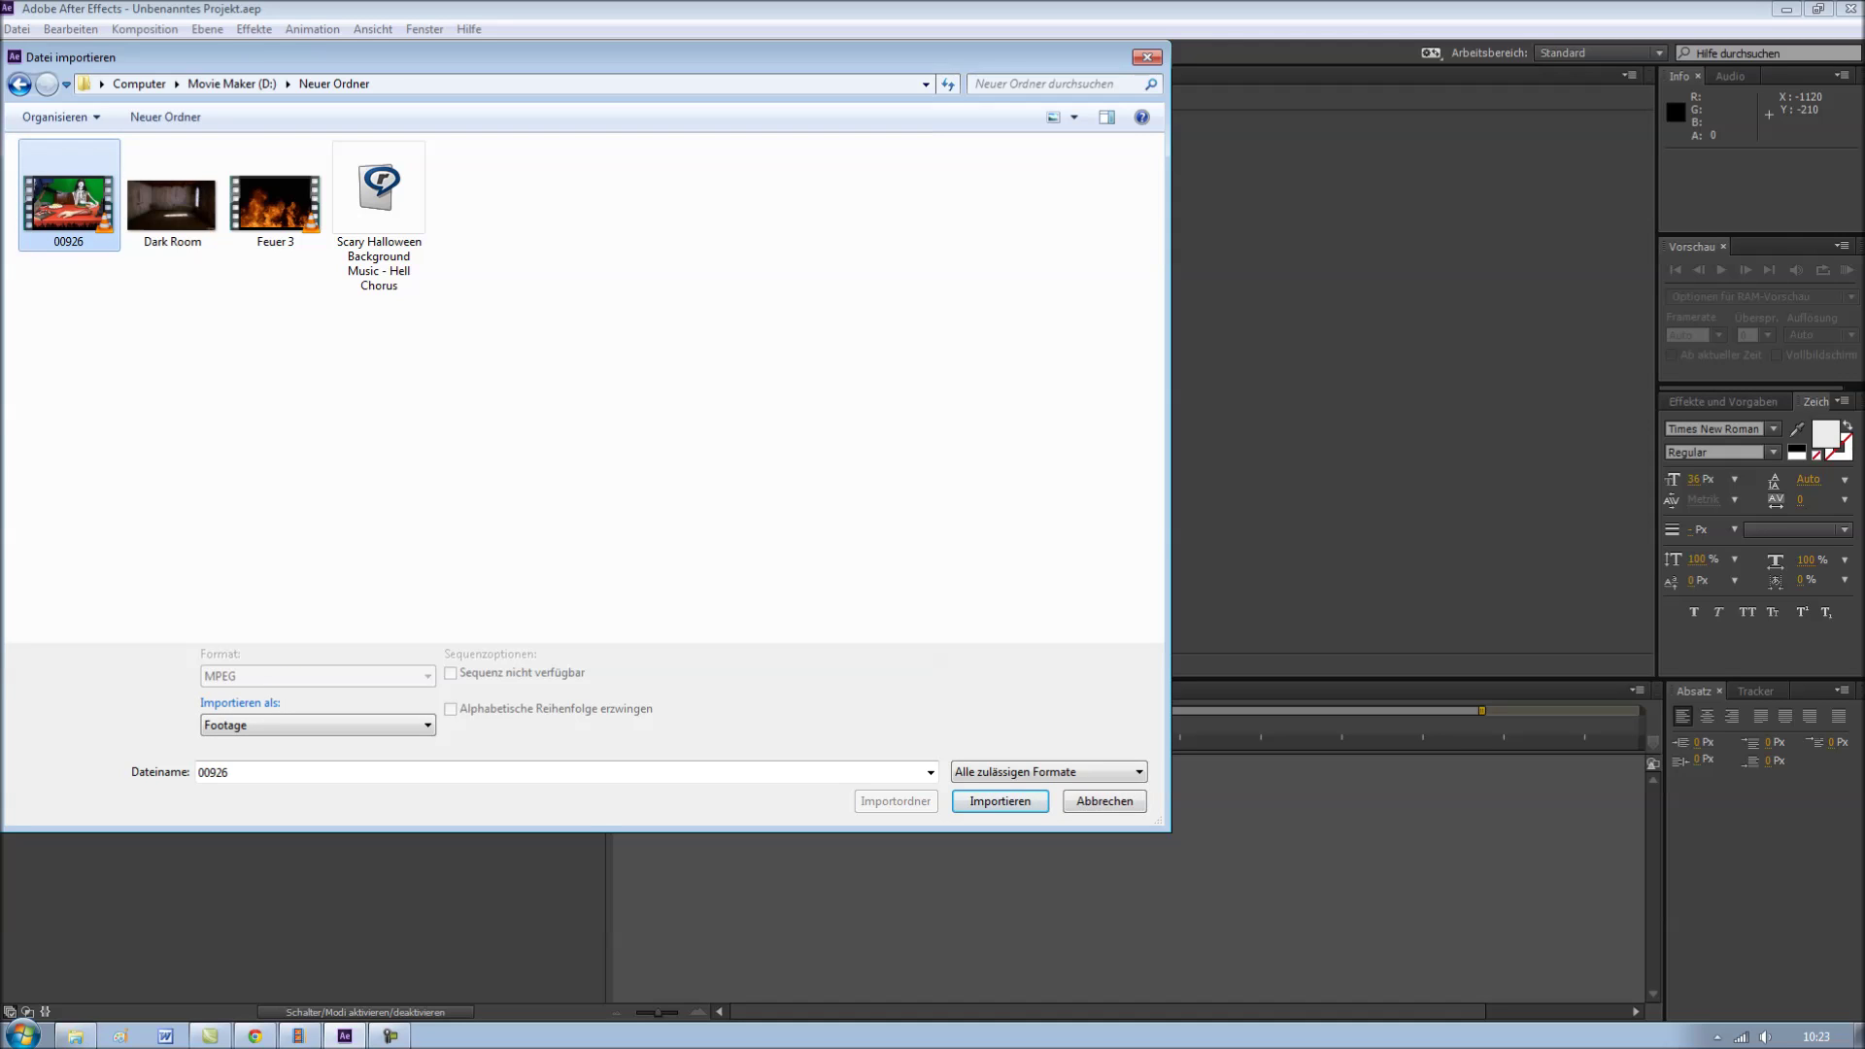
left_click(171, 204)
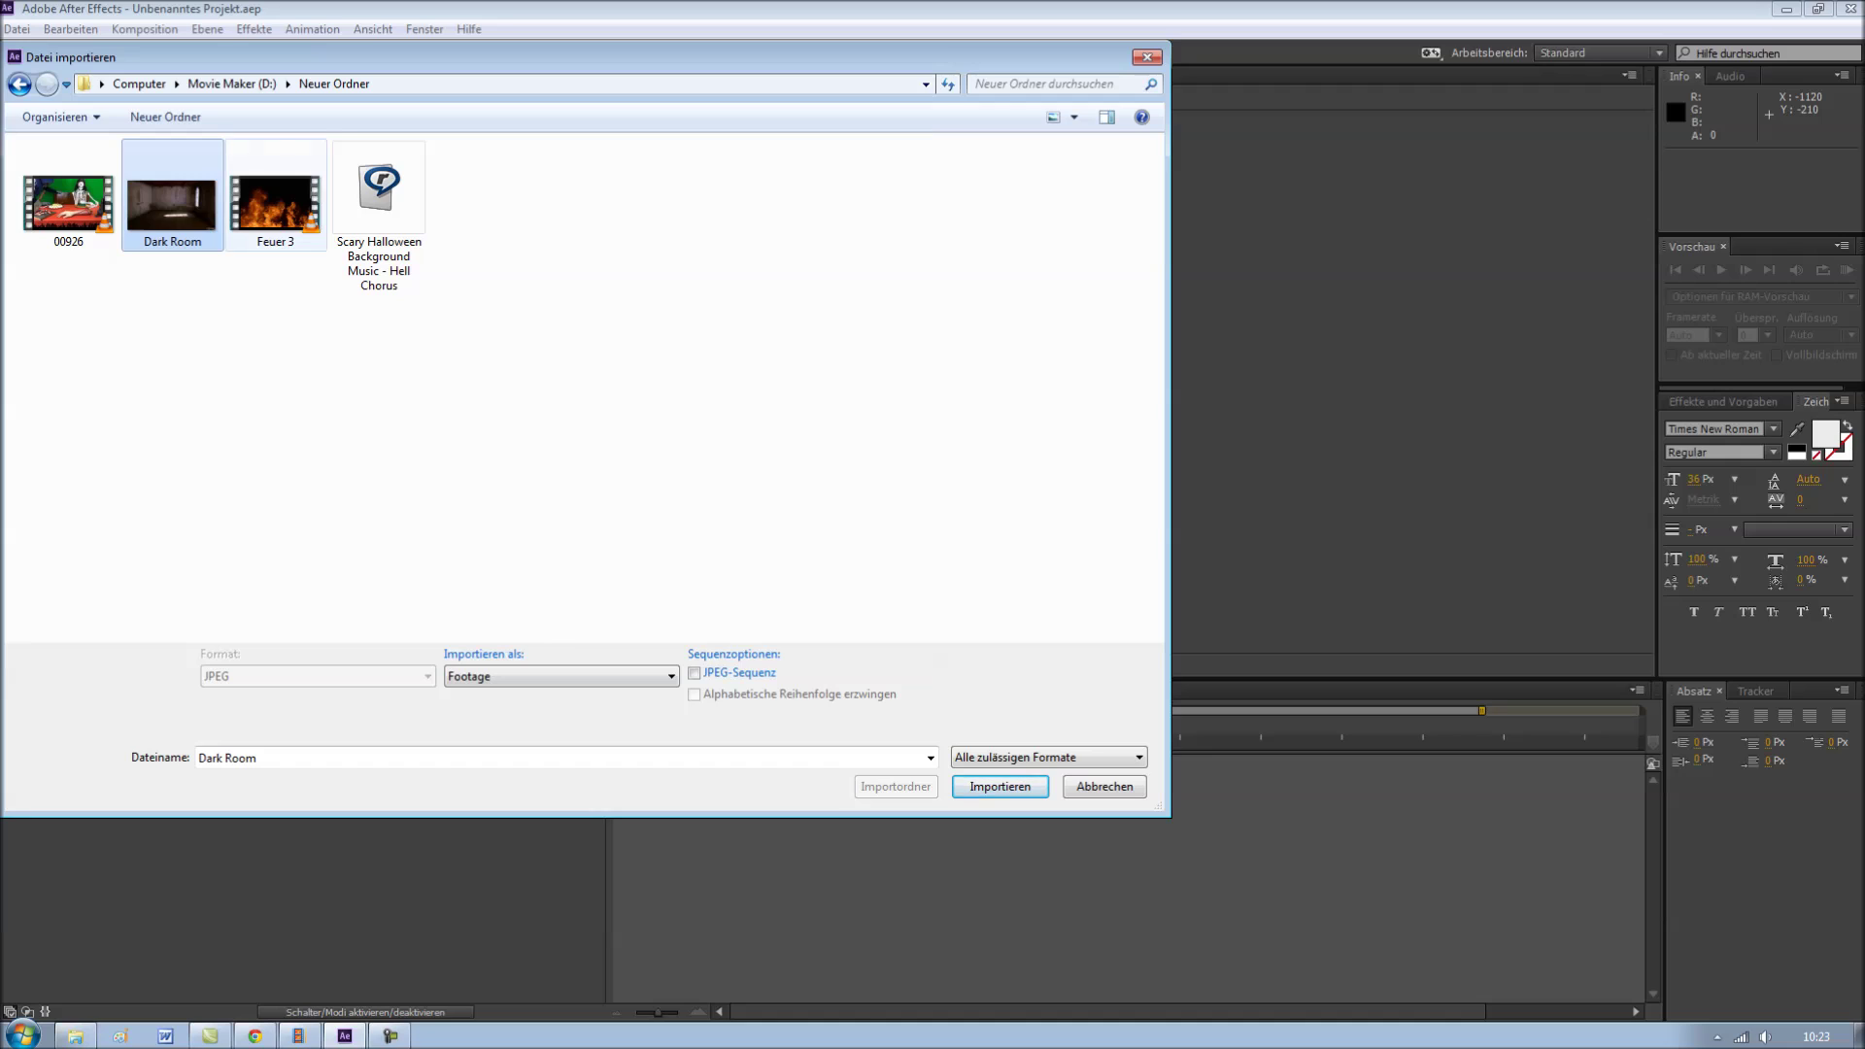
left_click(275, 204)
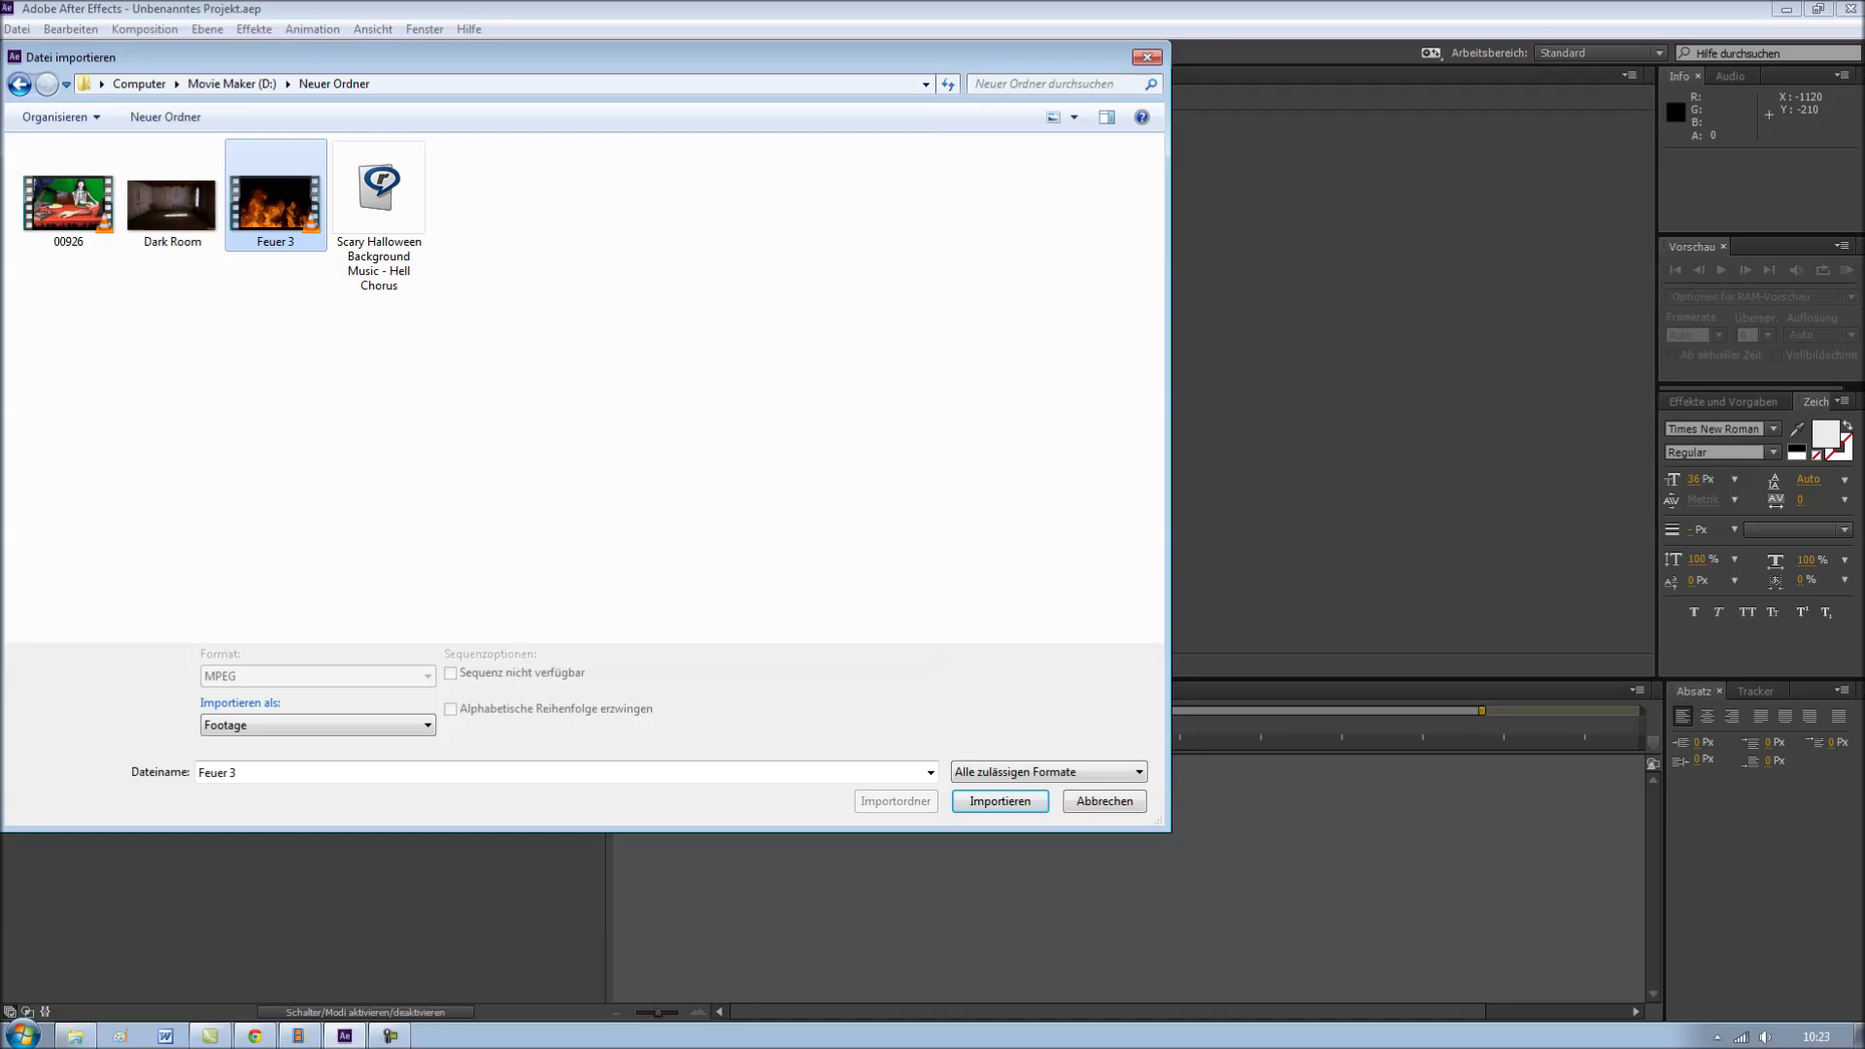
left_click(379, 194)
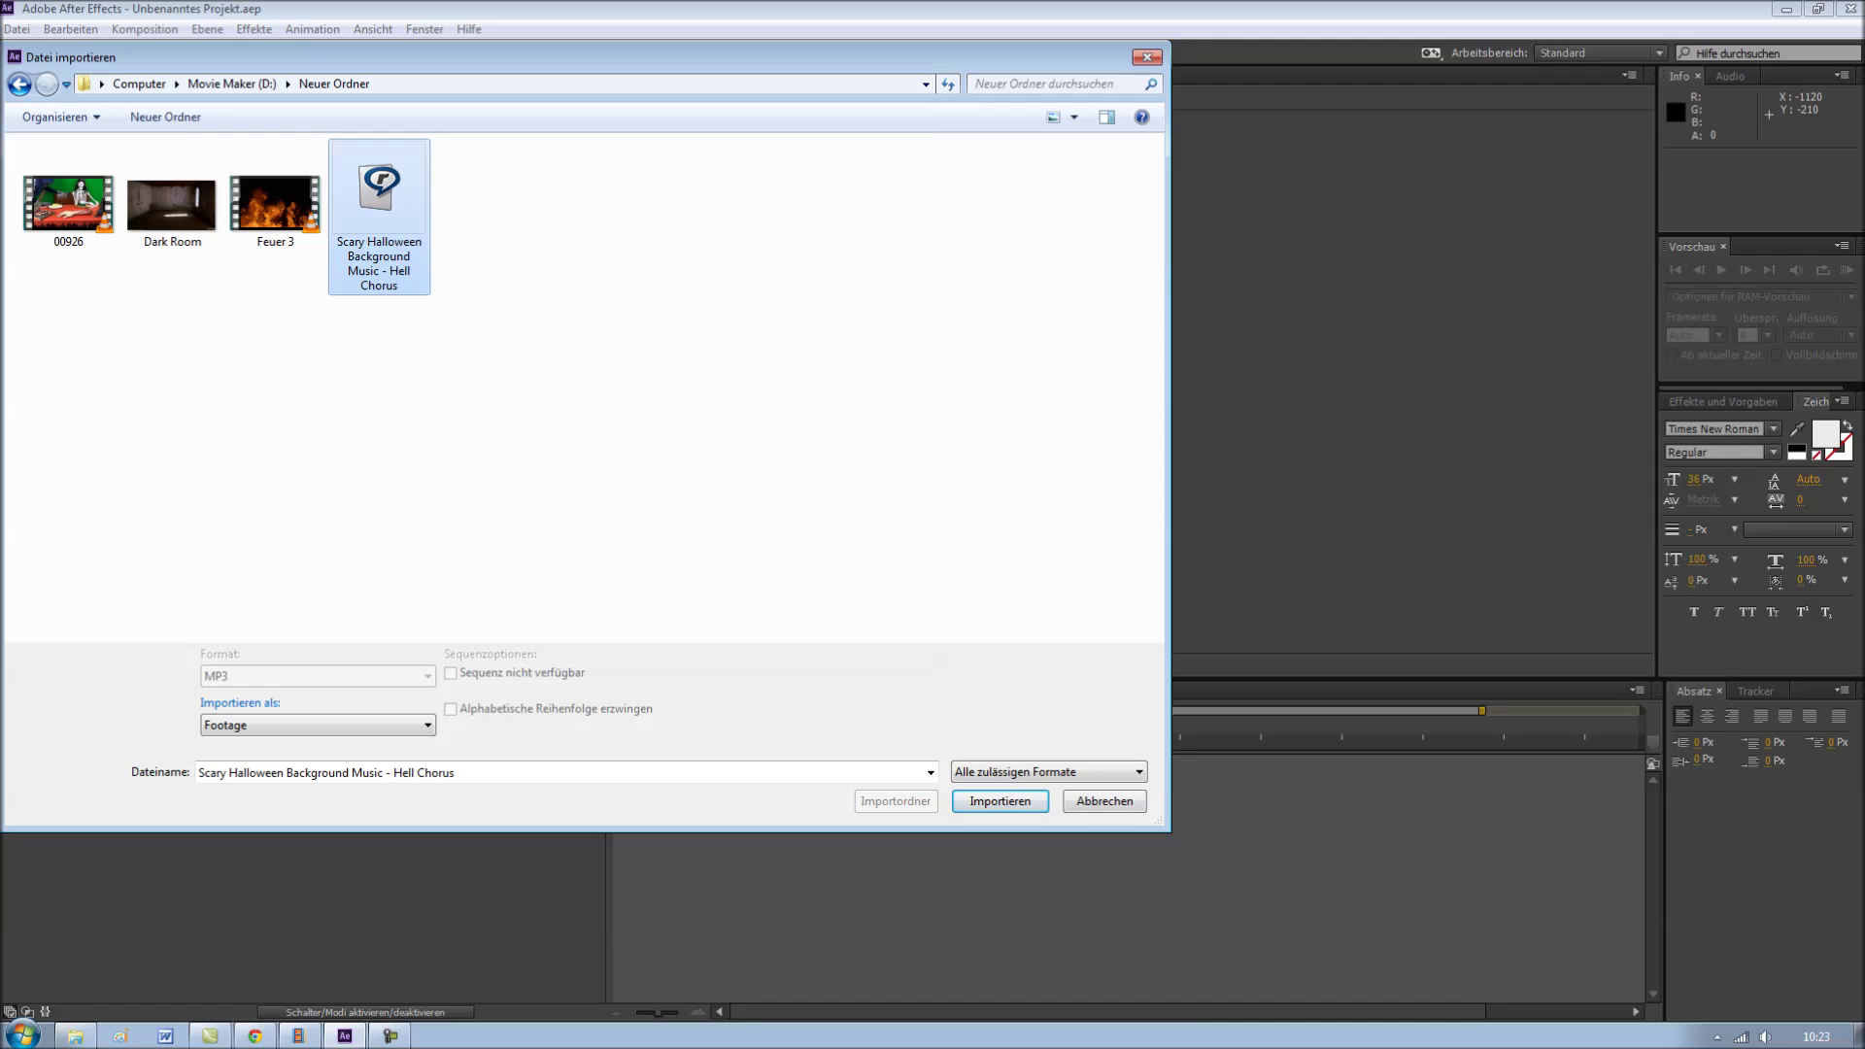
key("ctrl+a")
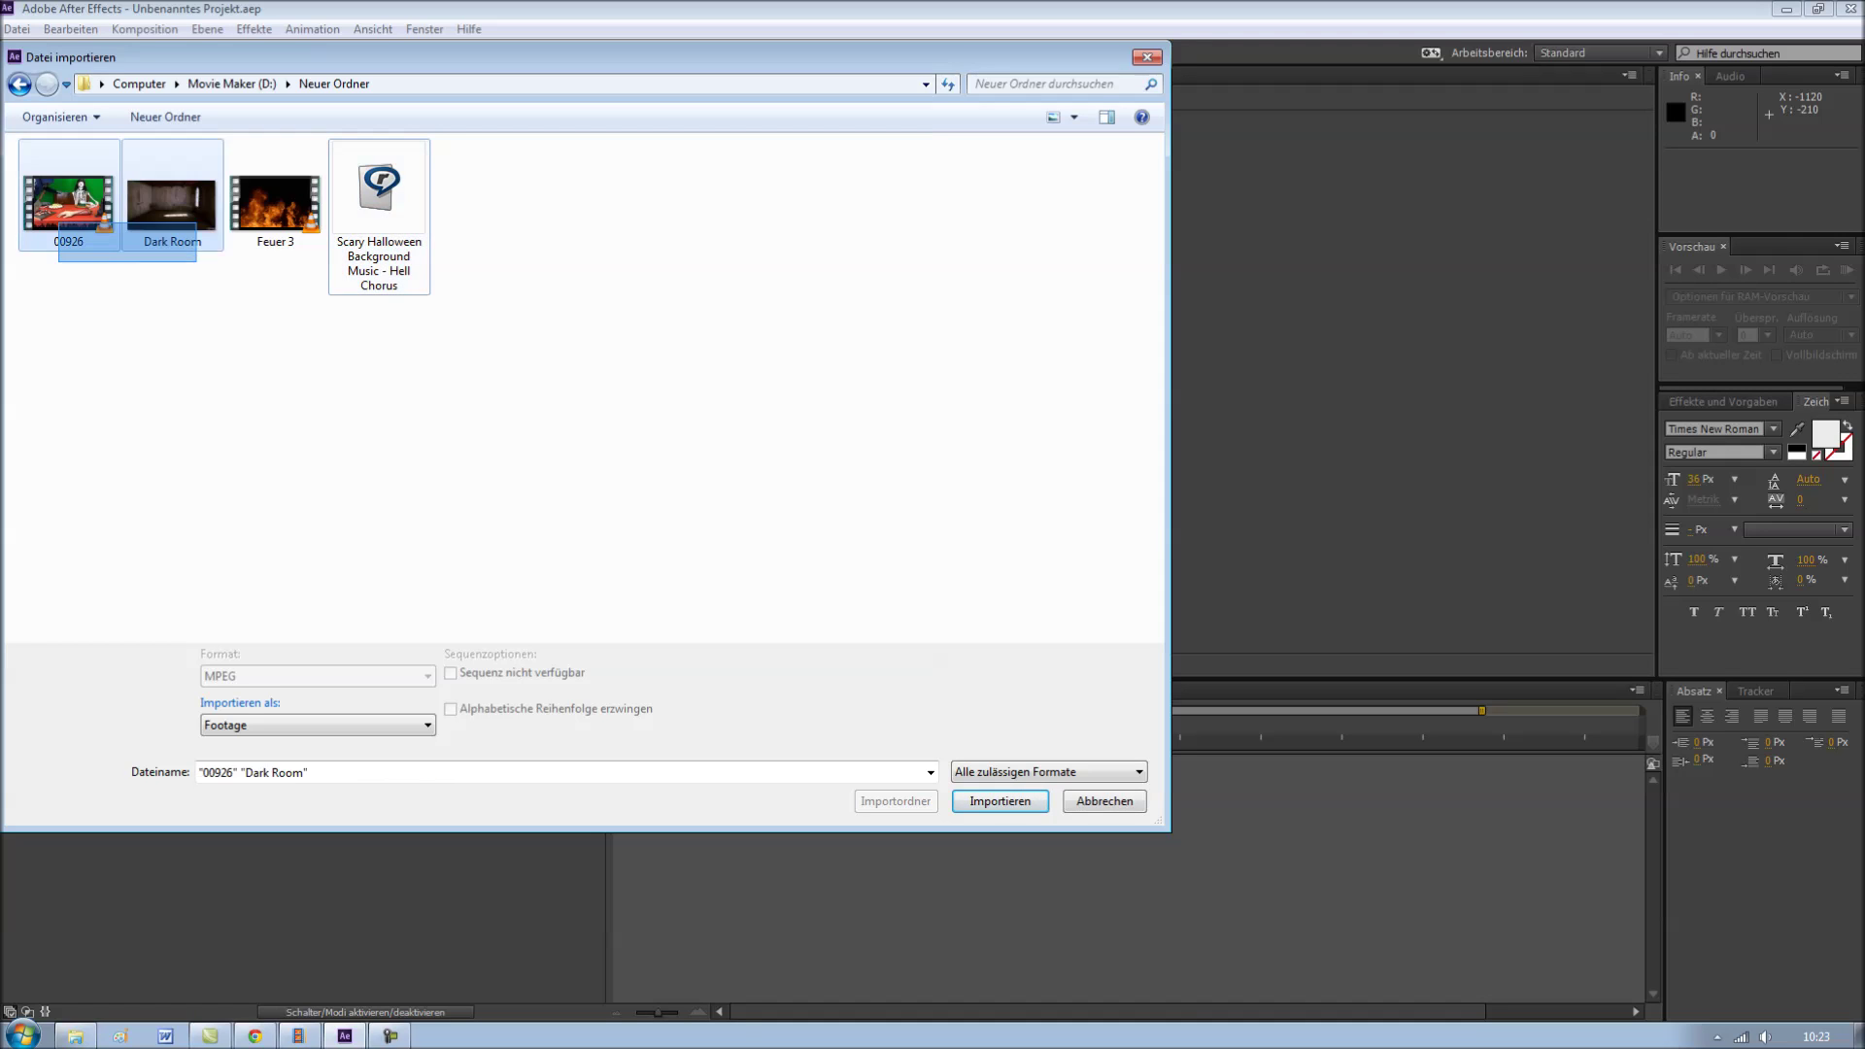
key("Return")
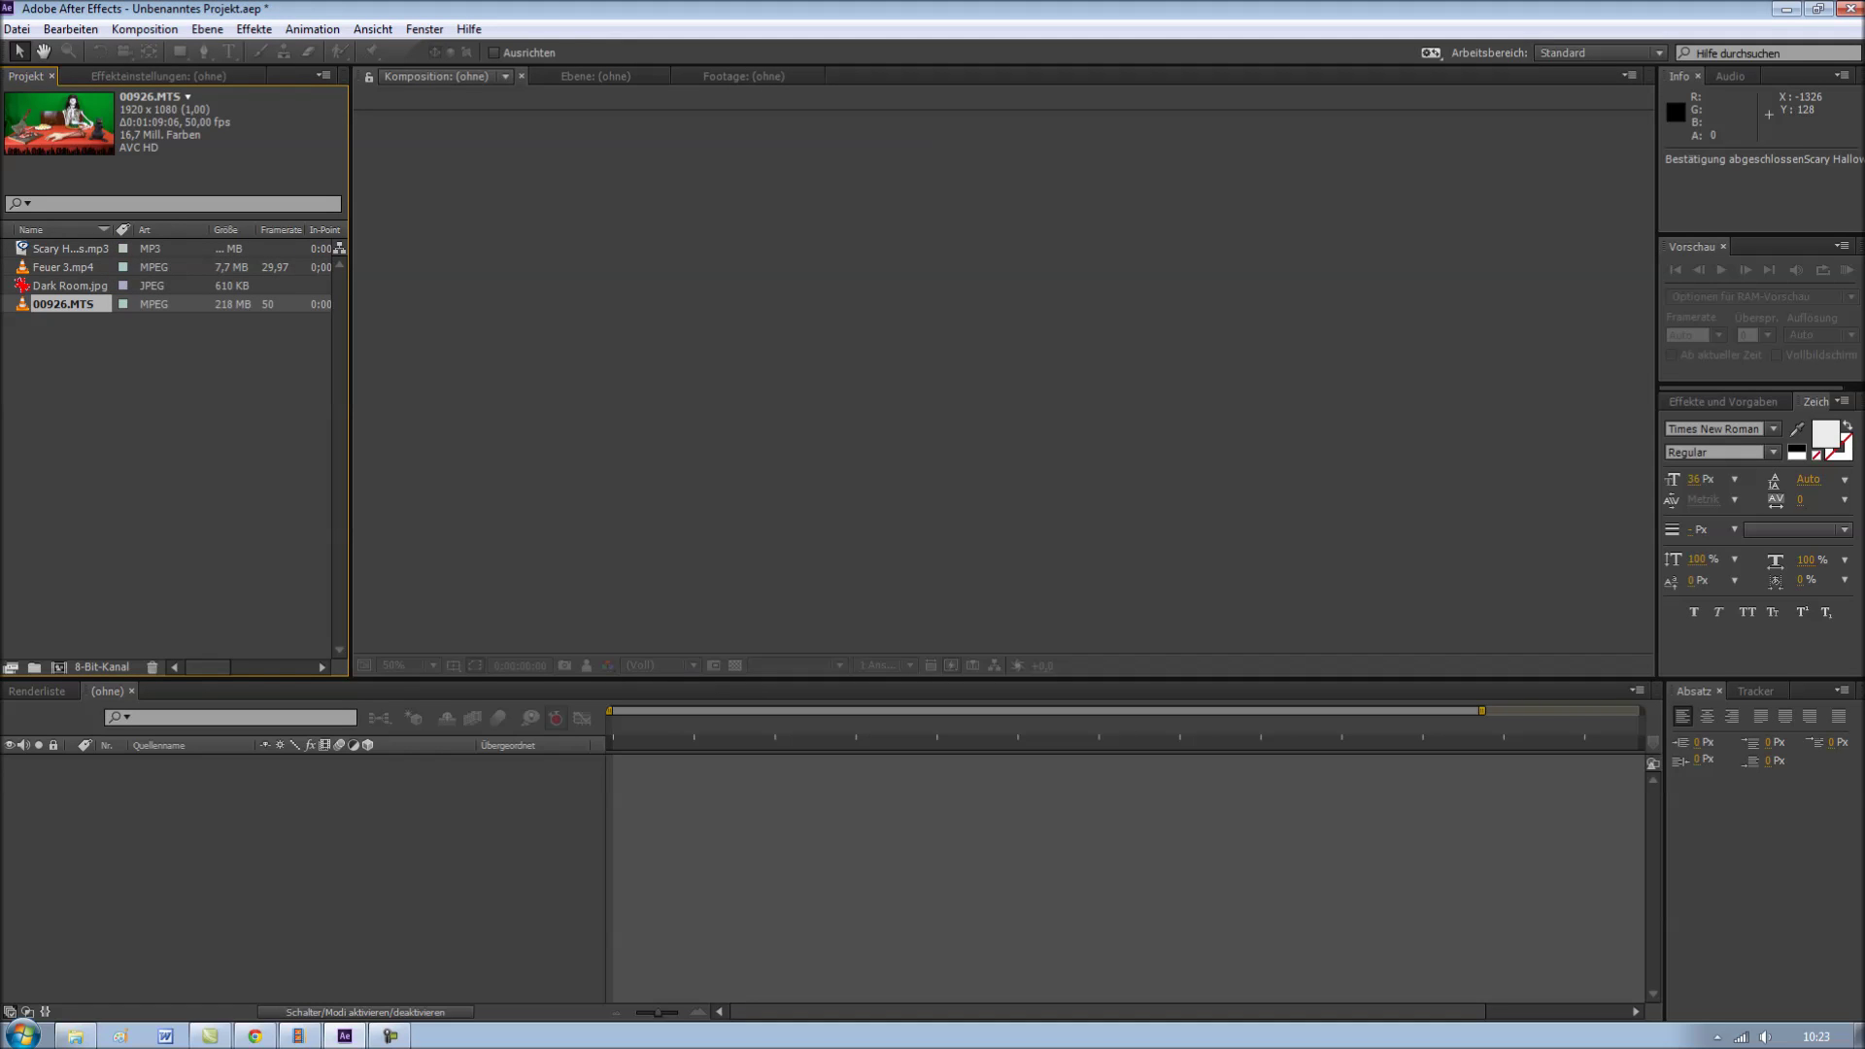
Create a composition from the 00926 clip and scrub to where the hooded figure appears.
left_click_drag(63, 304, 30, 821)
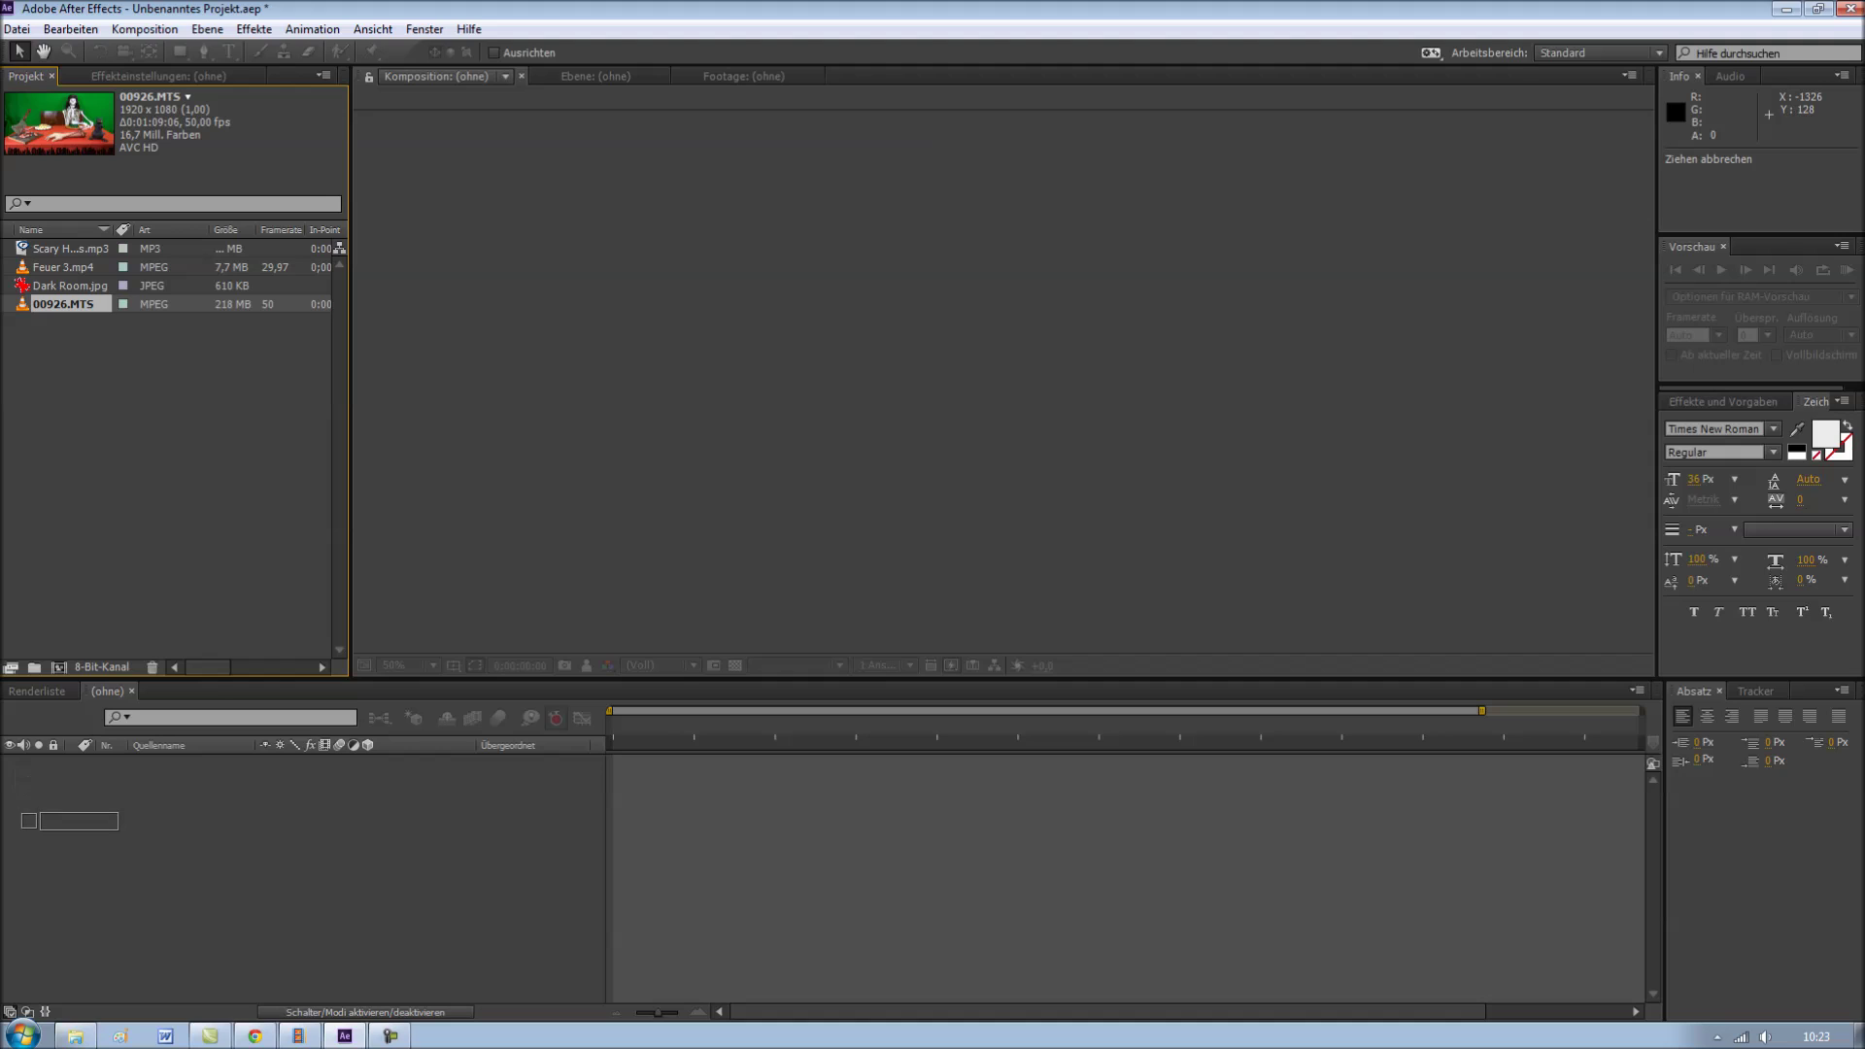
left_click_drag(30, 821, 30, 821)
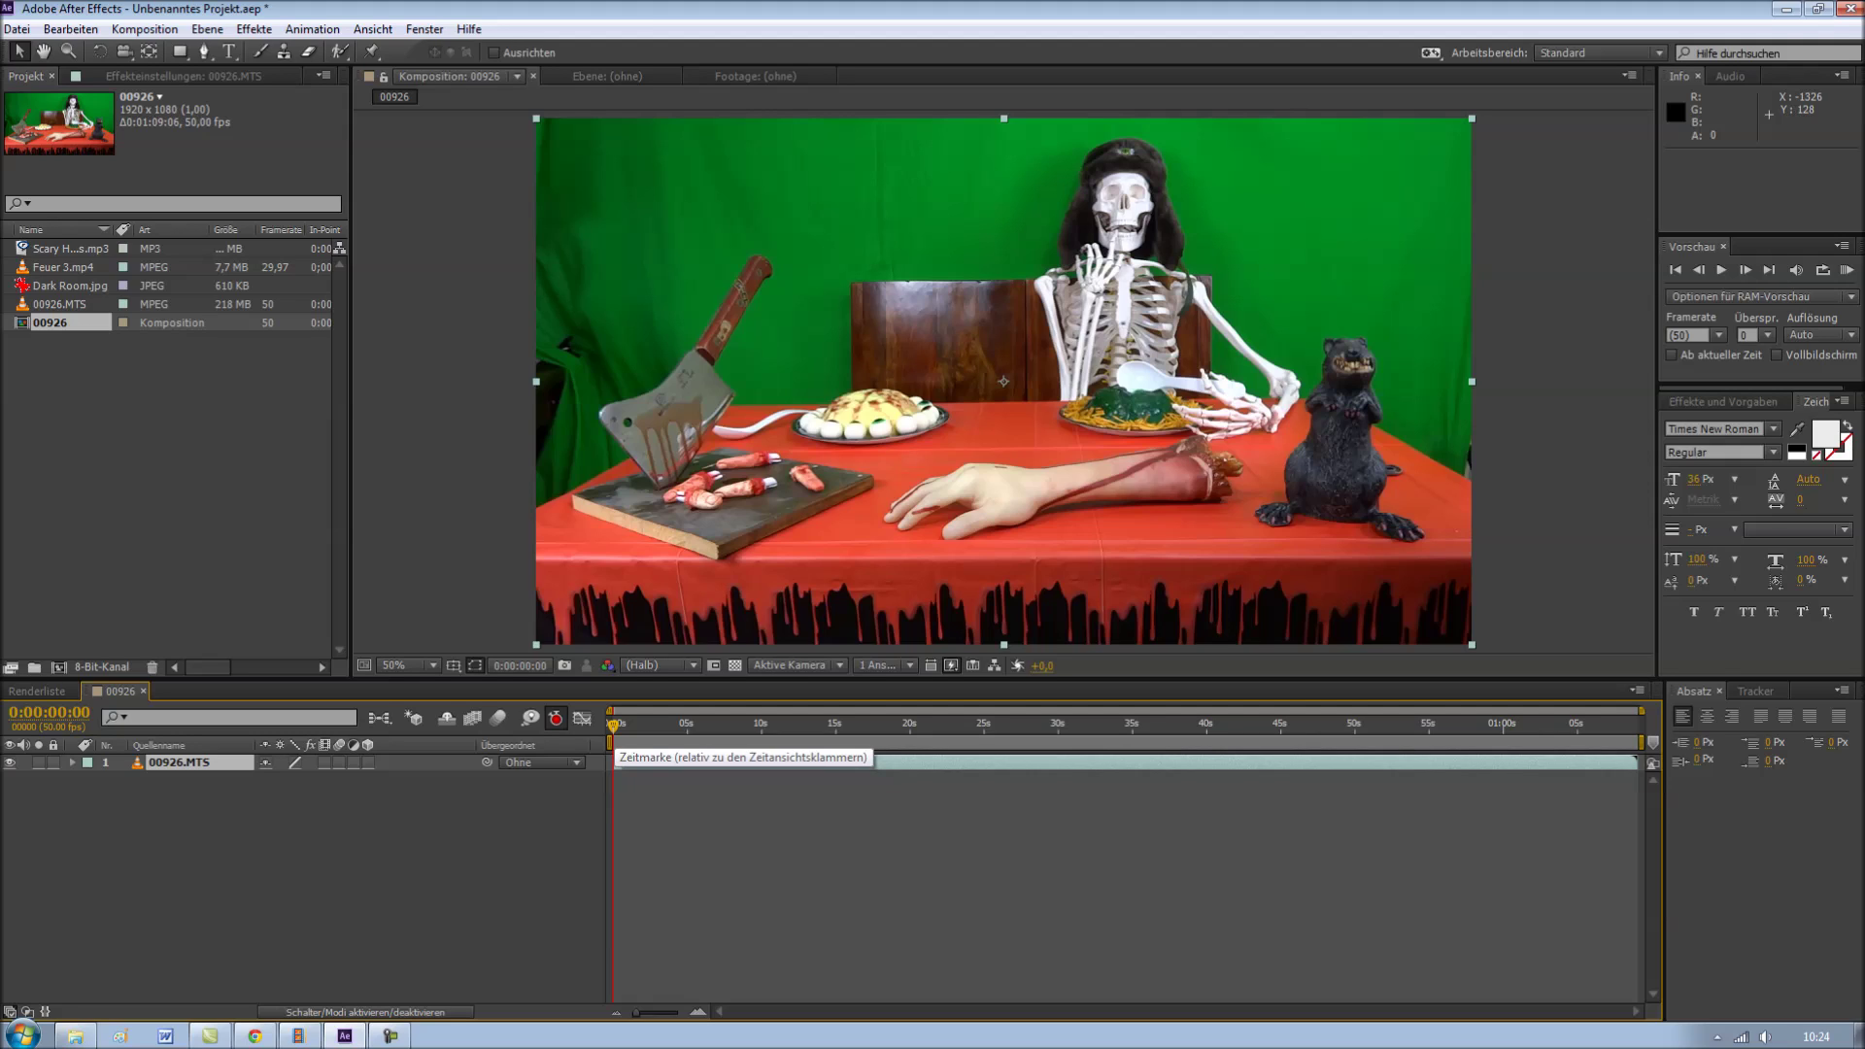
left_click_drag(619, 723, 979, 724)
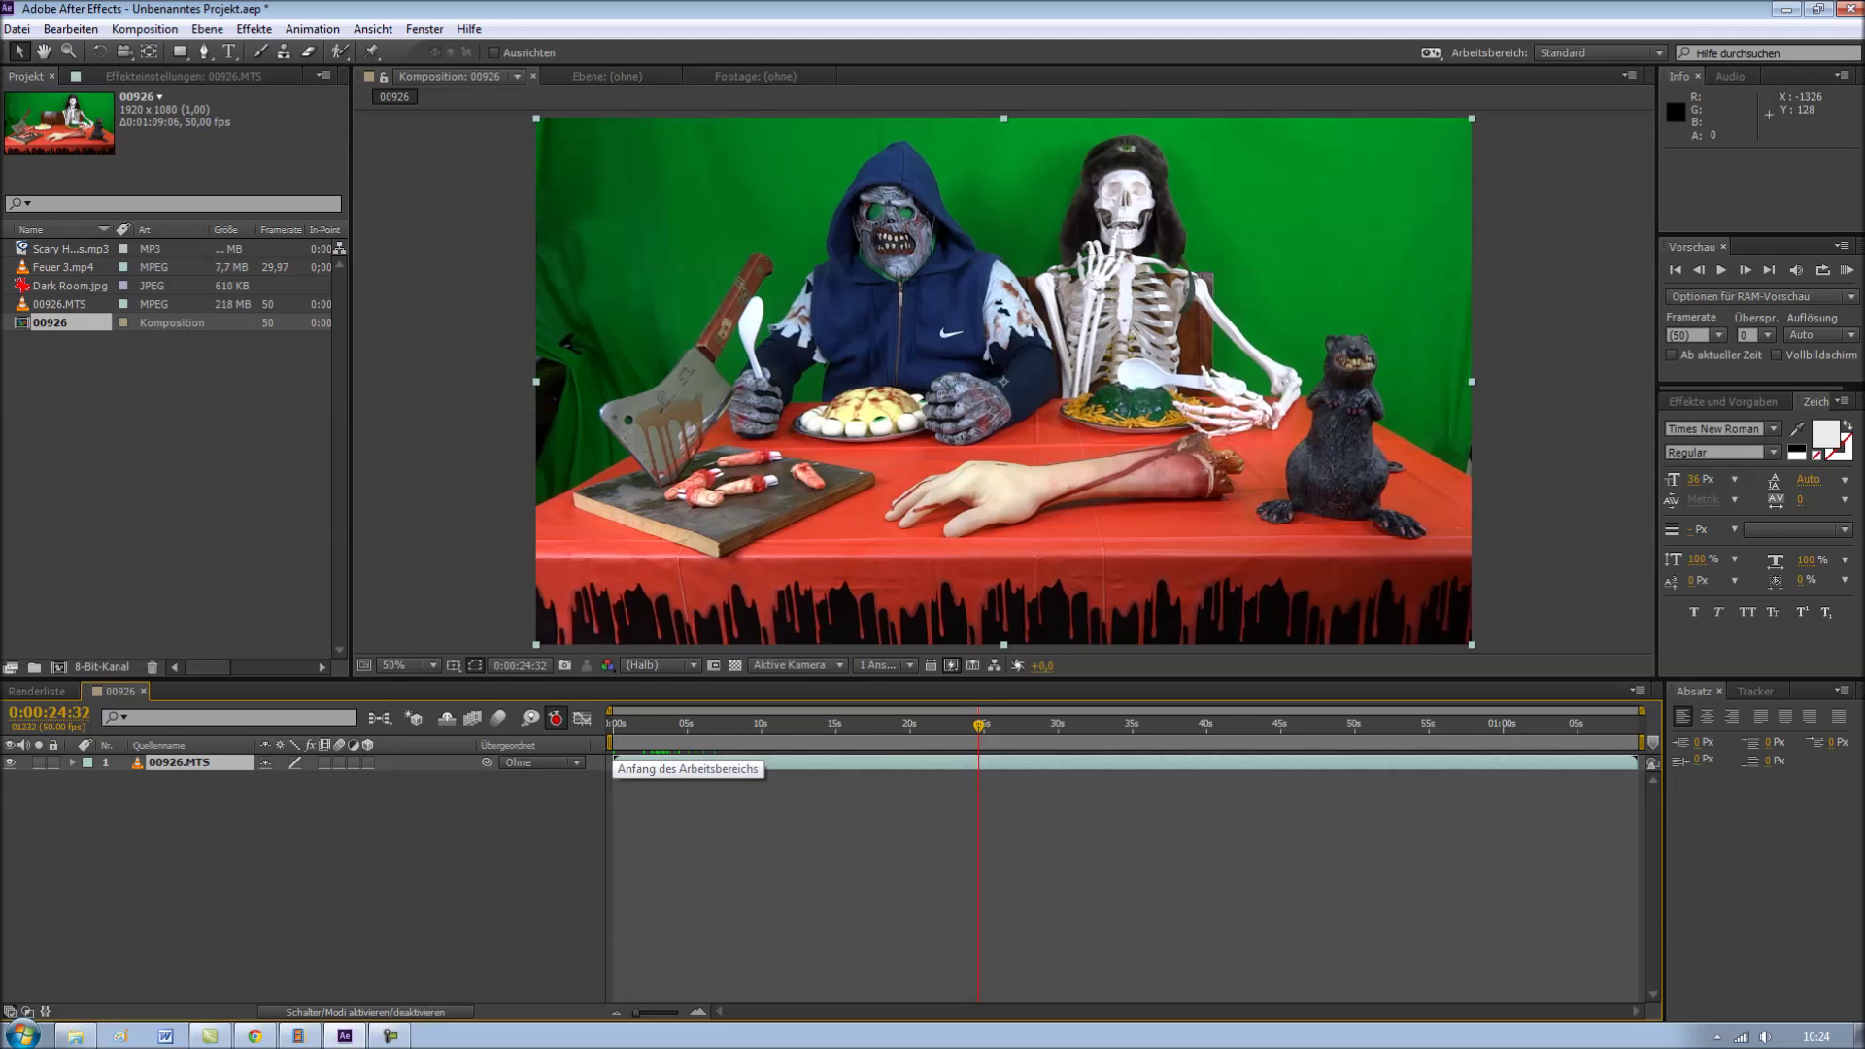
Set the work area to about 0:24–0:53 and trim the composition to it.
left_click_drag(612, 742, 975, 742)
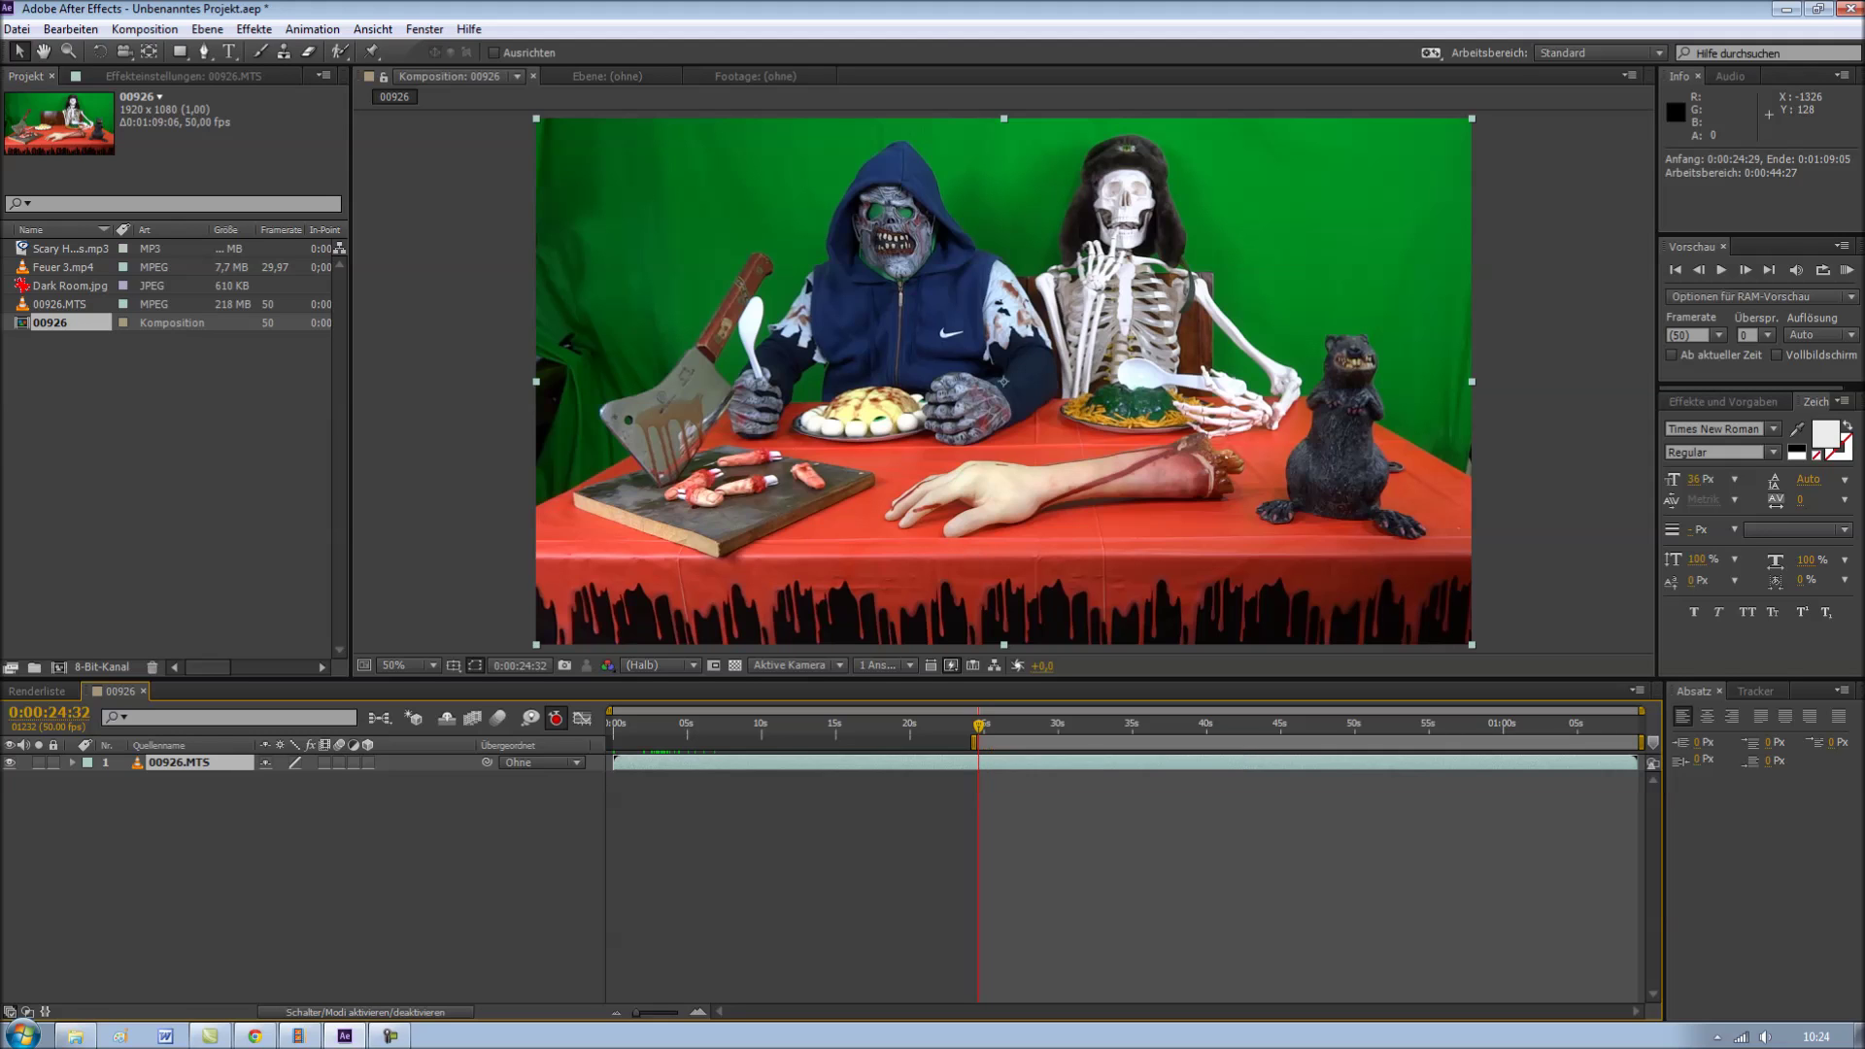
left_click_drag(978, 740, 1411, 727)
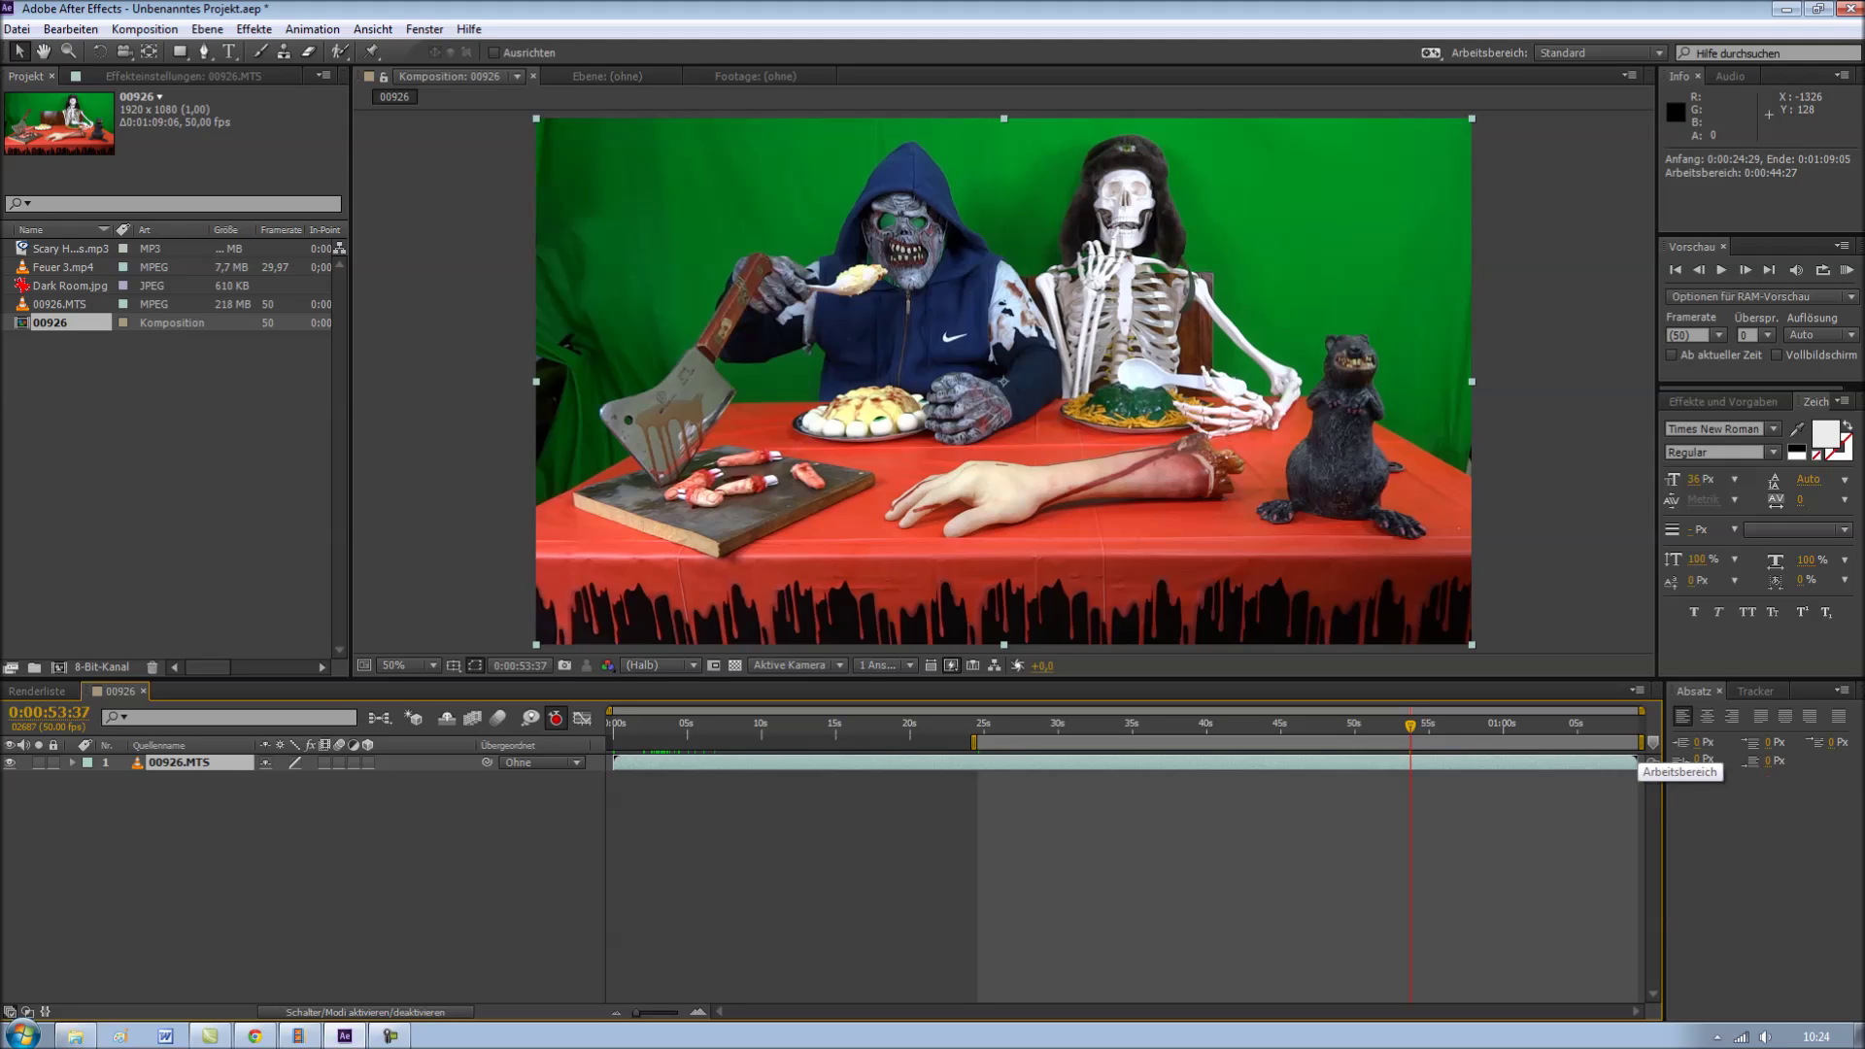
left_click_drag(1642, 742, 1414, 742)
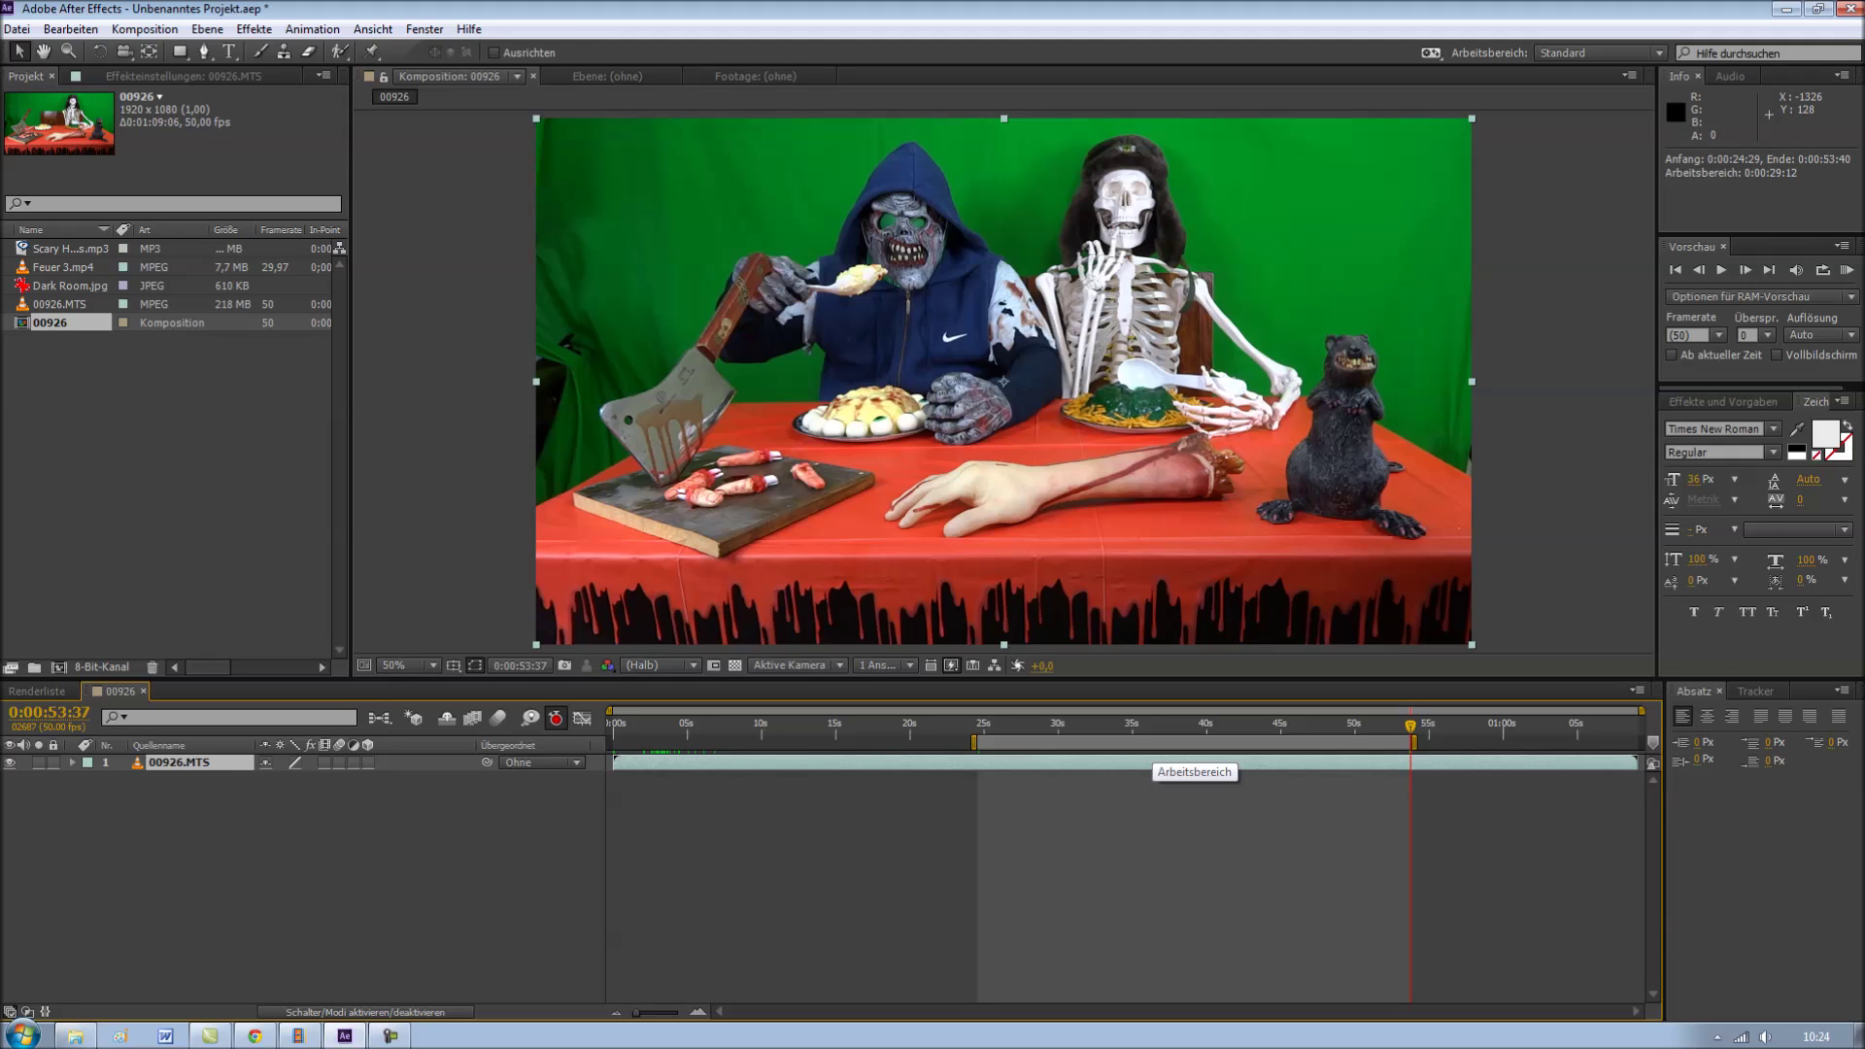
right_click(1152, 742)
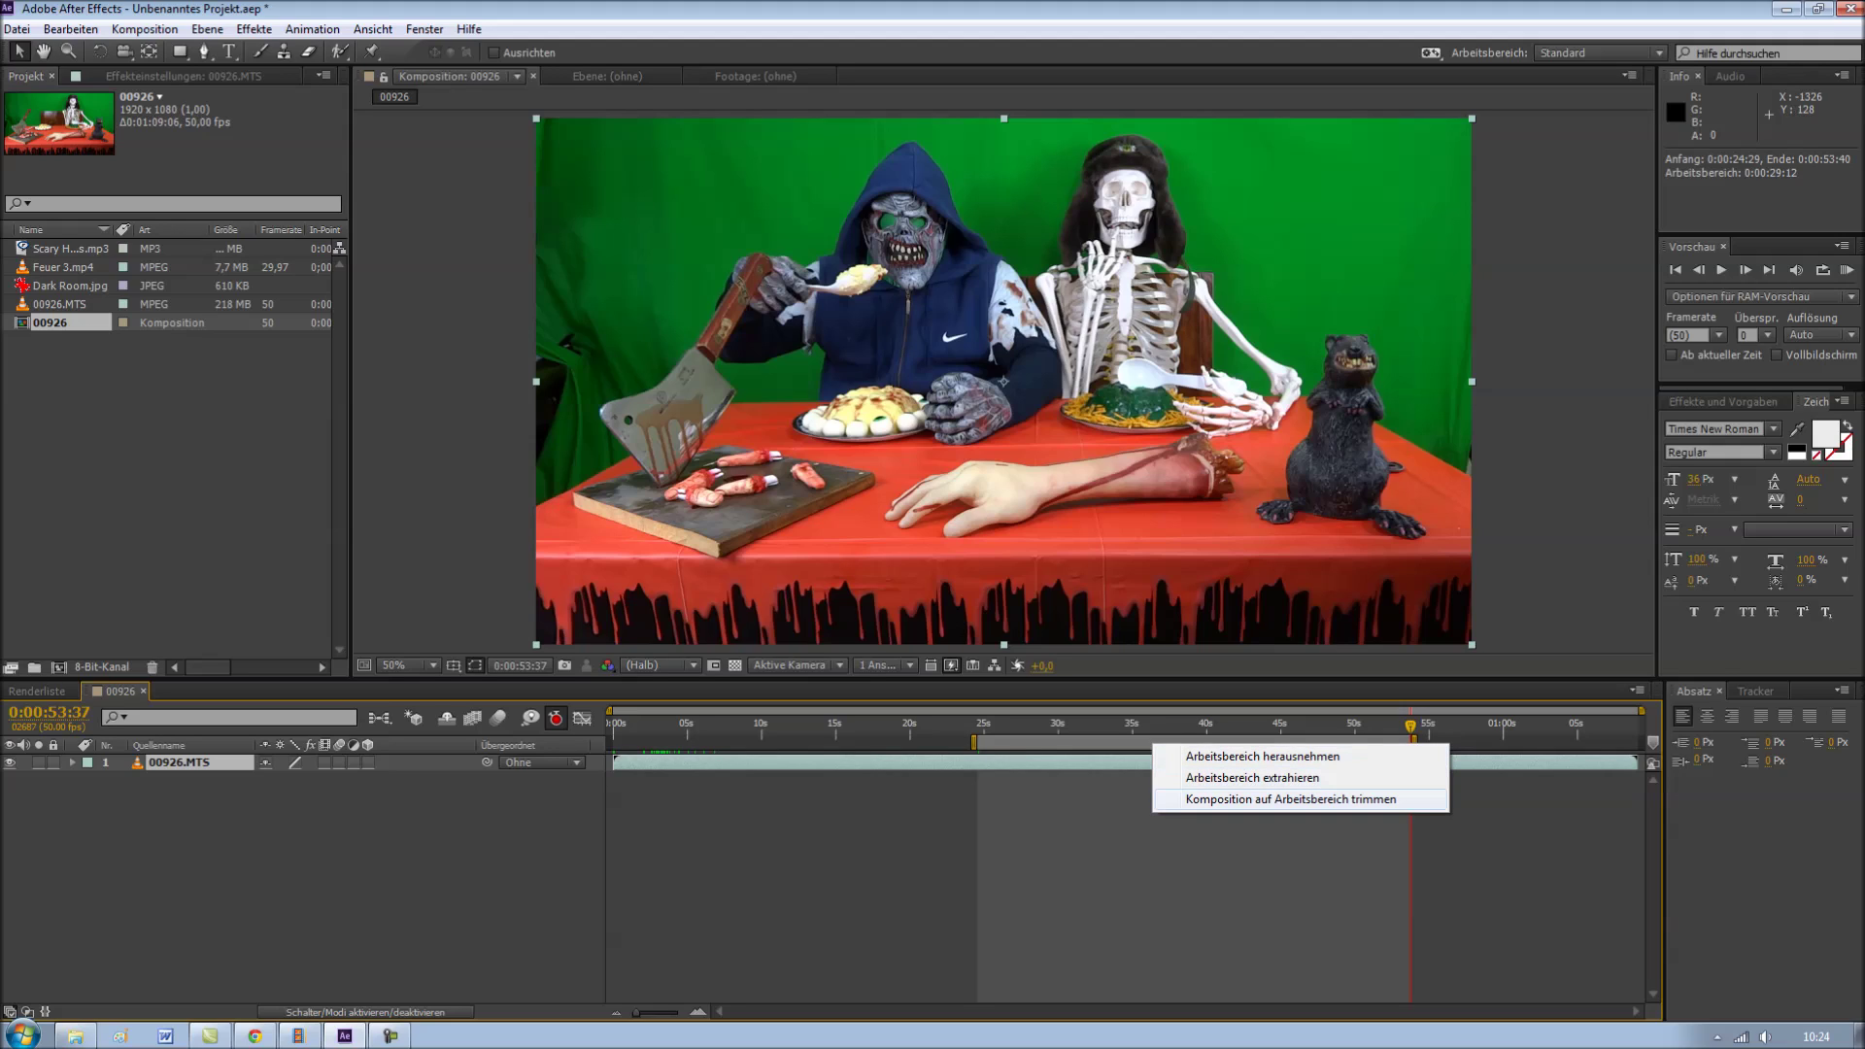
left_click(1292, 798)
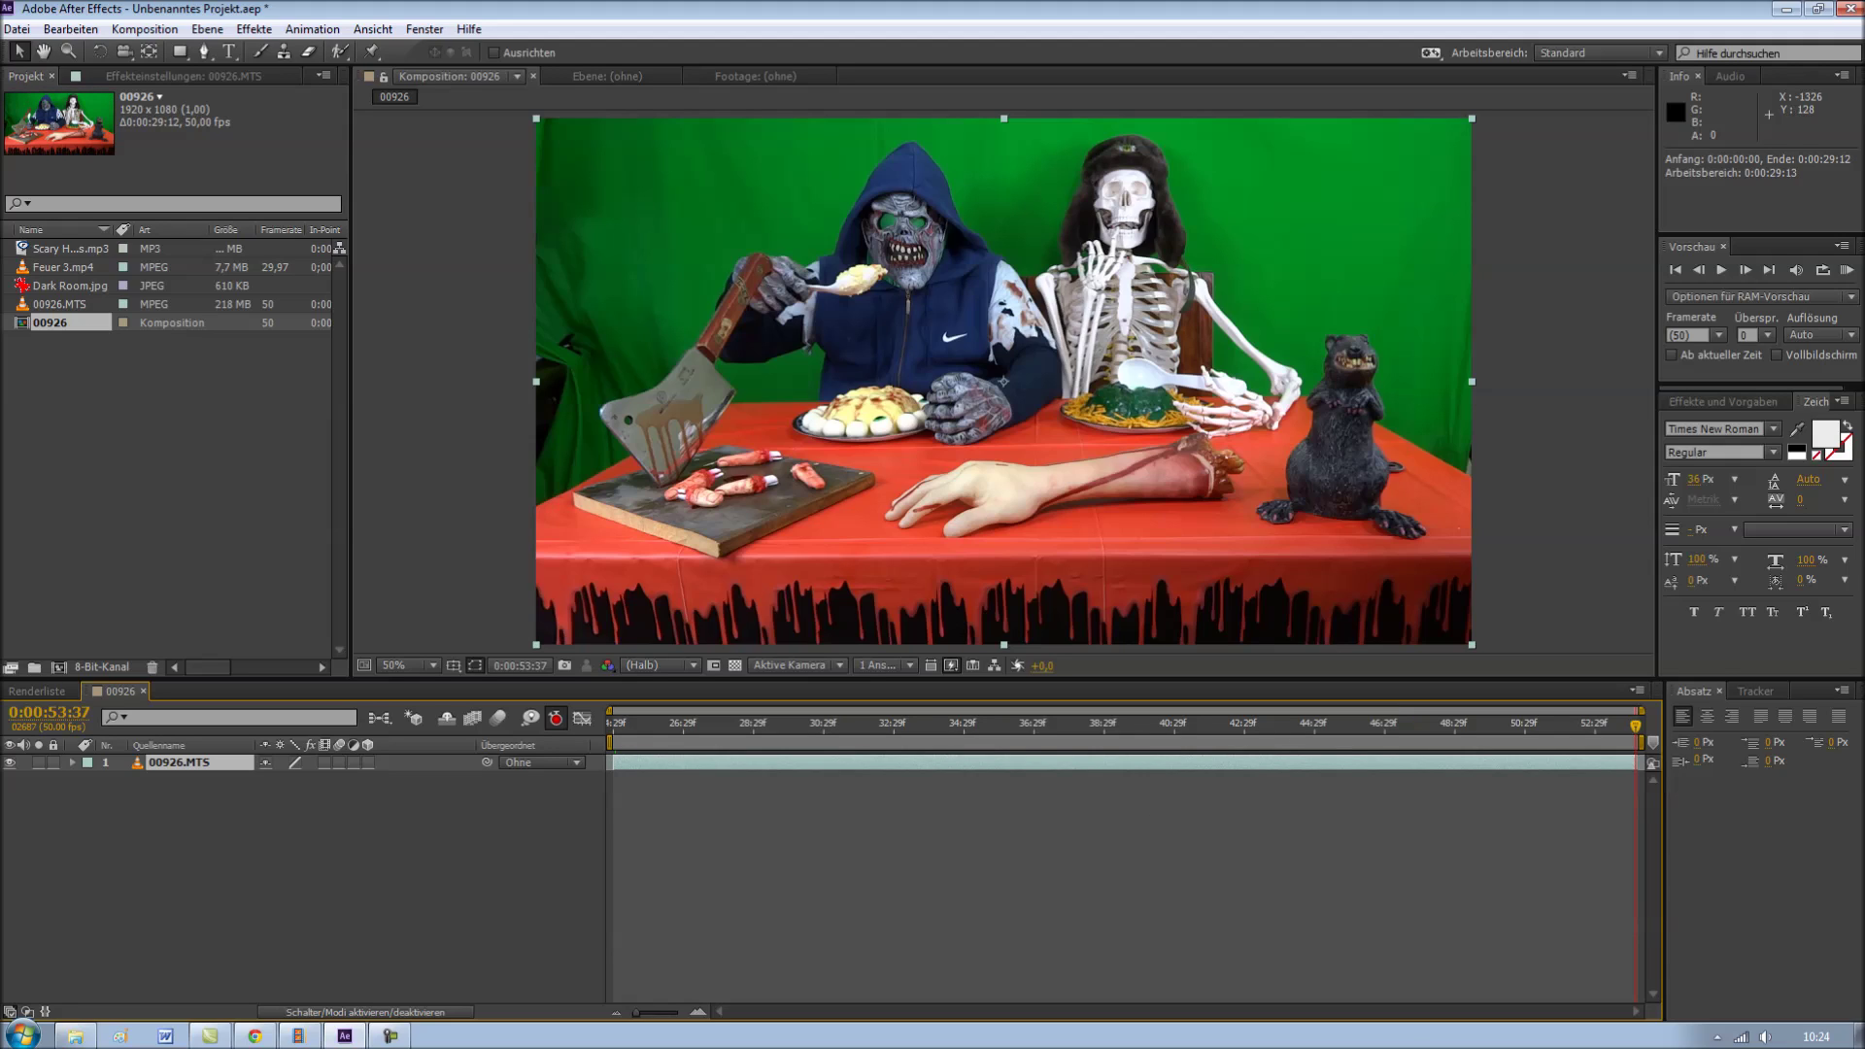
Preview the trimmed clip, then apply Keys > Keylight (1.2) to the 00926 layer.
key("space")
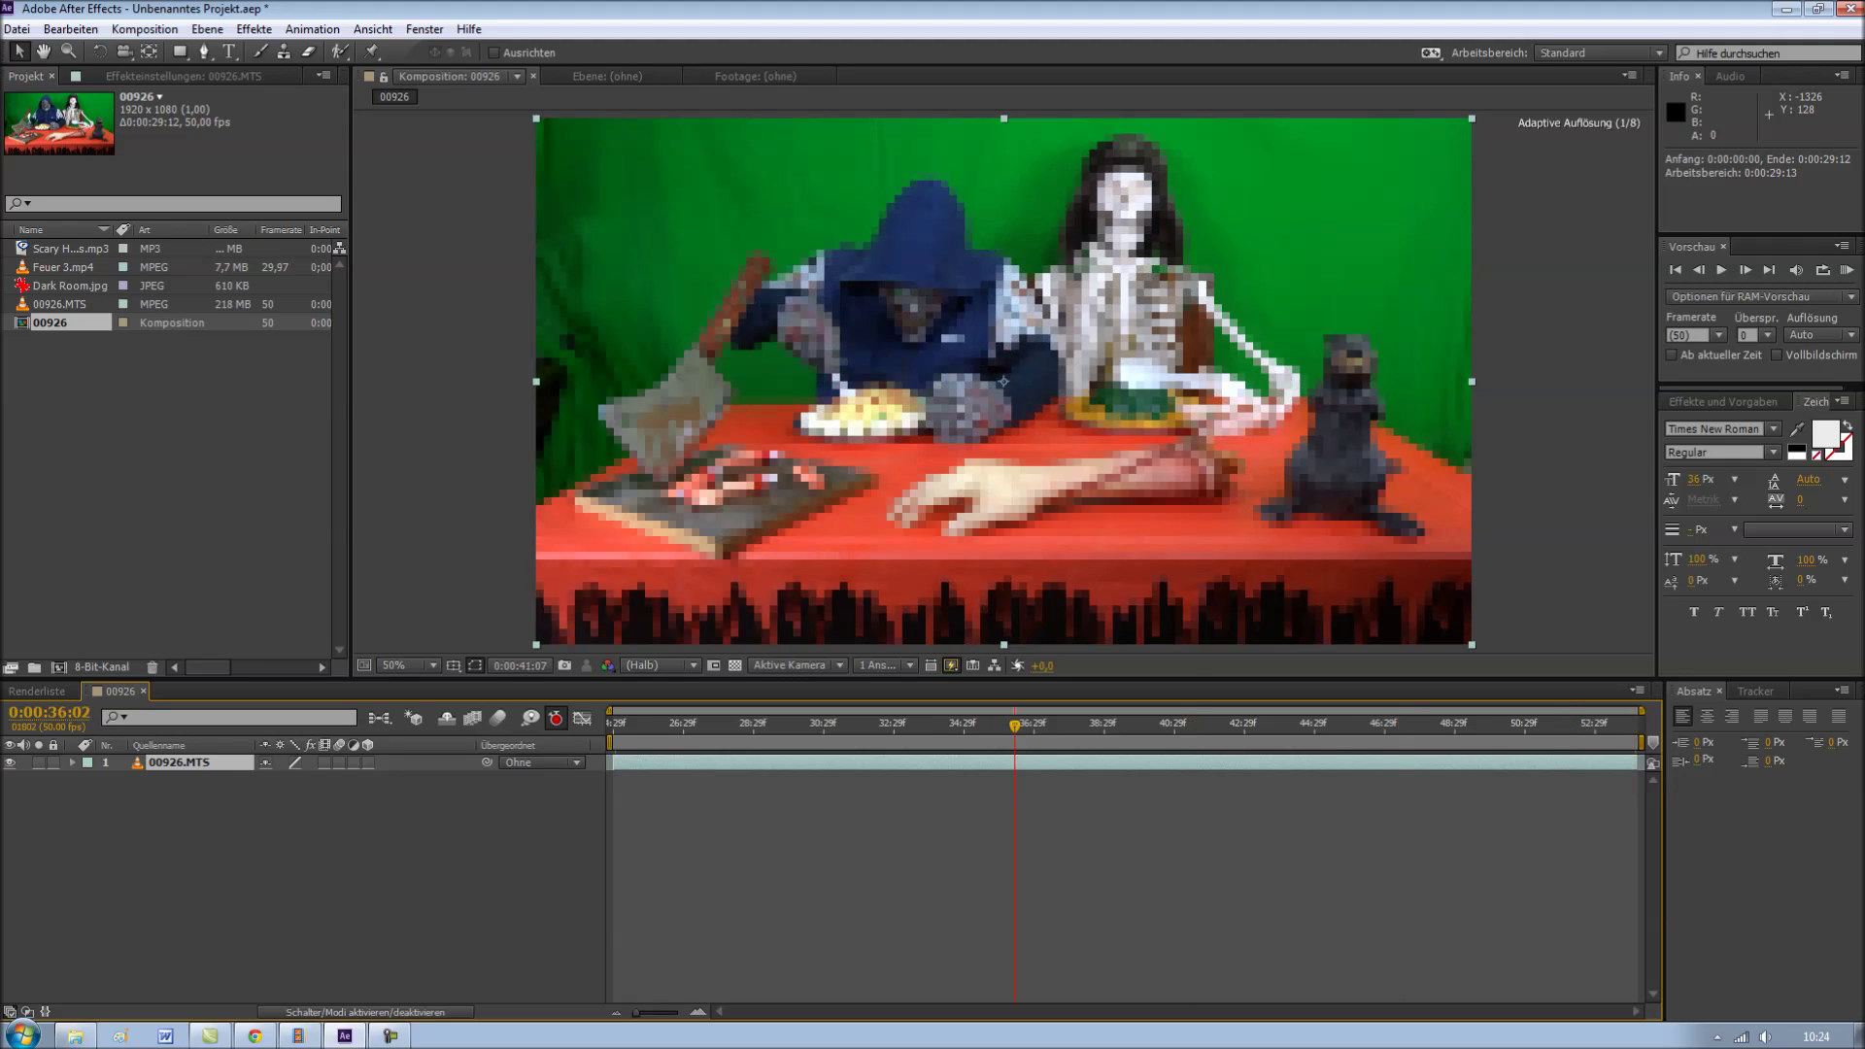
key("space")
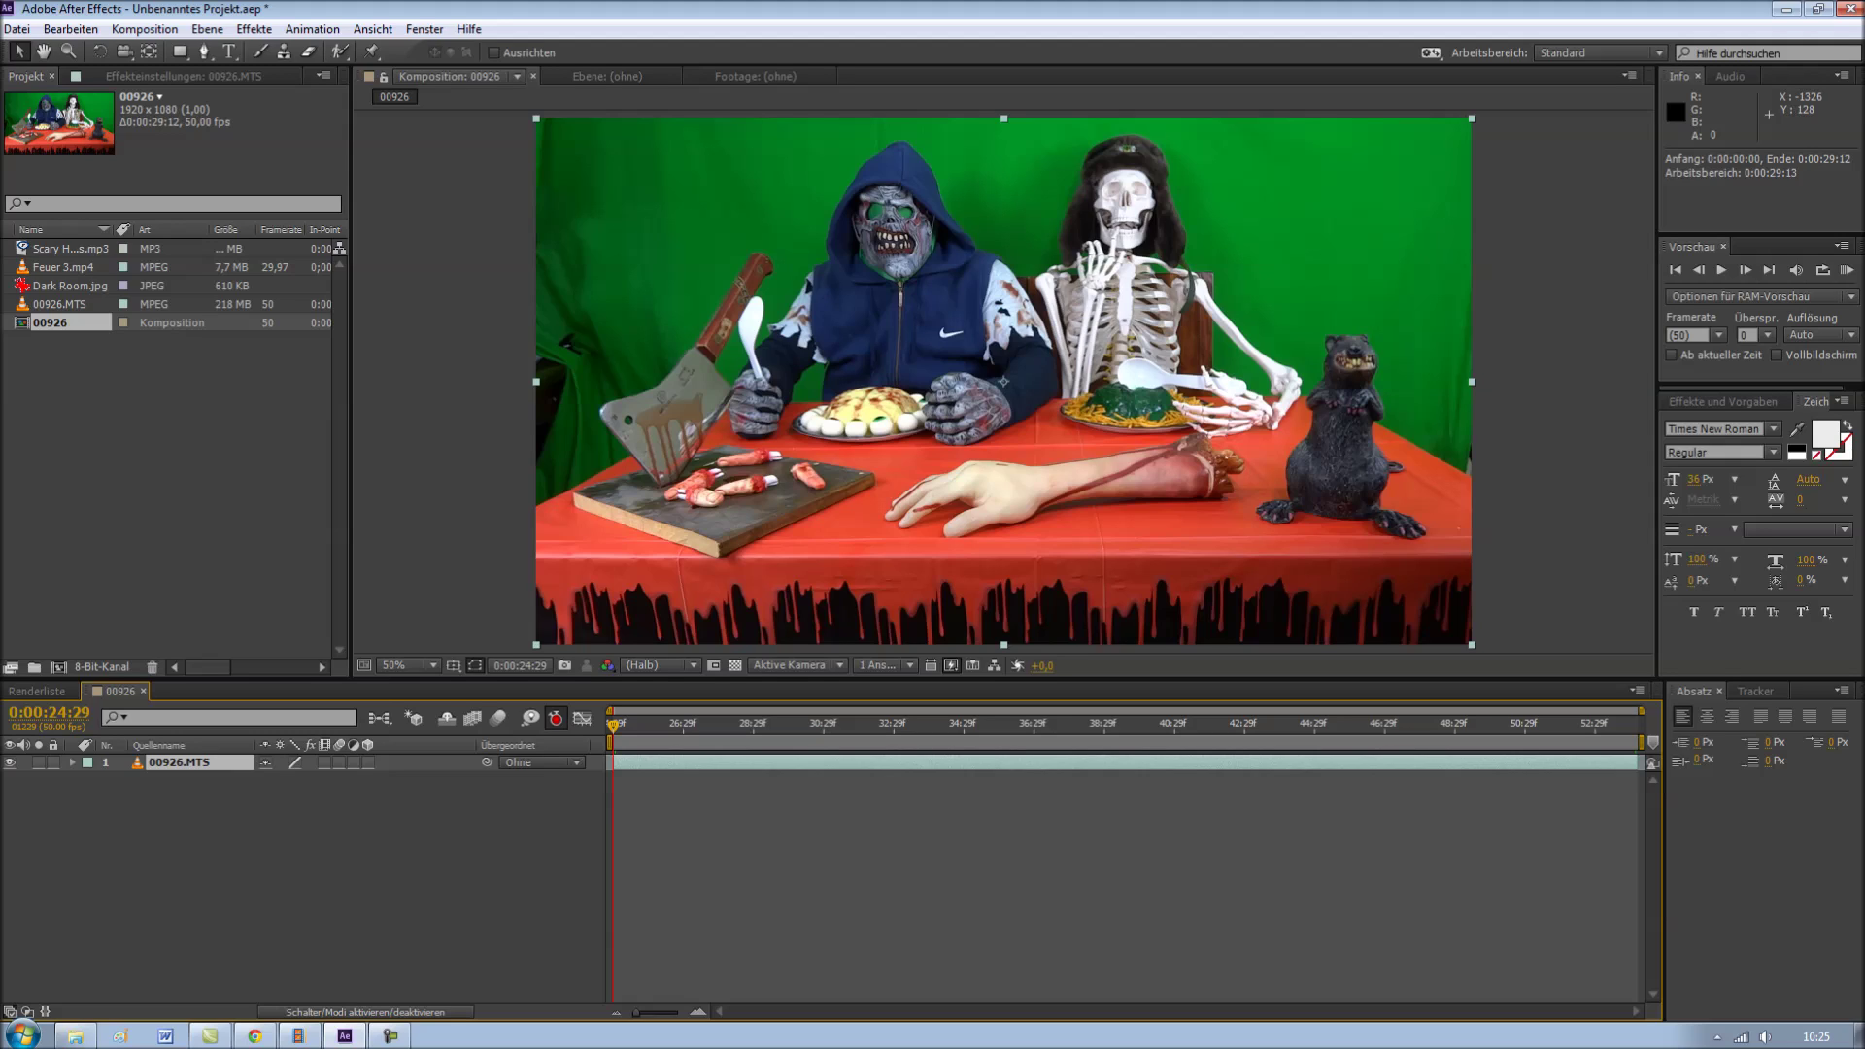
left_click(253, 29)
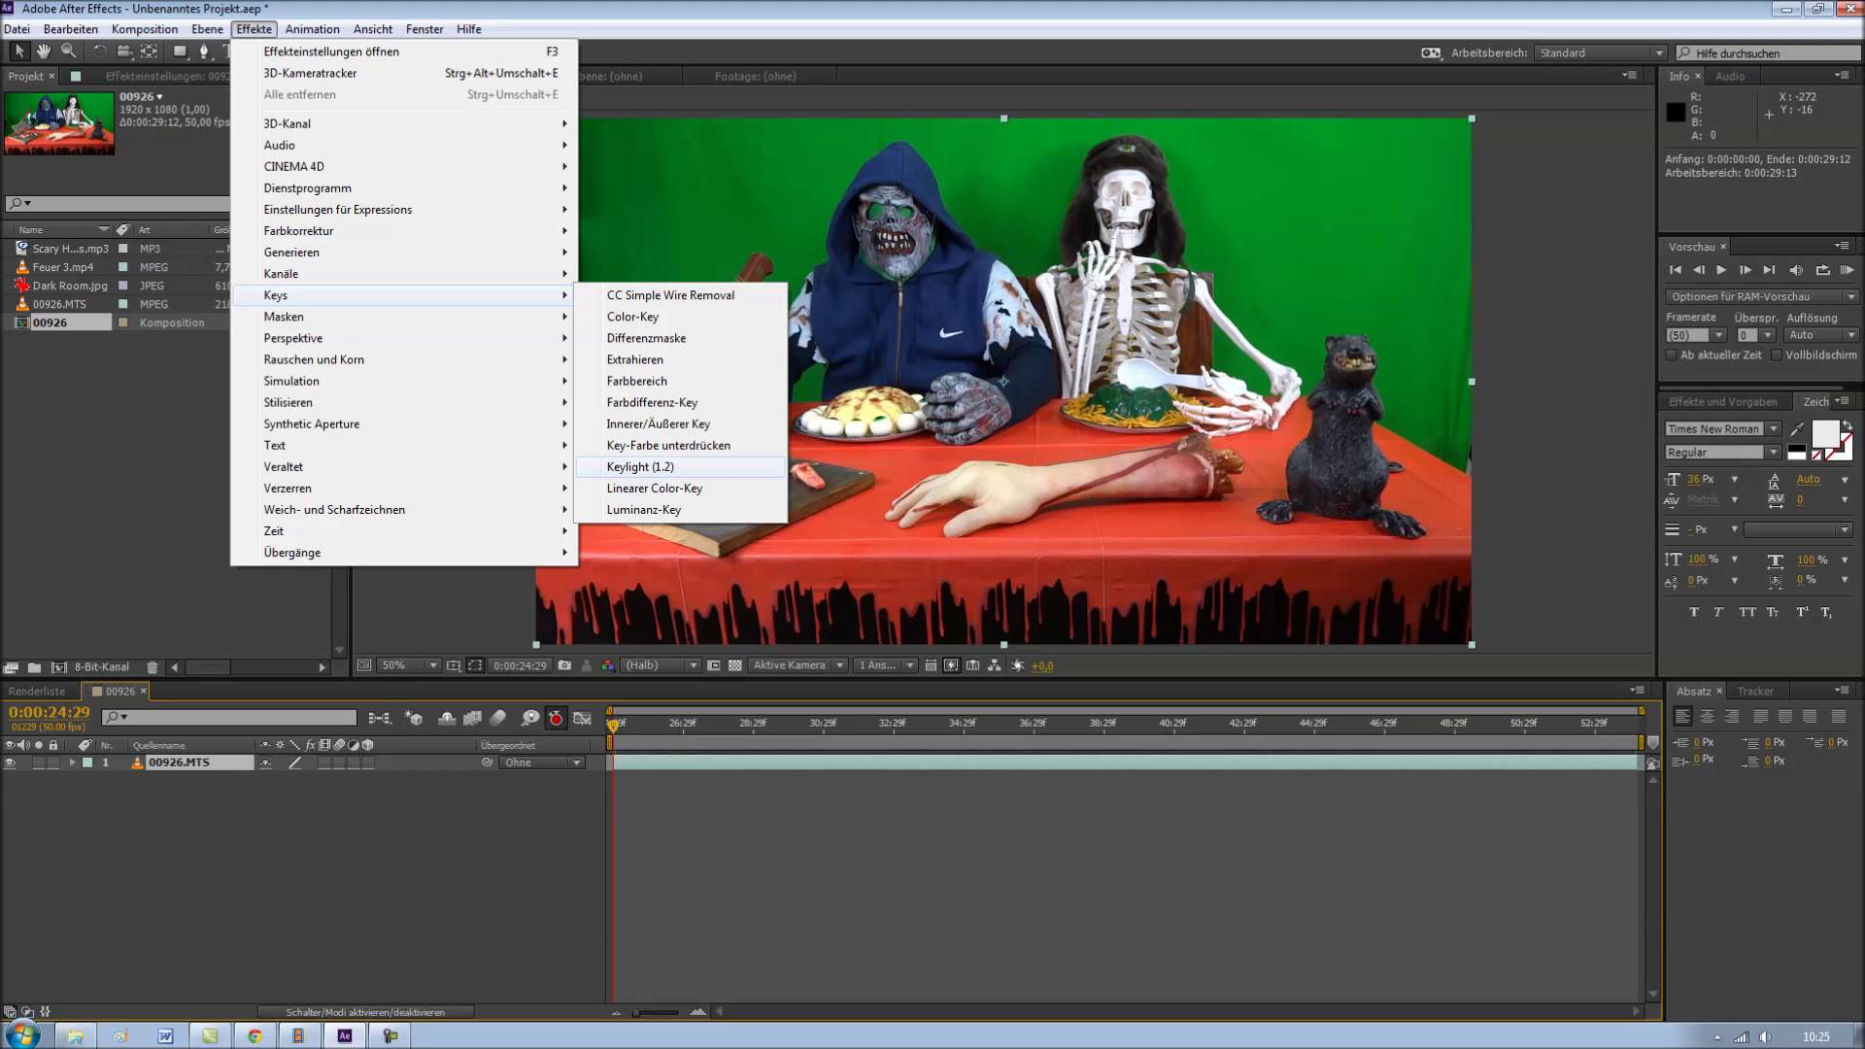
left_click(642, 468)
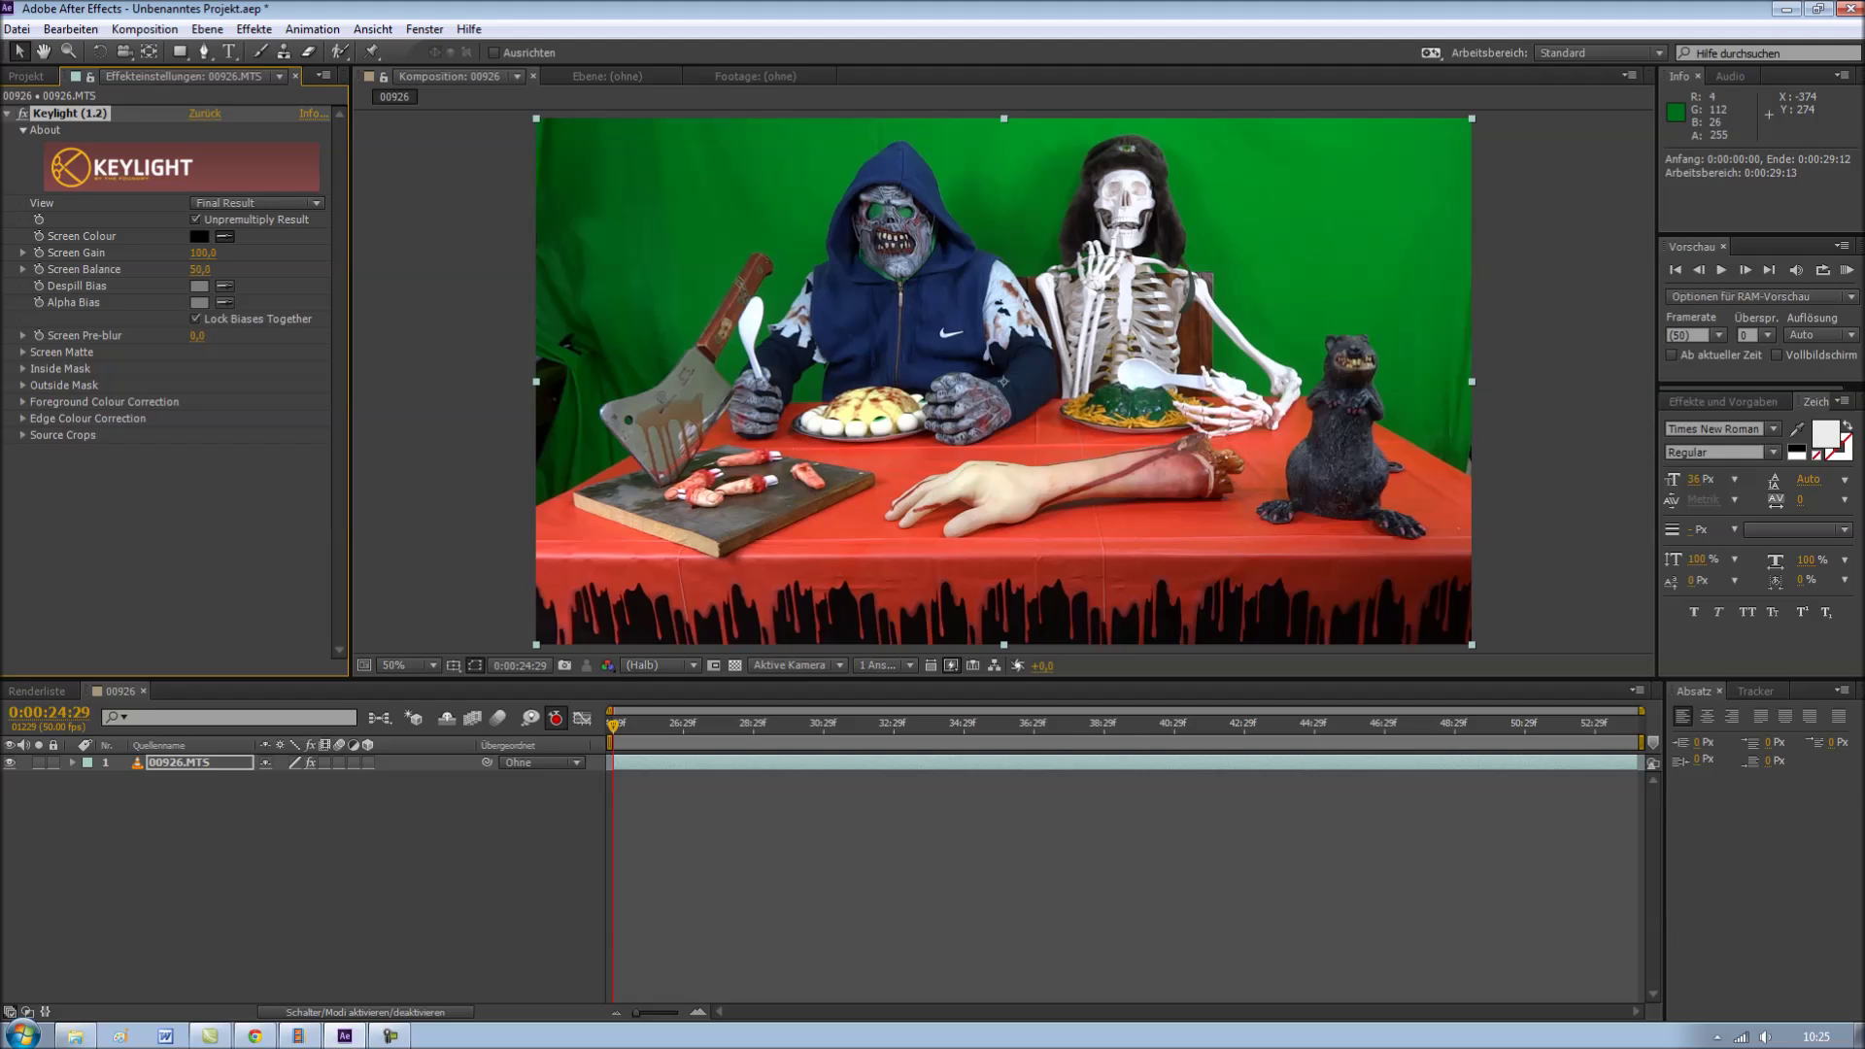
Sample the green backdrop with Keylight's Screen Colour eyedropper.
left_click(714, 239)
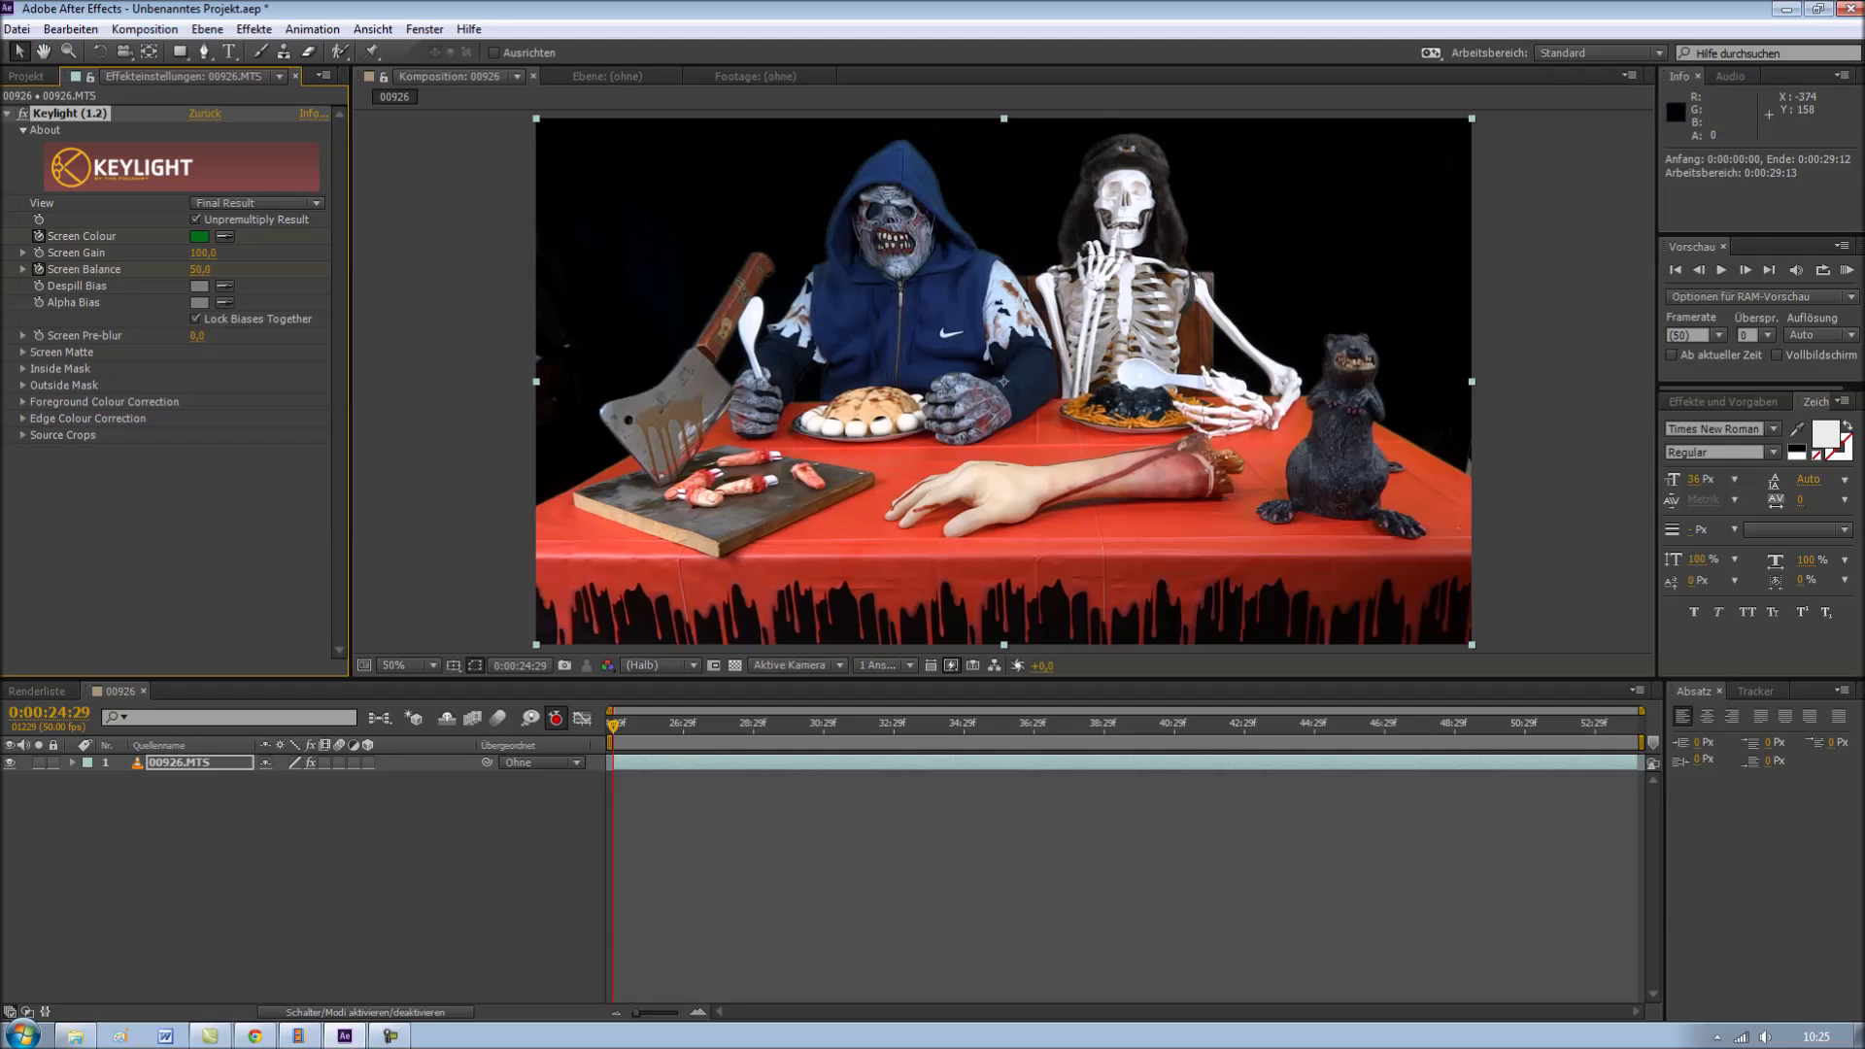
left_click(257, 202)
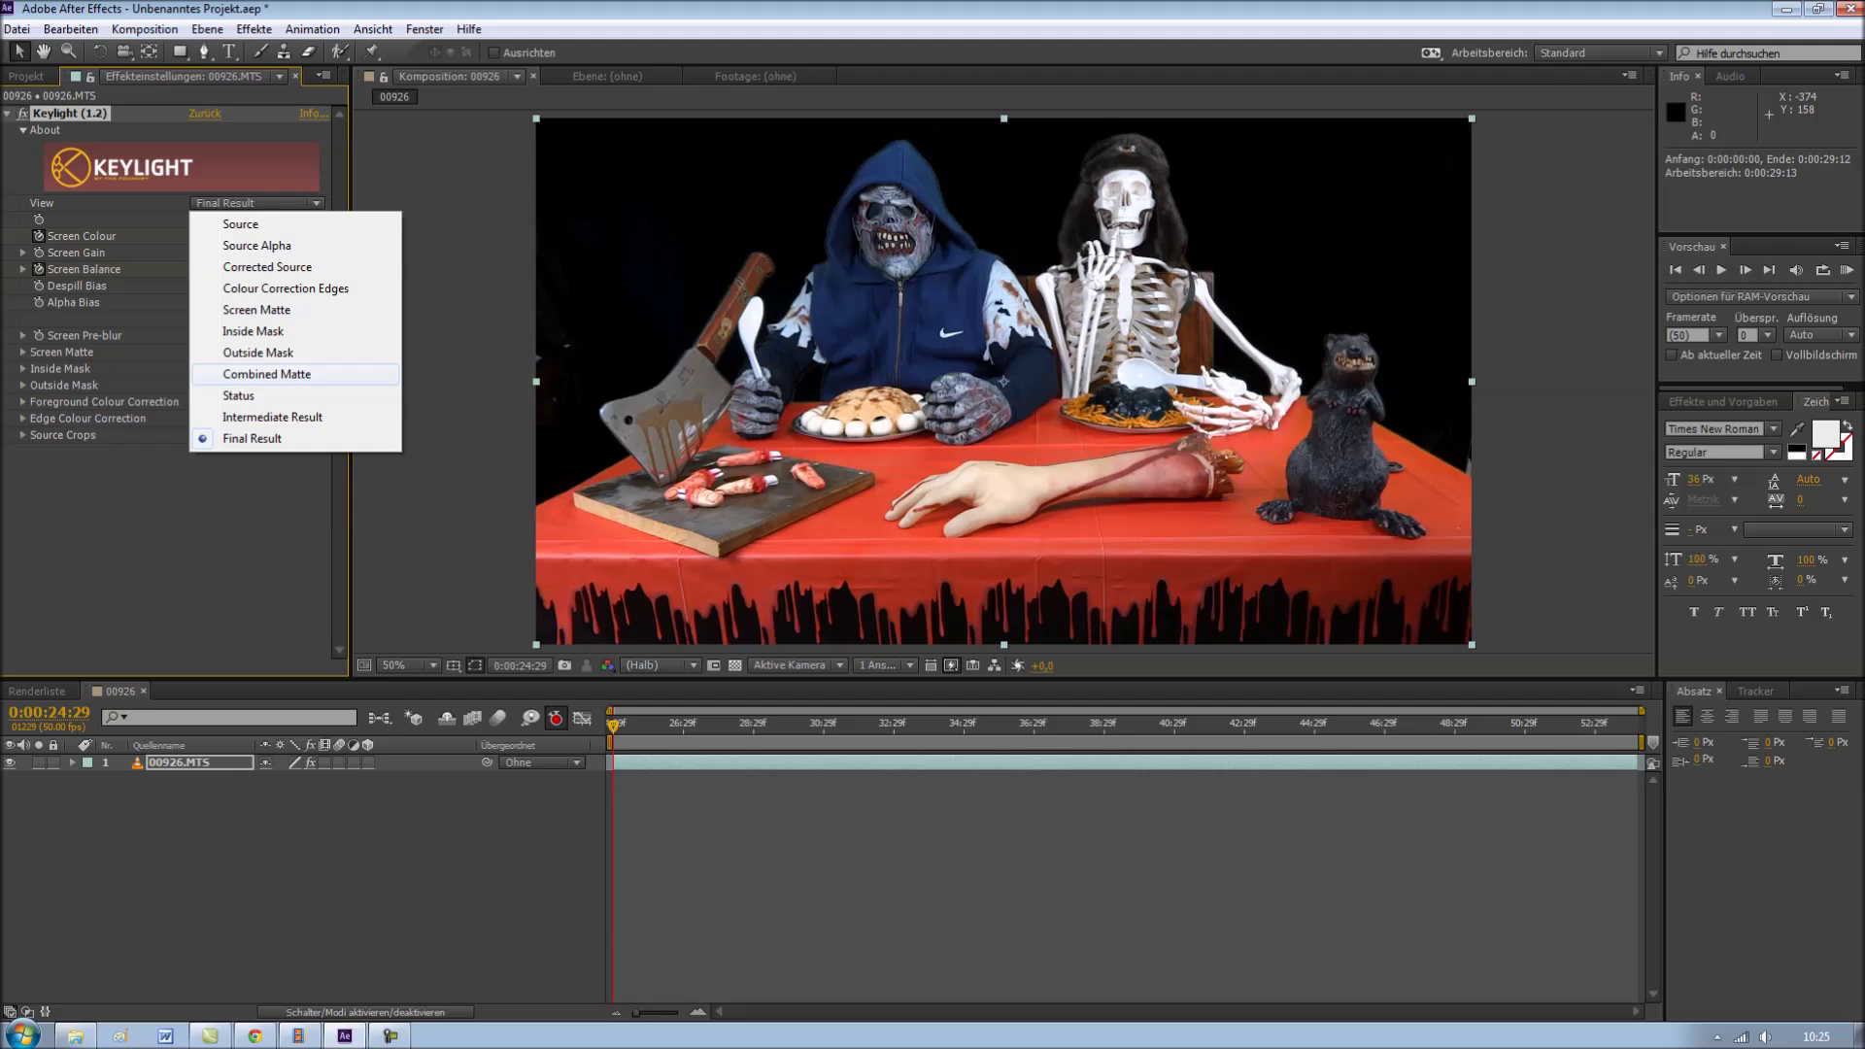
Switch Keylight View to Combined Matte and raise Screen Matte Clip Black to 94.
left_click(267, 374)
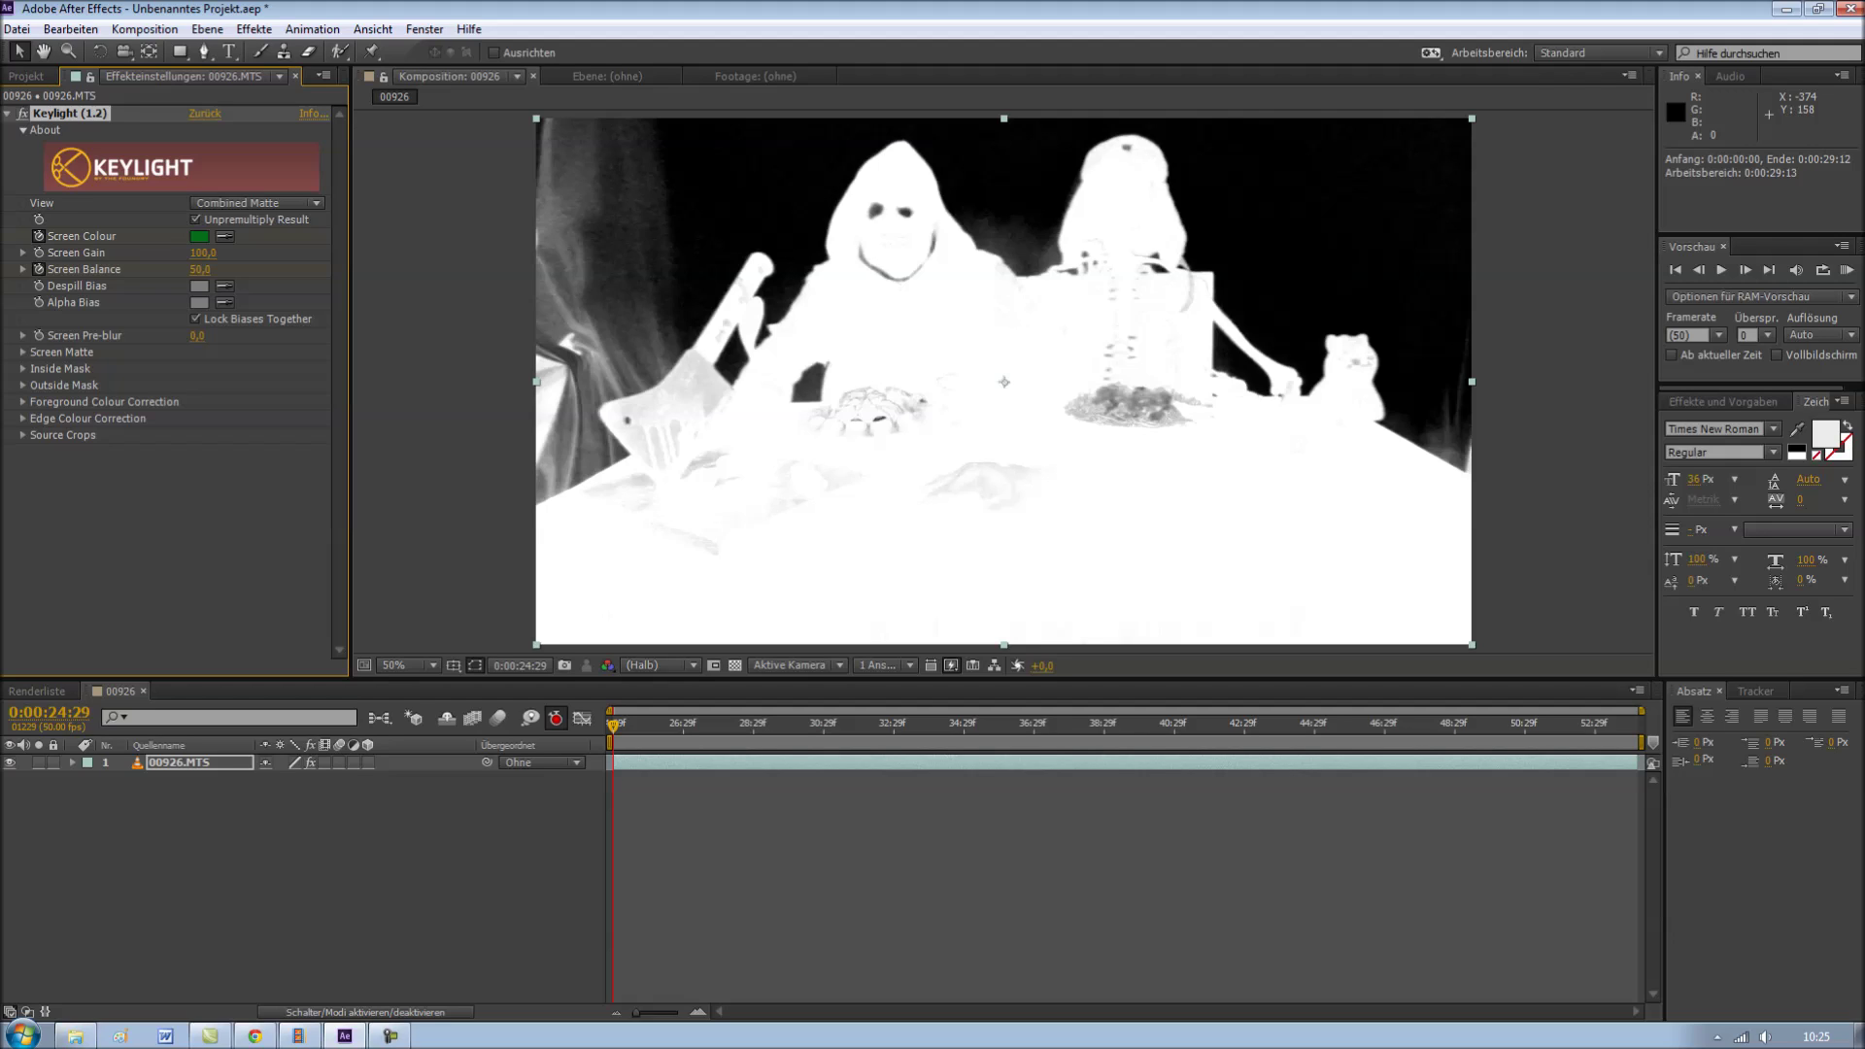
left_click(22, 352)
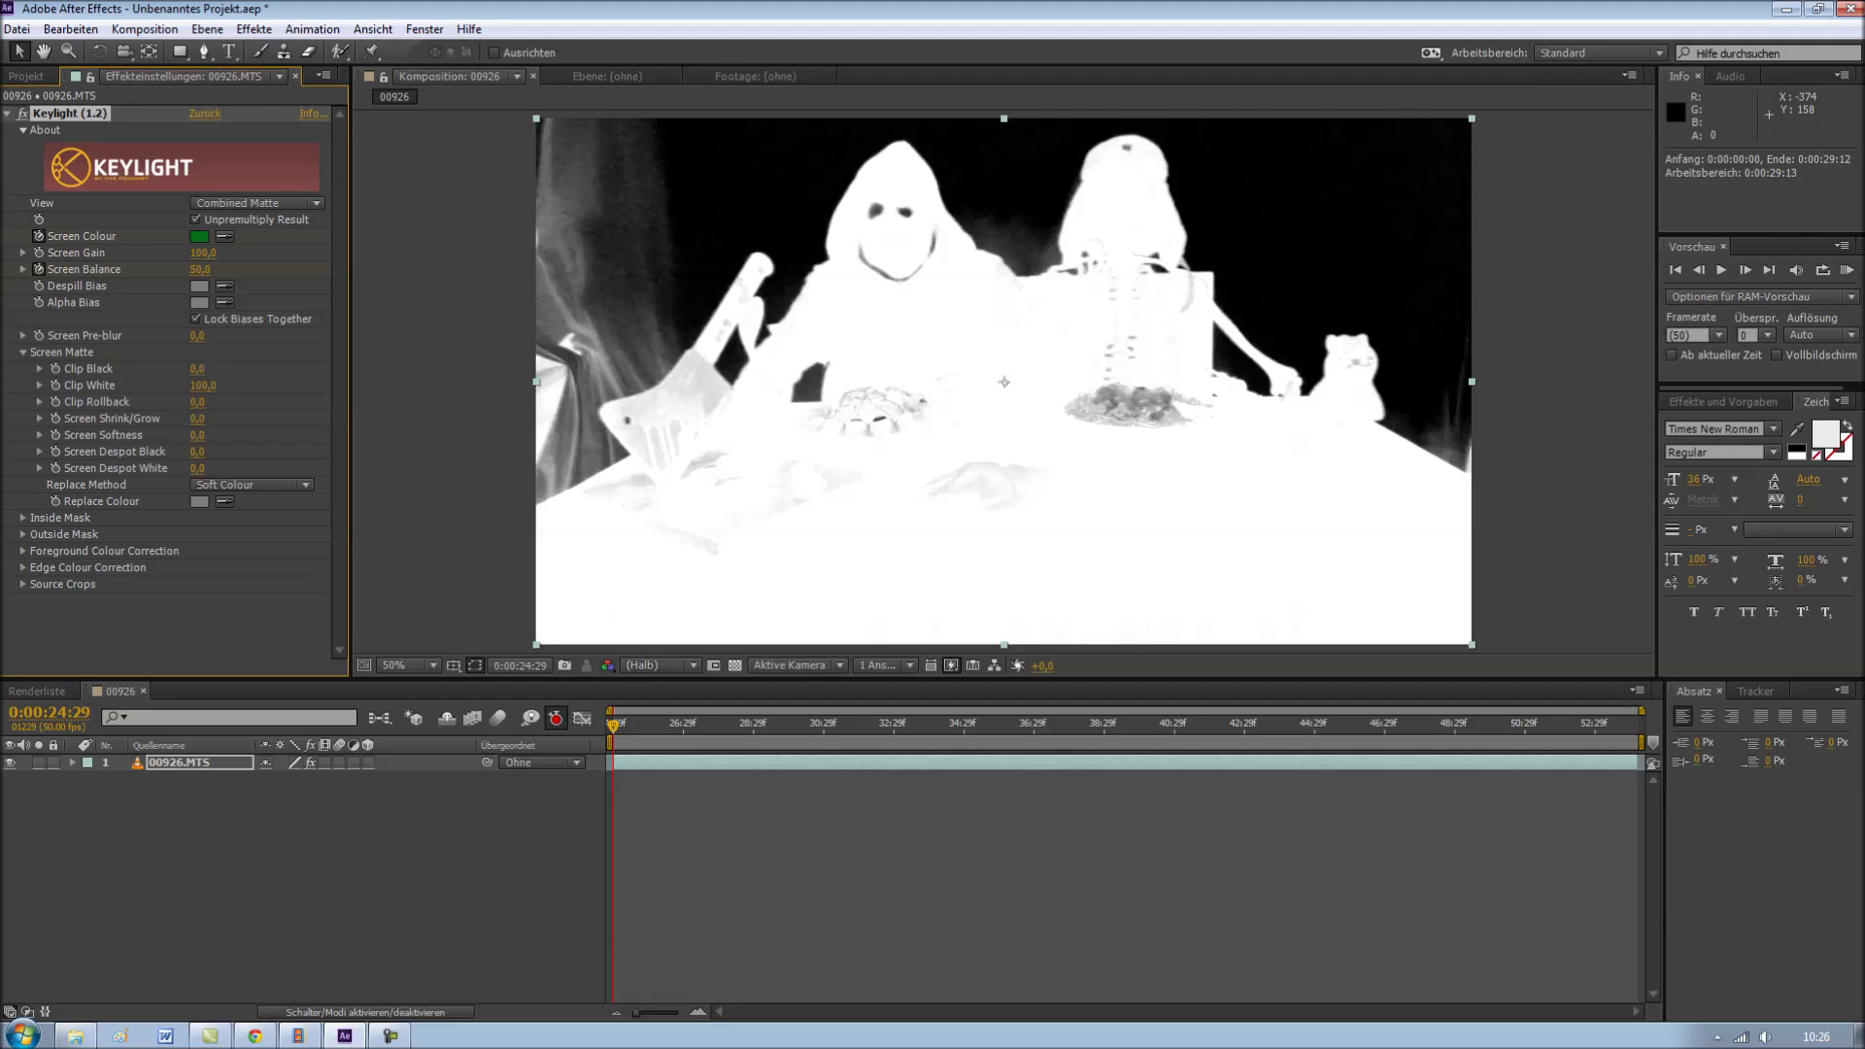
left_click_drag(197, 368, 272, 368)
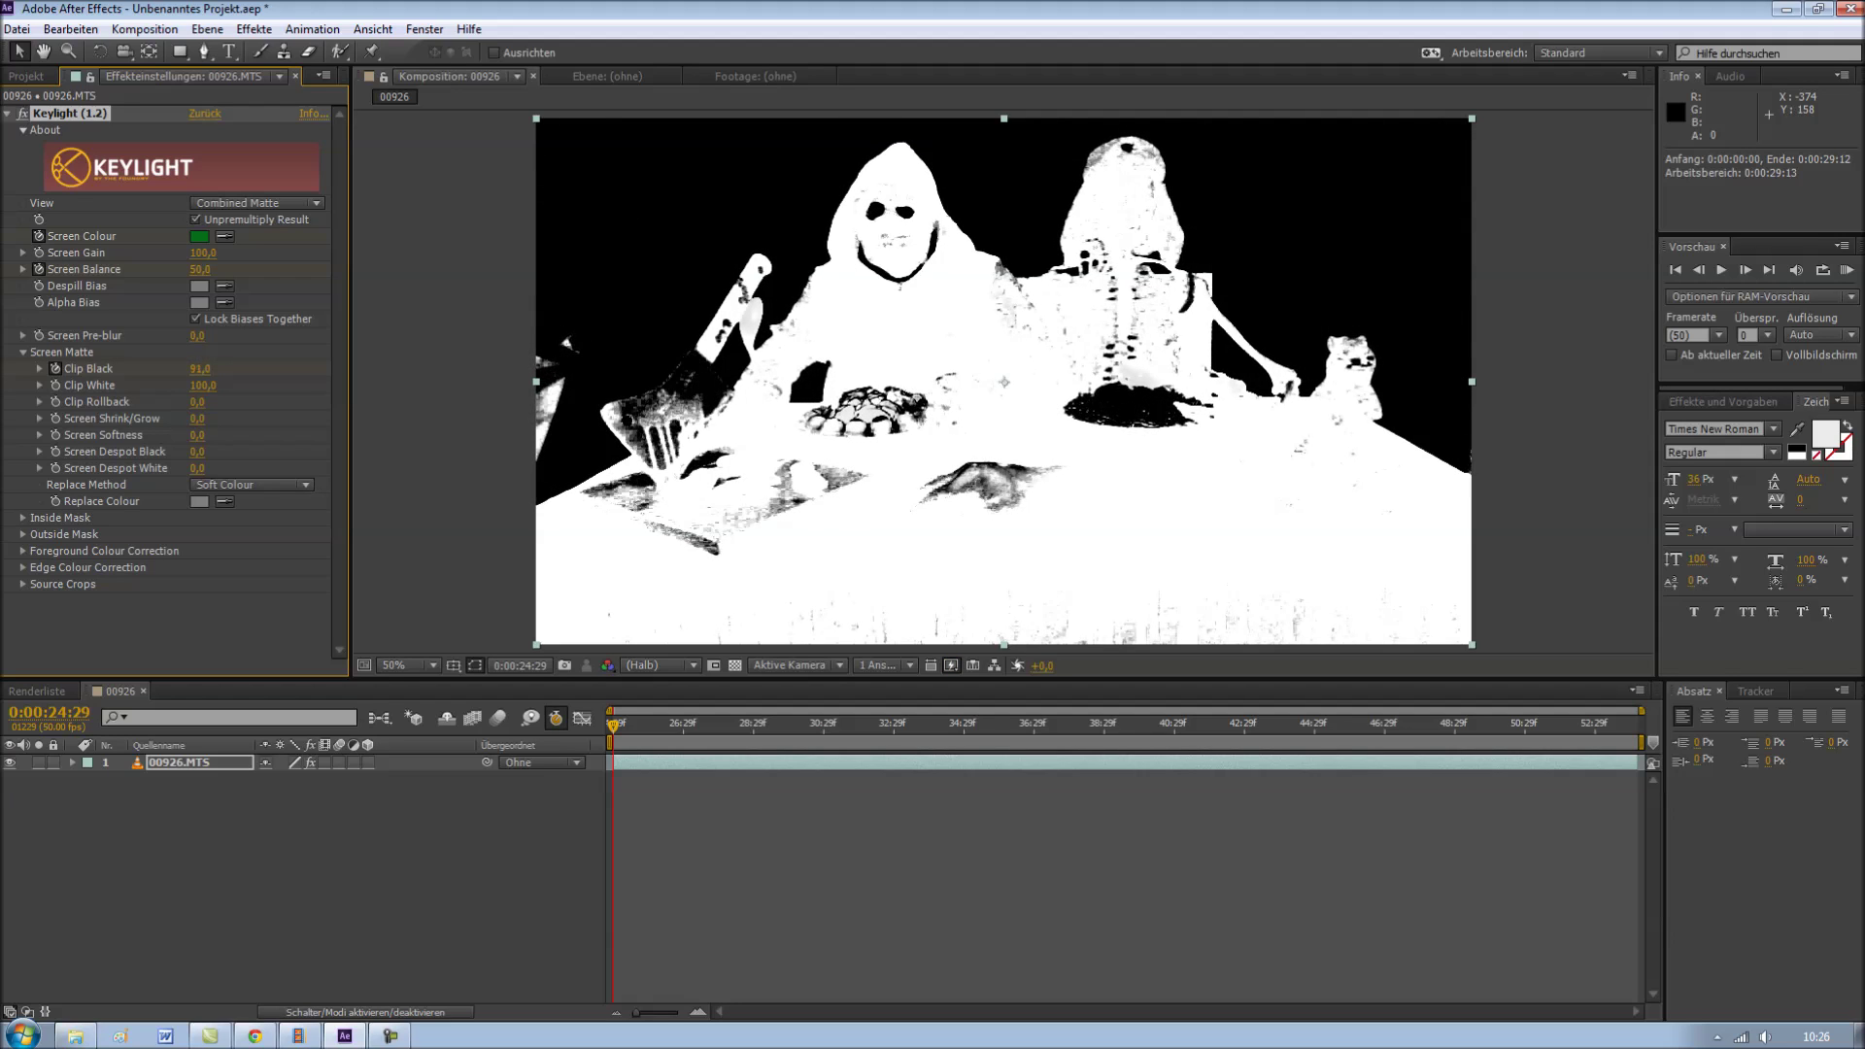
left_click_drag(272, 368, 289, 368)
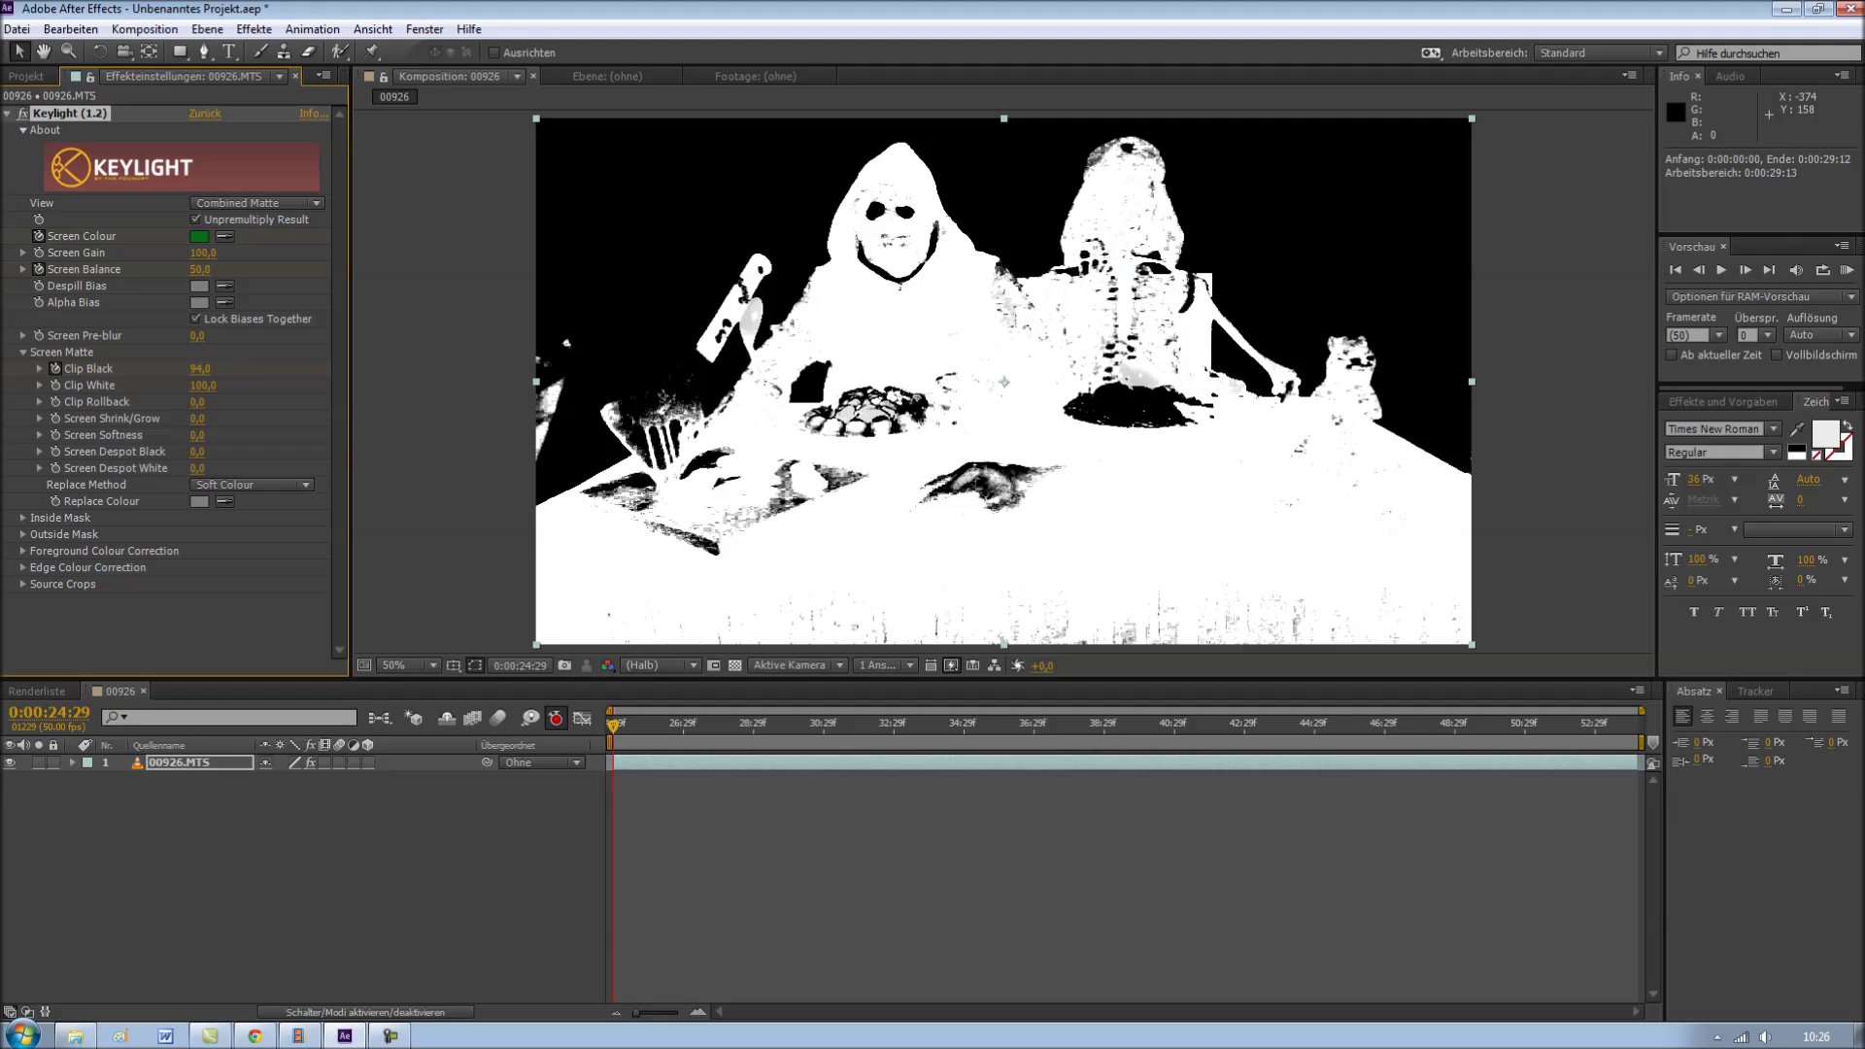
left_click(254, 202)
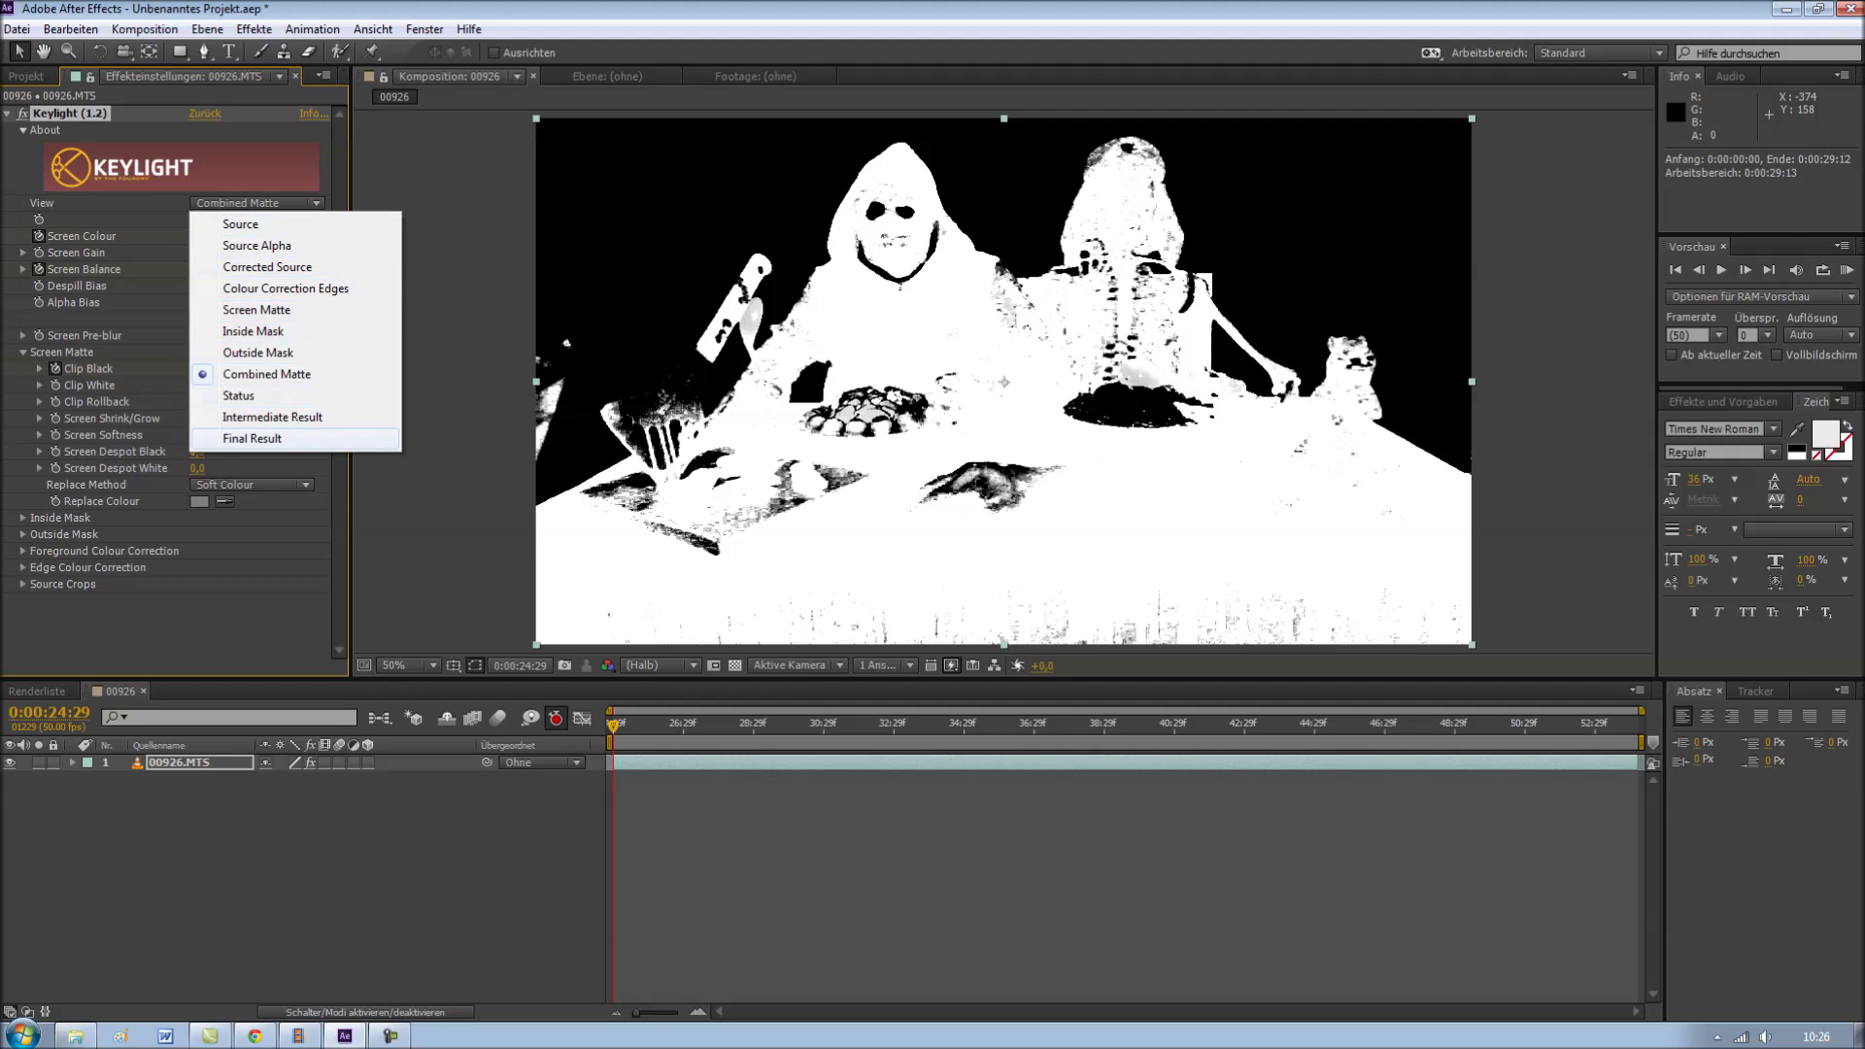
Return Keylight to the final result and fine-tune Clip Black and Clip White.
left_click(251, 438)
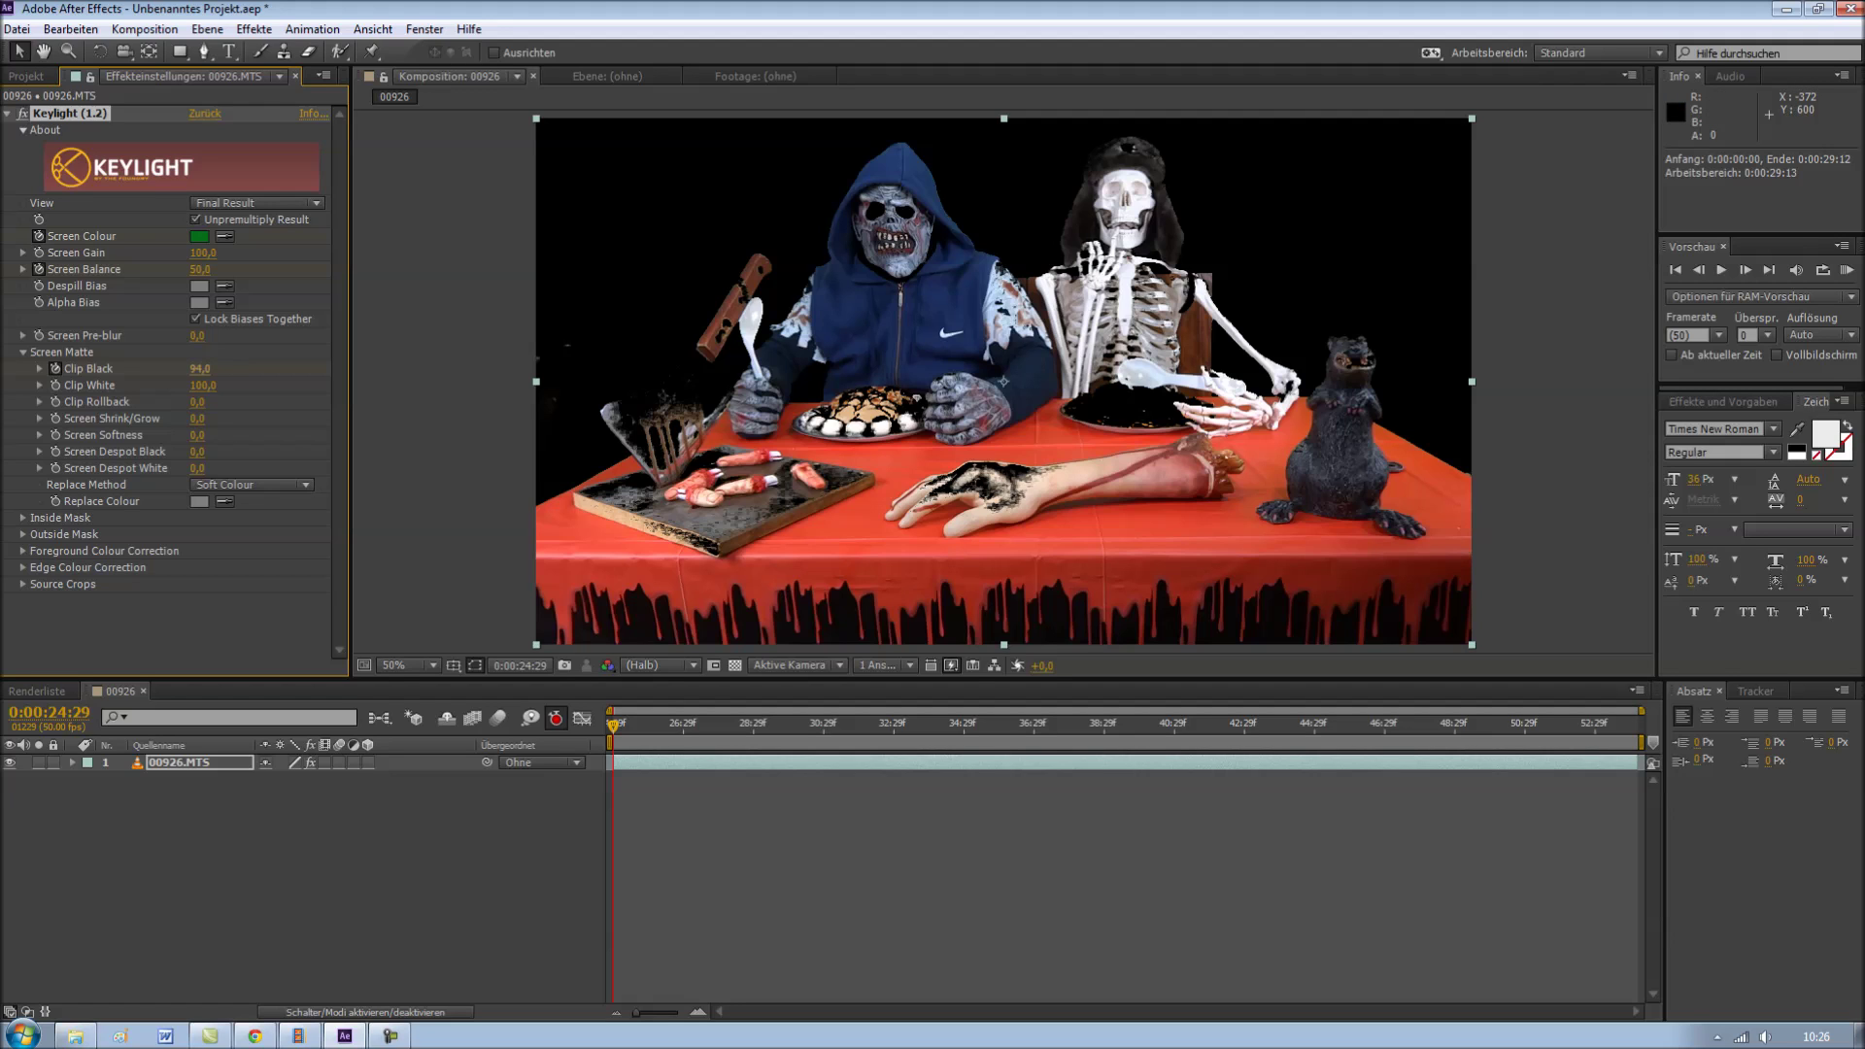
left_click_drag(199, 368, 182, 368)
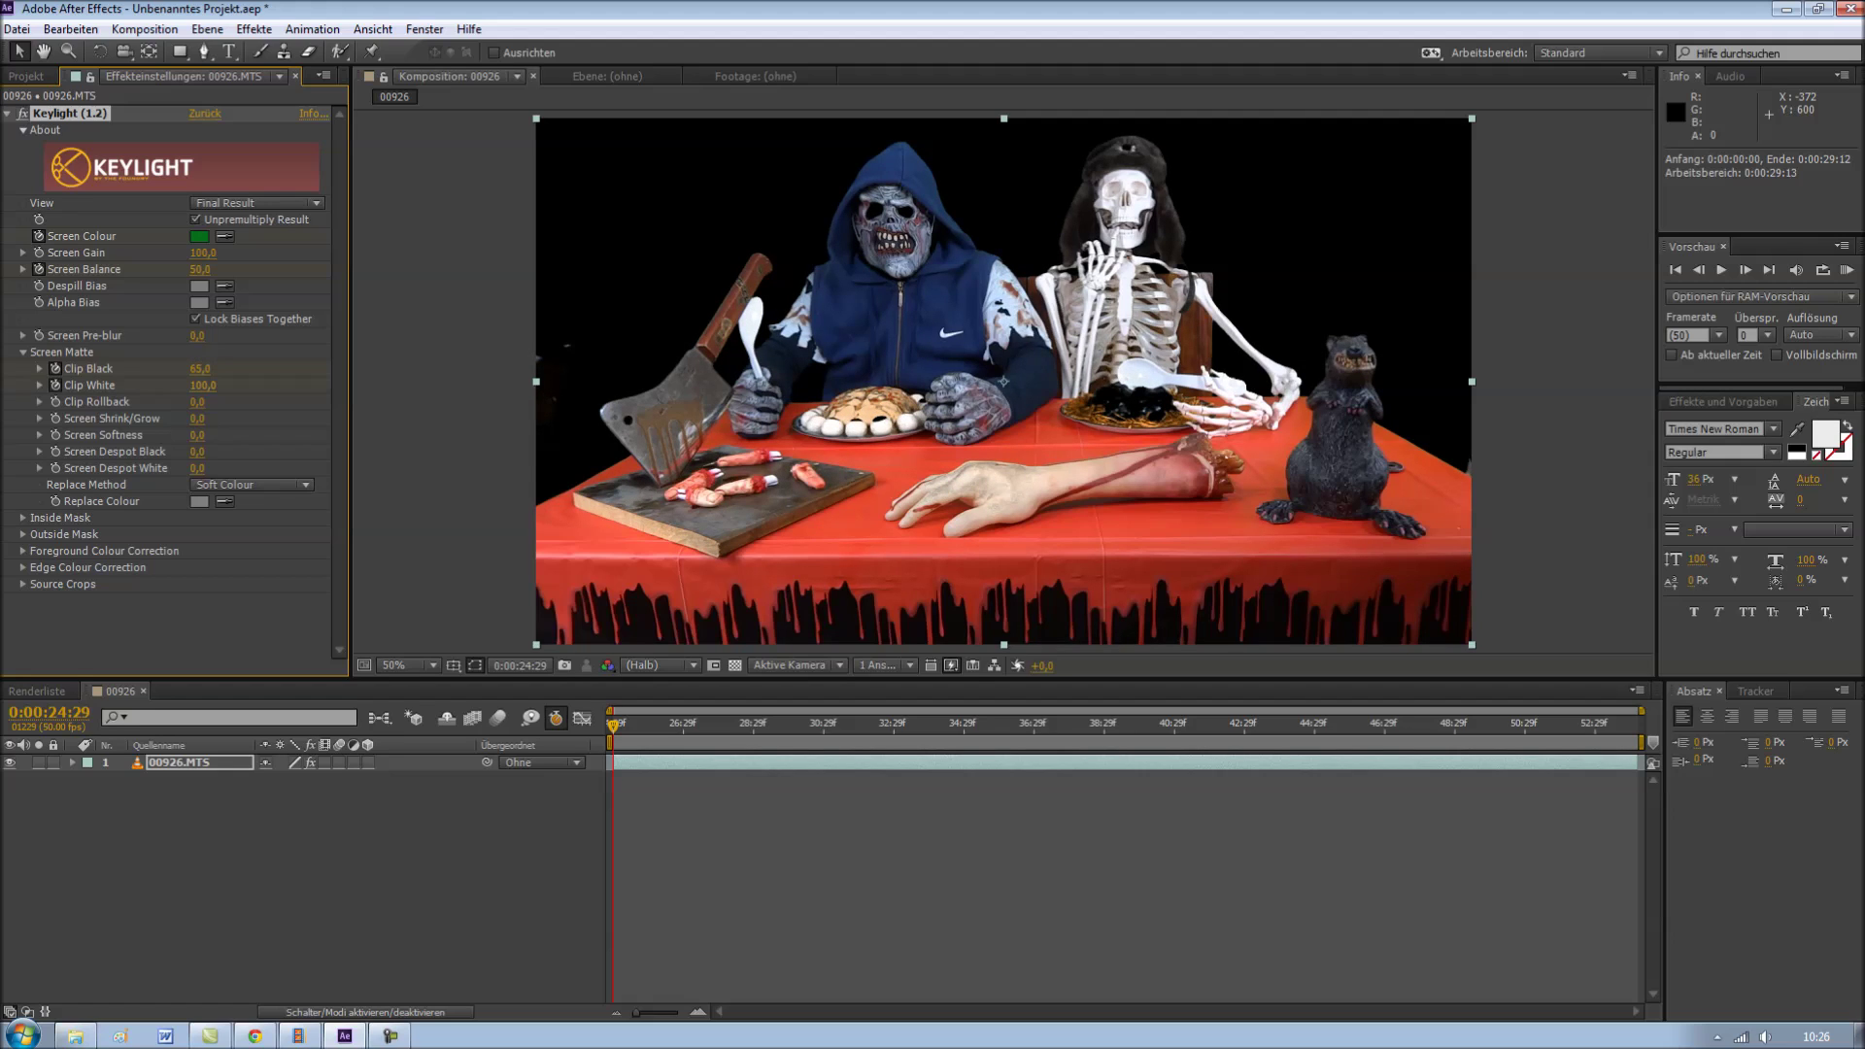
mouse_move(201, 384)
left_mouse_down()
mouse_move(184, 385)
mouse_move(208, 385)
left_mouse_up()
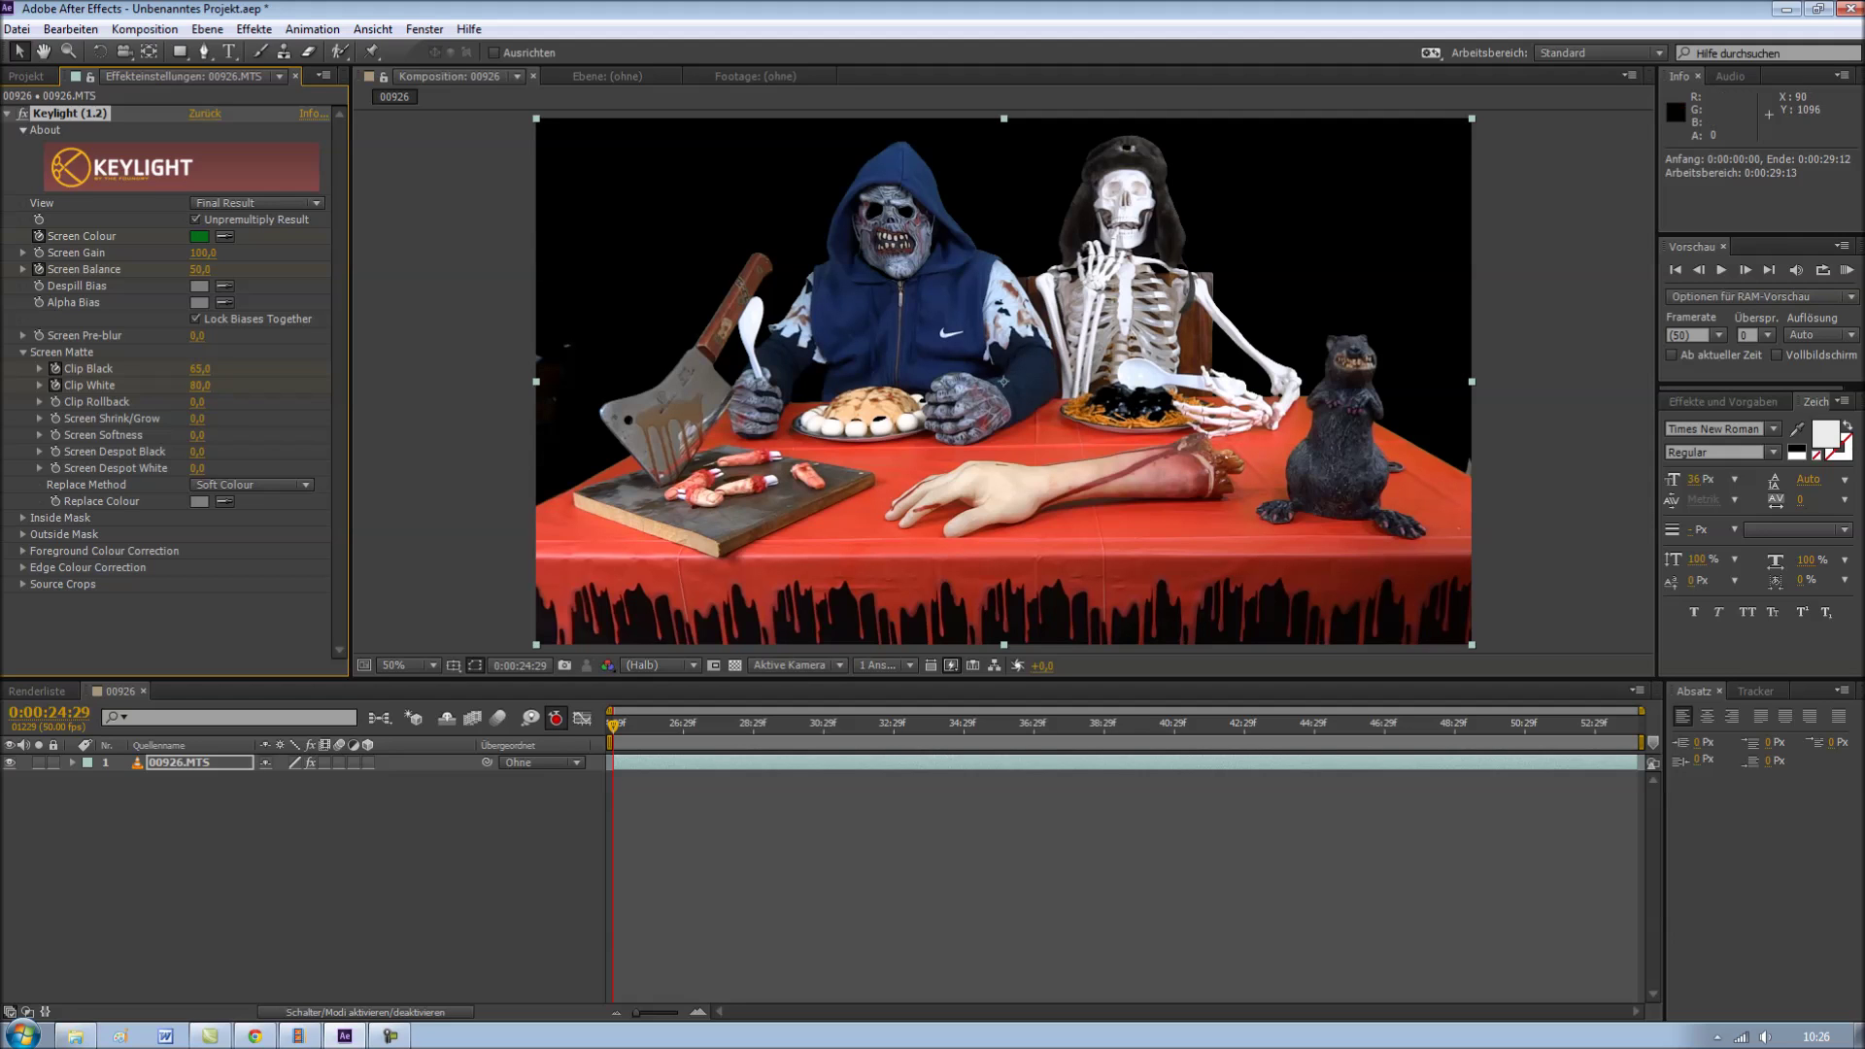
Play back the keyed footage and bring up the Project panel.
key("space")
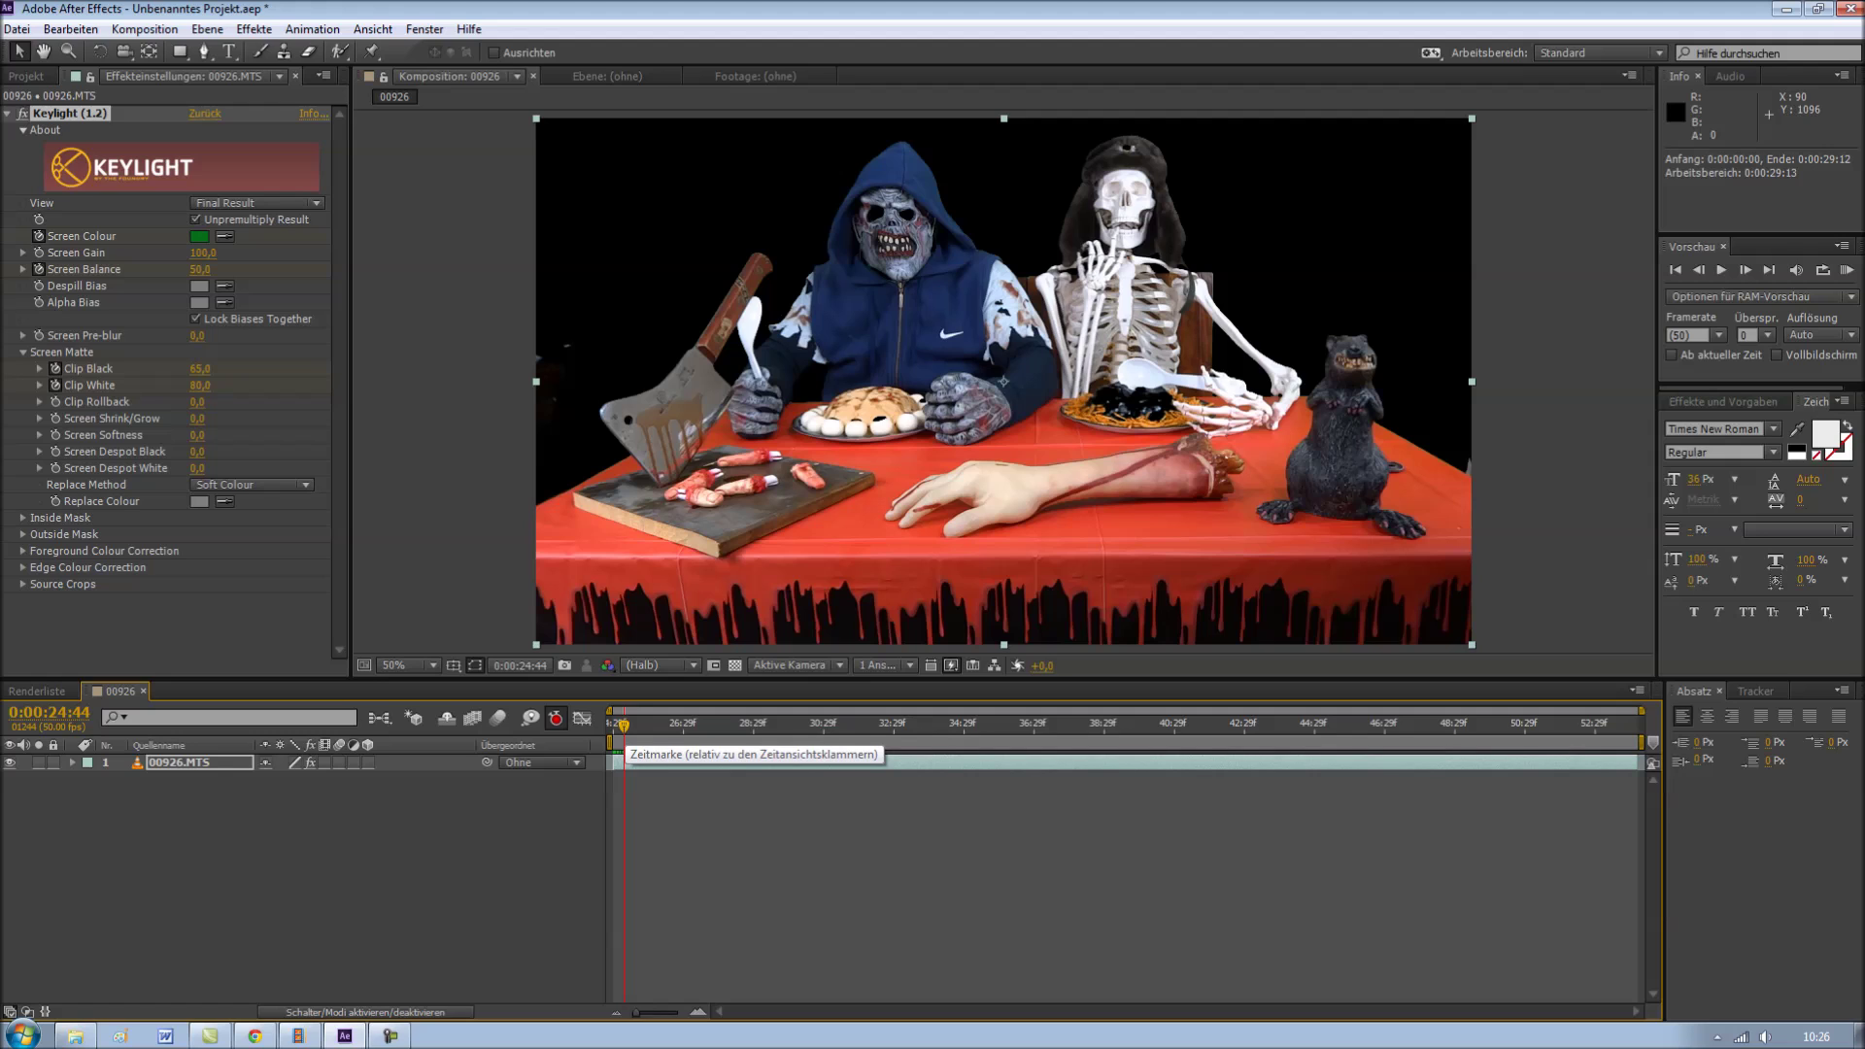
key("space")
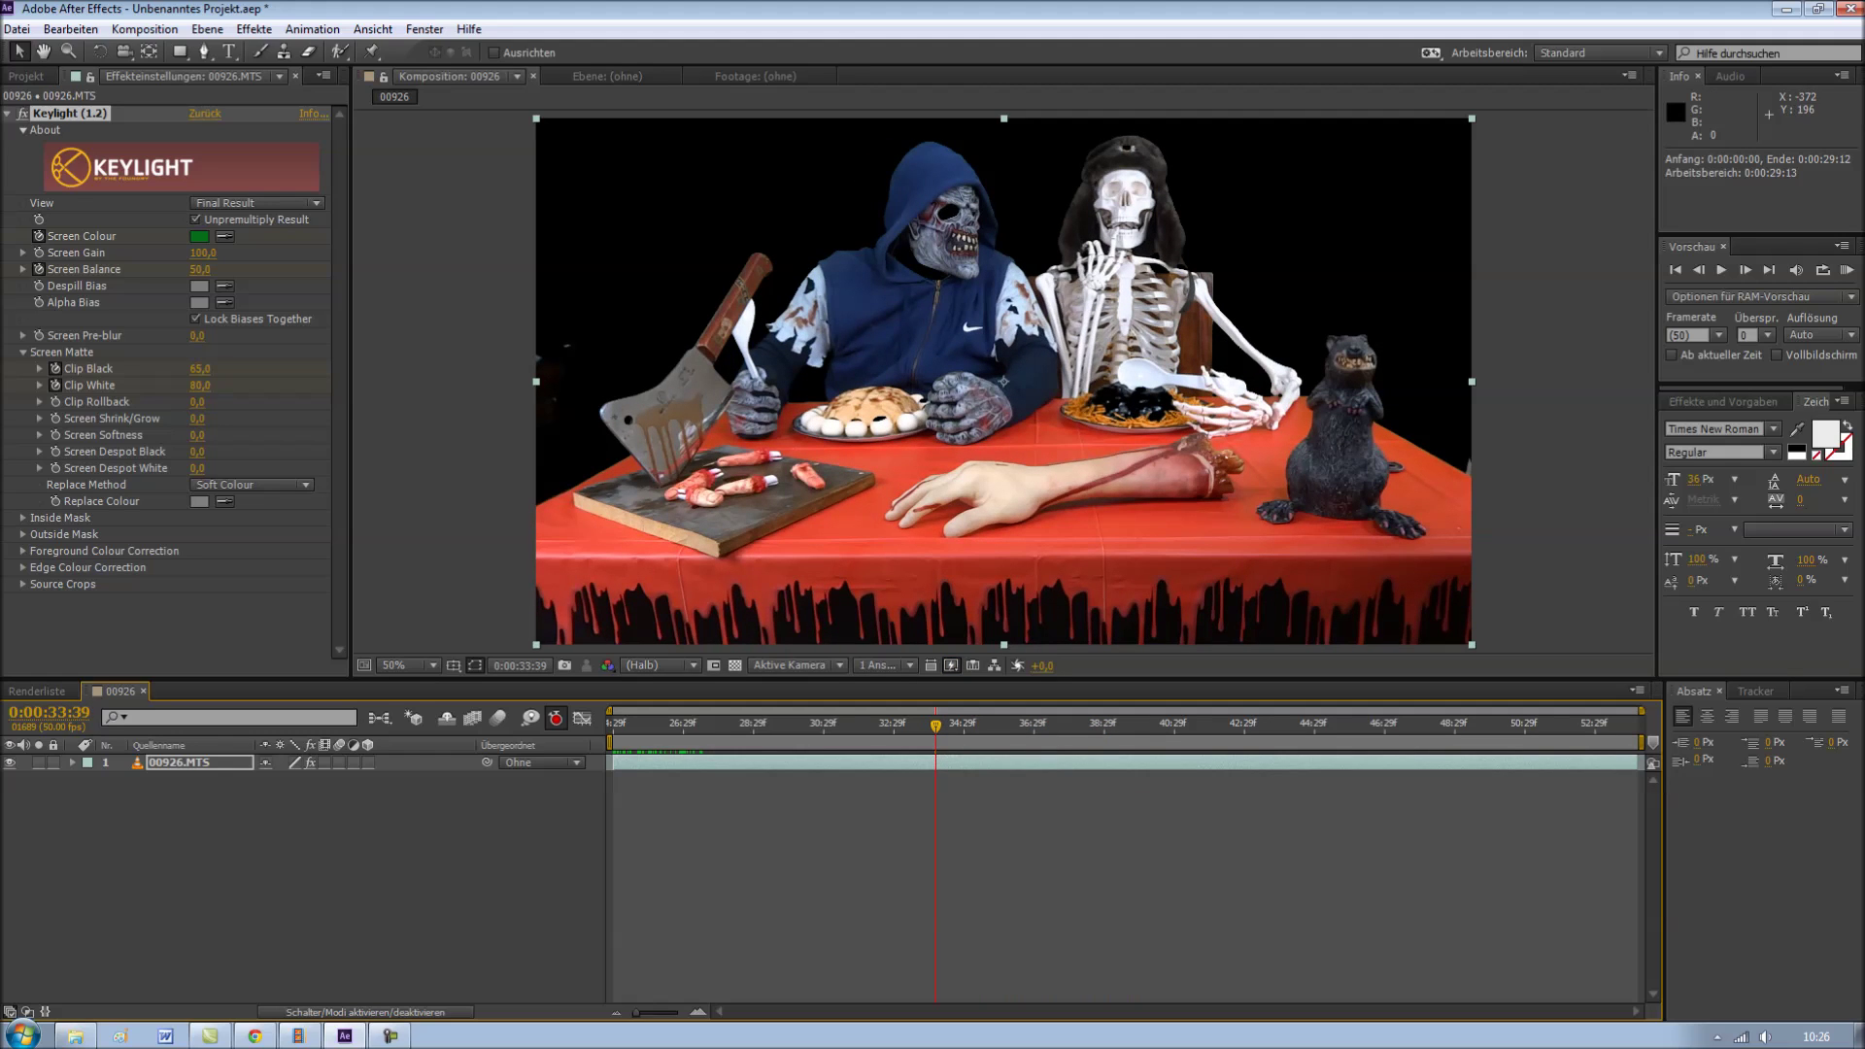
key("ctrl+0")
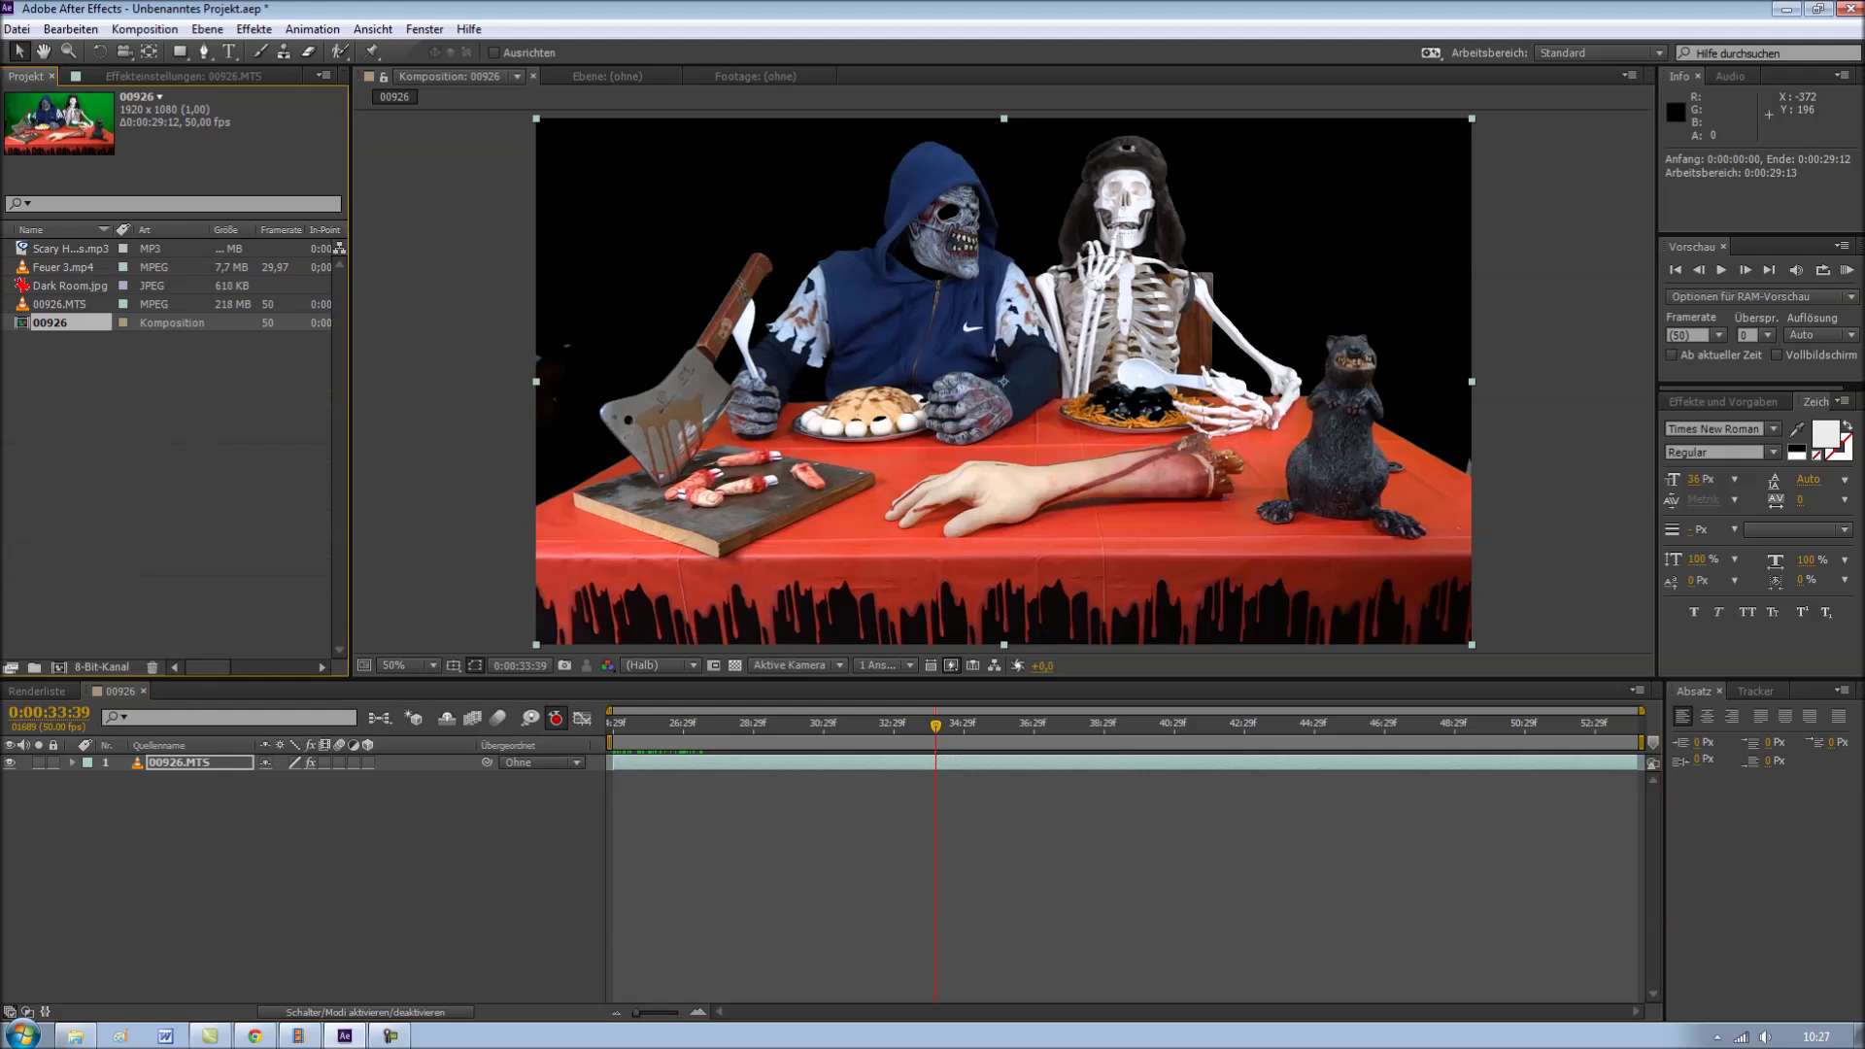
Place Dark Room.jpg beneath the keyed clip and scrub the timeline to check the composite.
left_click_drag(68, 286, 194, 778)
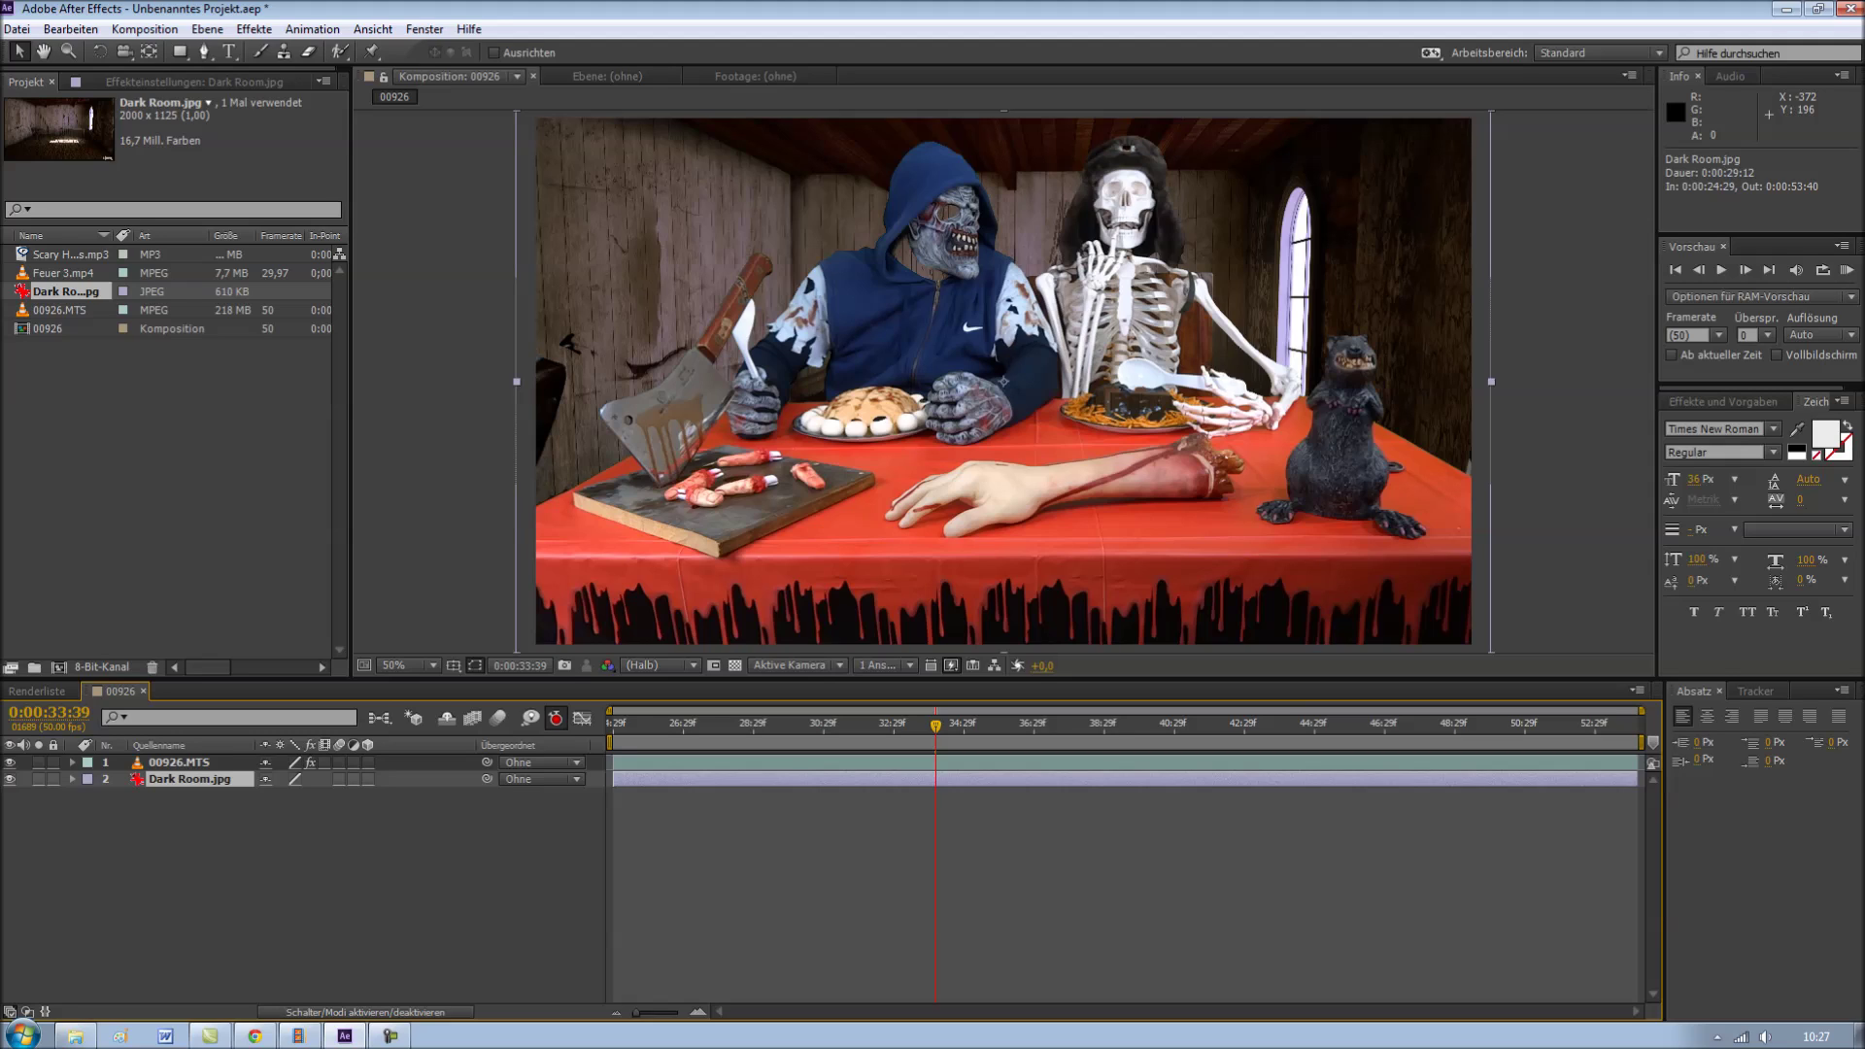
left_click_drag(936, 723, 615, 724)
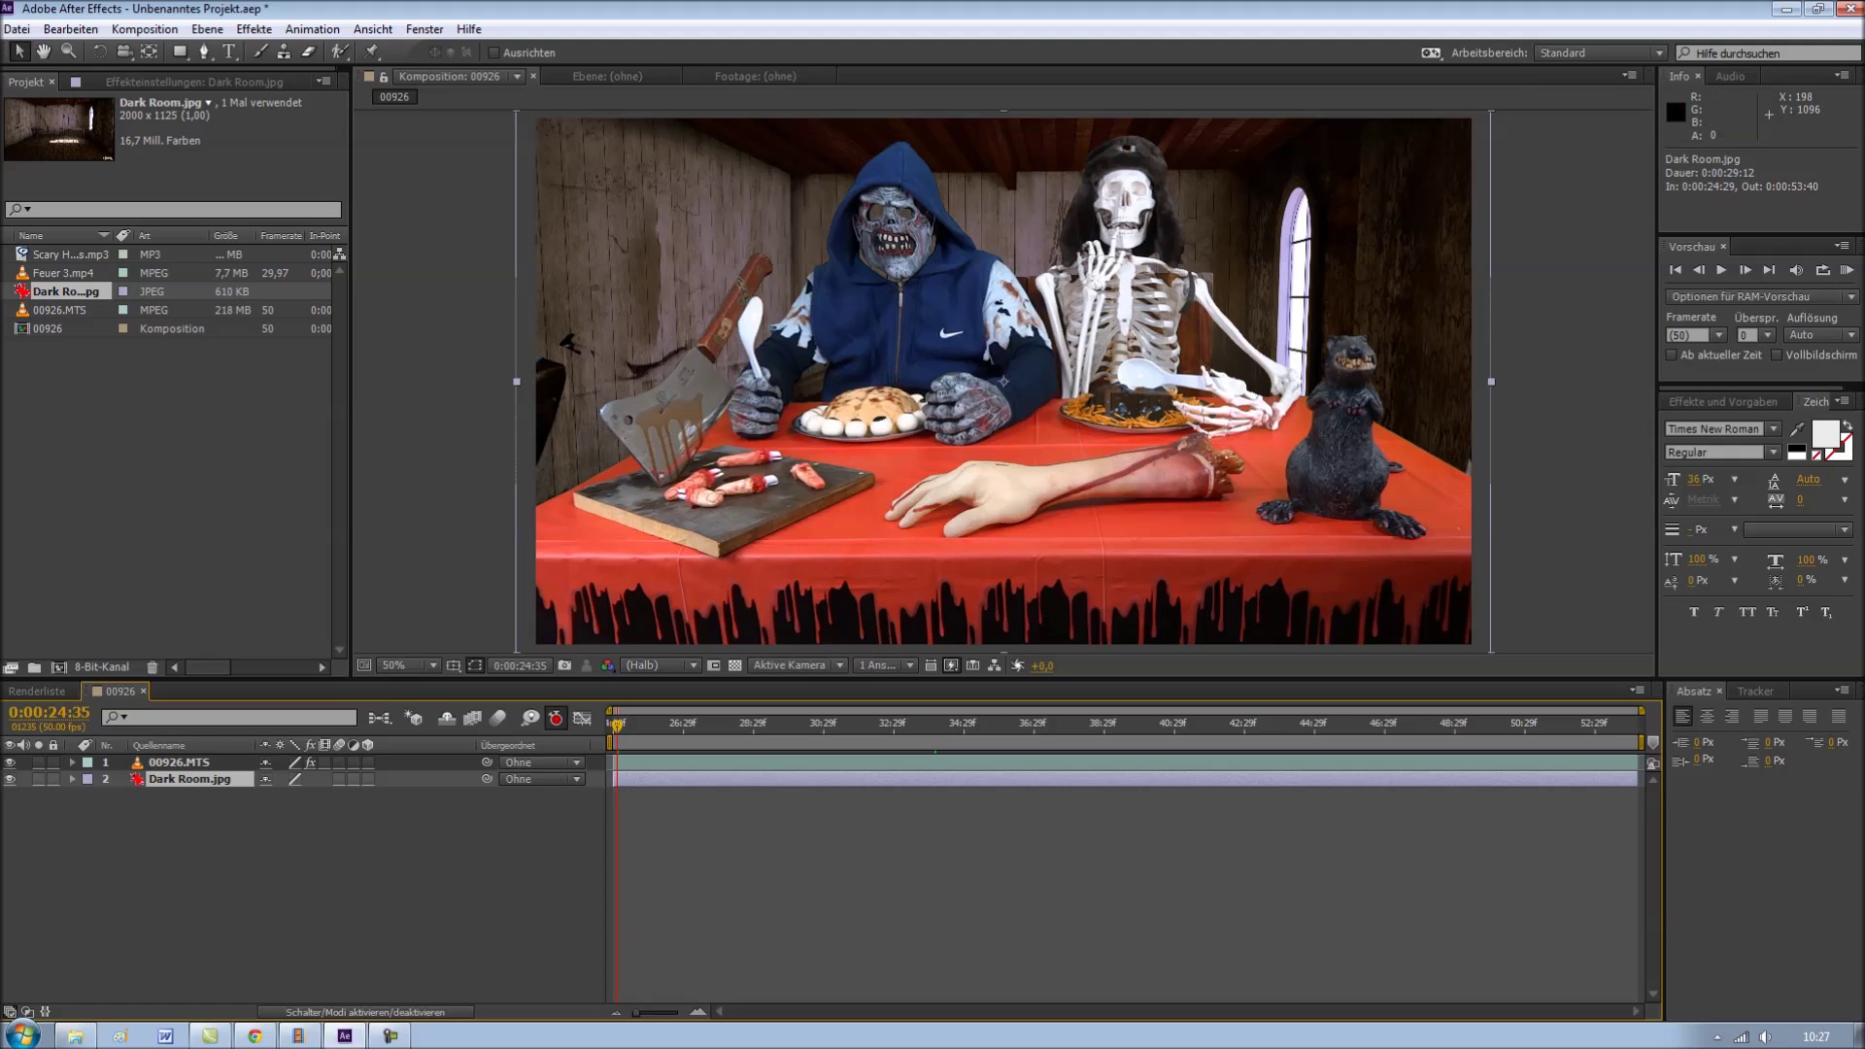
left_click_drag(616, 723, 685, 723)
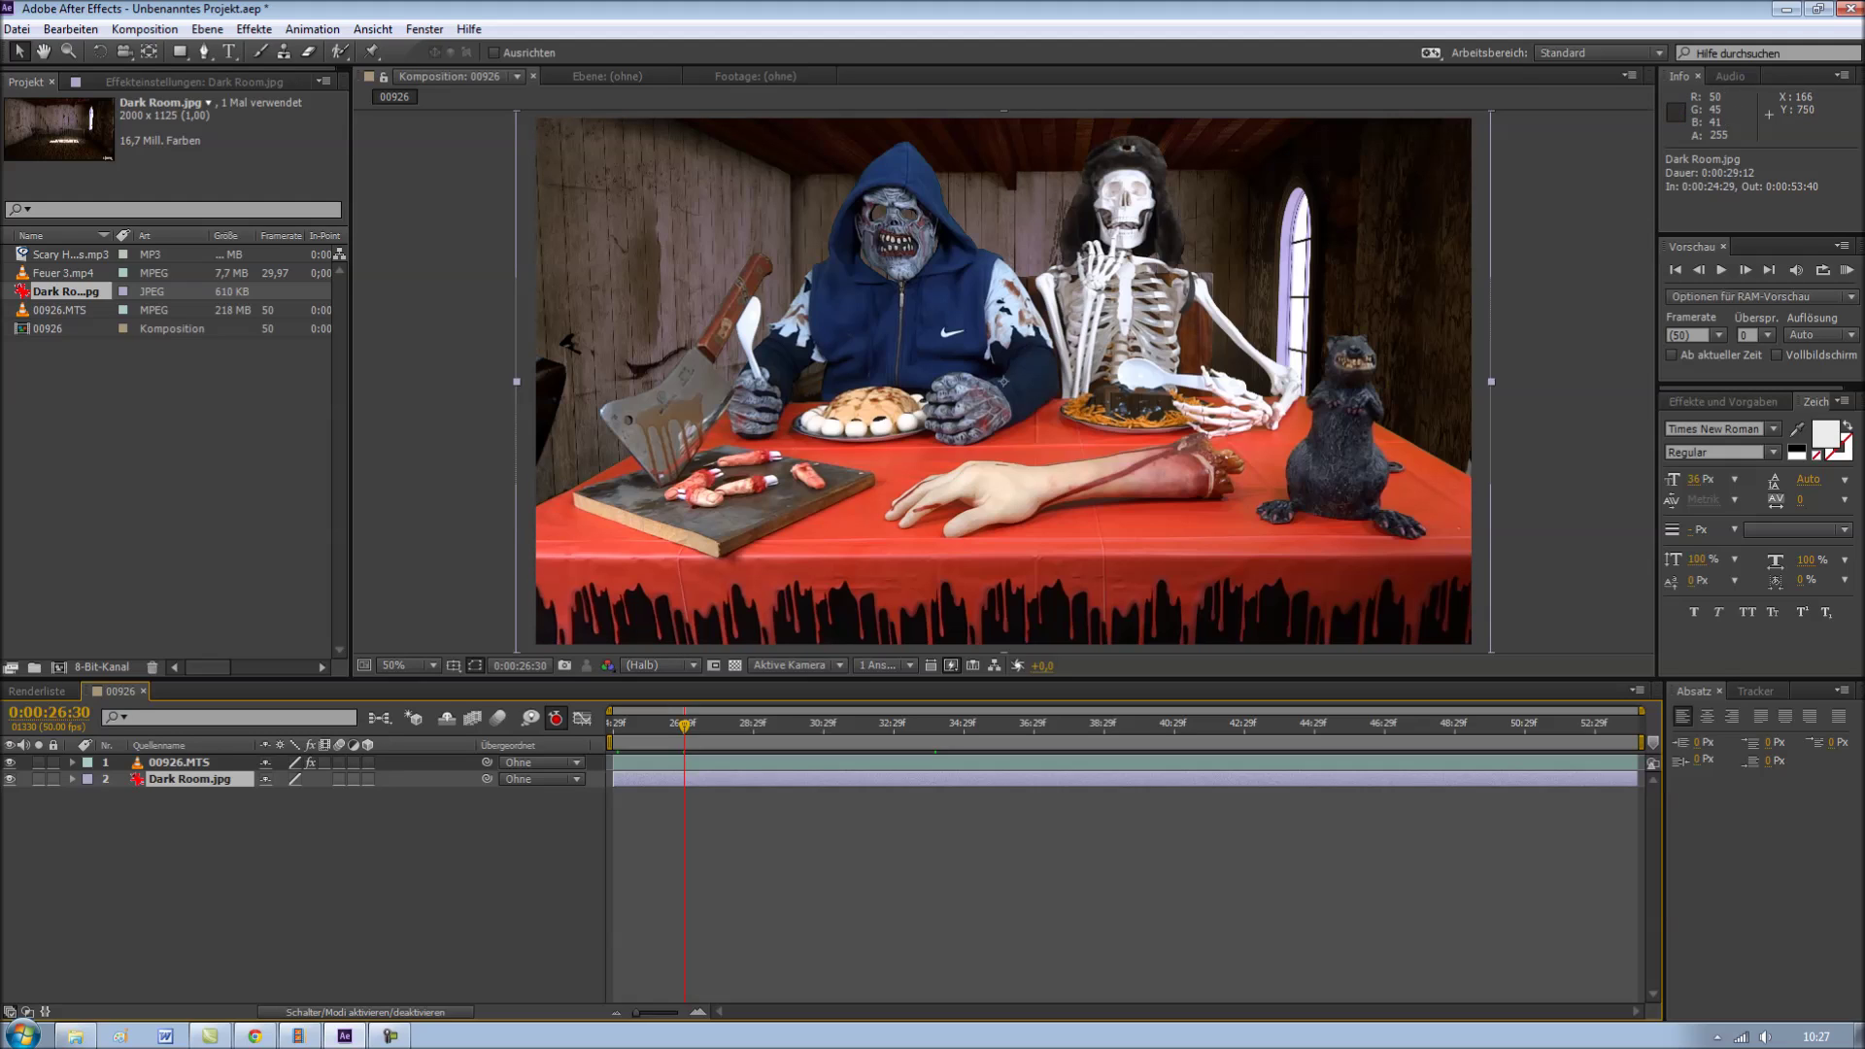
Stretch the 00926 layer to about 111% width and add Feuer 3.mp4 to the timeline.
left_click(653, 636)
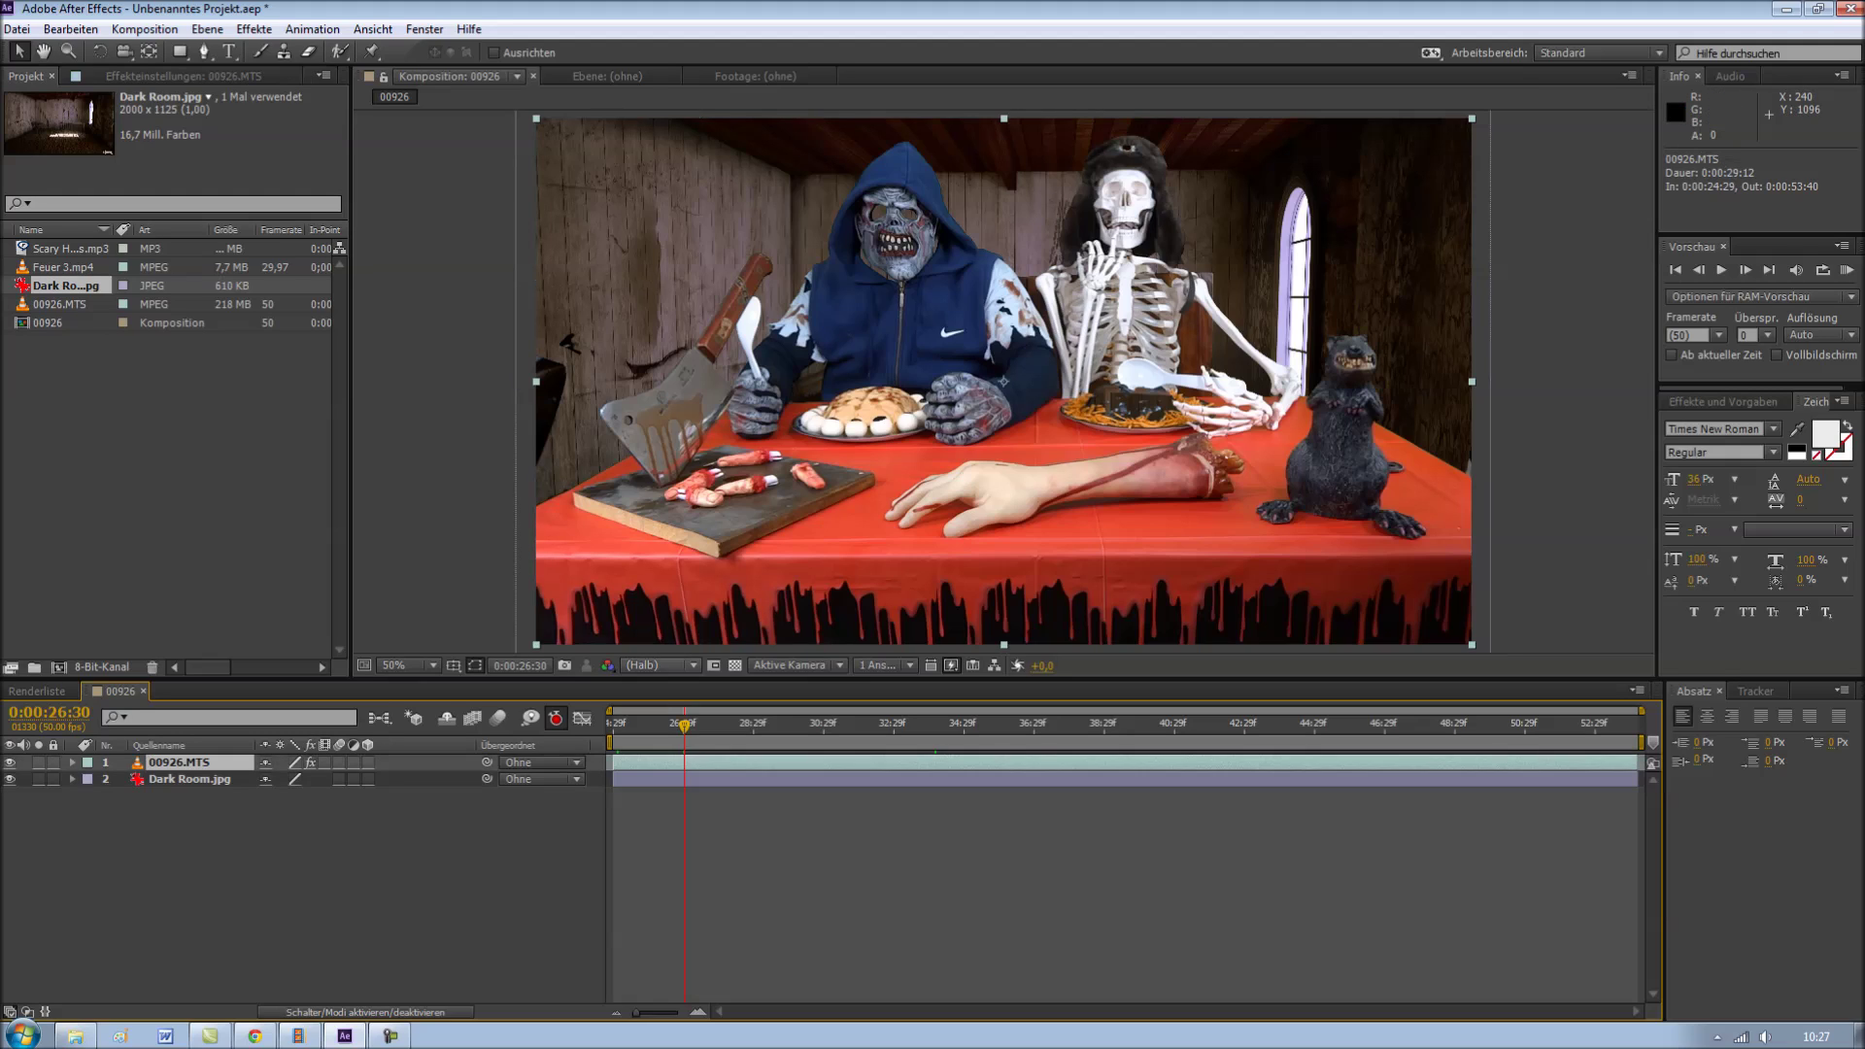
left_click_drag(536, 381, 486, 382)
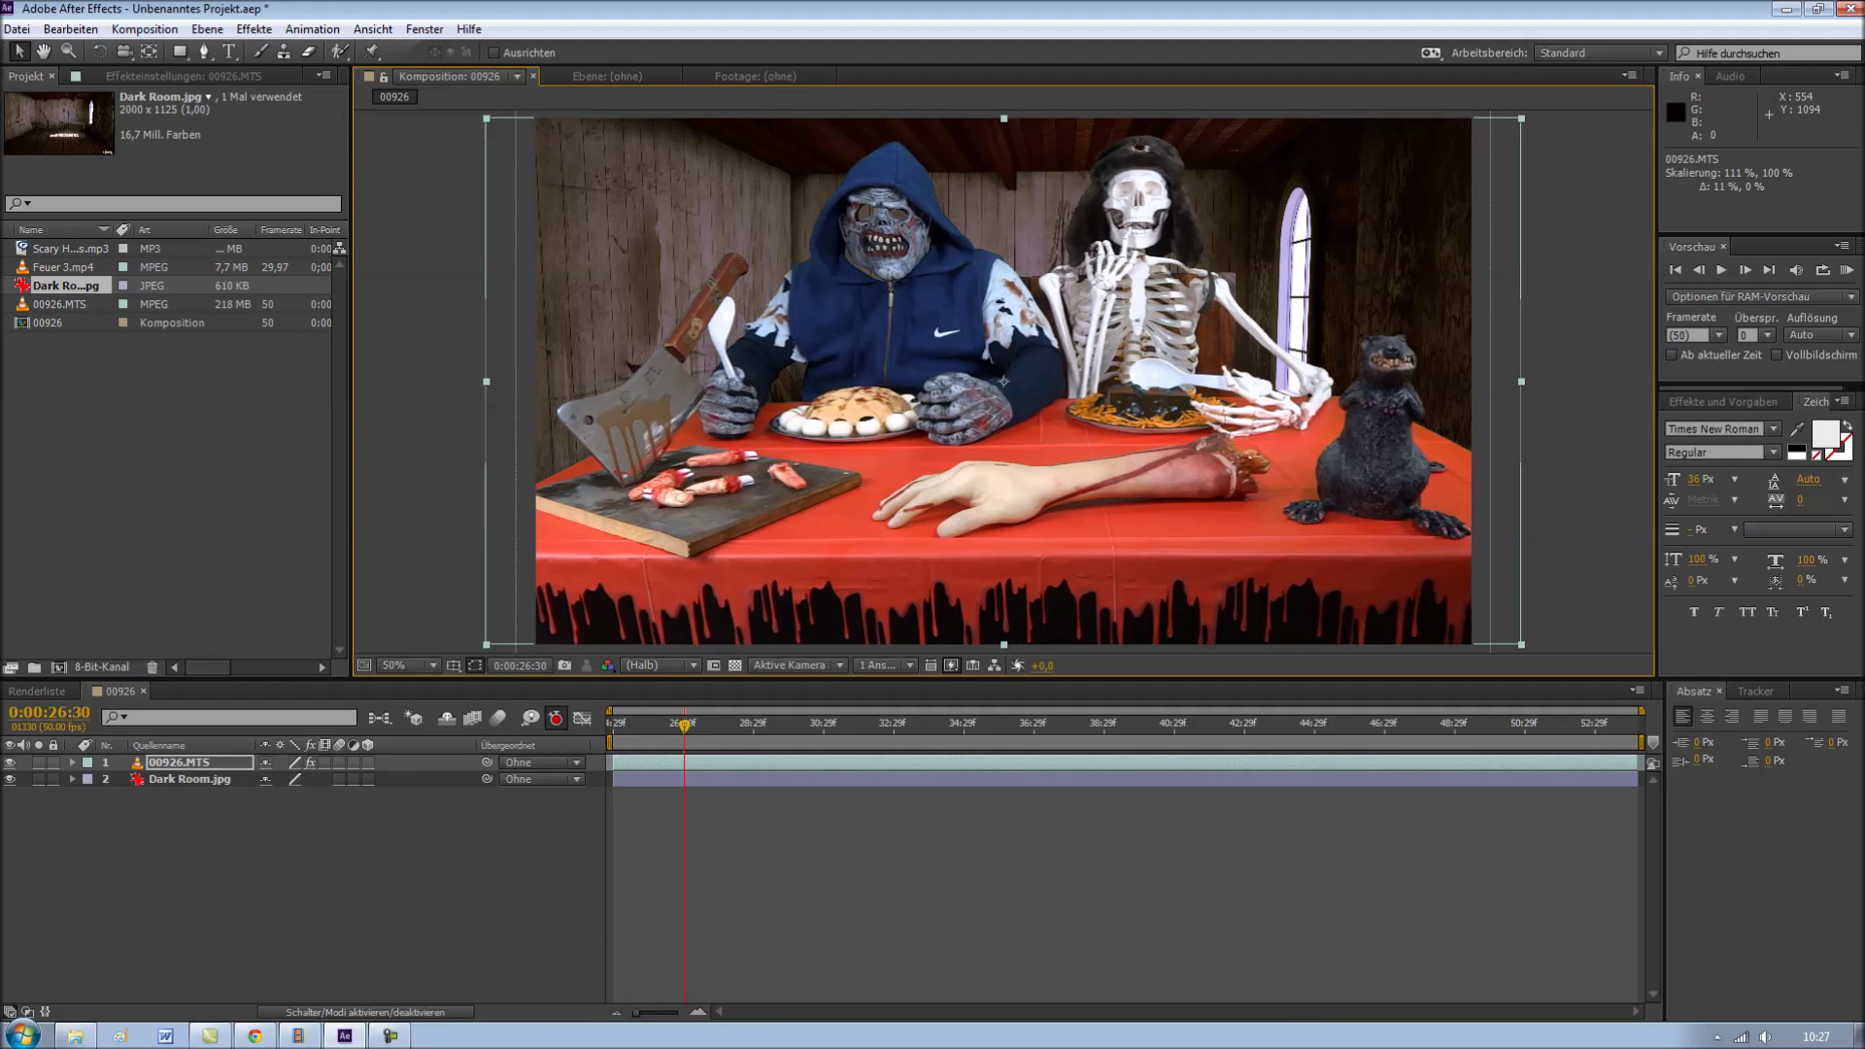
key("Home")
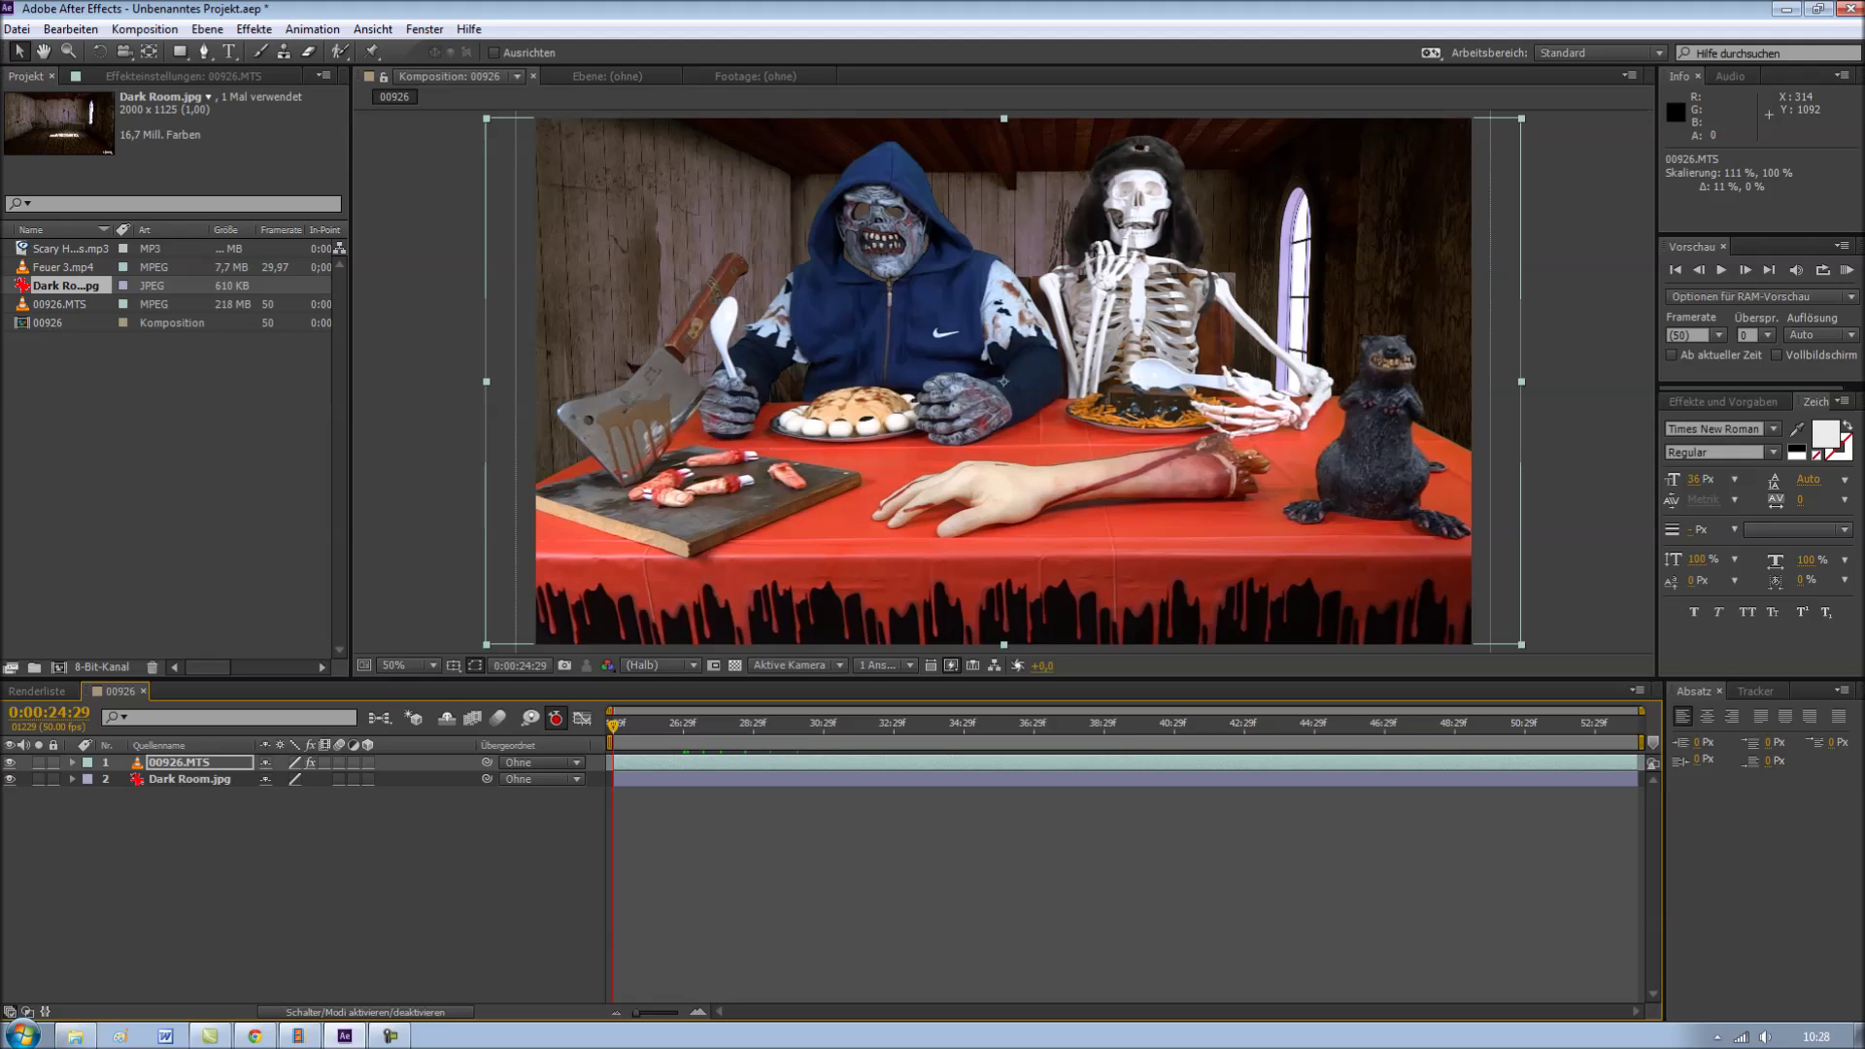
left_click_drag(66, 267, 97, 804)
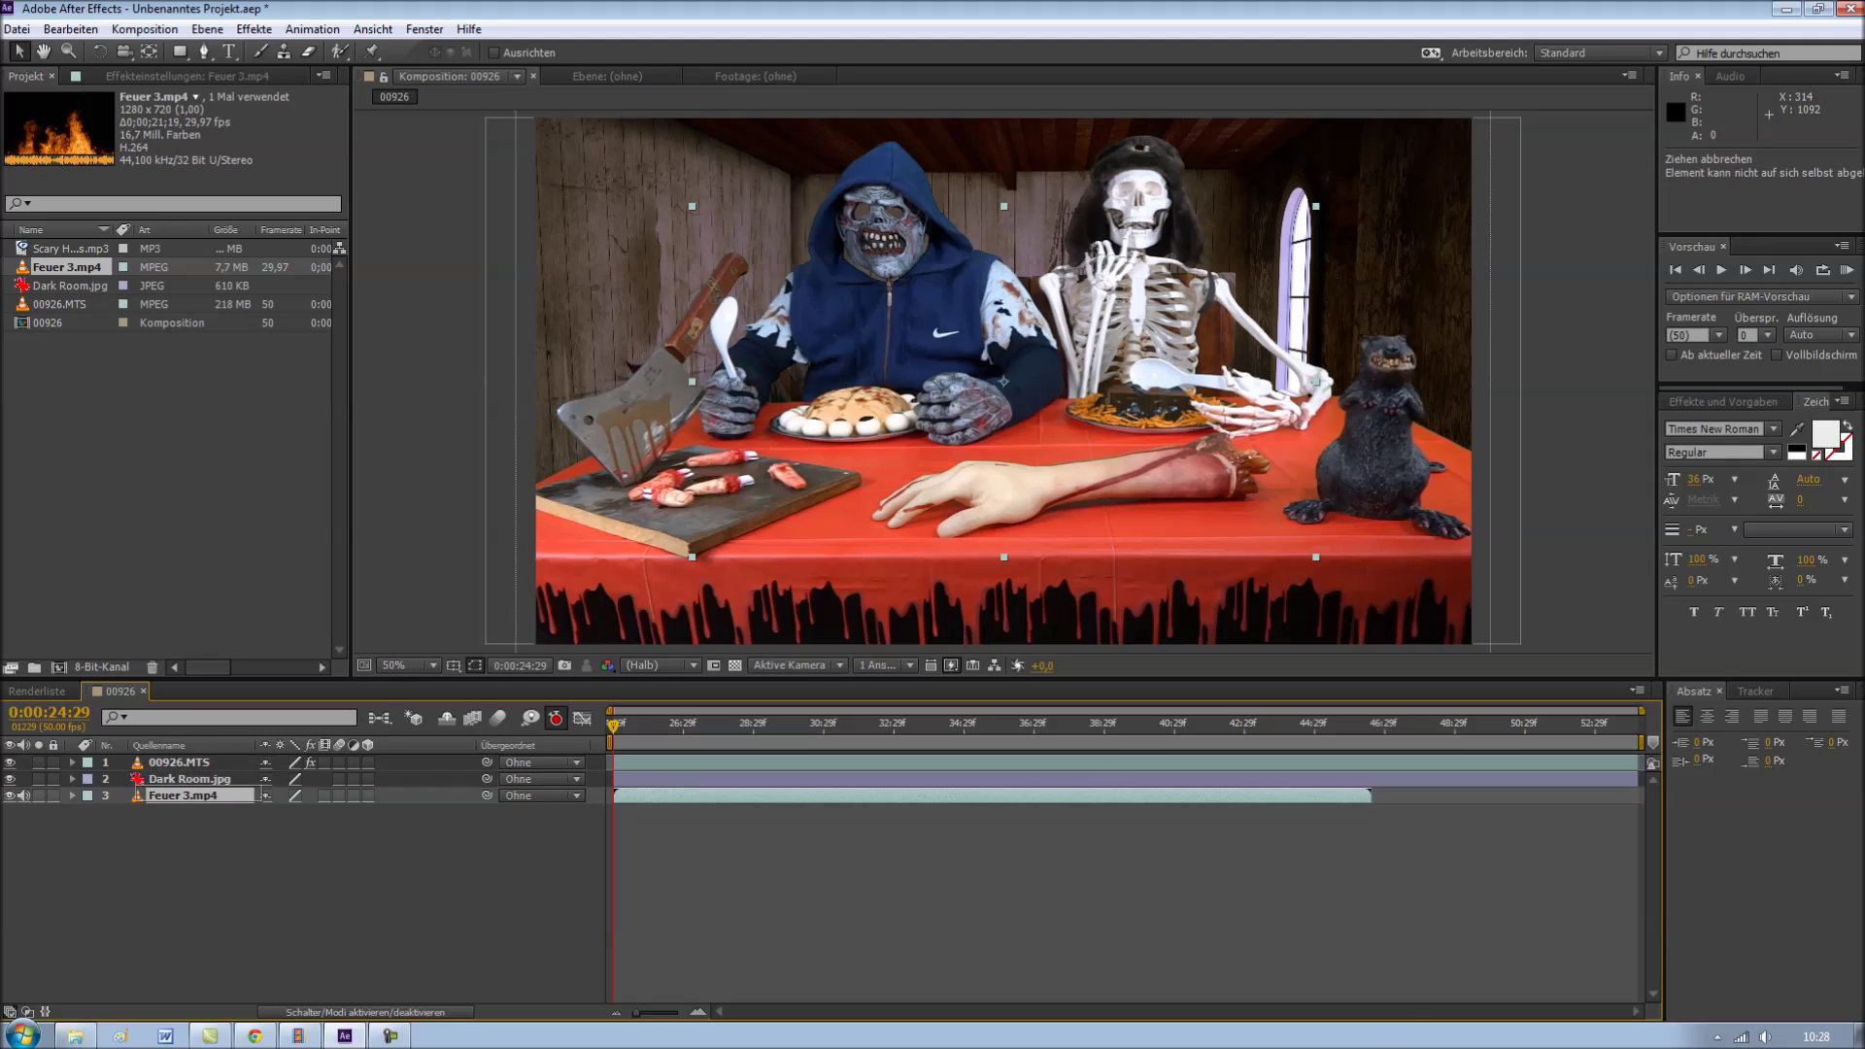
Move the fire layer above Dark Room, shrink it behind the hooded figure, and hide the room.
left_click_drag(195, 796, 265, 769)
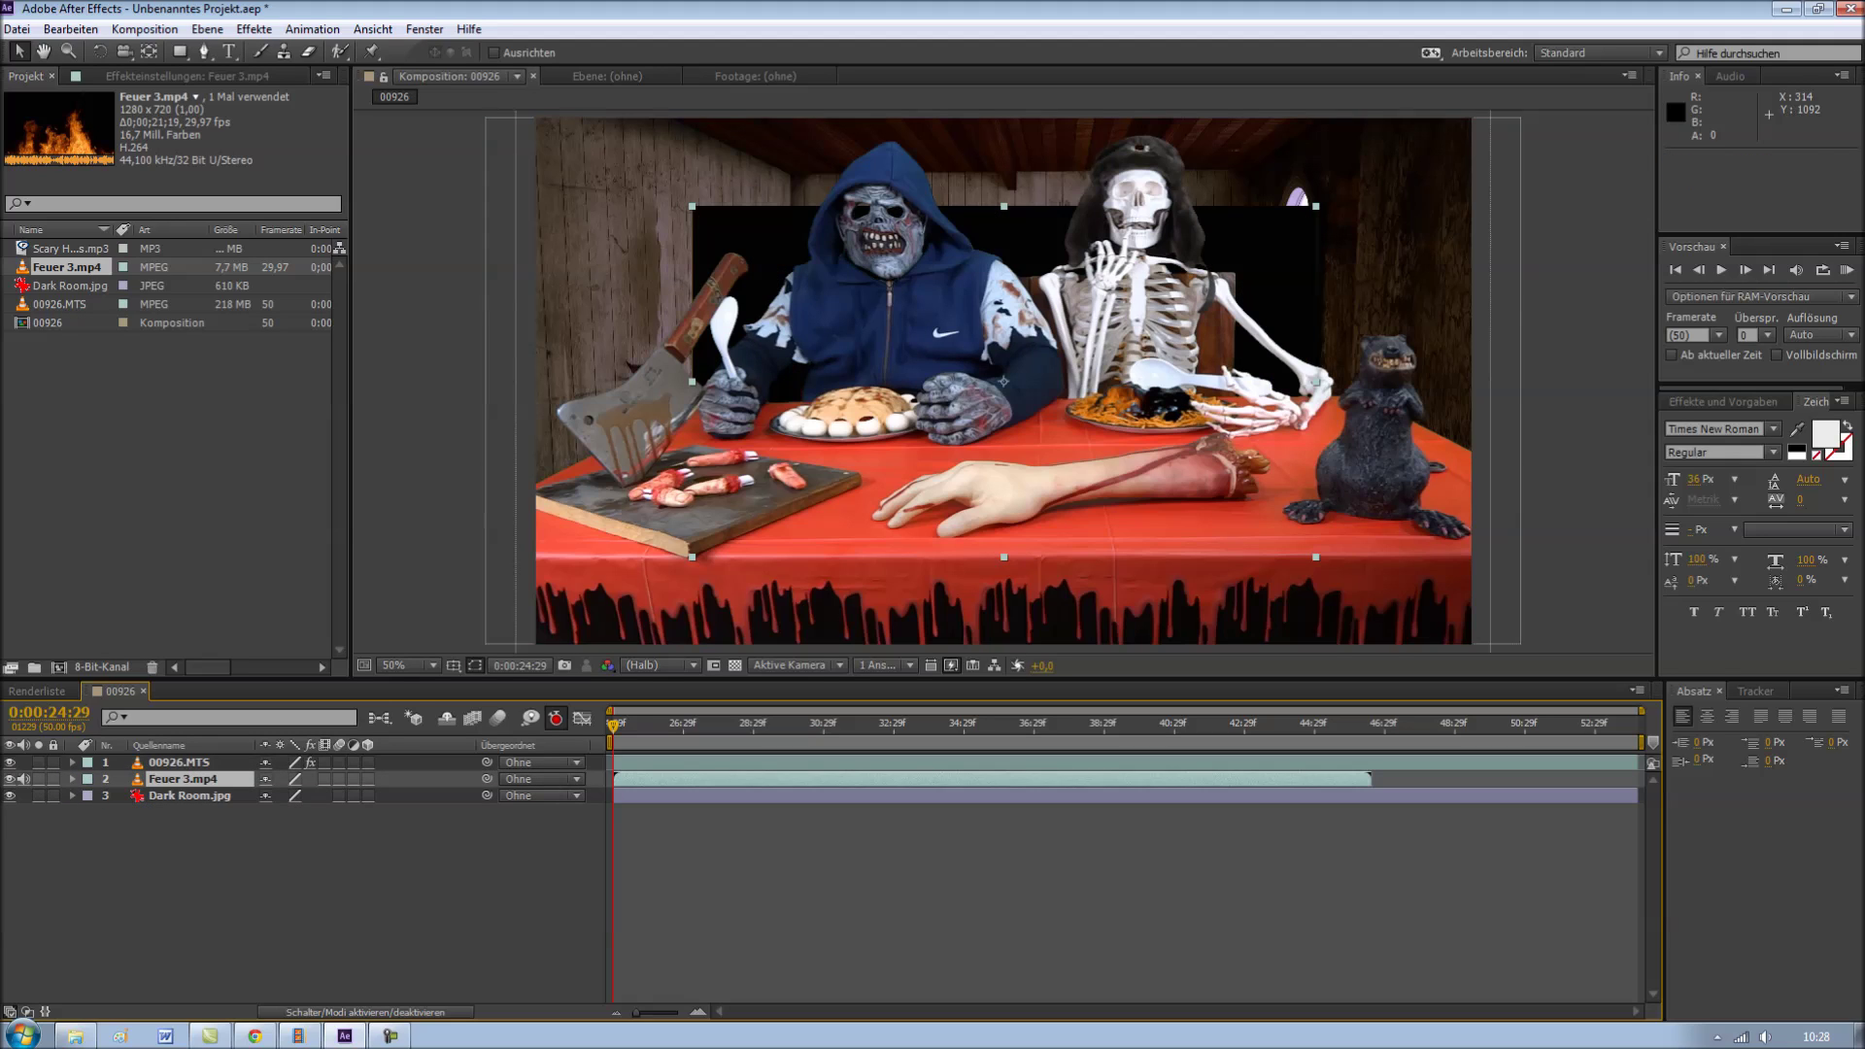
mouse_move(1016, 304)
left_mouse_down()
mouse_move(826, 272)
mouse_move(892, 233)
left_mouse_up()
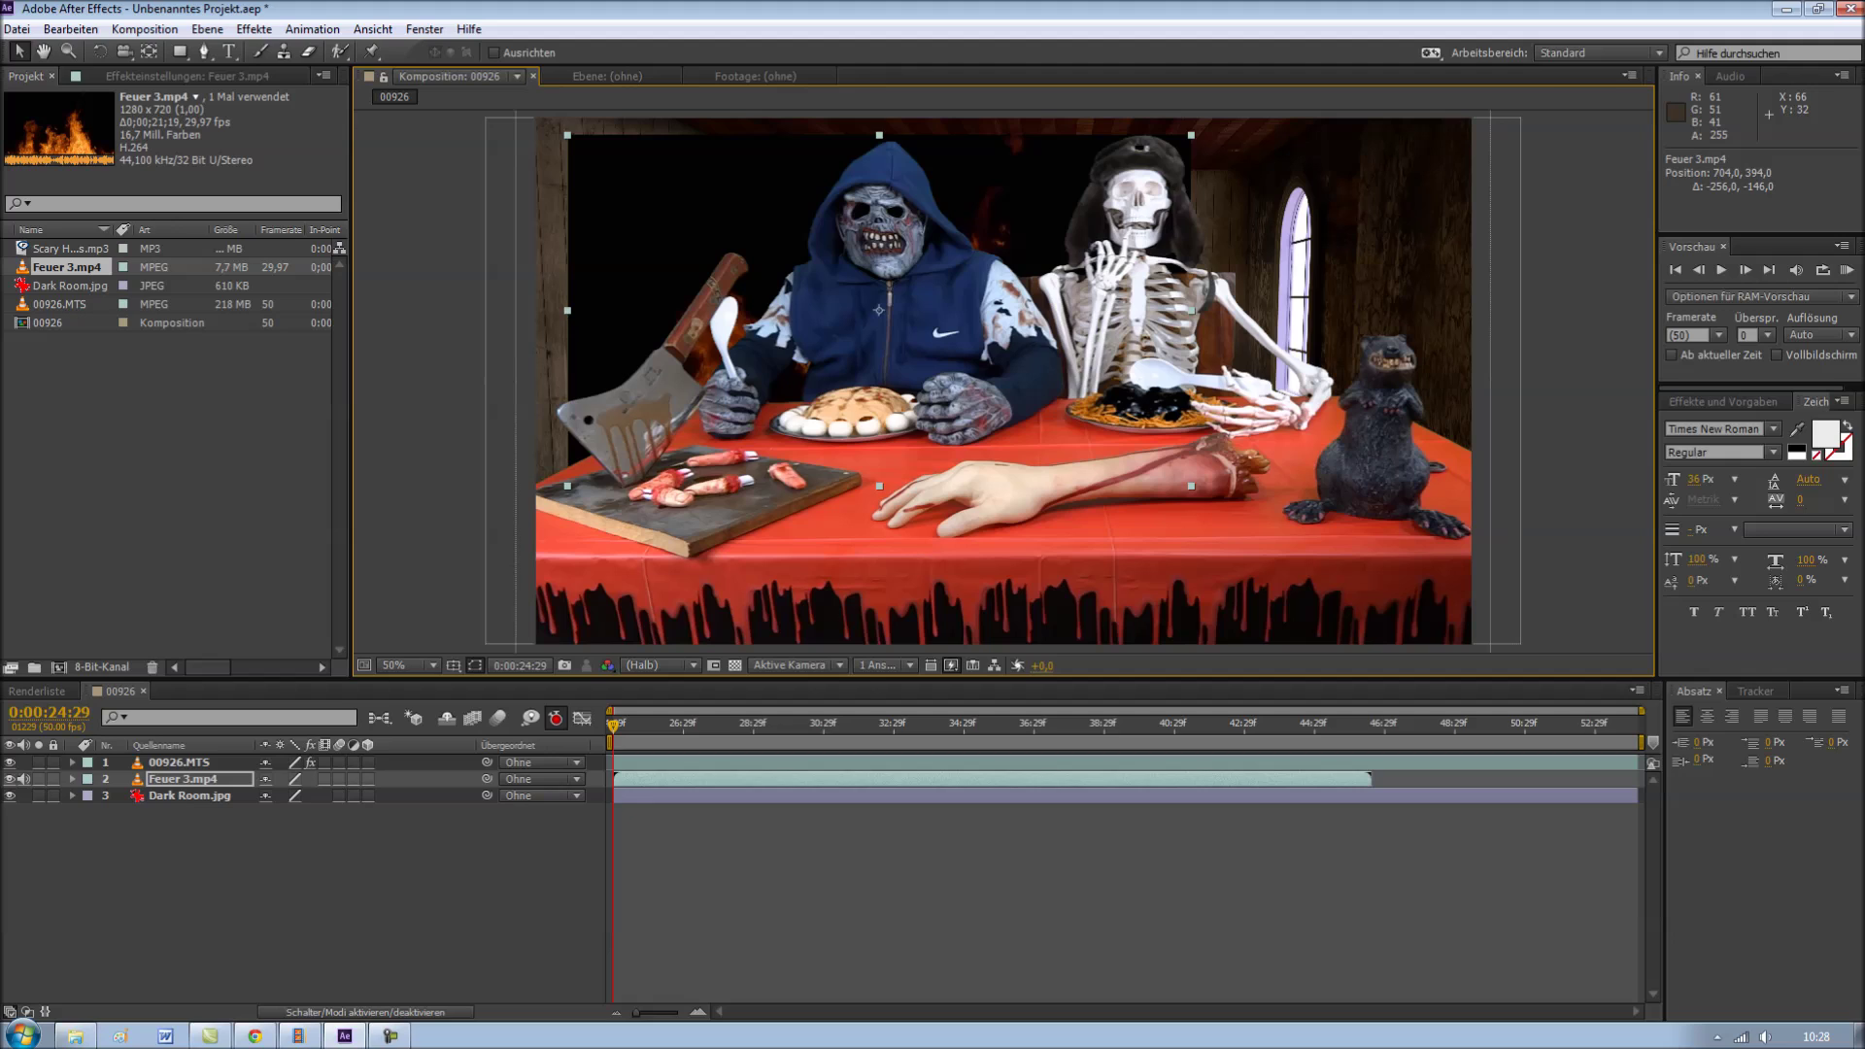
mouse_move(569, 134)
left_mouse_down()
mouse_move(775, 233)
mouse_move(811, 139)
left_mouse_up()
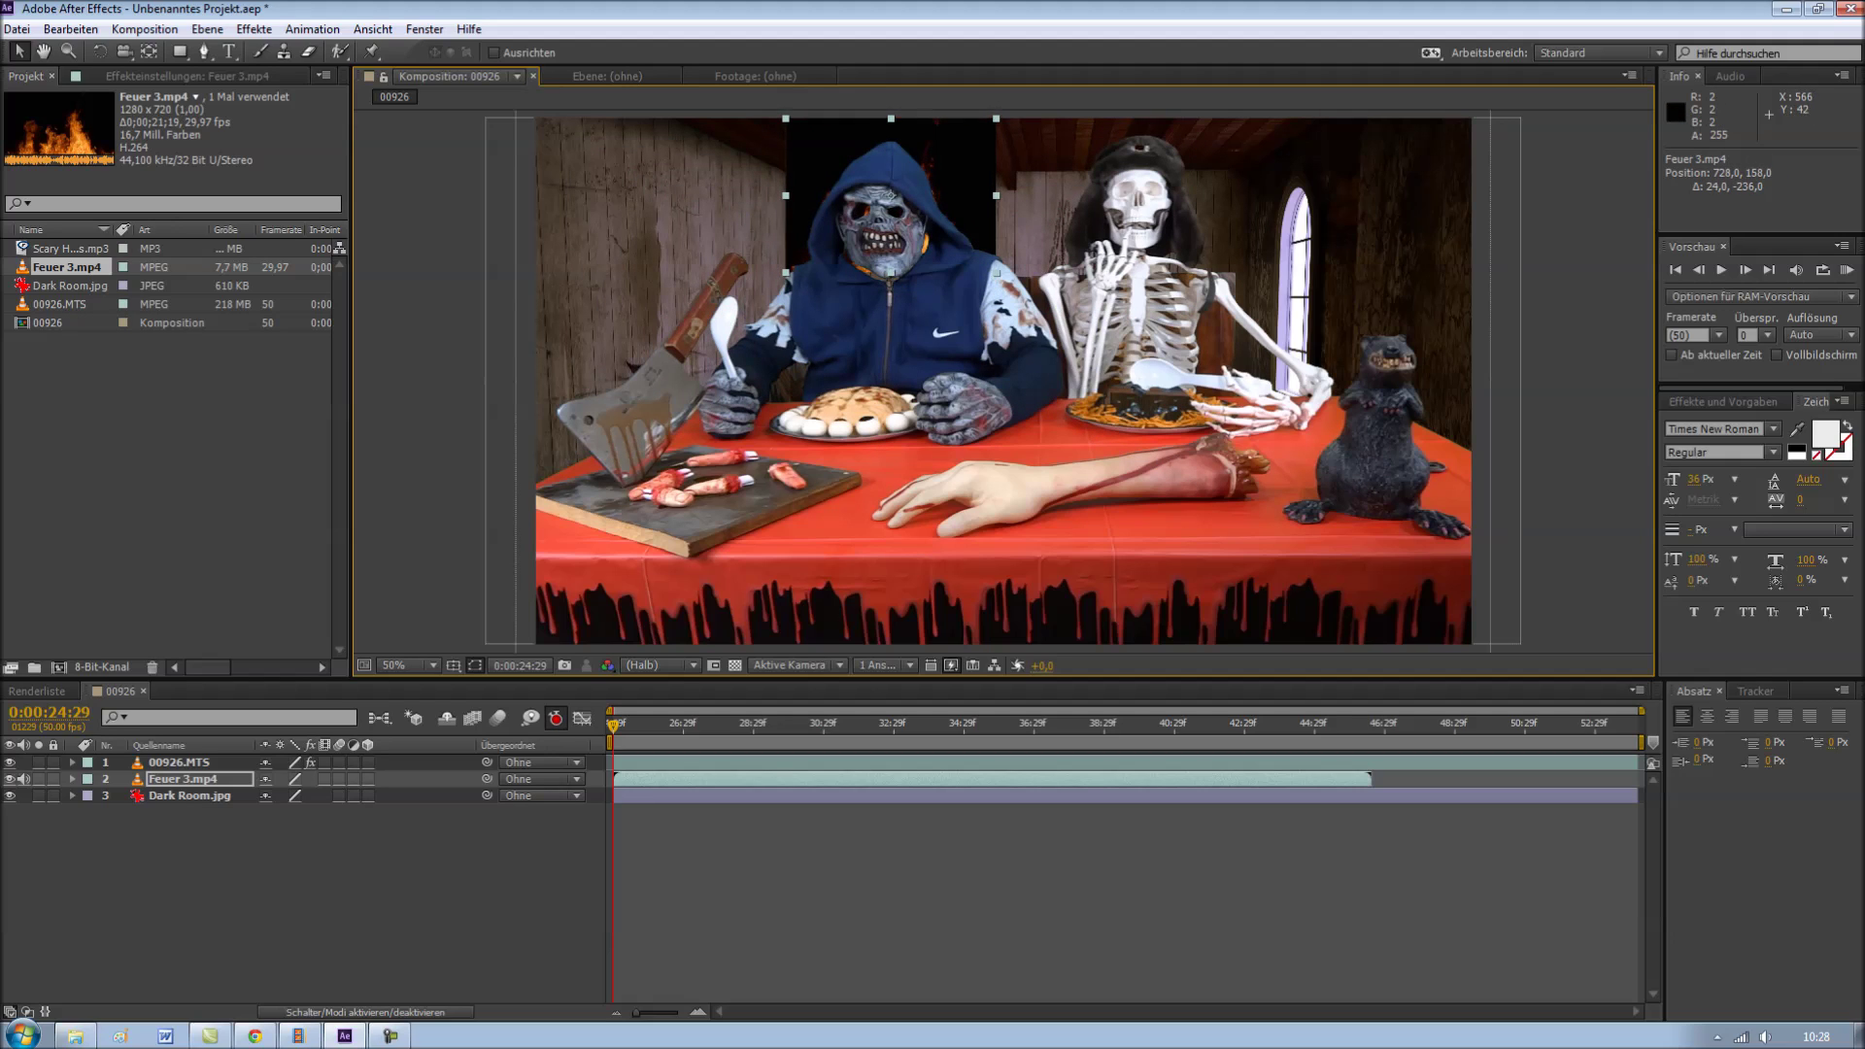
left_click_drag(811, 139, 681, 310)
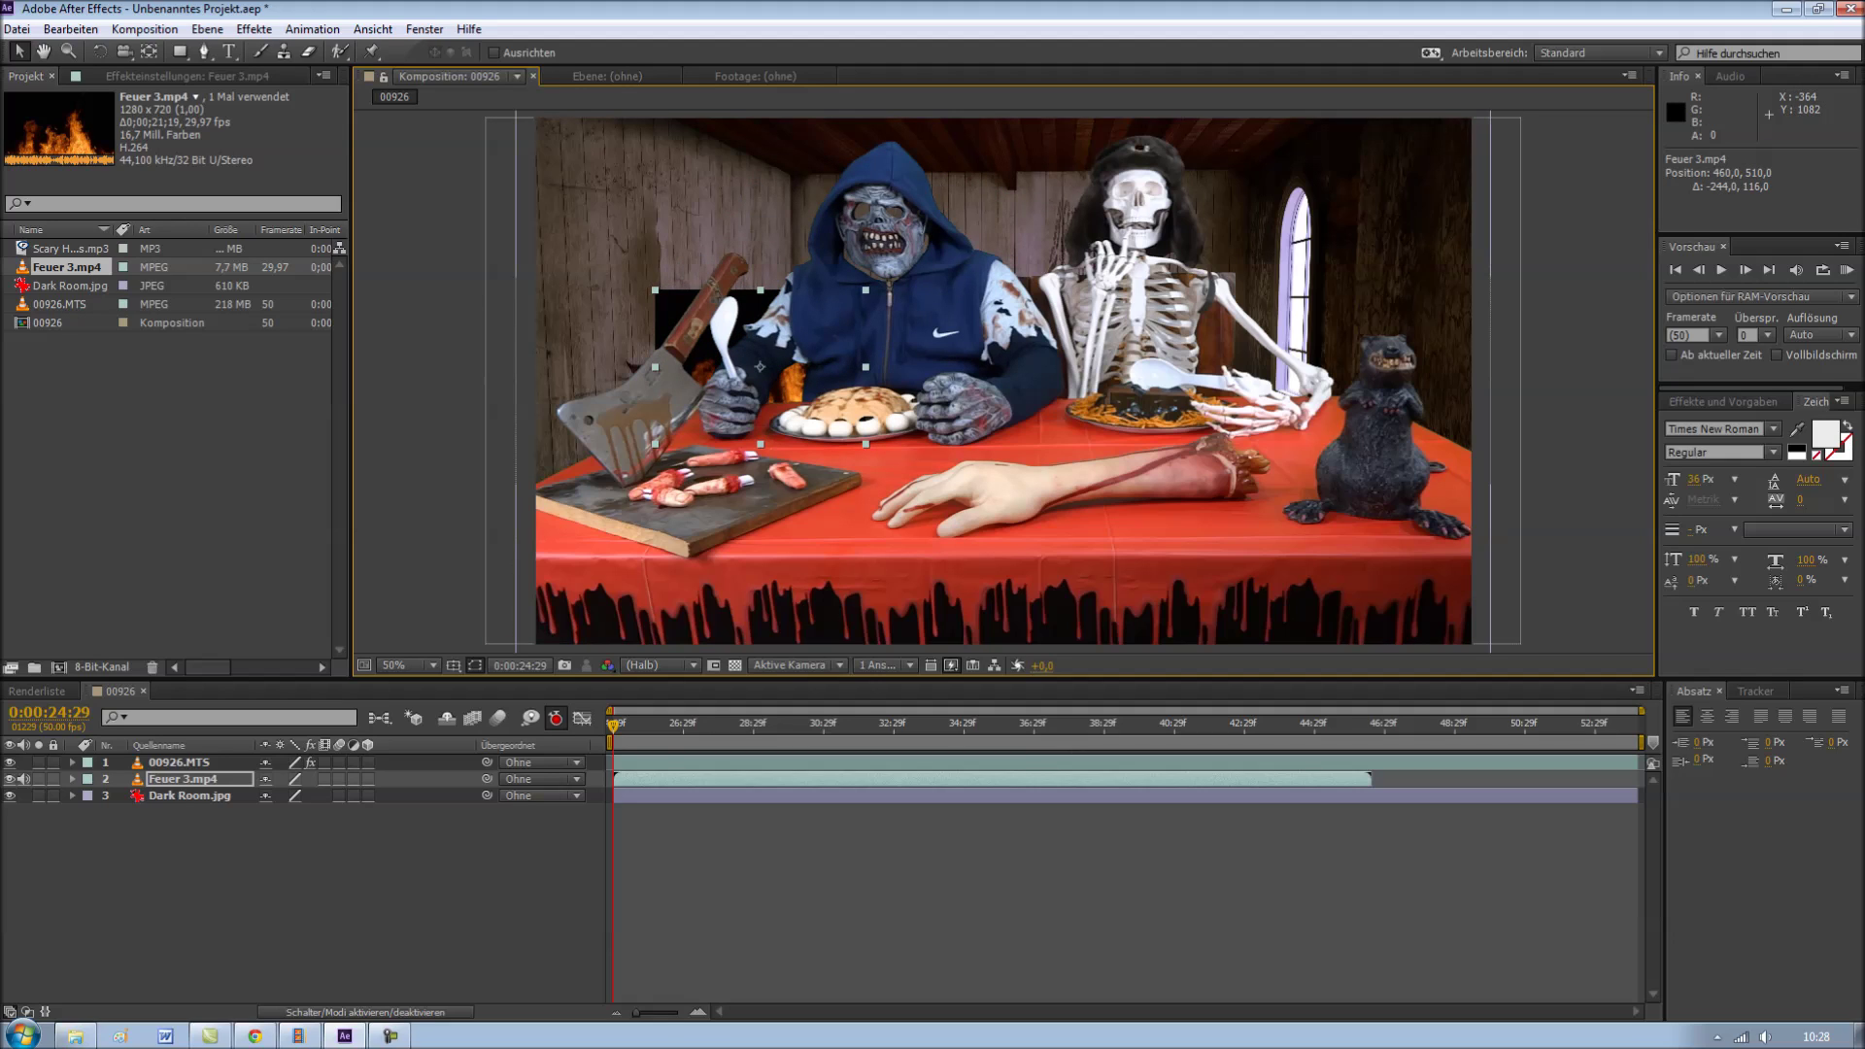
left_click(9, 795)
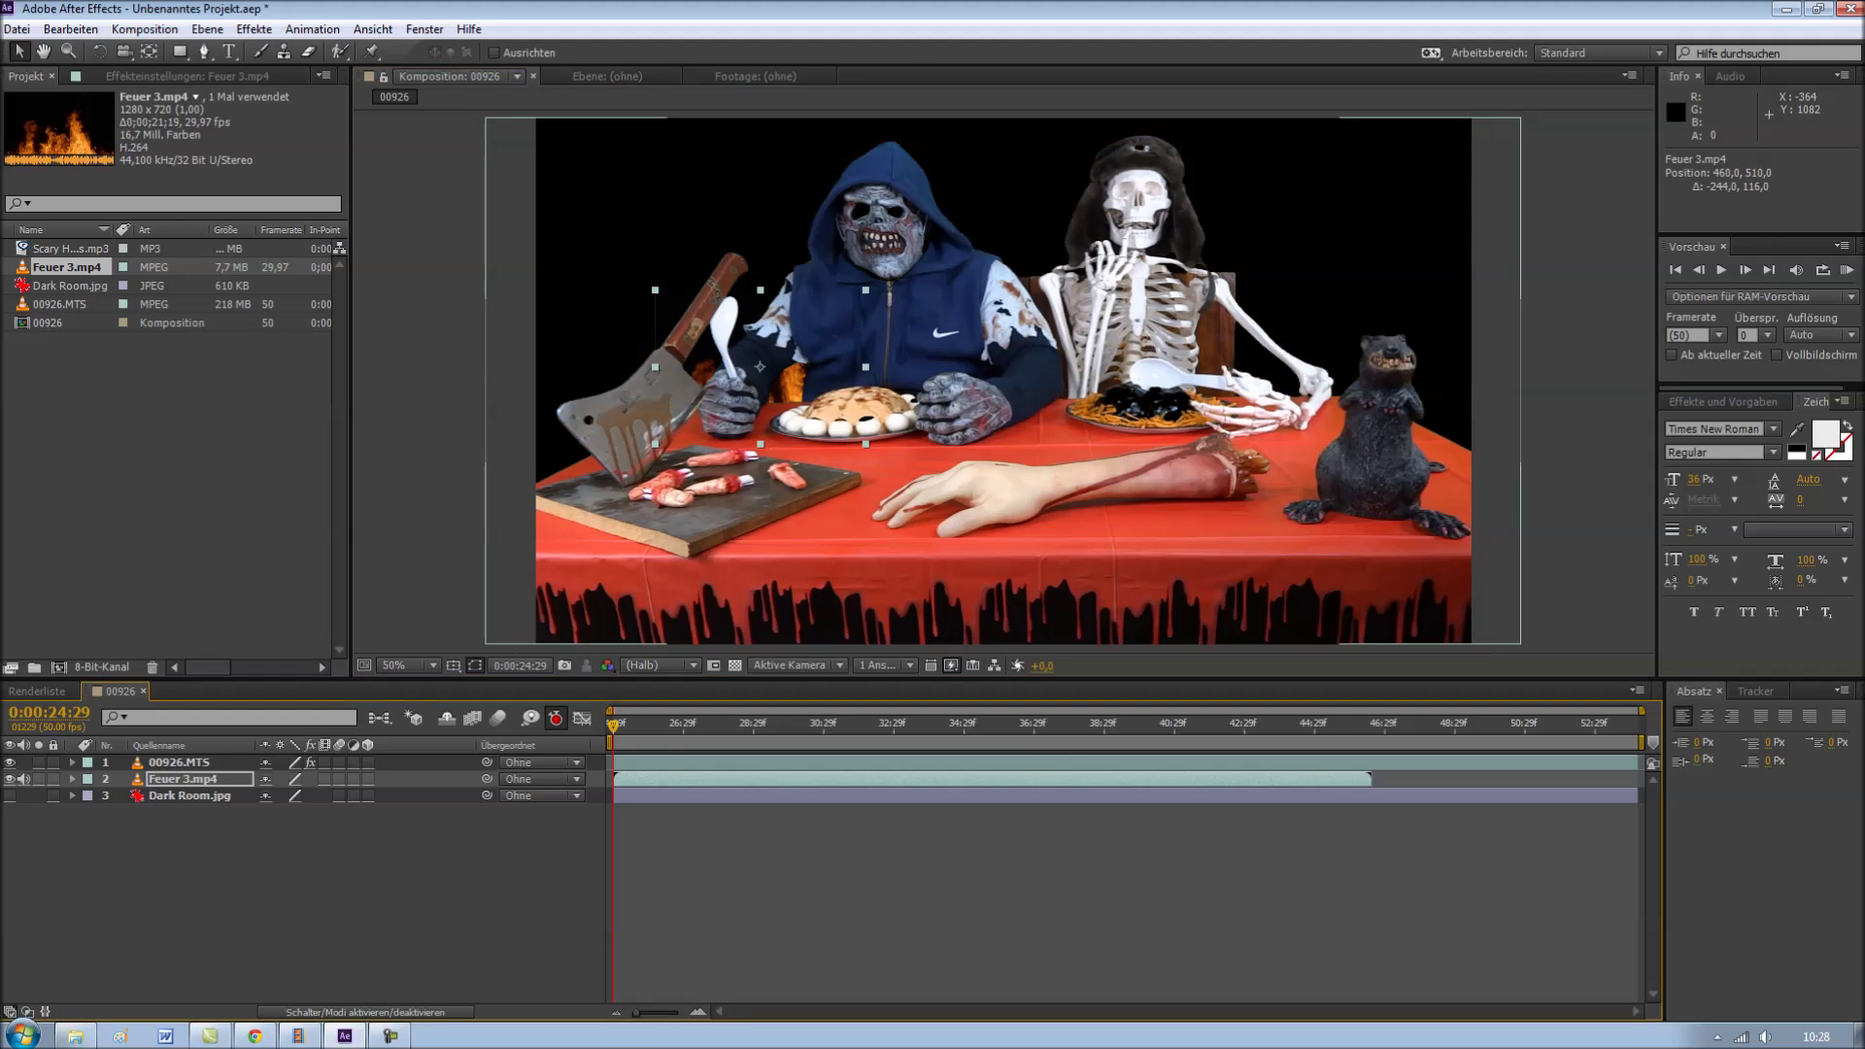
Hide the table footage, then reposition and enlarge the fire clip.
left_click(8, 762)
left_click_drag(768, 398, 904, 368)
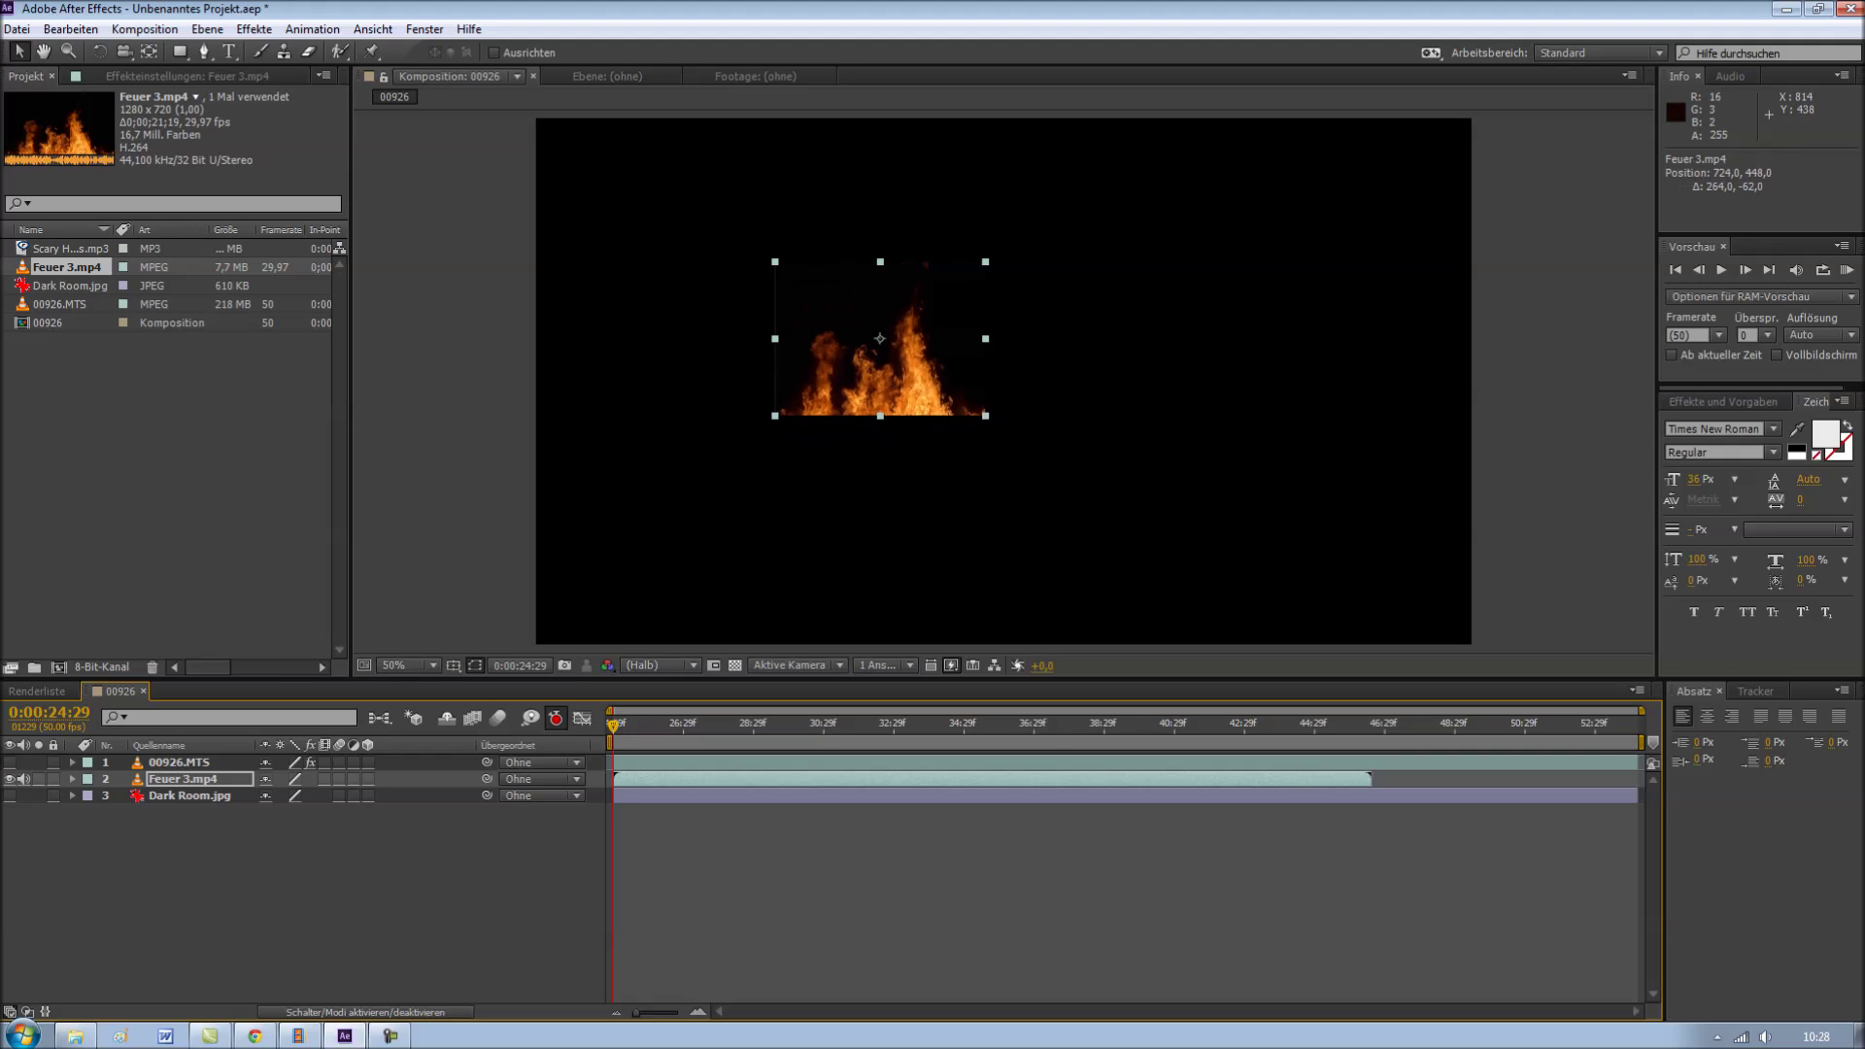
left_click_drag(995, 417, 1049, 469)
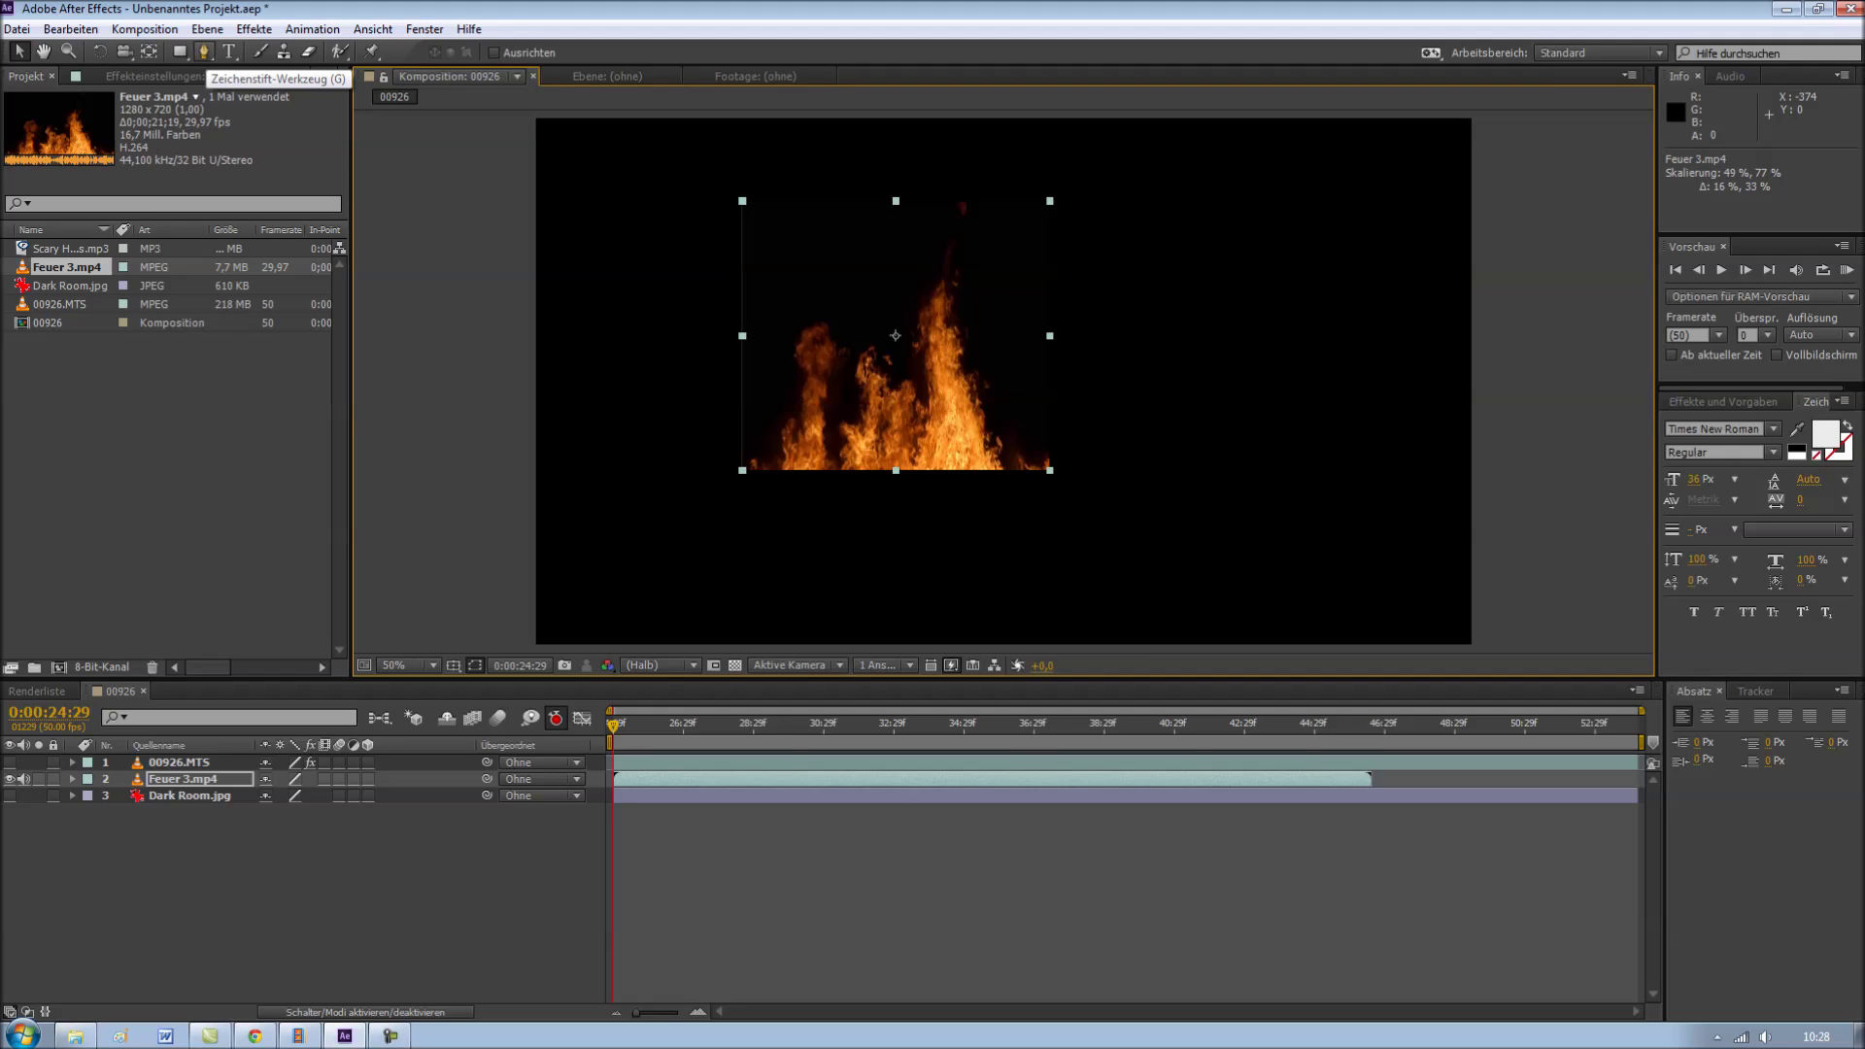
Draw a closed Pen-tool mask around the central flame.
left_click(204, 51)
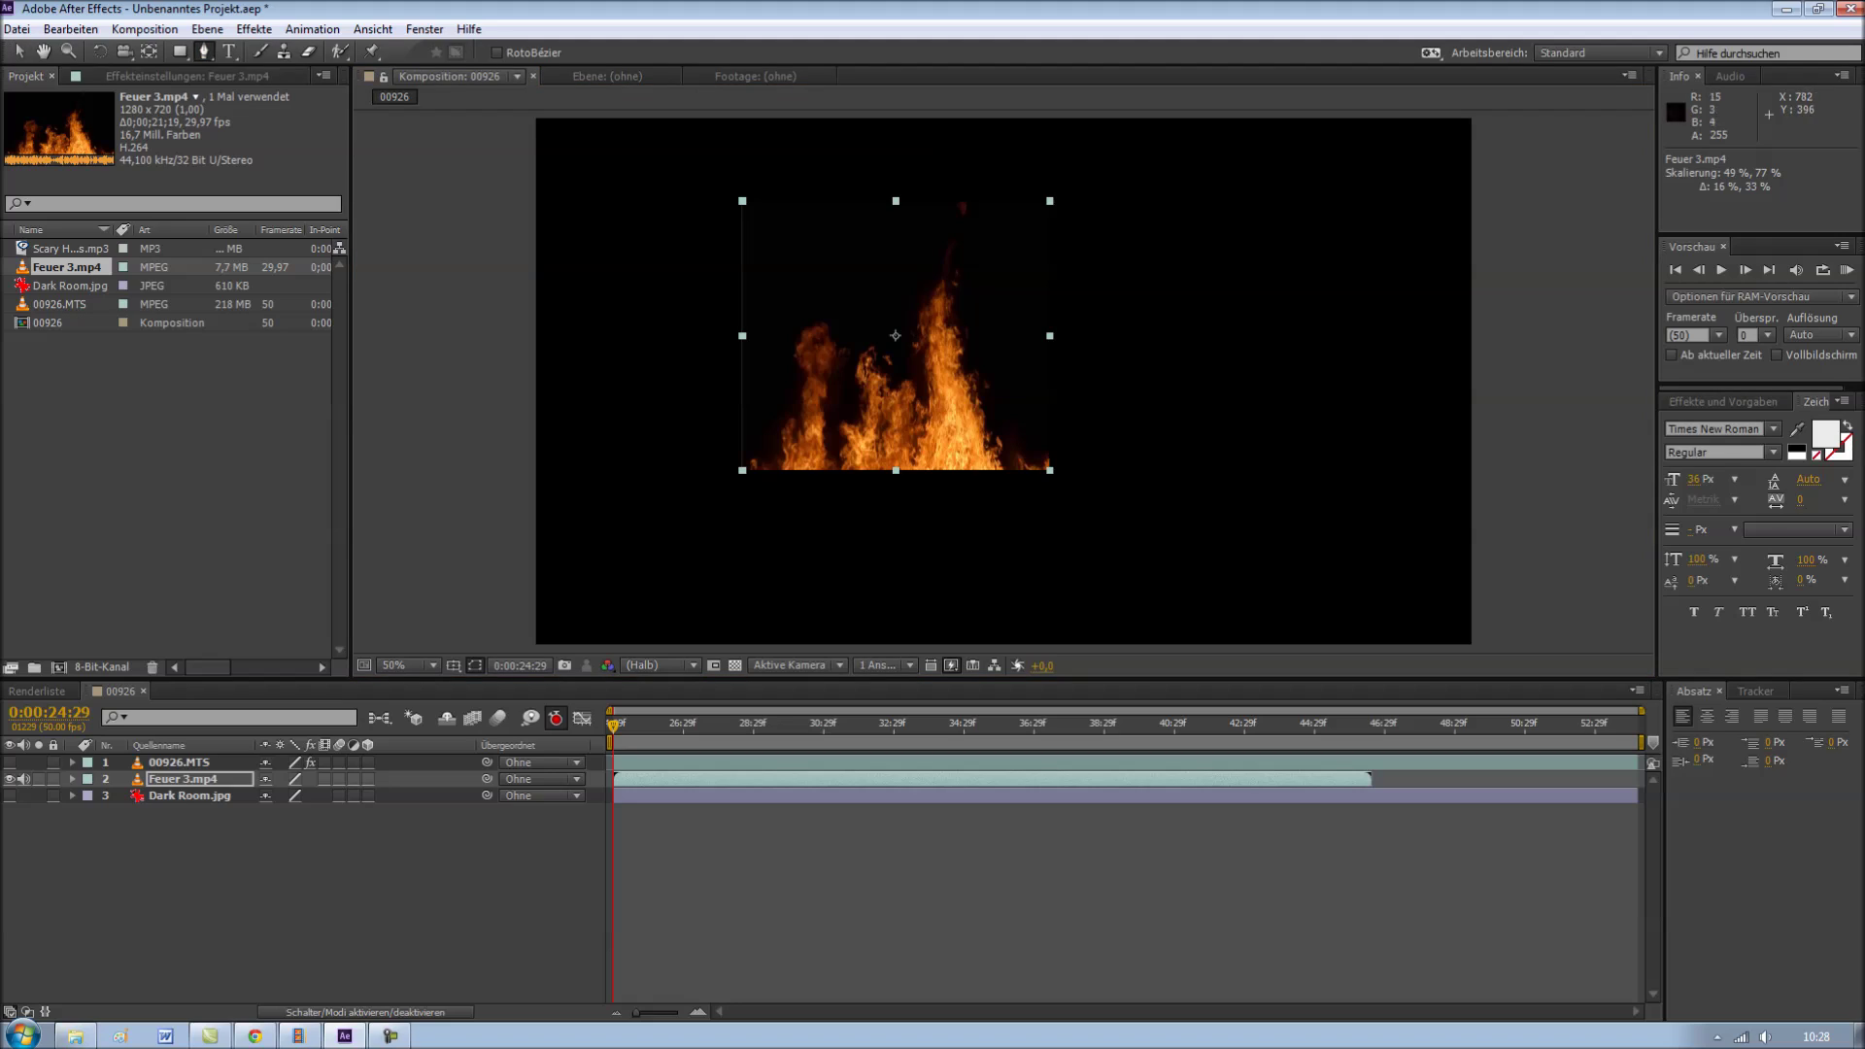
left_click(936, 342)
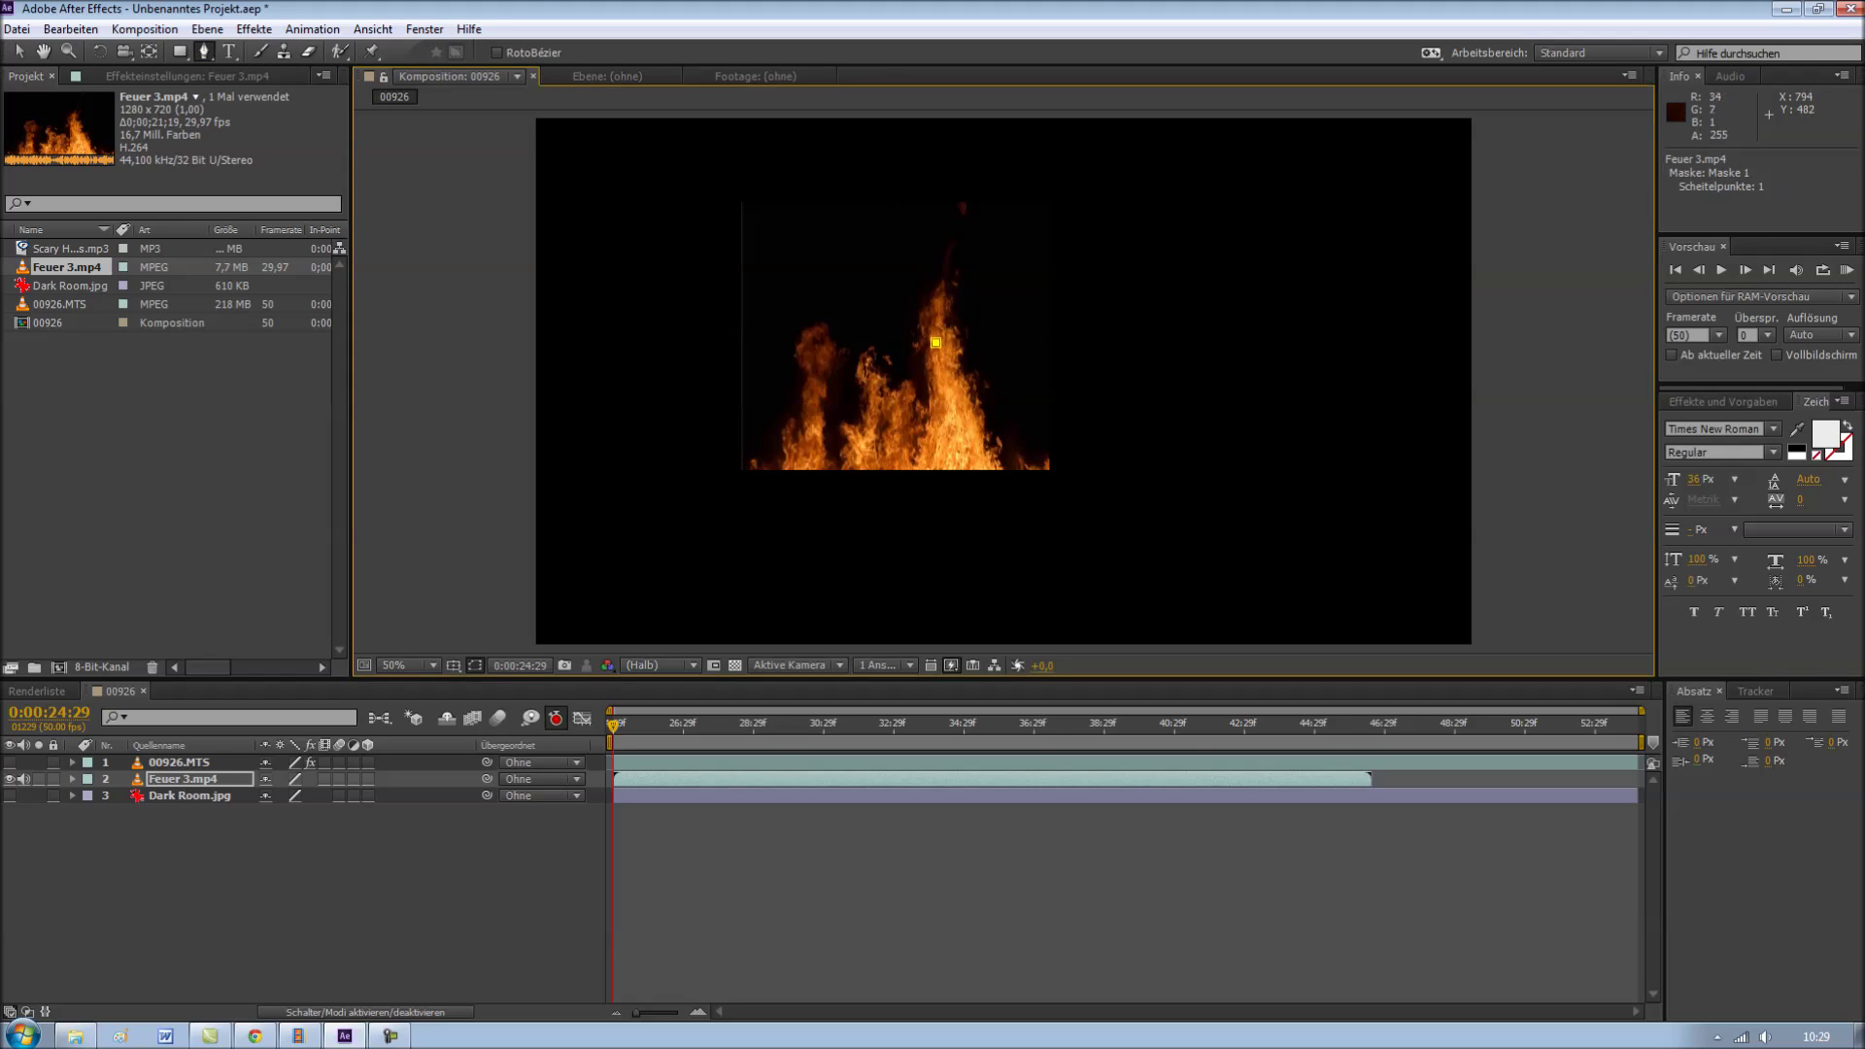
left_click(916, 358)
left_click(986, 373)
left_click(972, 350)
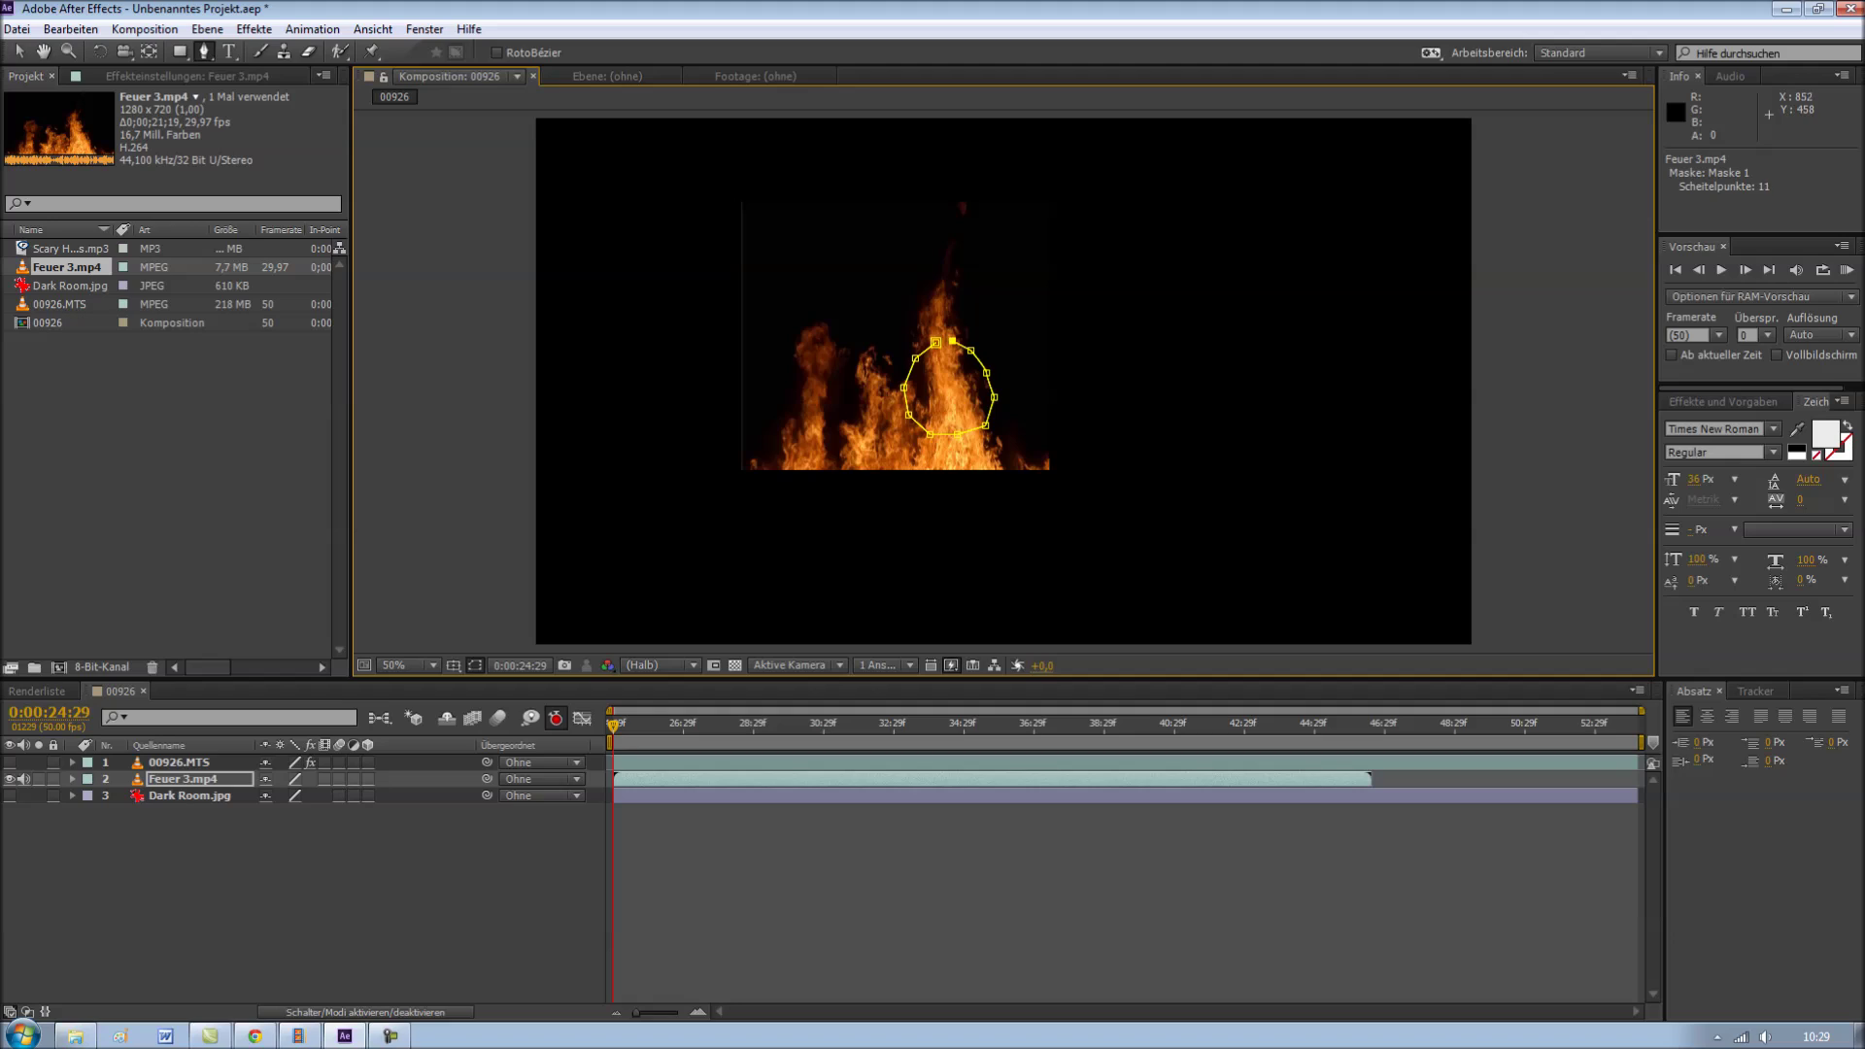
left_click(935, 342)
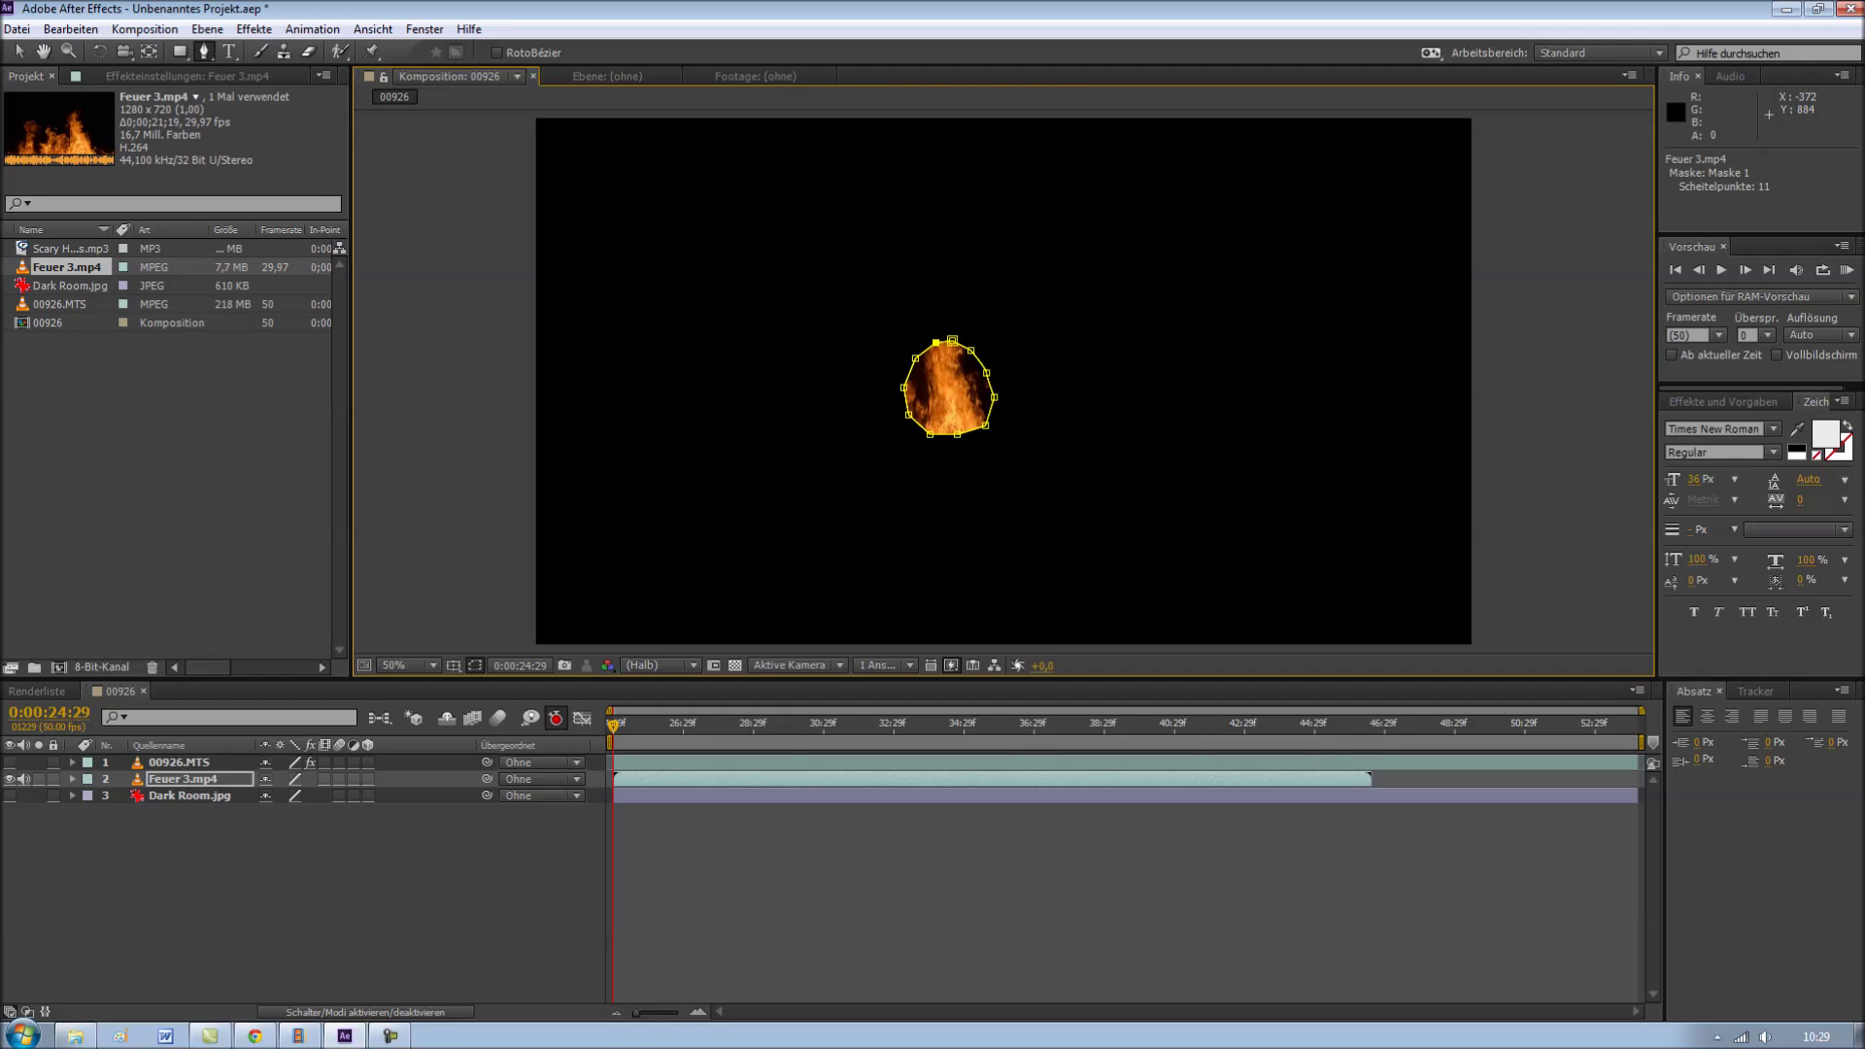
Show the room and table layers again and move the masked fire onto the zombie's face.
left_click(9, 795)
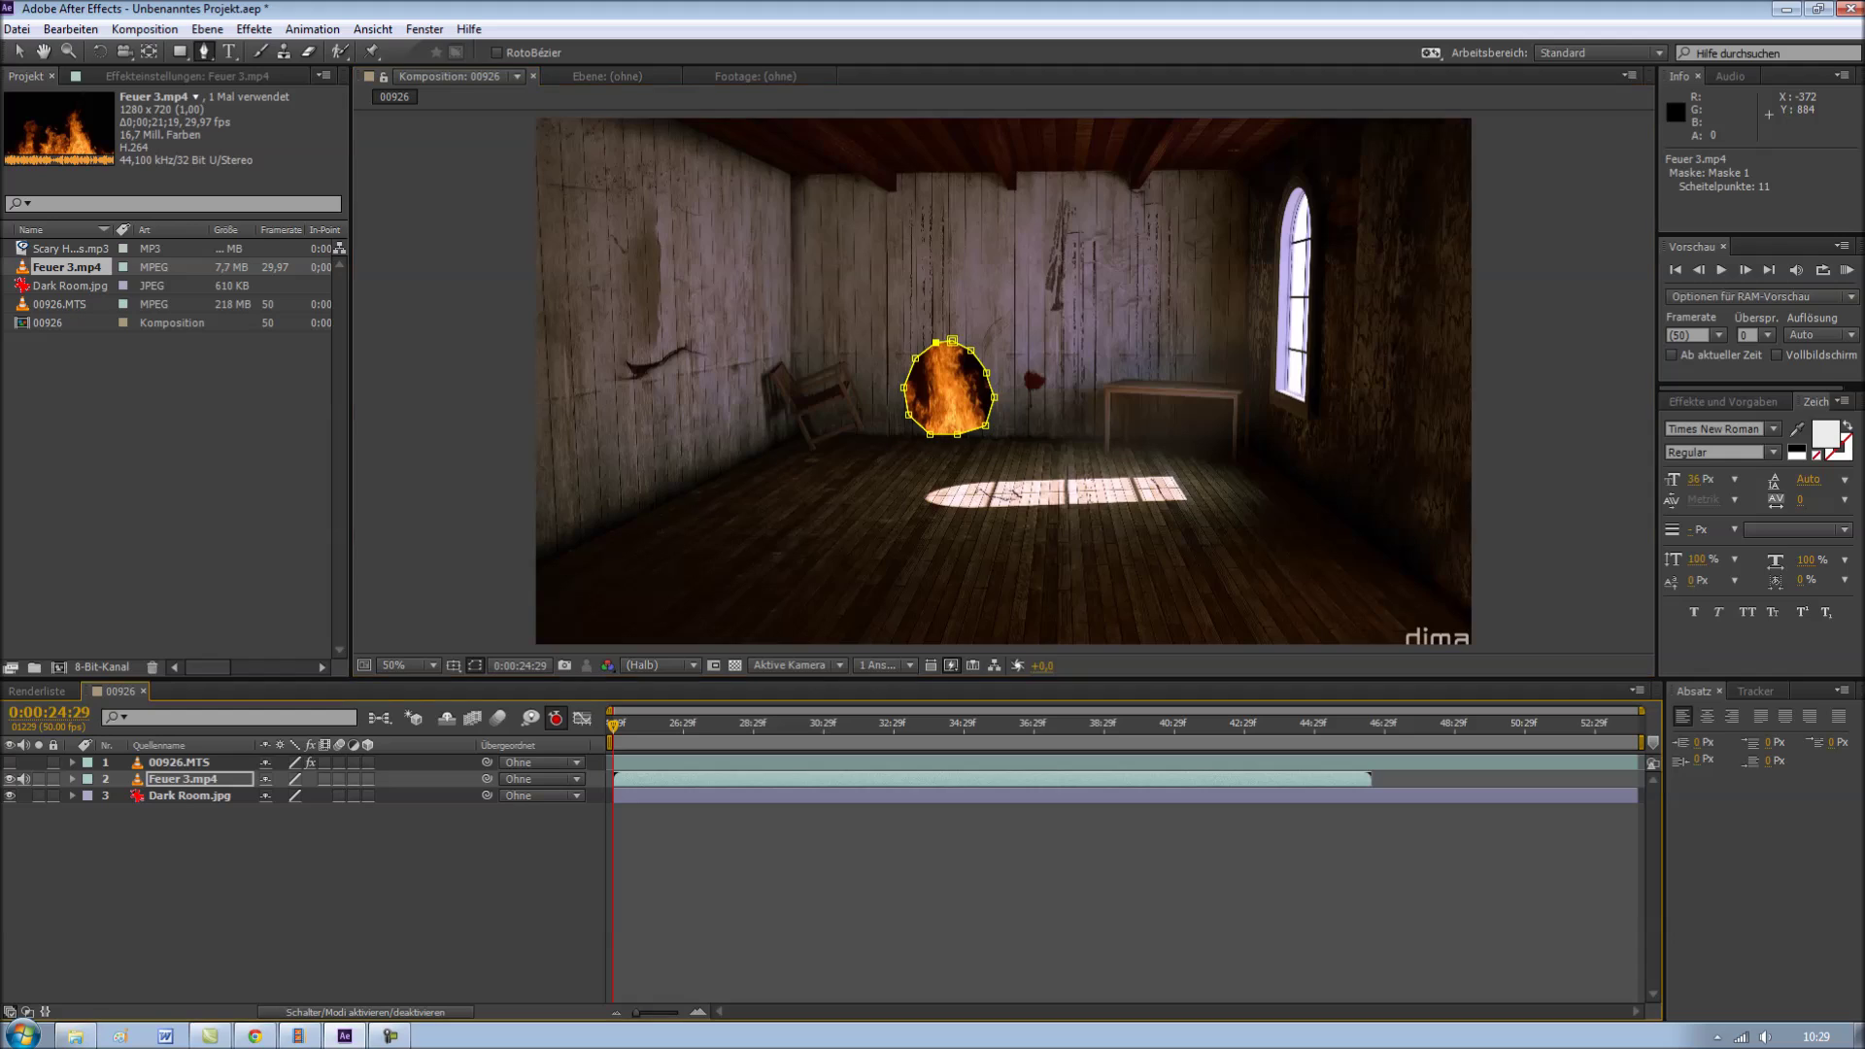
left_click(9, 762)
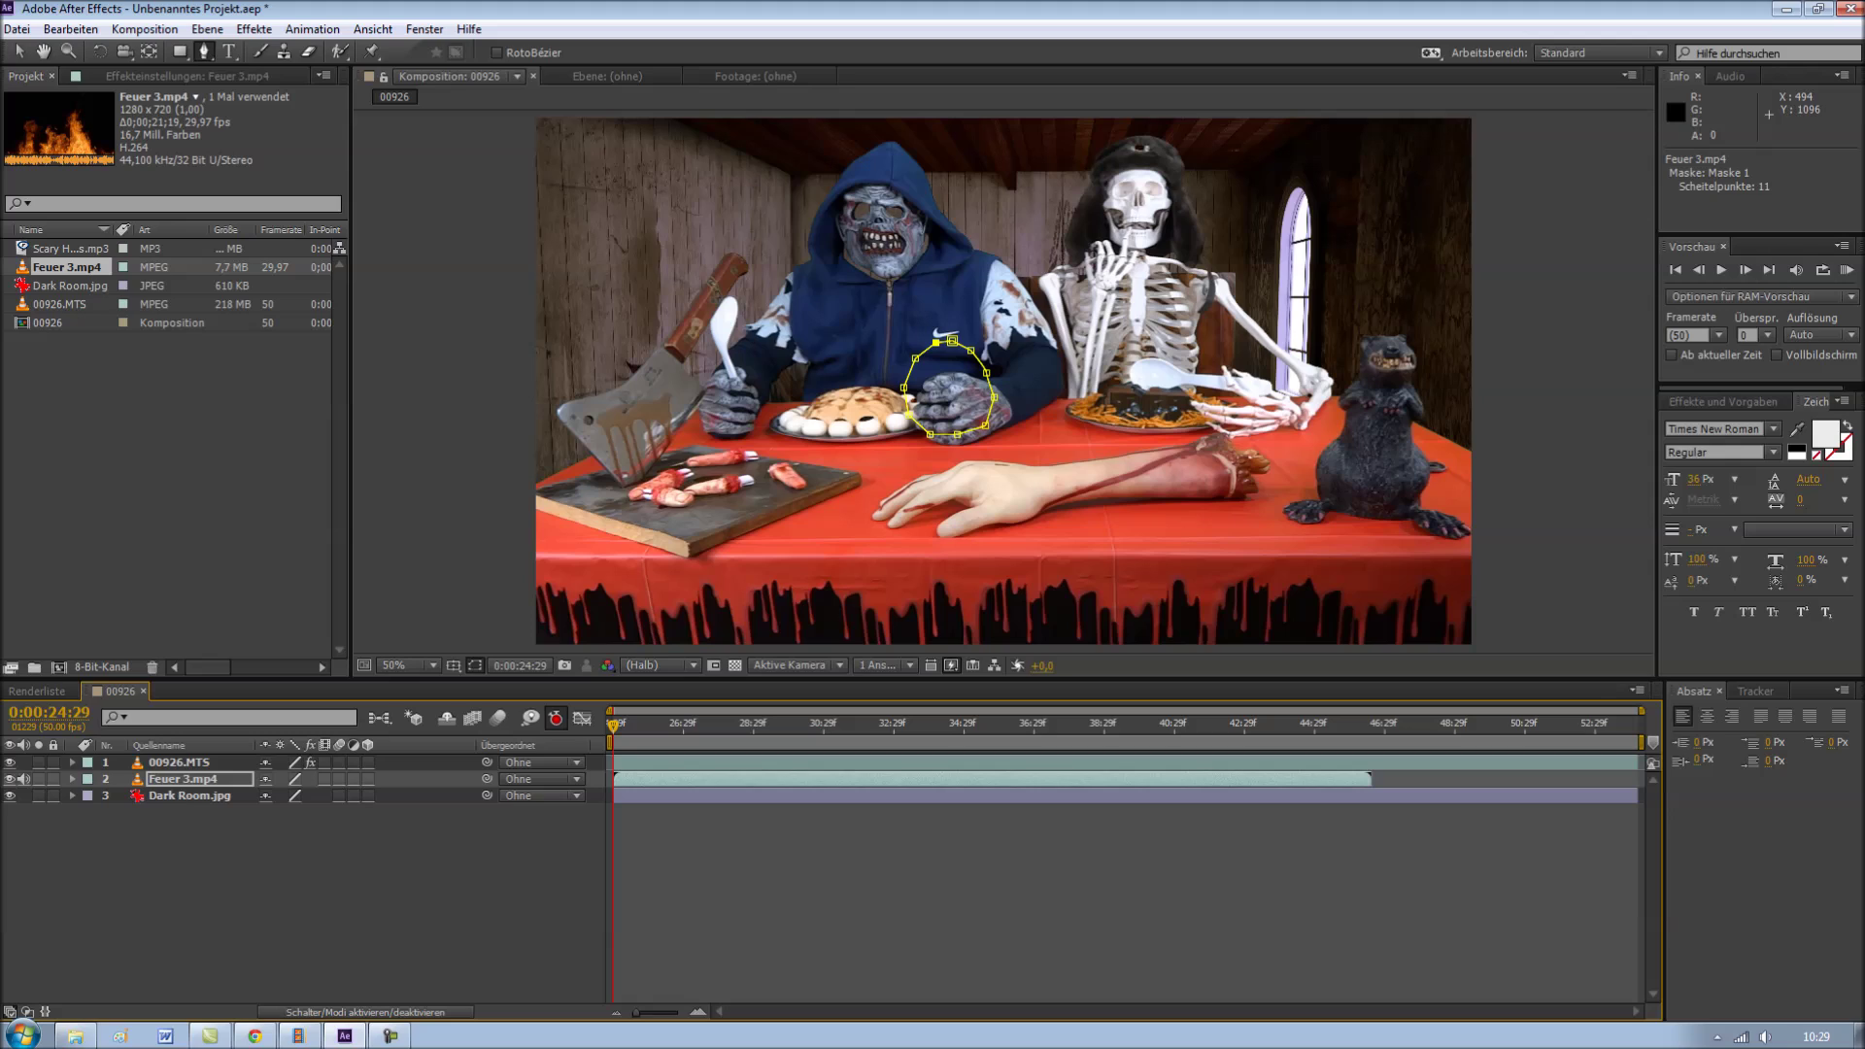
double_click(896, 335)
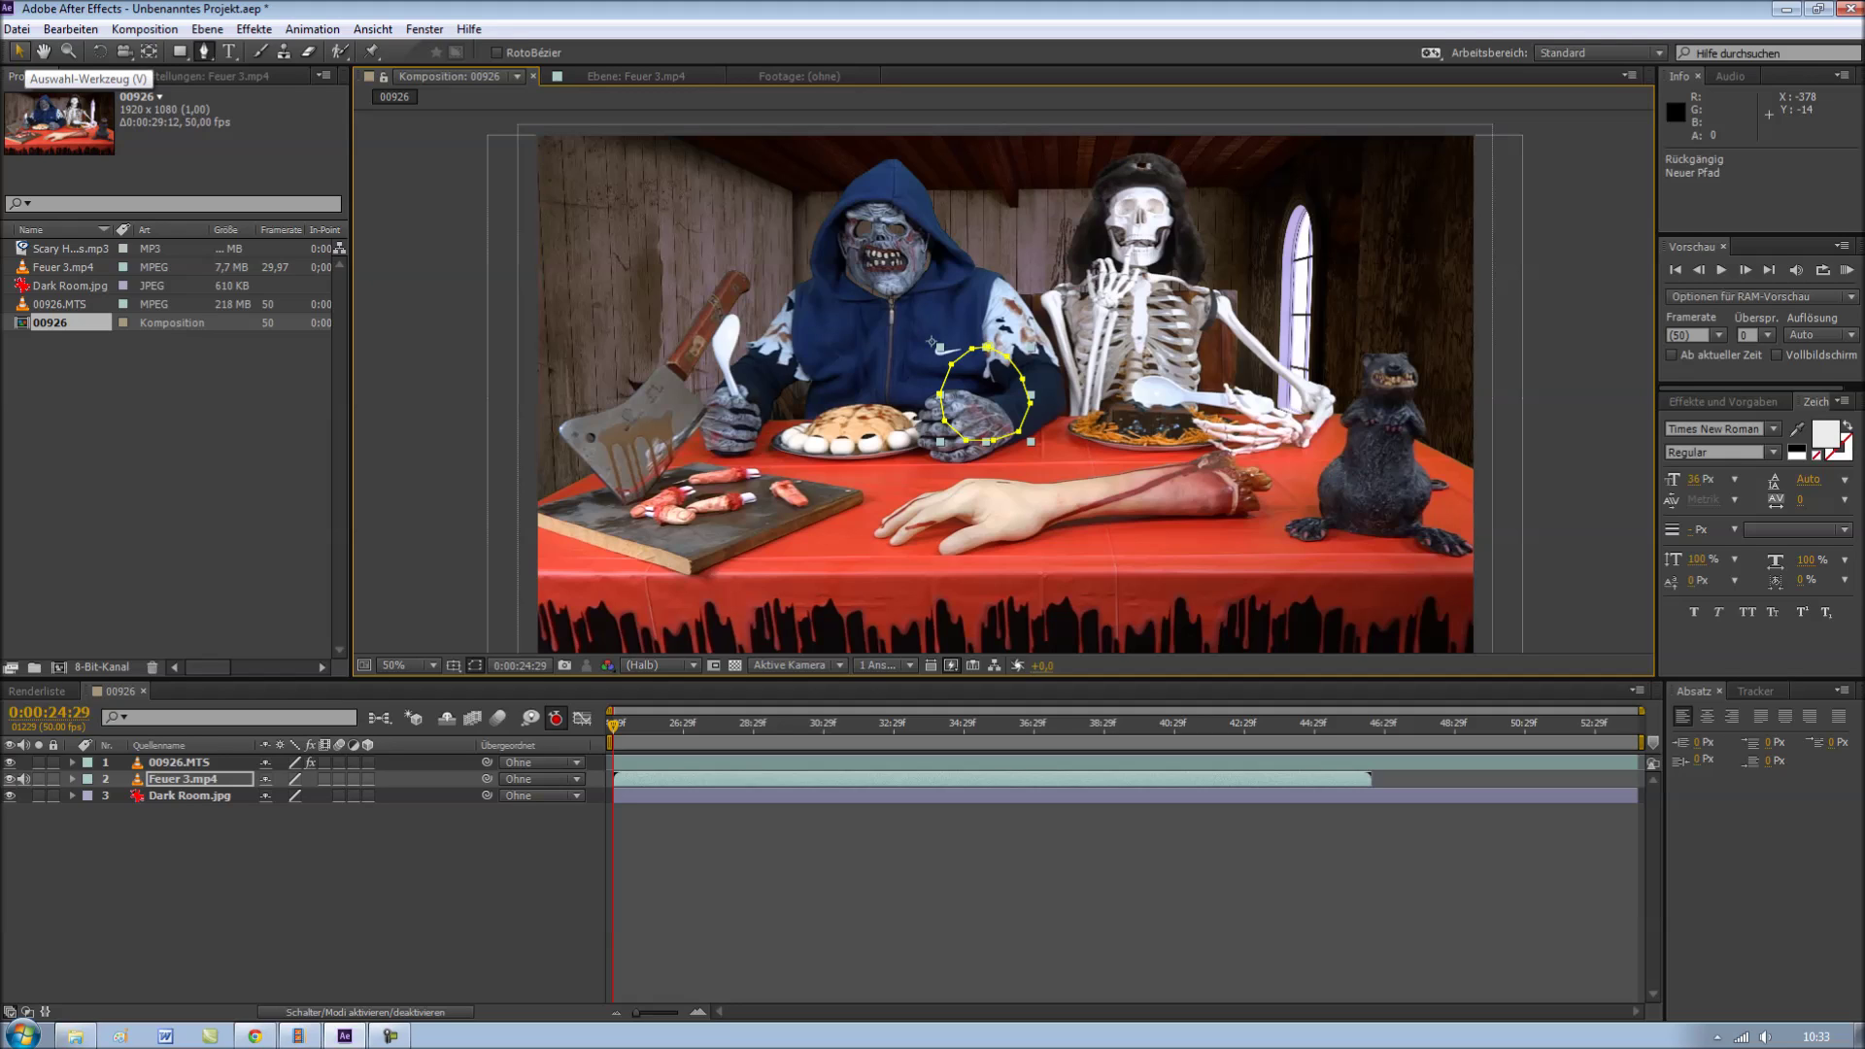
left_click(20, 52)
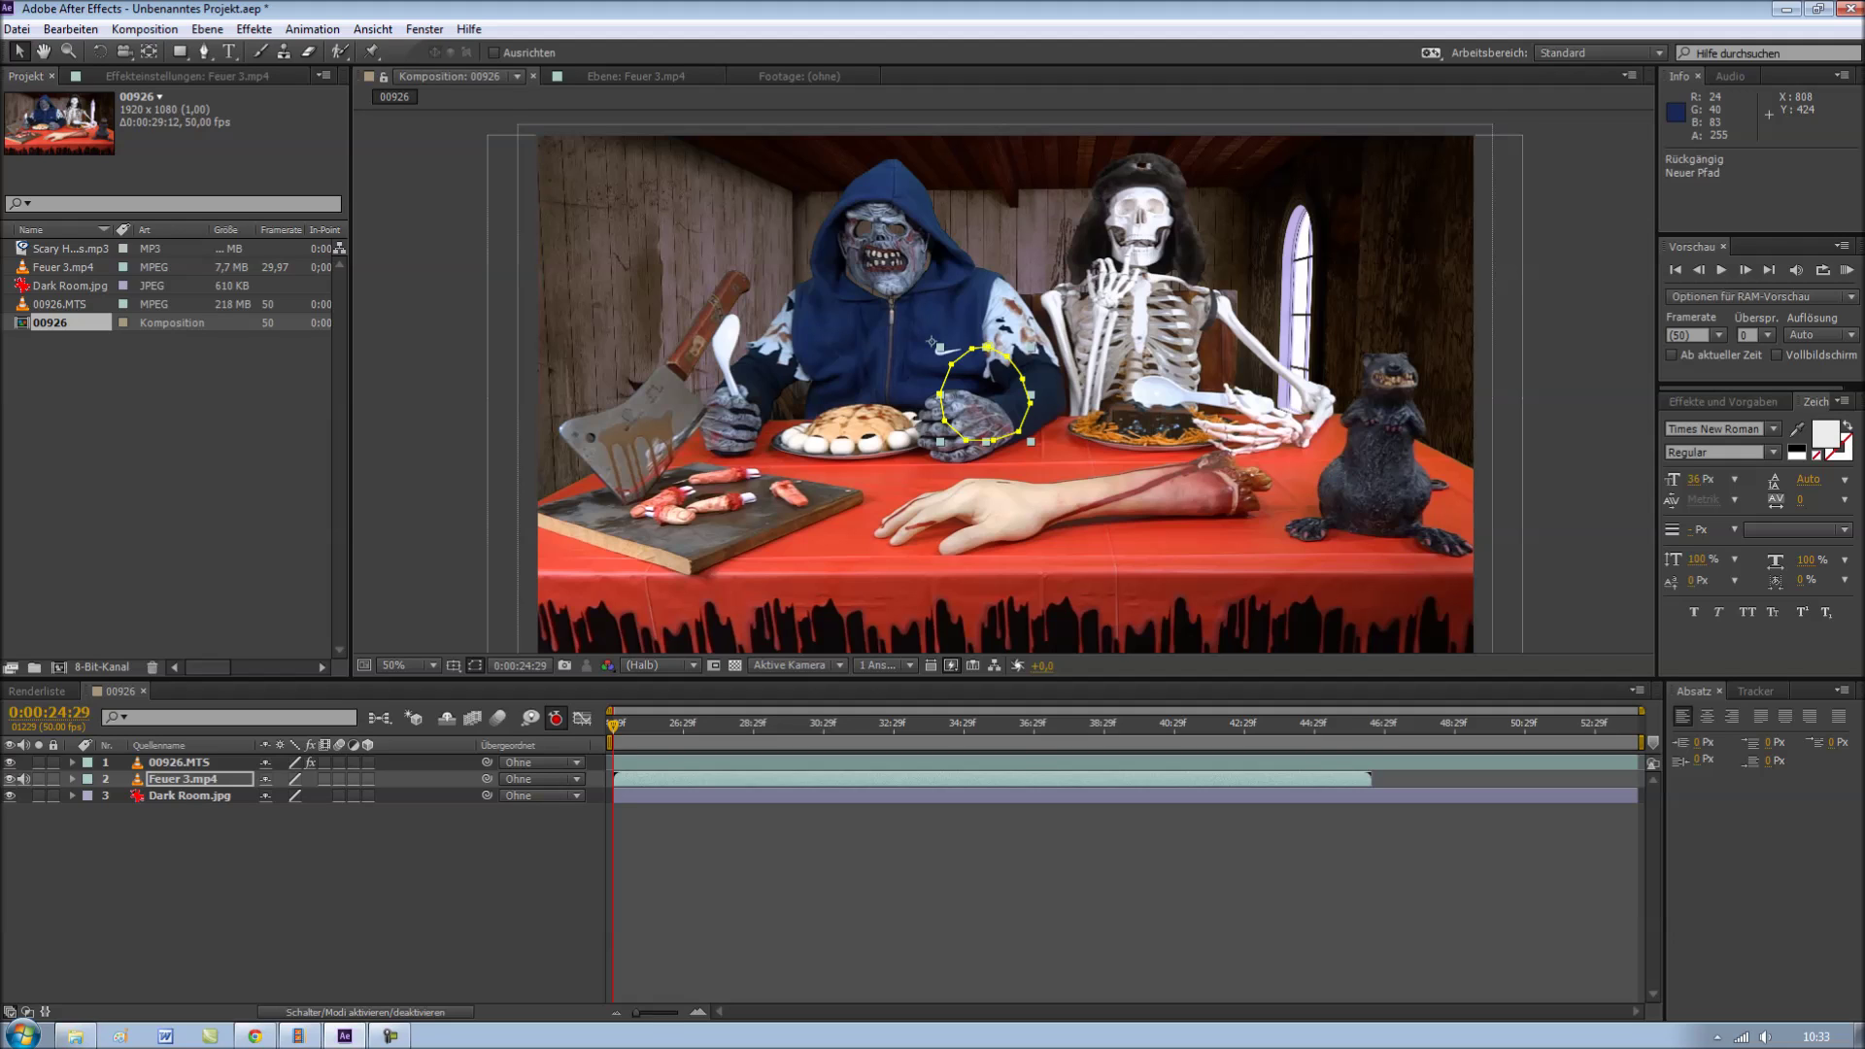
mouse_move(931, 342)
left_mouse_down()
mouse_move(712, 267)
mouse_move(593, 200)
left_mouse_up()
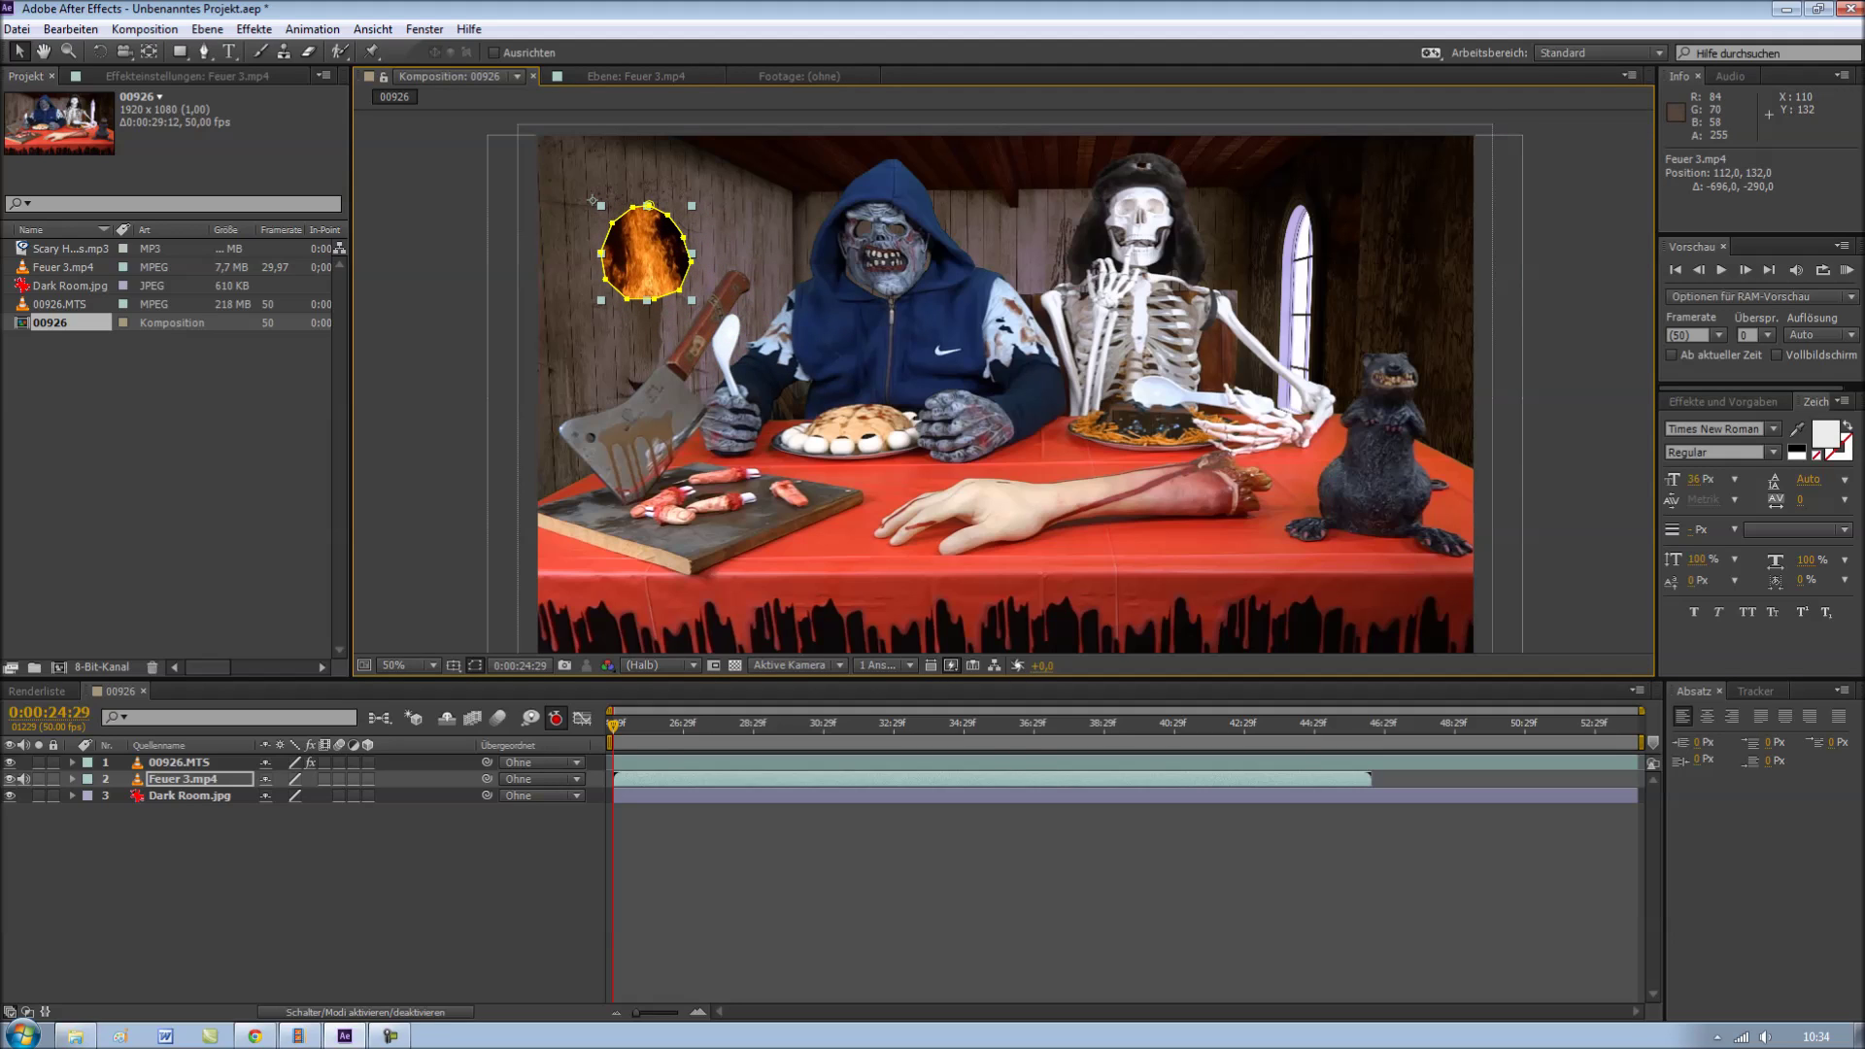
left_click_drag(594, 200, 824, 199)
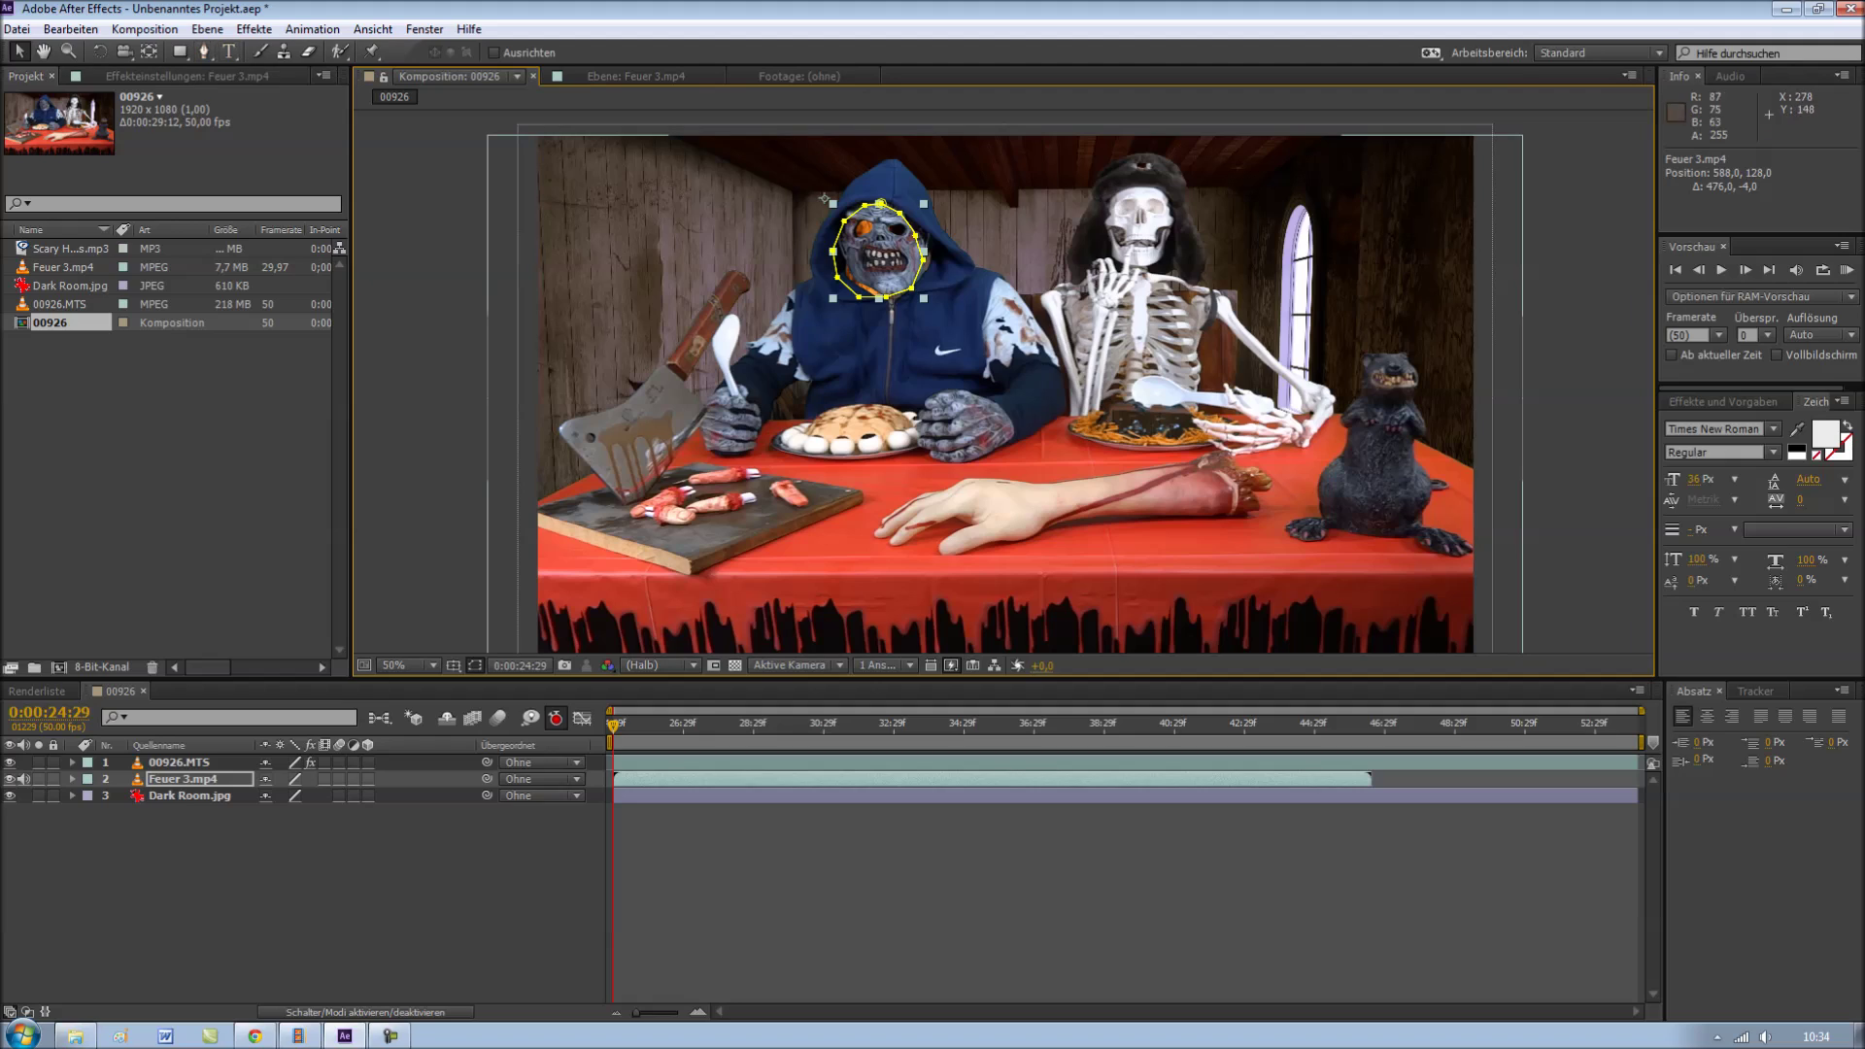
left_click(935, 260)
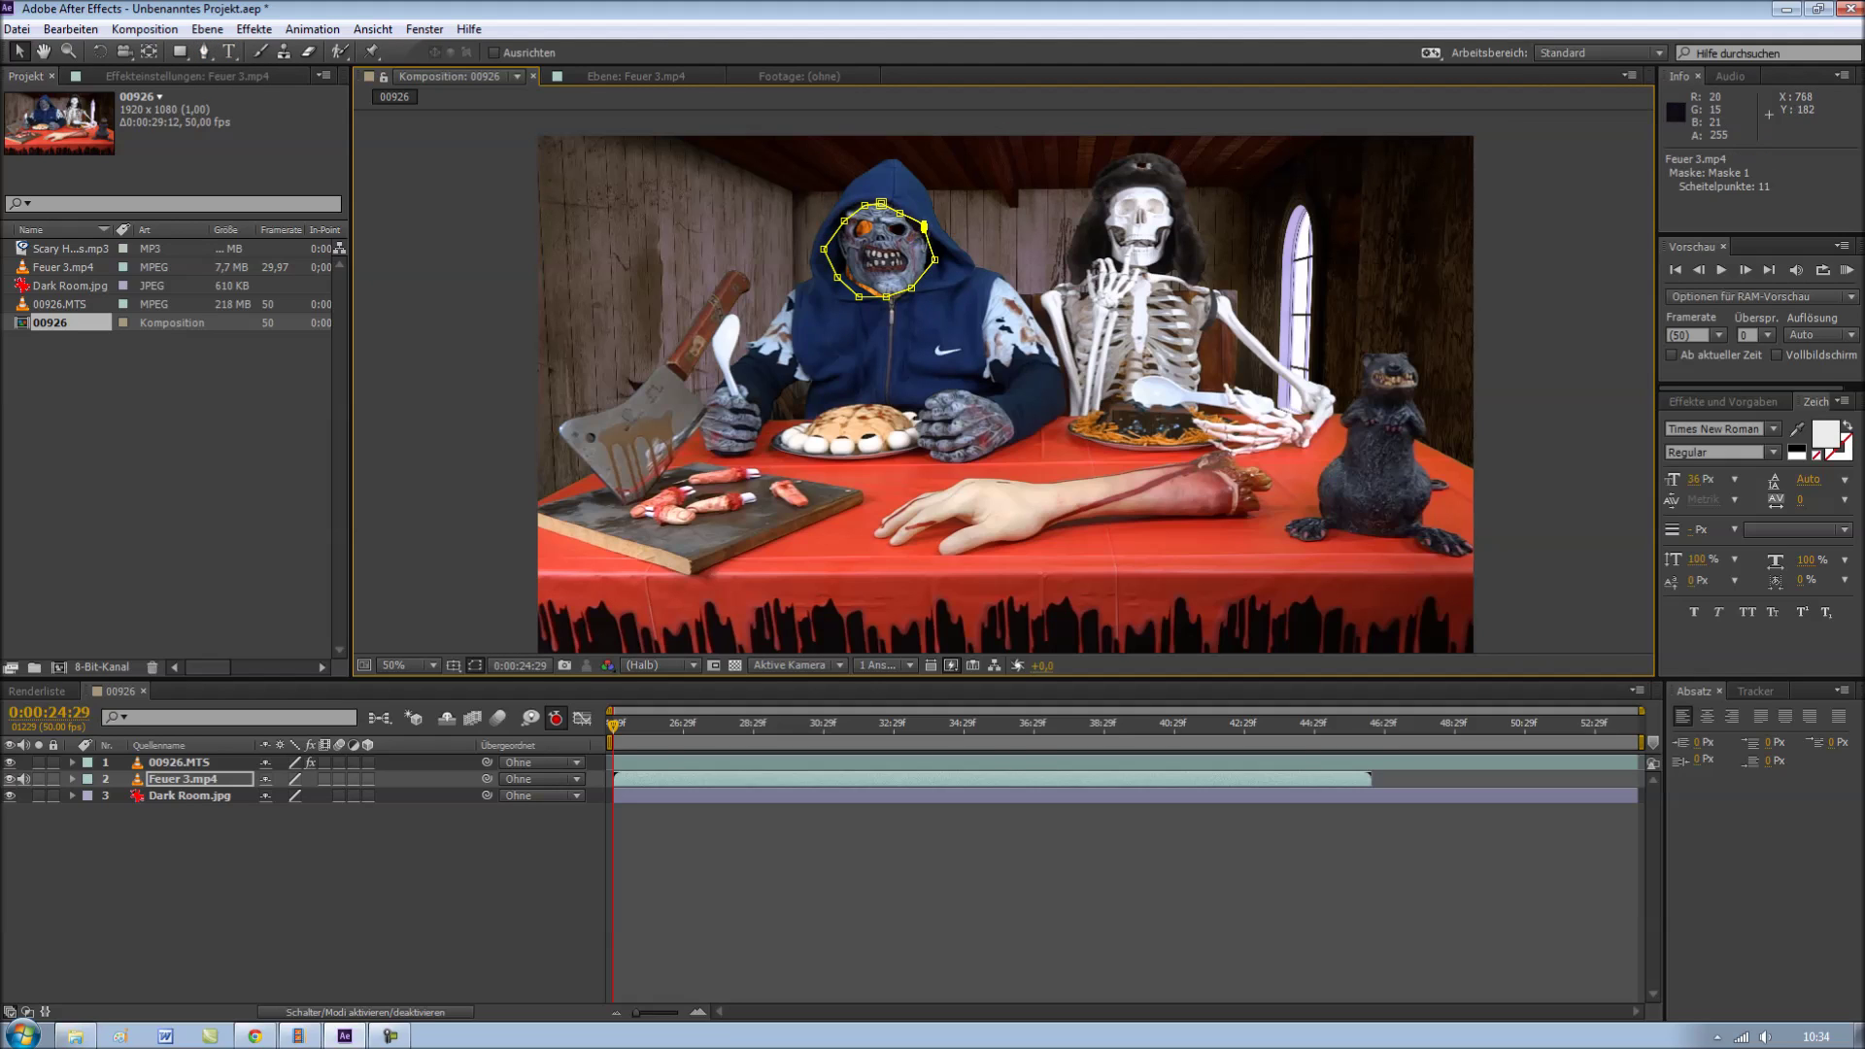
Drag the fire mask's vertices to fit around the zombie's face, then preview playback.
mouse_move(899, 213)
left_mouse_down()
mouse_move(880, 198)
mouse_move(836, 219)
left_mouse_up()
left_click_drag(911, 289, 912, 294)
left_click_drag(836, 218, 745, 192)
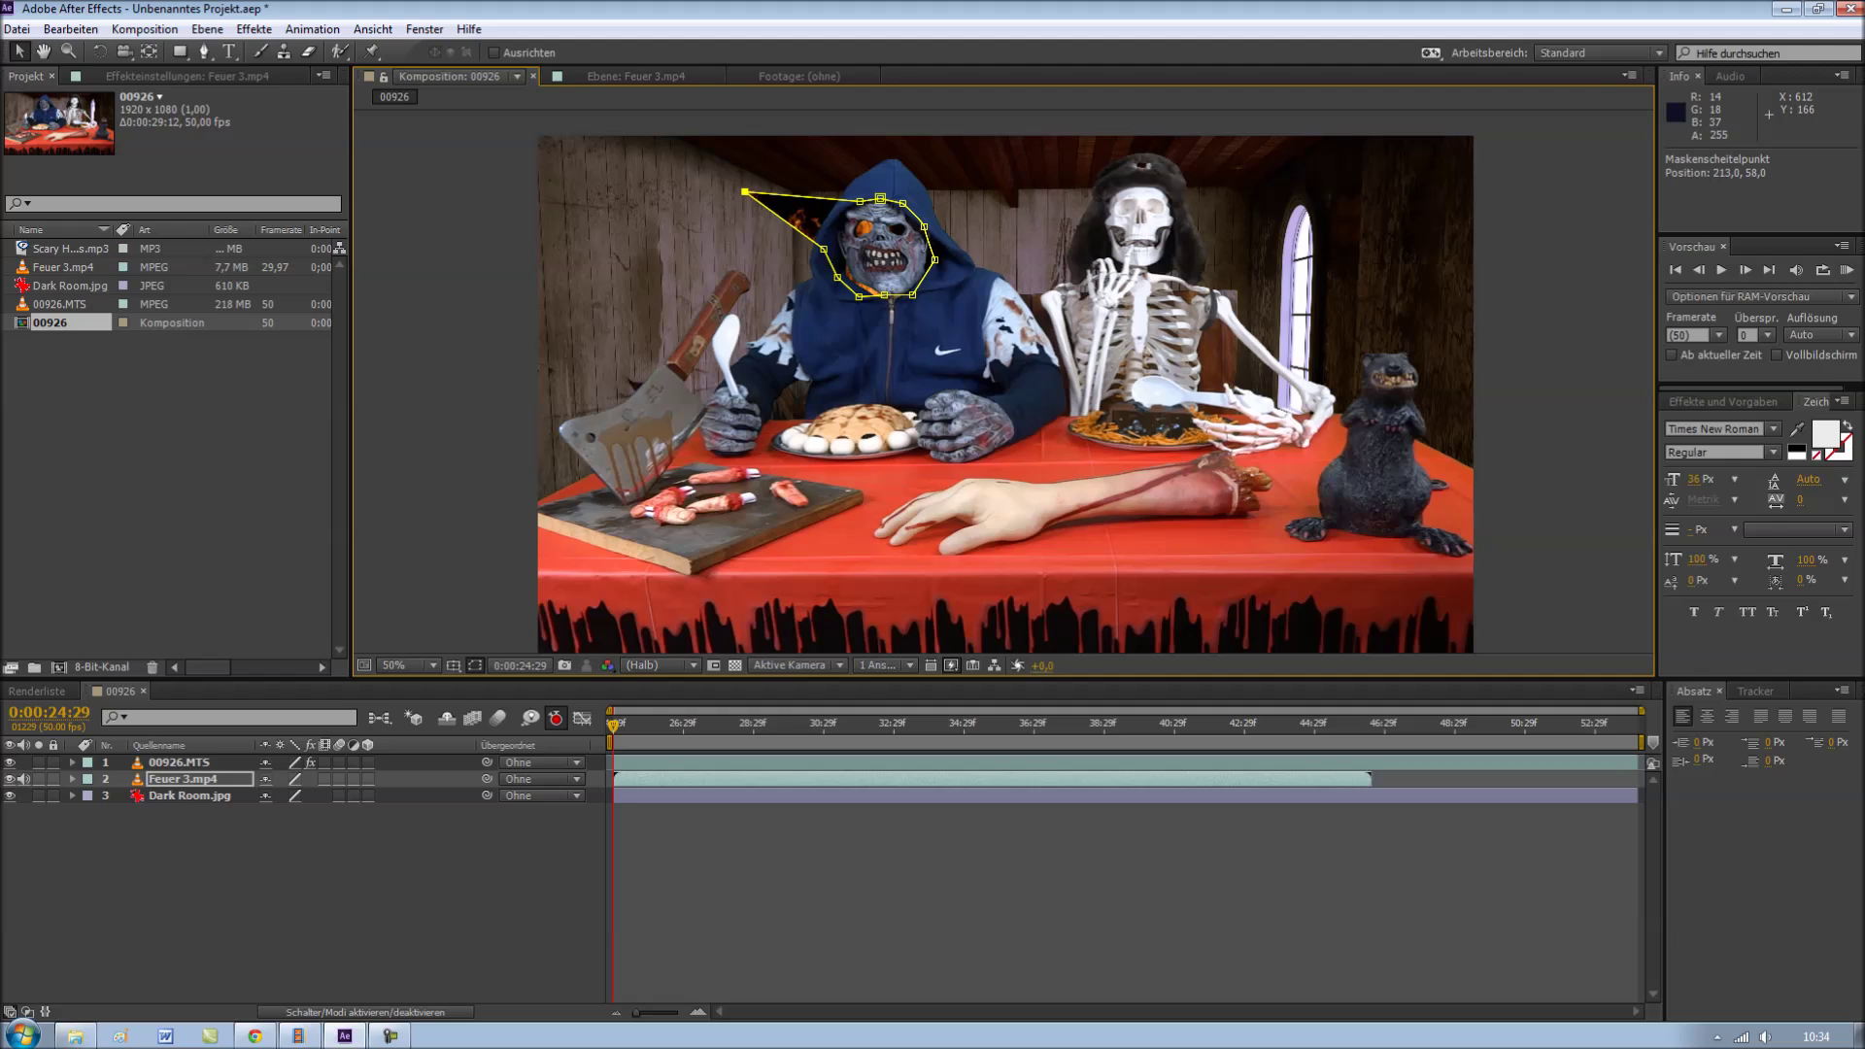
left_click_drag(745, 191, 838, 224)
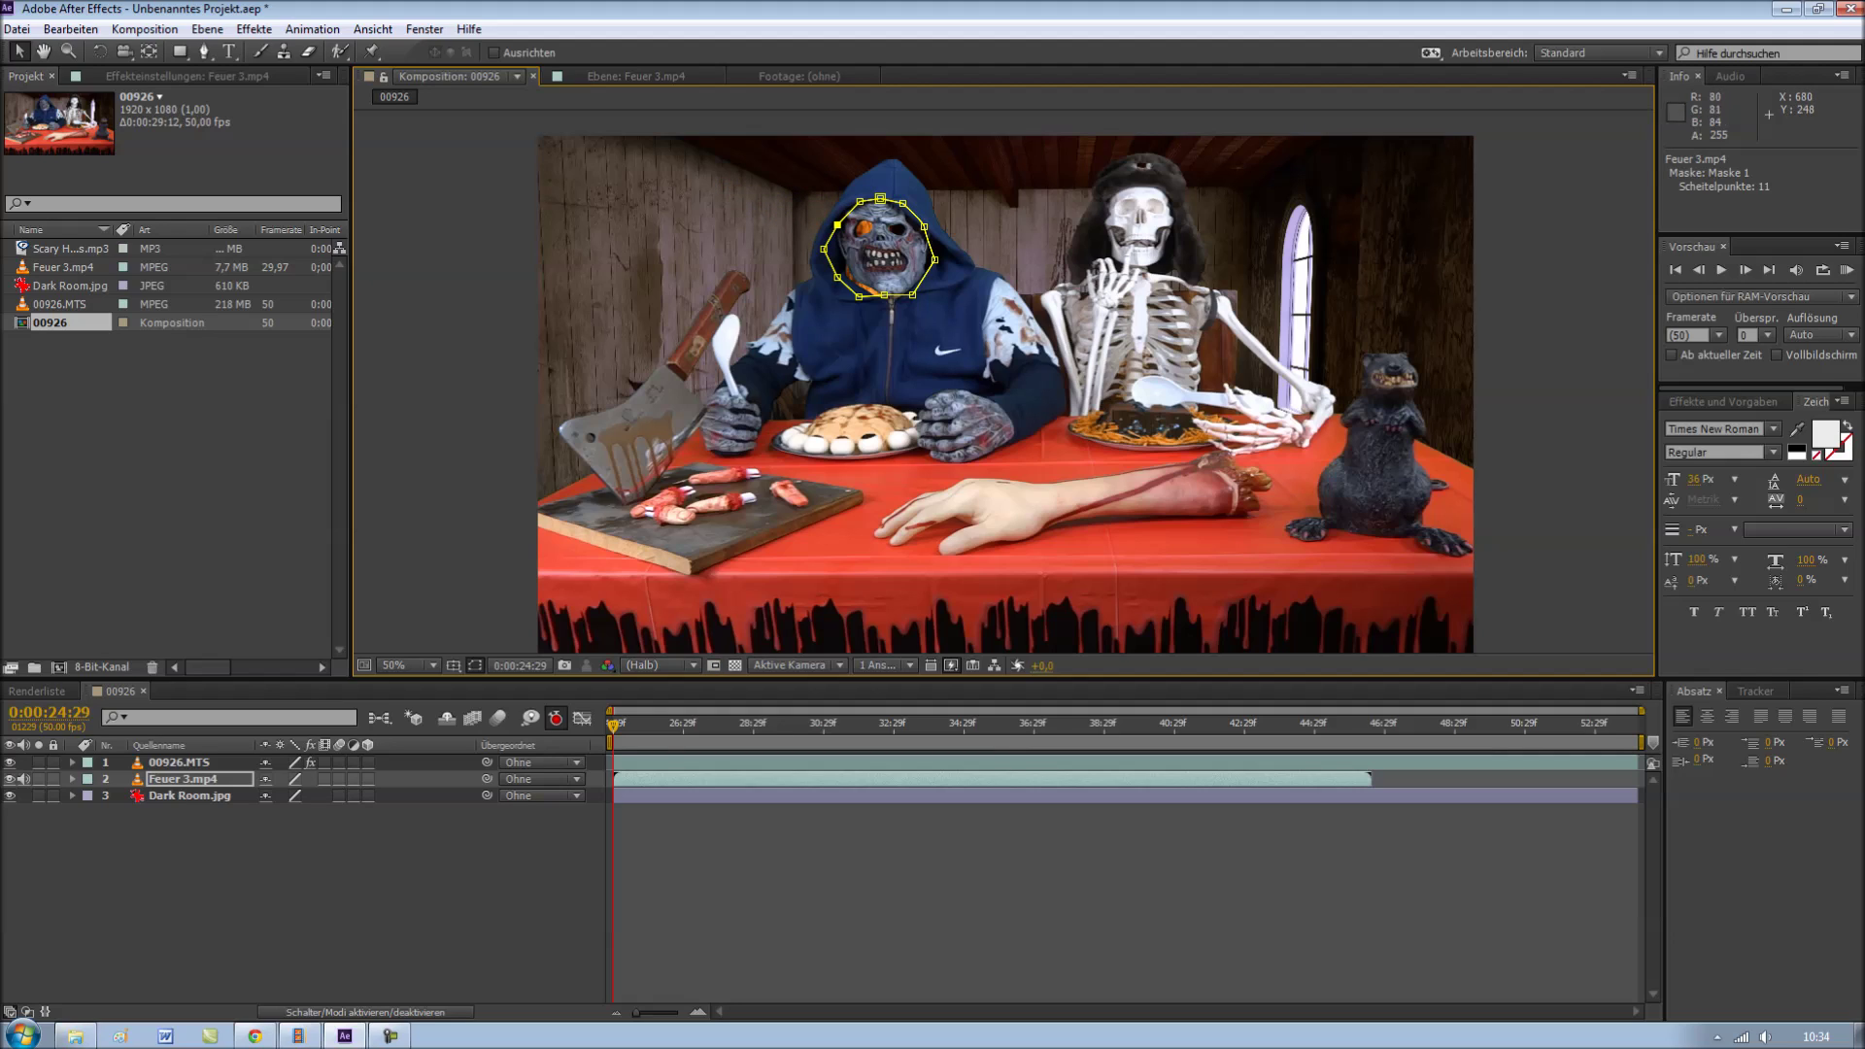
key("space")
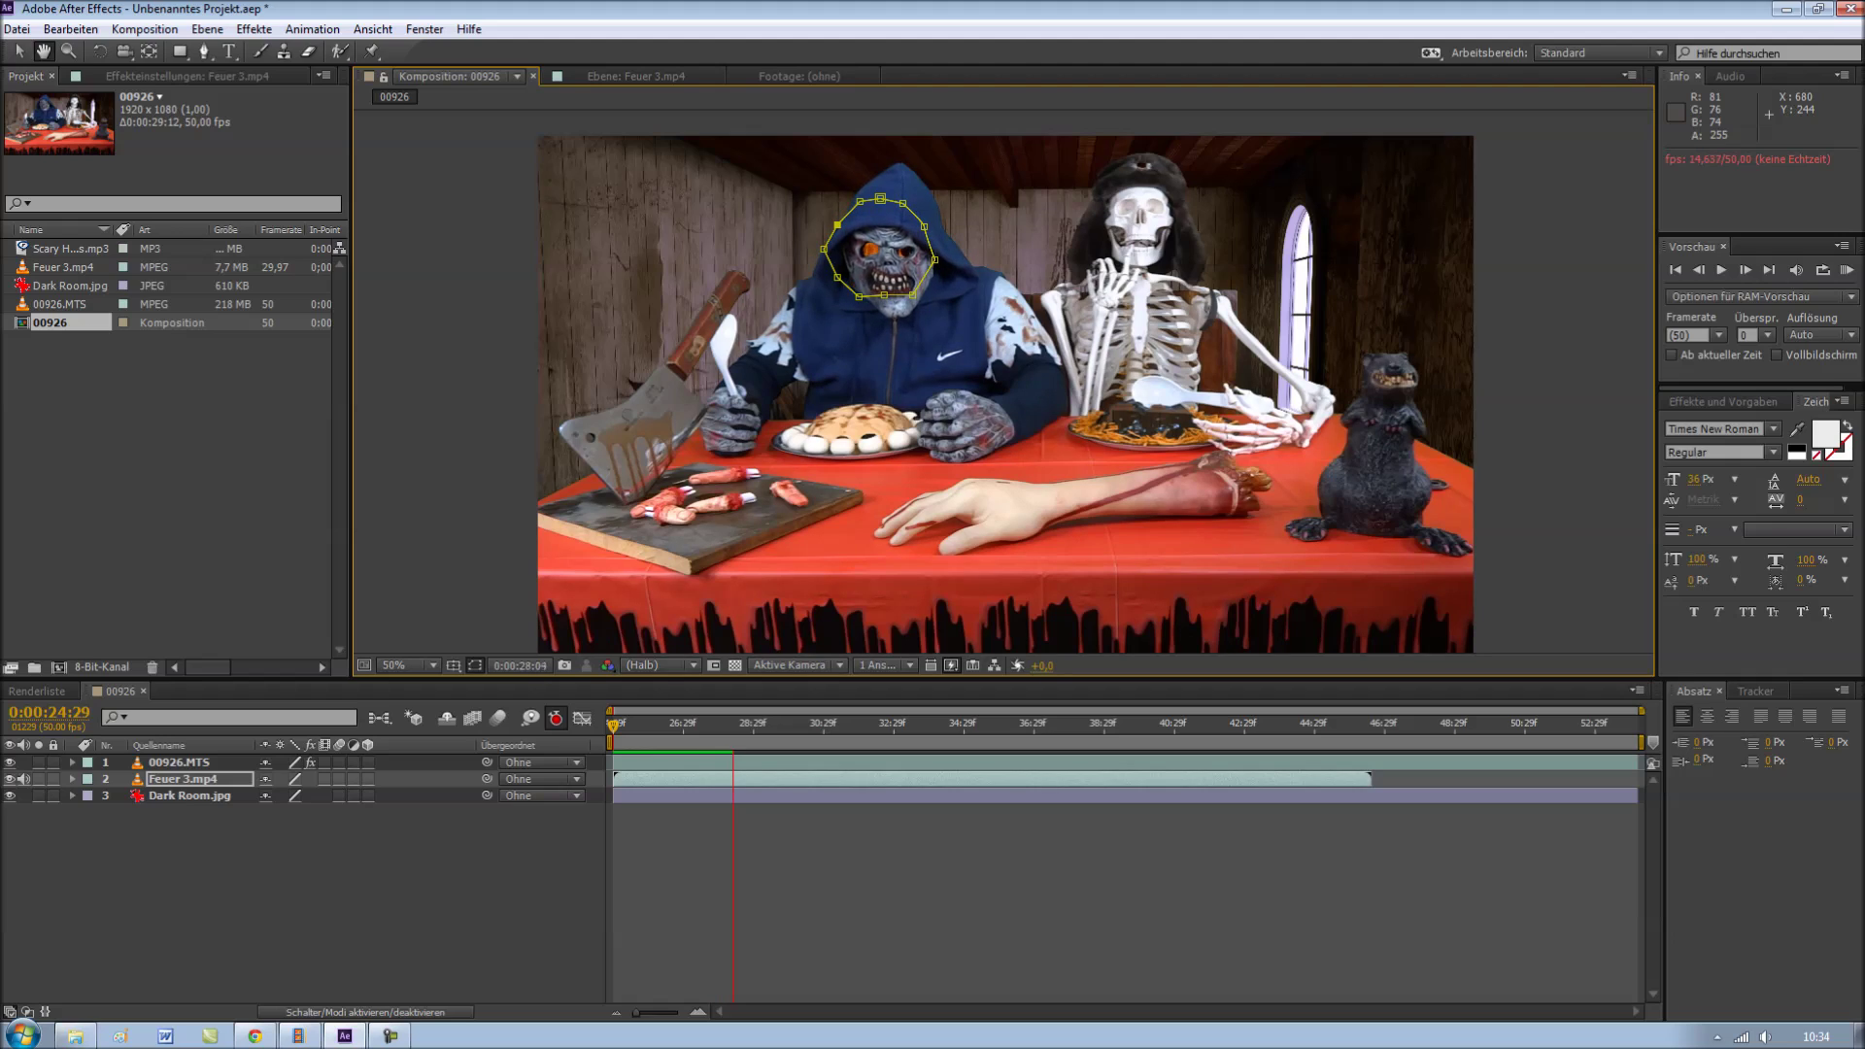
Refit the mask's left and top points to the ghoul's face and check it in playback.
key("space")
left_click_drag(824, 248, 830, 250)
left_click_drag(838, 224, 852, 229)
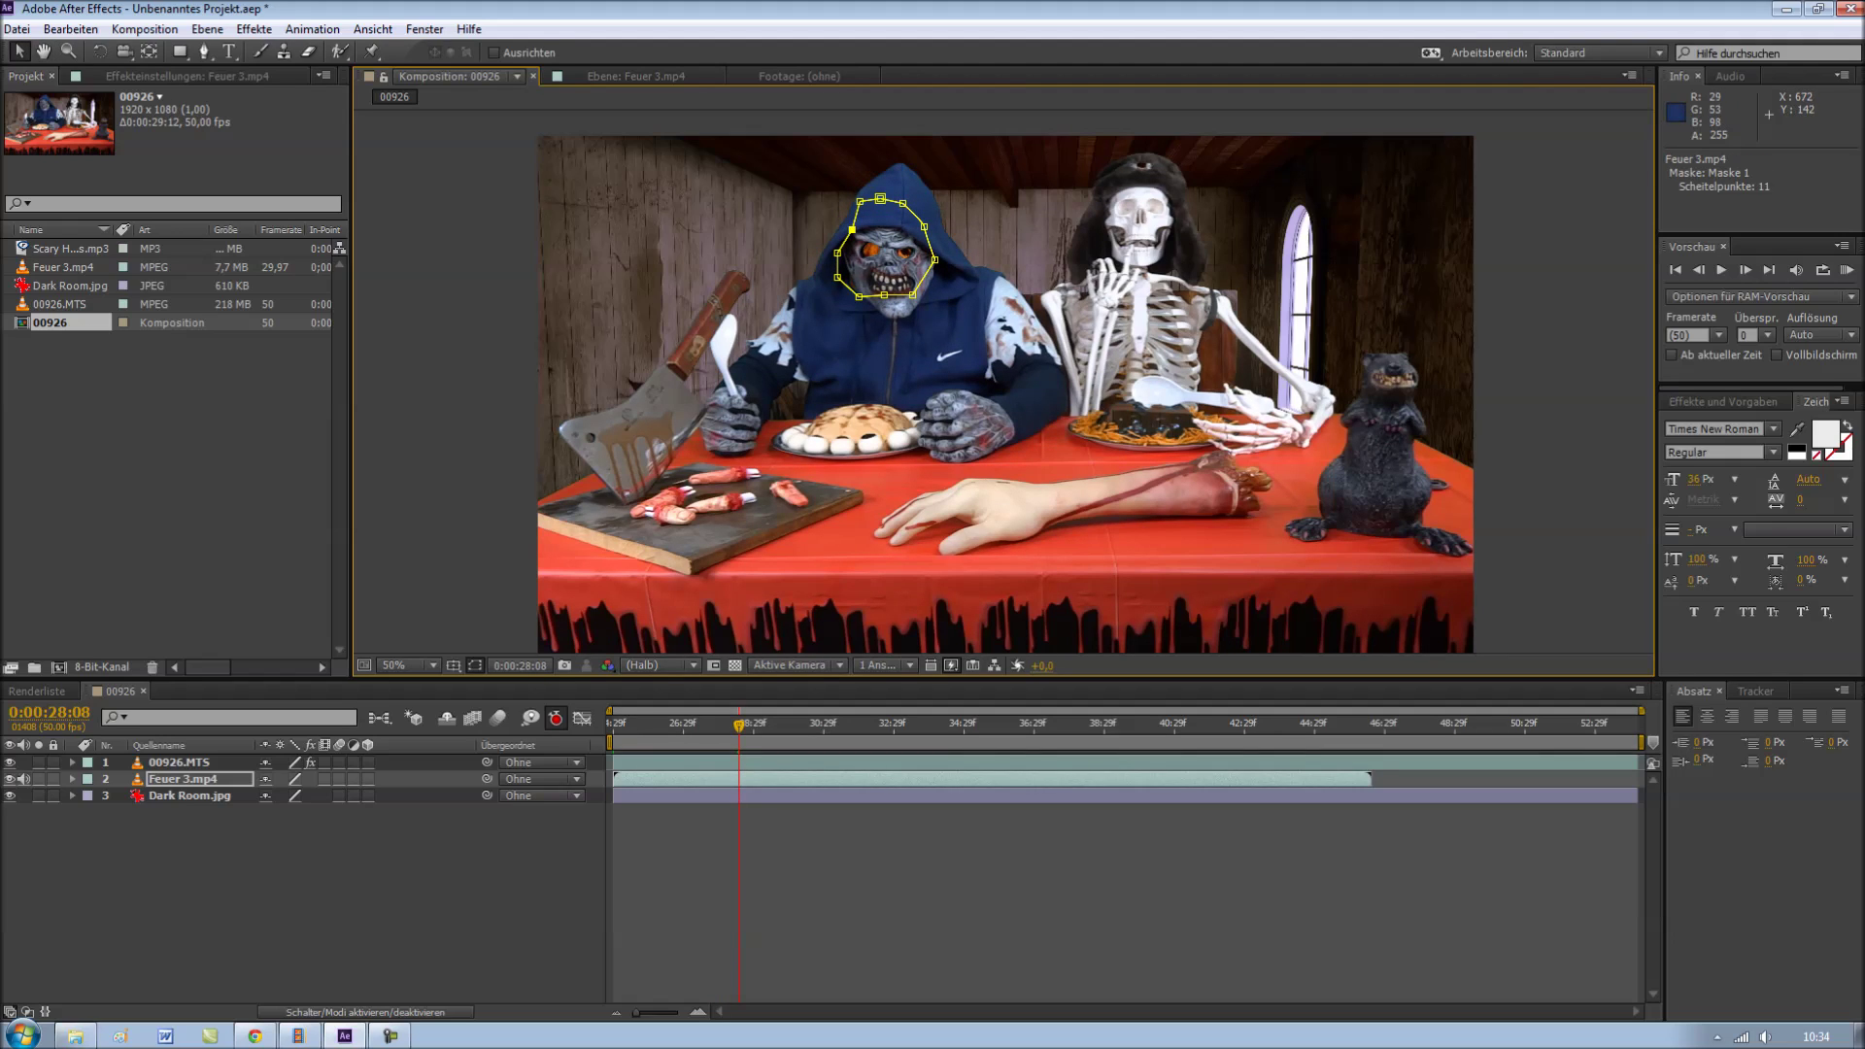
left_click_drag(859, 201, 880, 207)
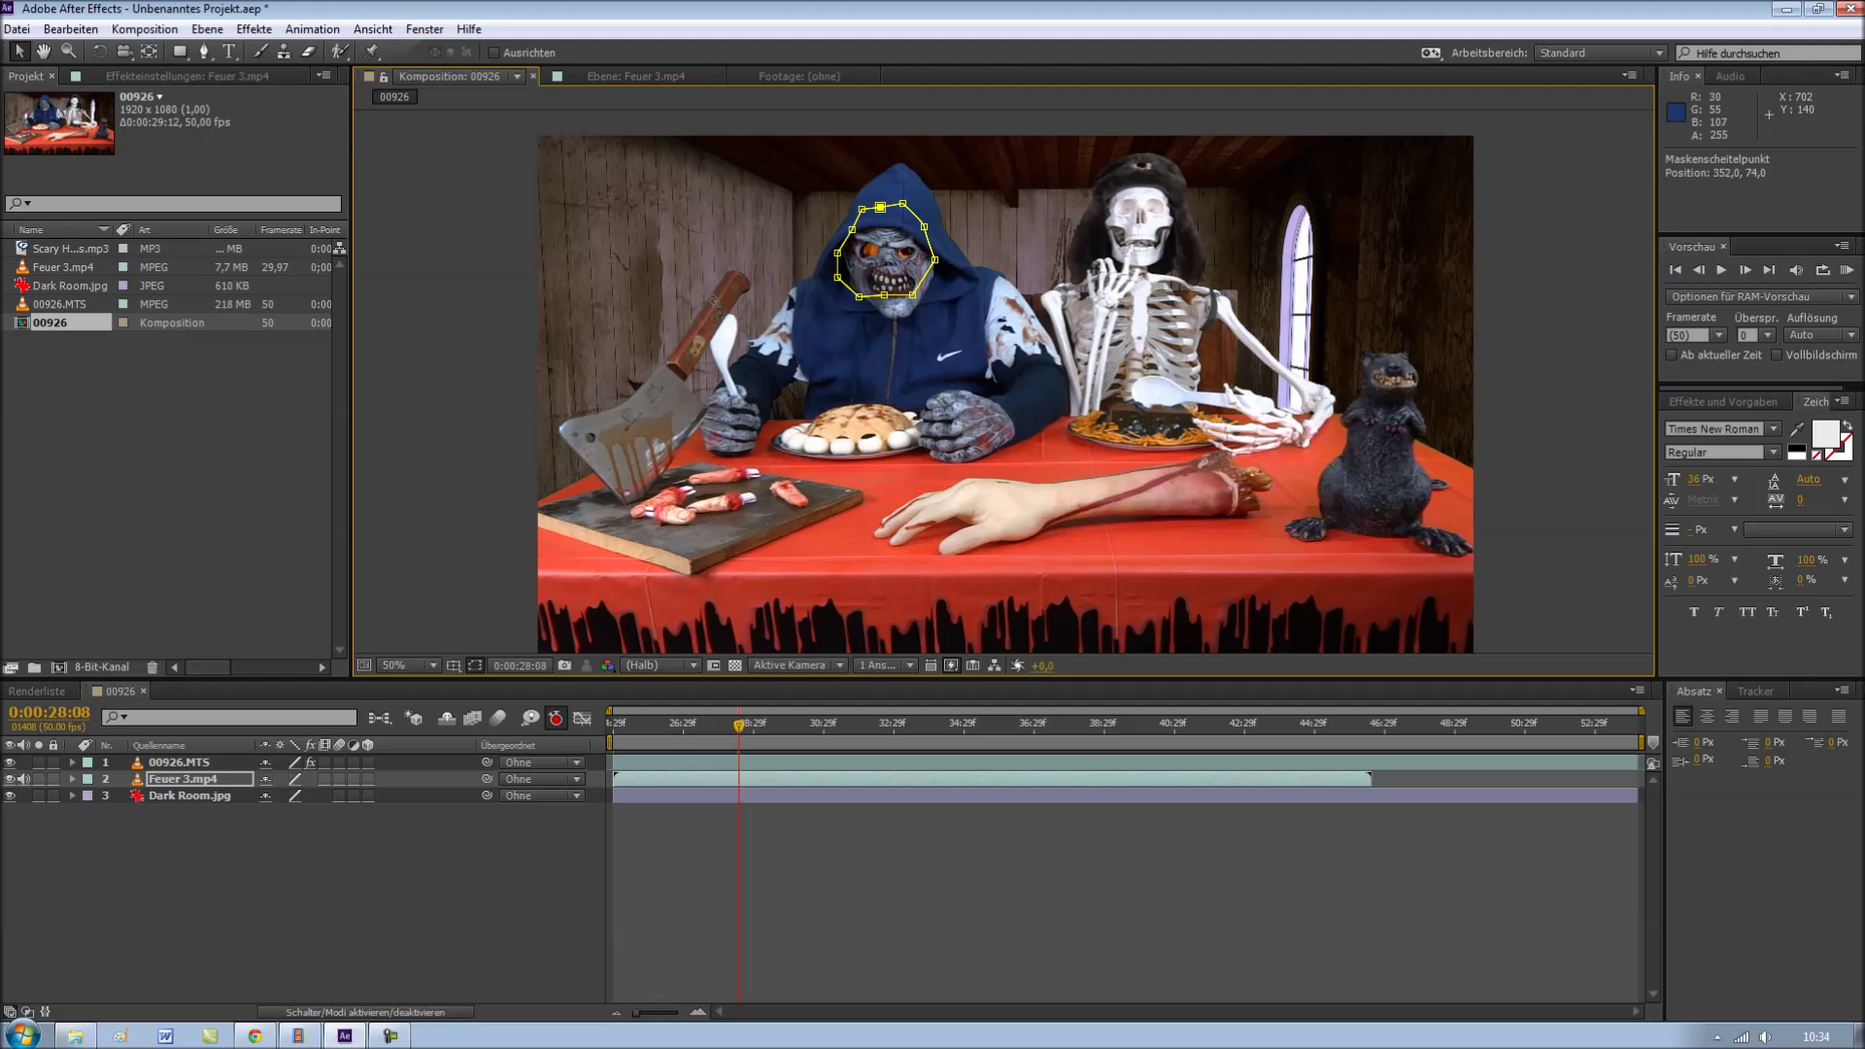
key("space")
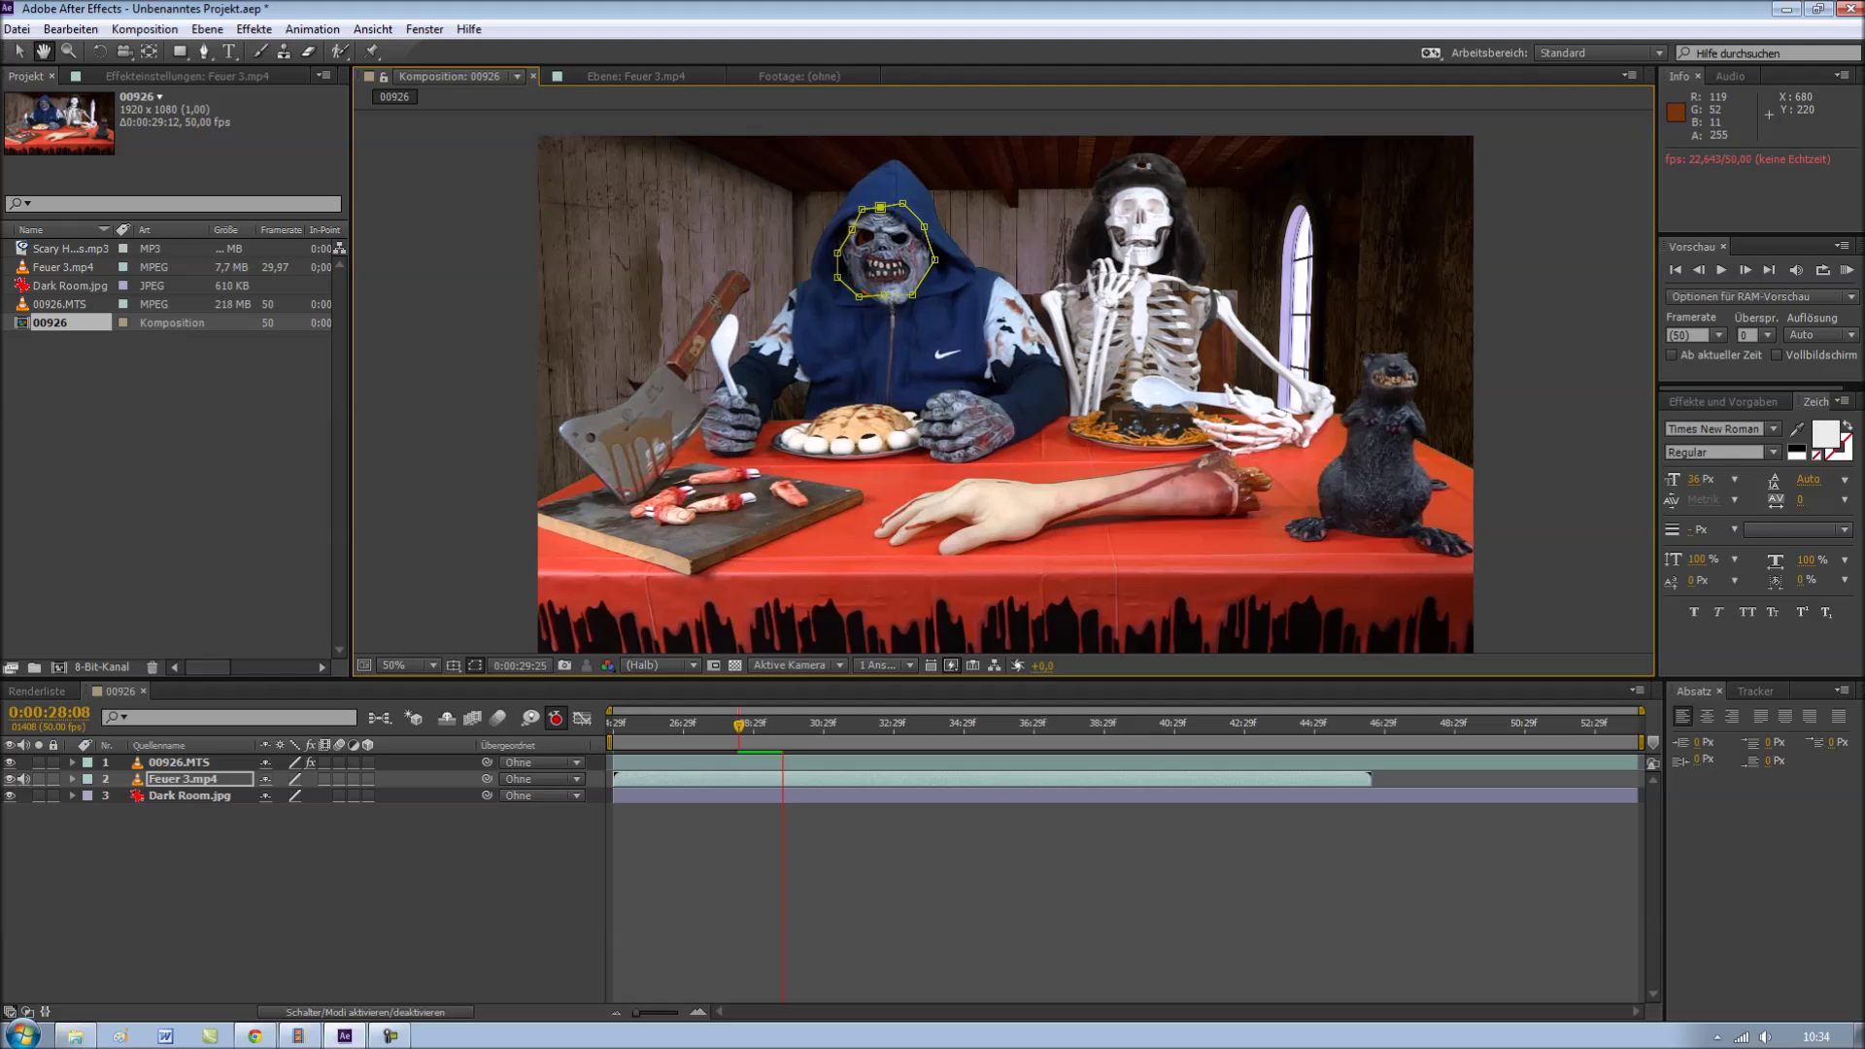
key("space")
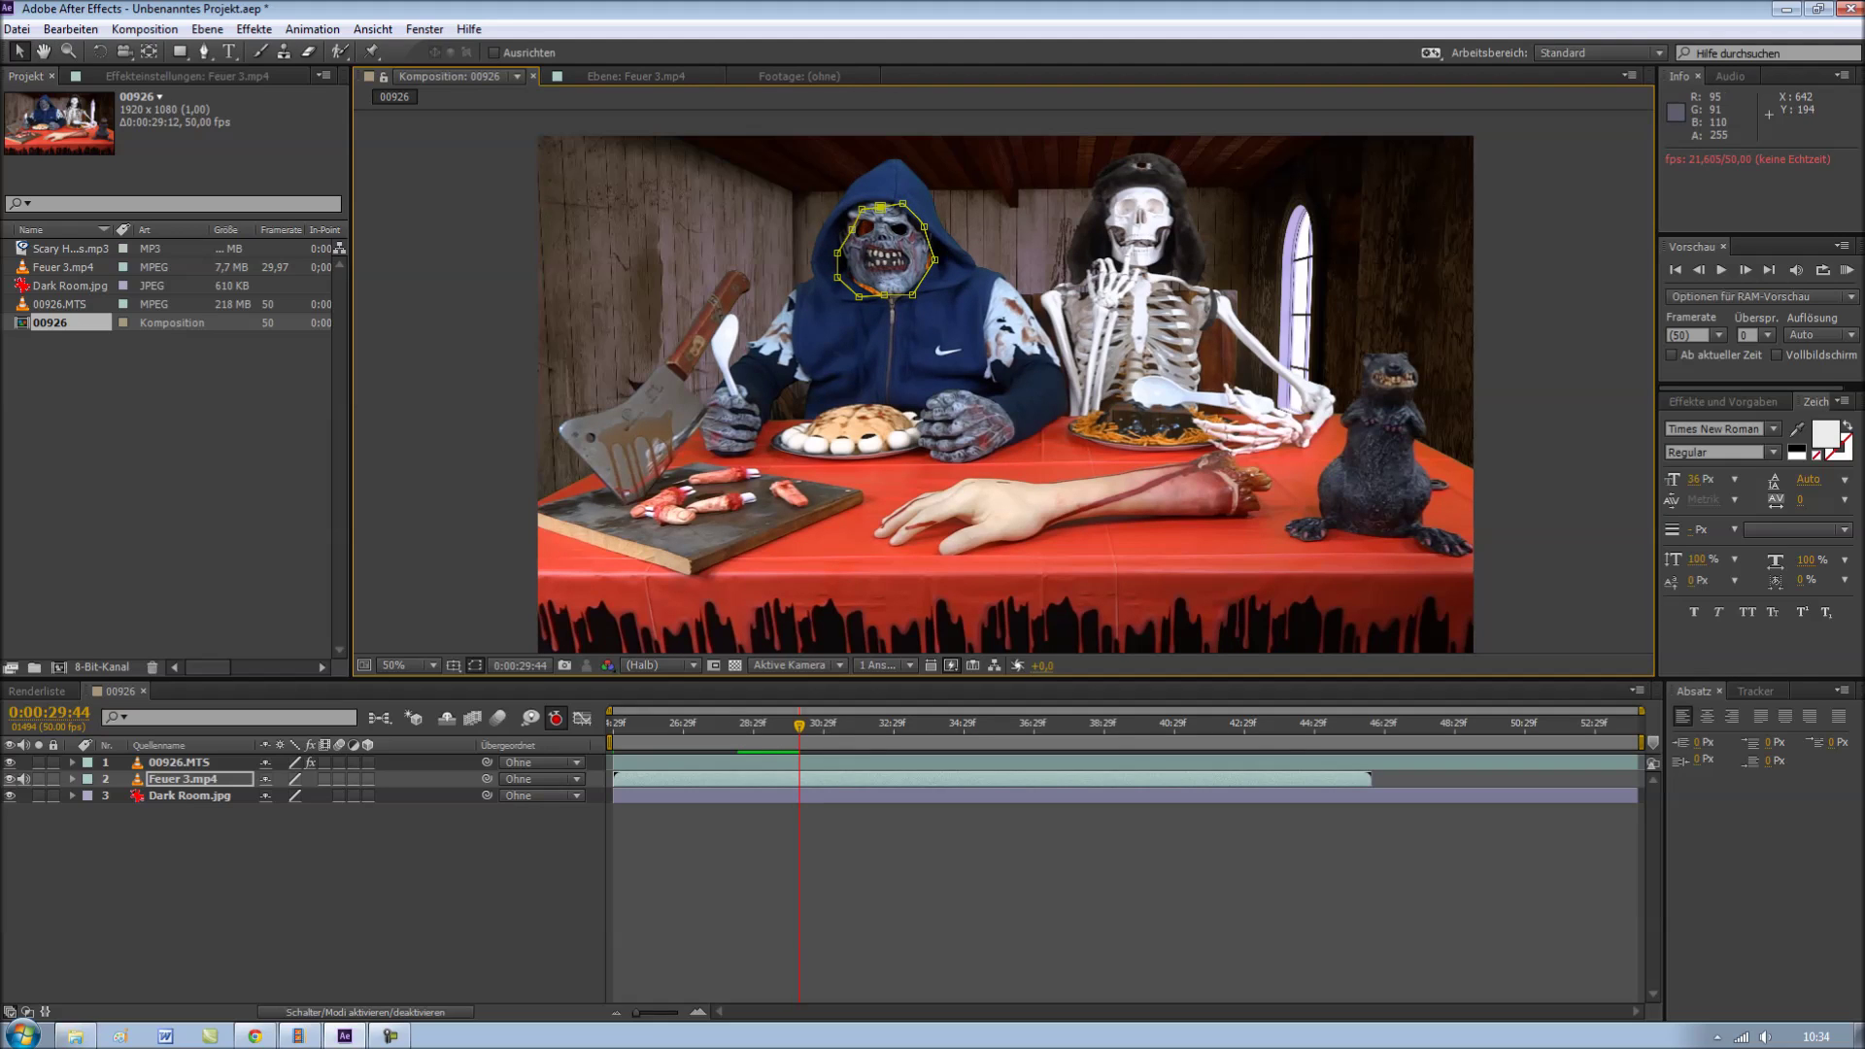
Extend the mask toward the chin and right side, then preview and realign a point.
left_click_drag(852, 229, 847, 222)
left_click_drag(884, 294, 933, 300)
double_click(935, 260)
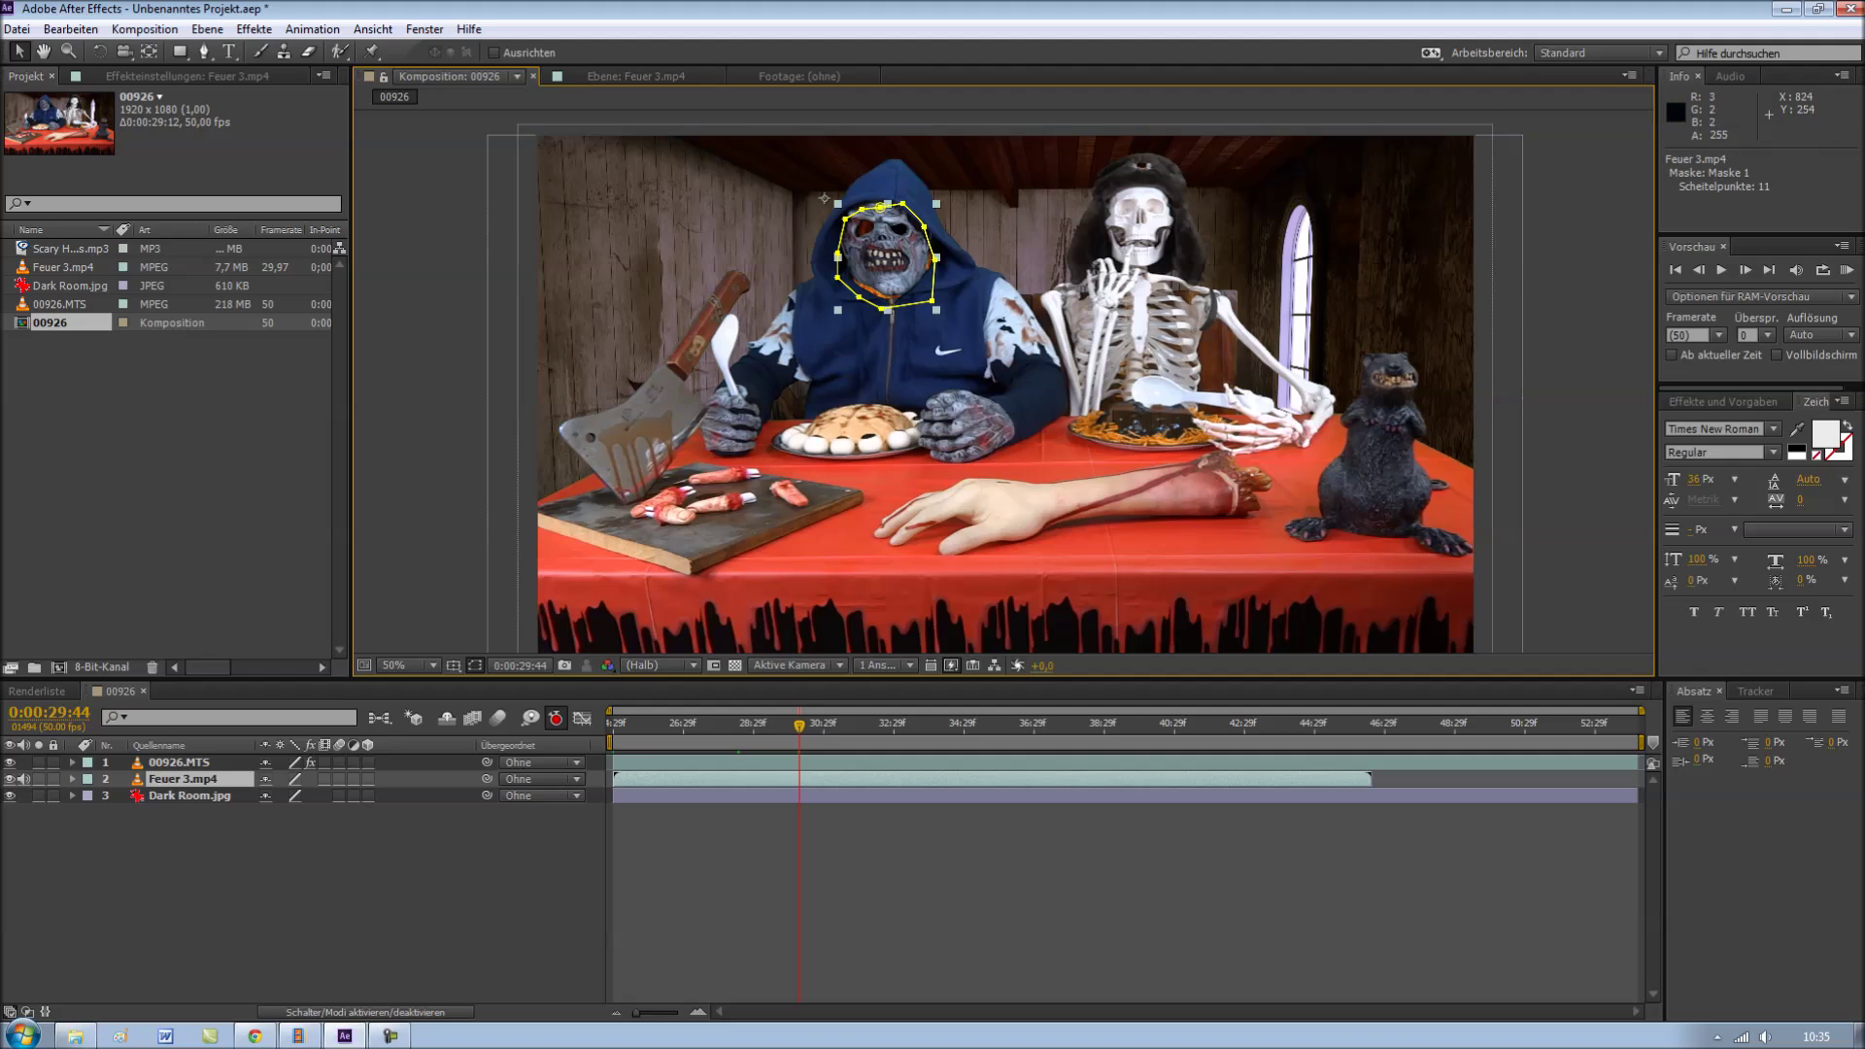
key("Return")
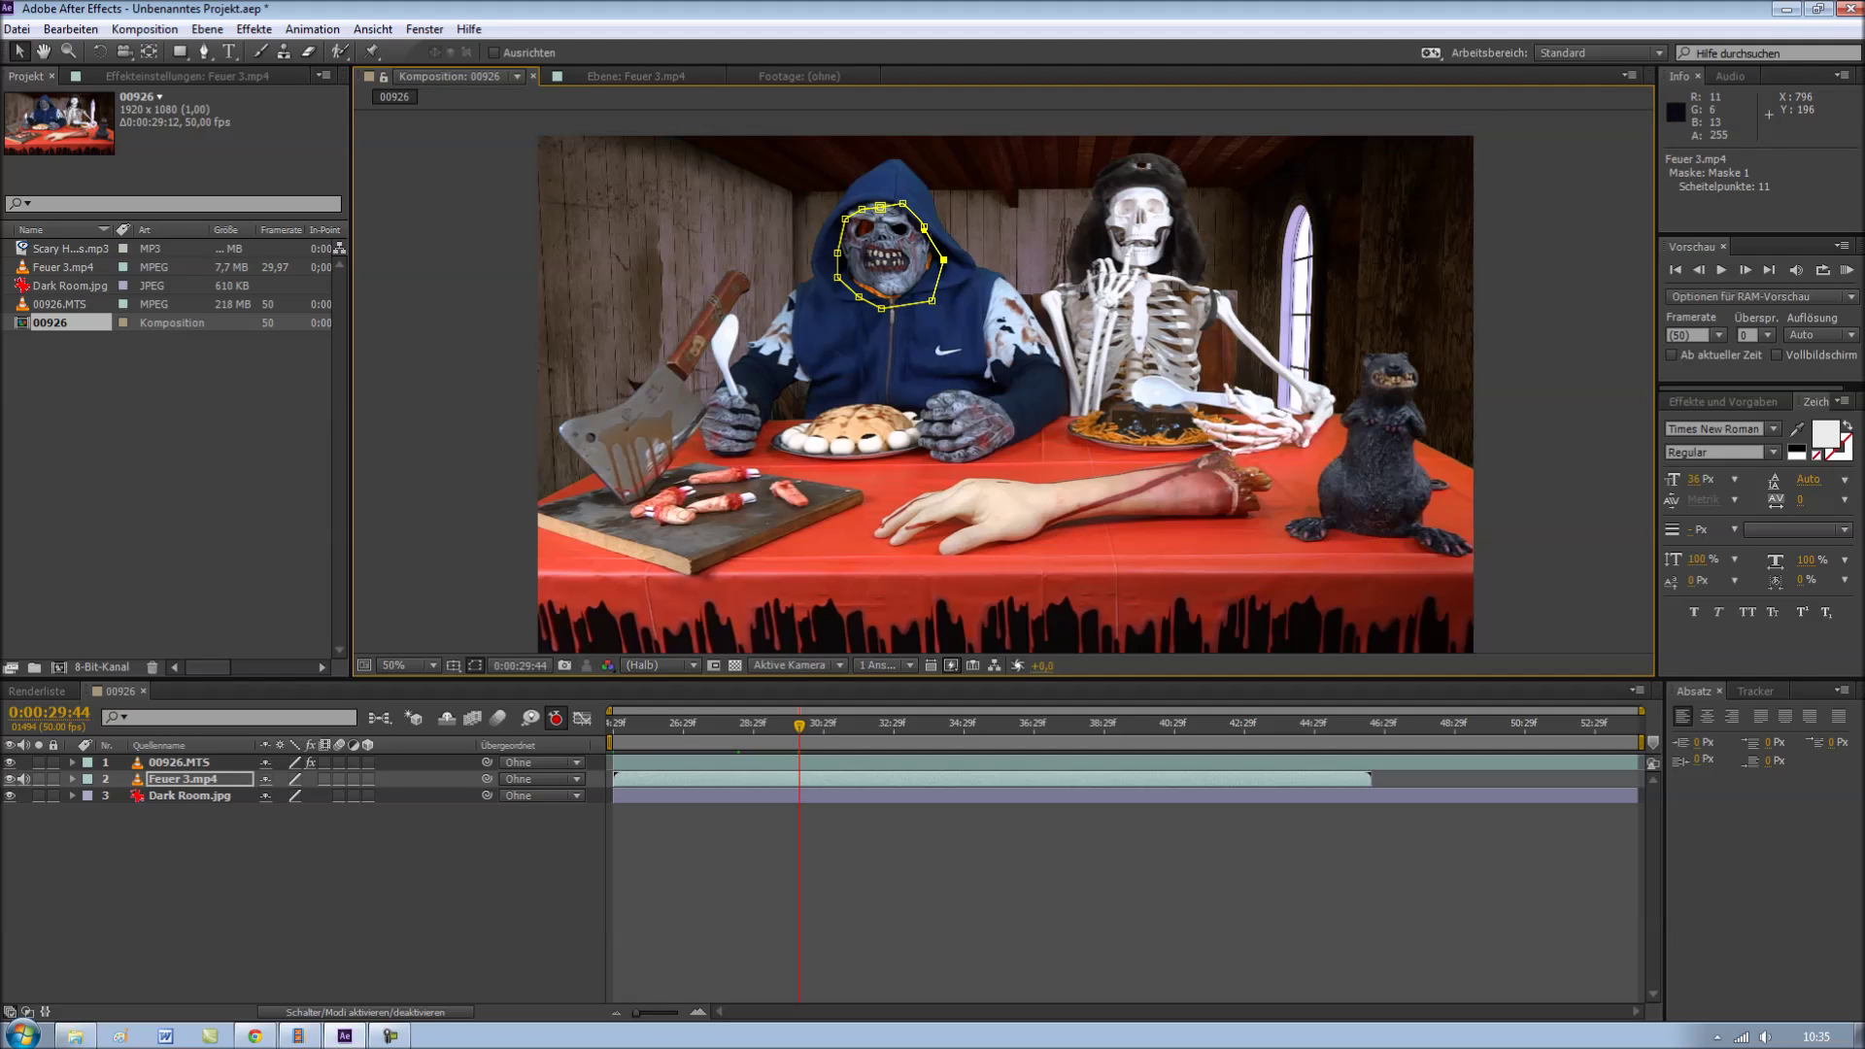
left_click_drag(936, 258, 943, 260)
key("space")
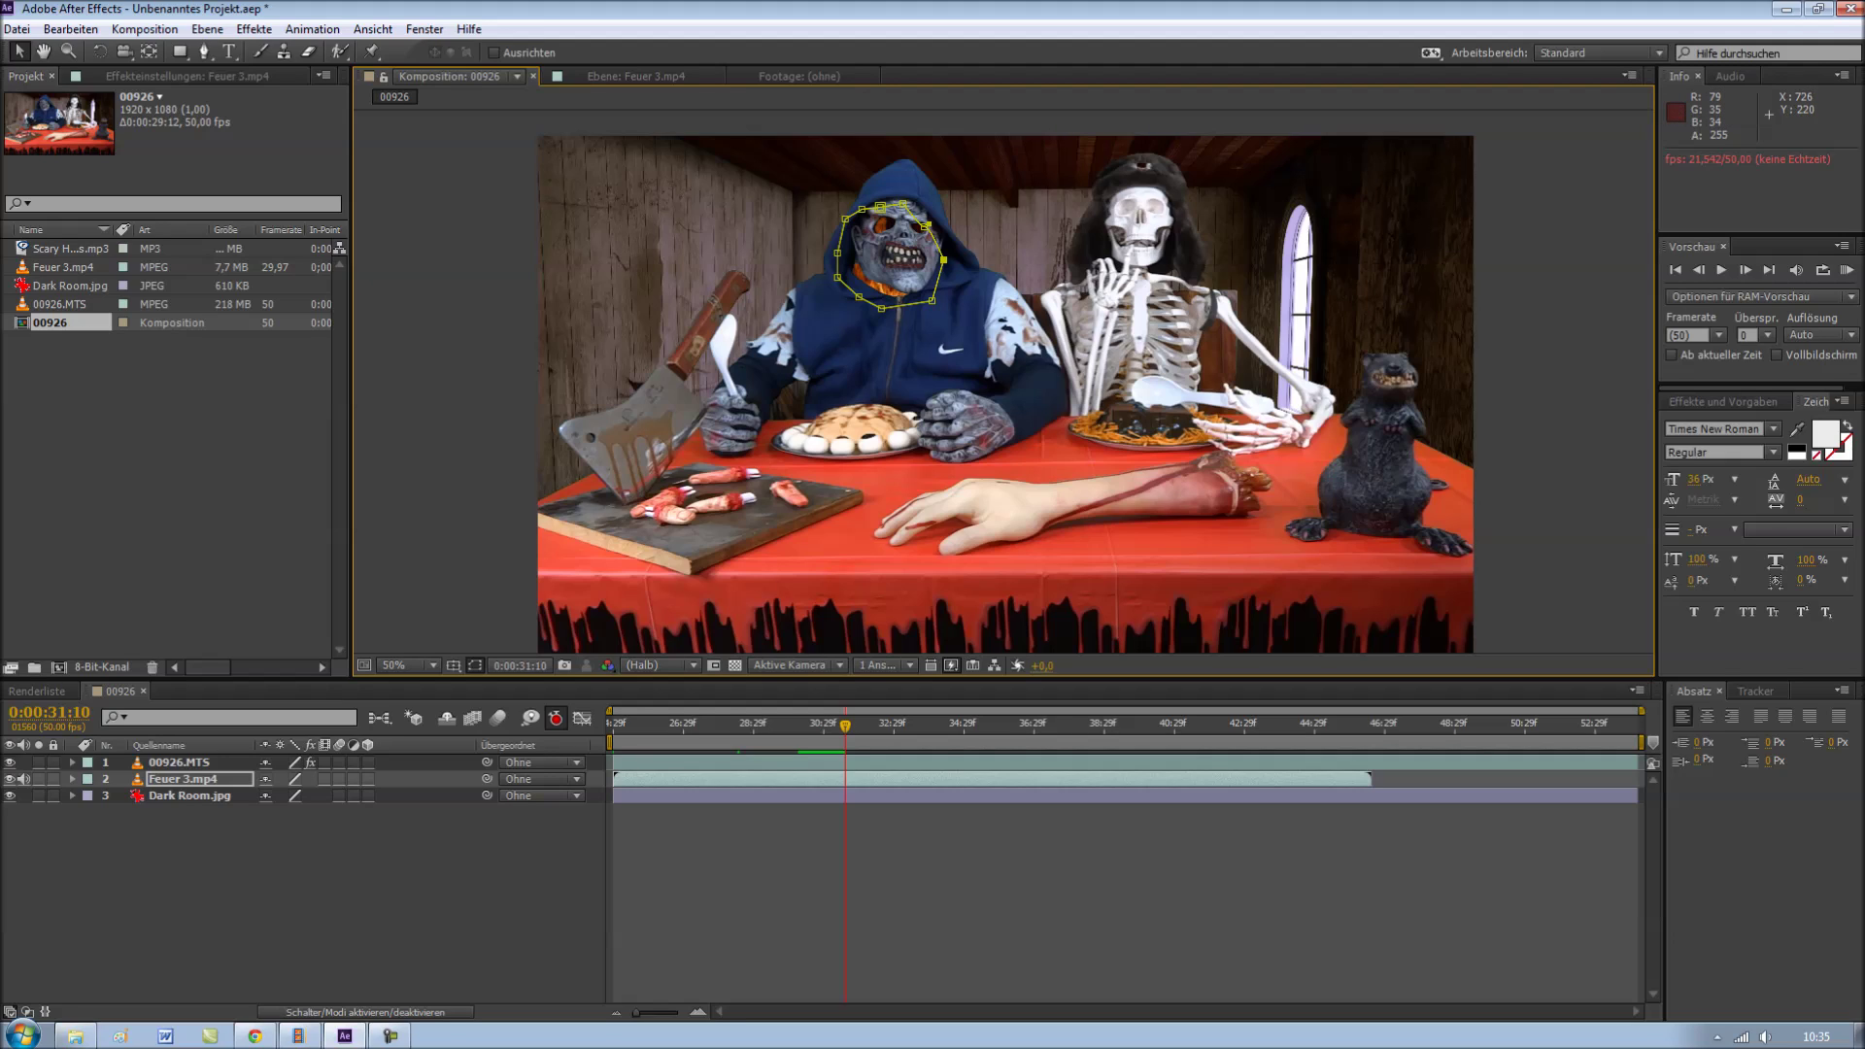
left_click_drag(849, 222, 925, 220)
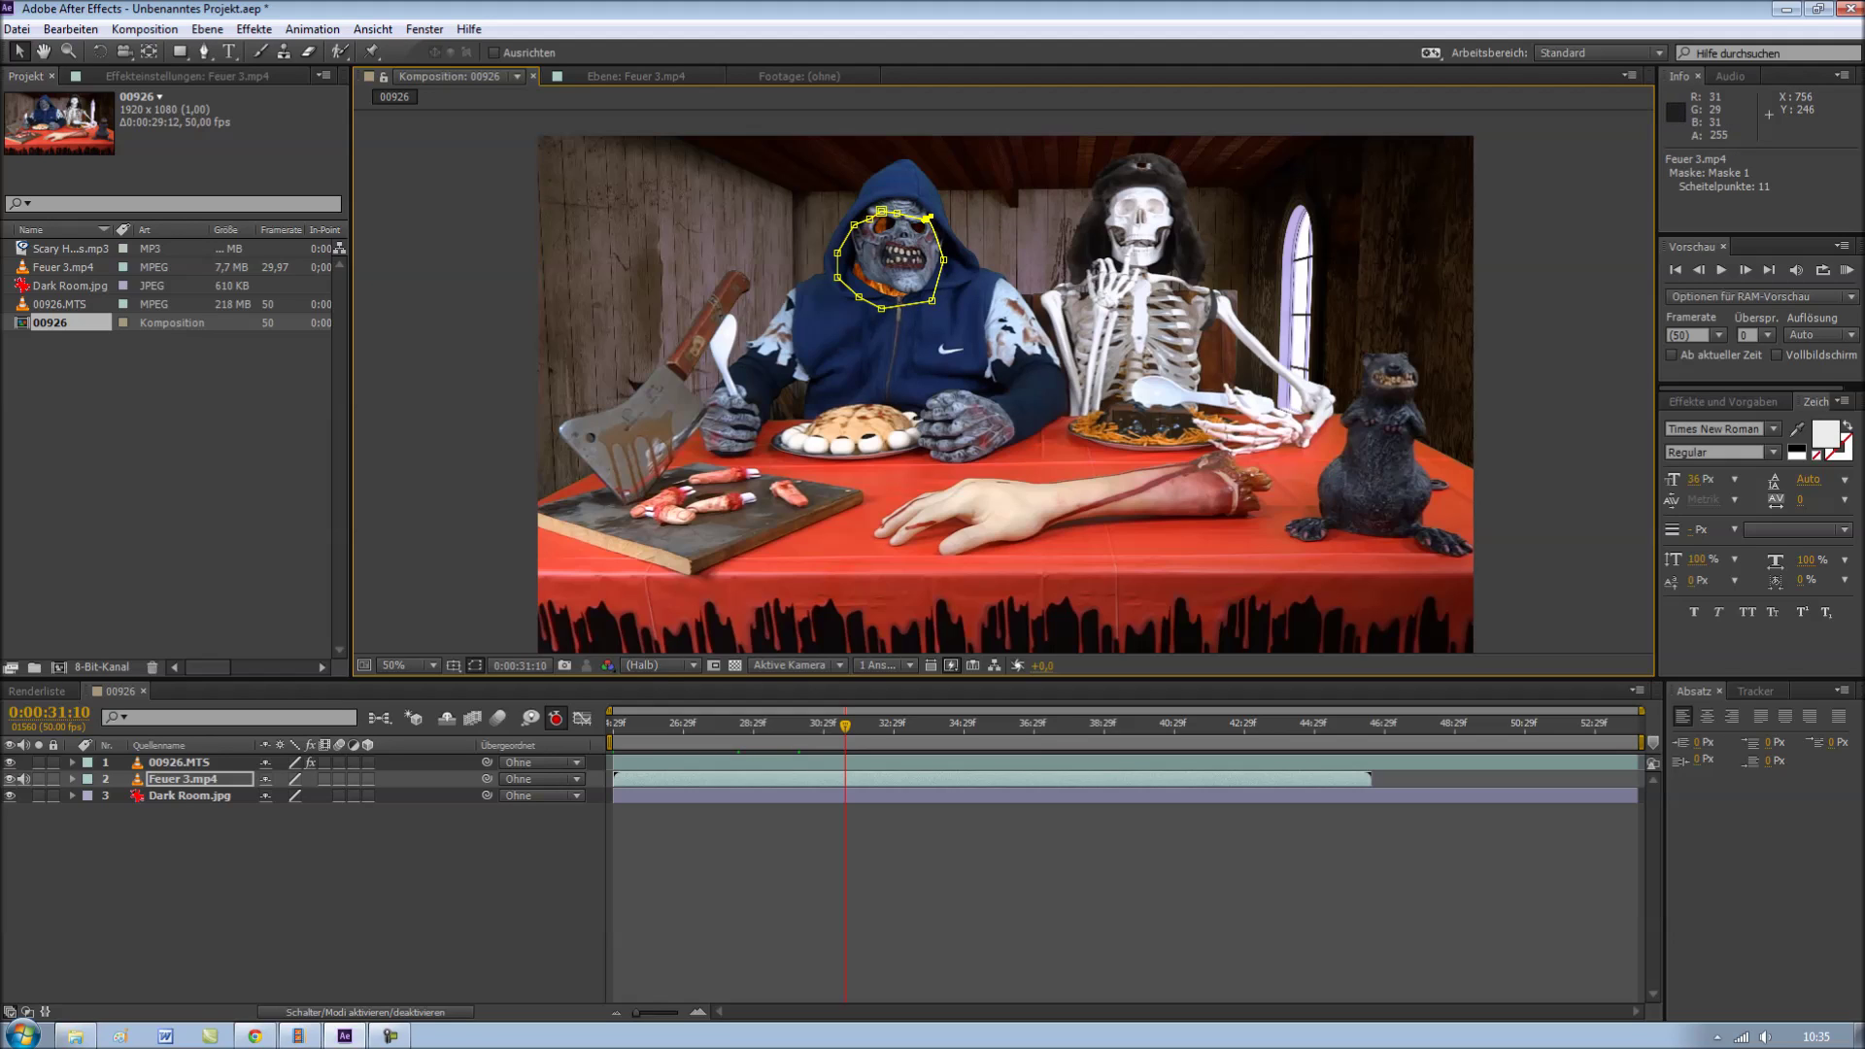
Move the whole face mask onto the face a few frames later and adjust its top point.
double_click(929, 219)
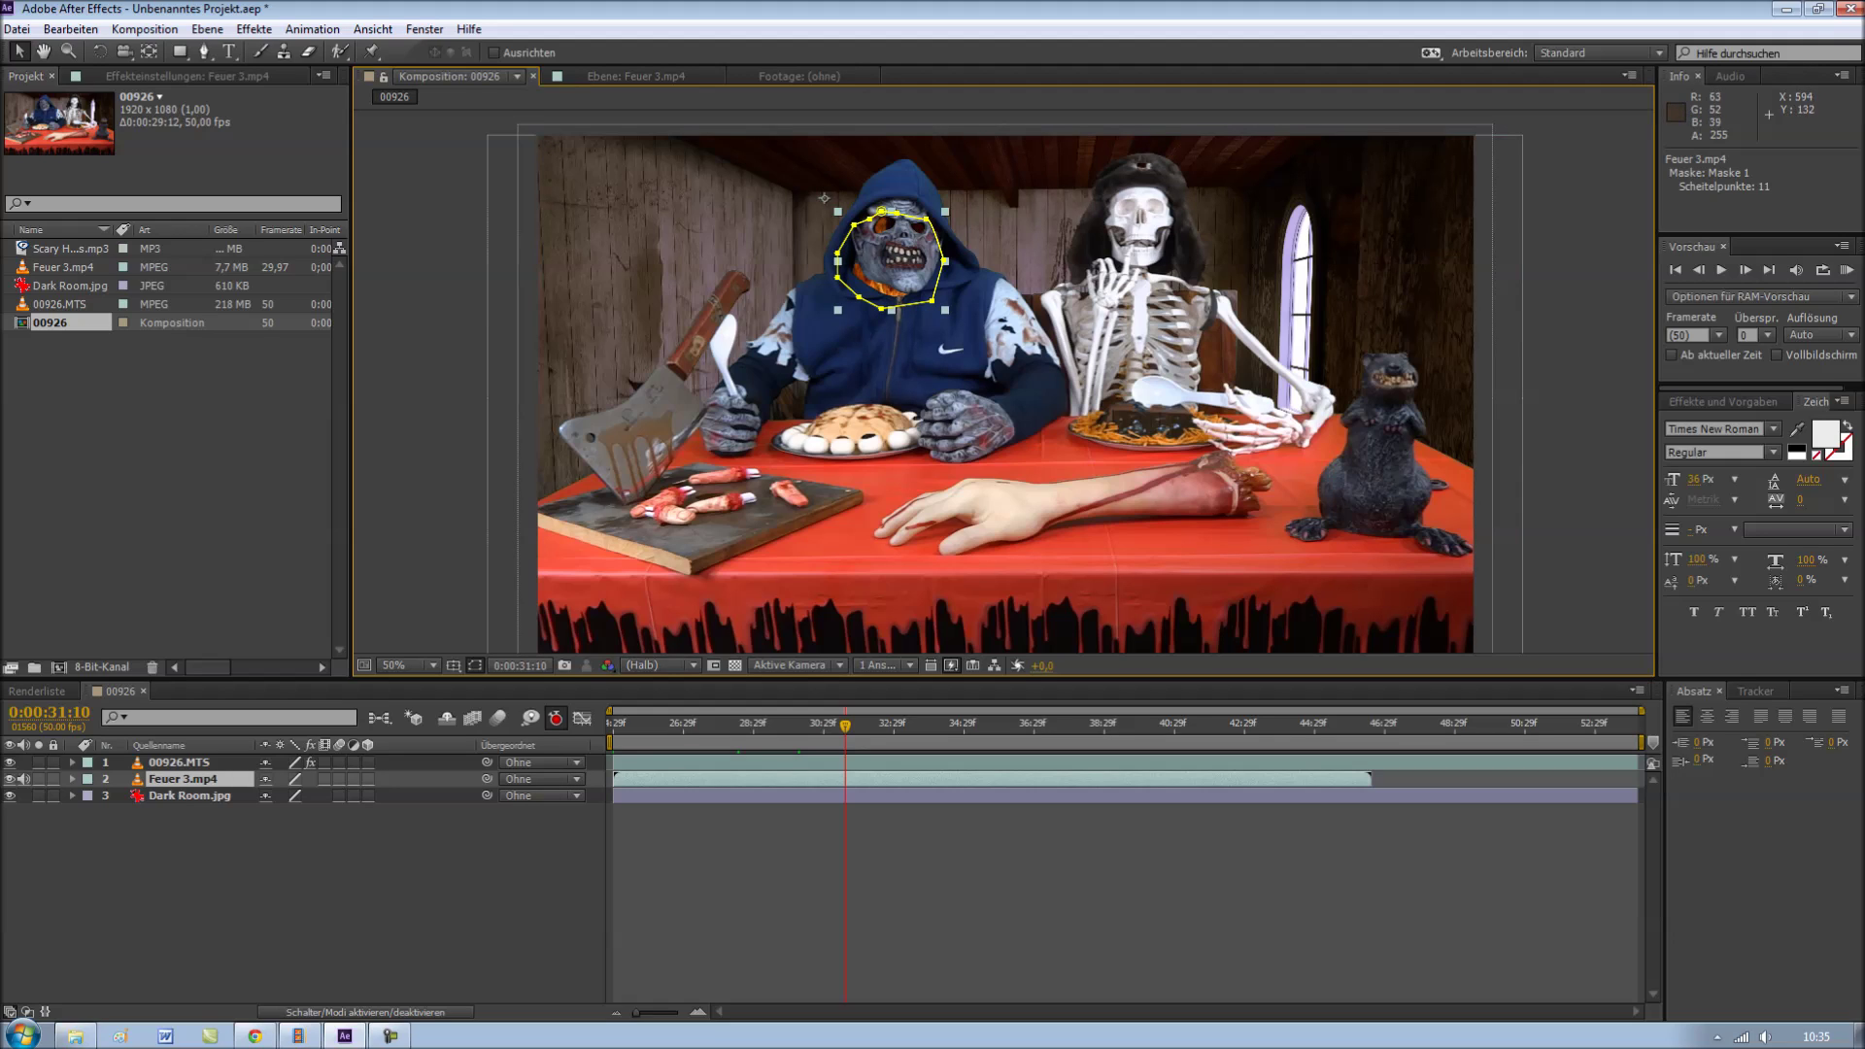
left_click_drag(823, 198, 836, 190)
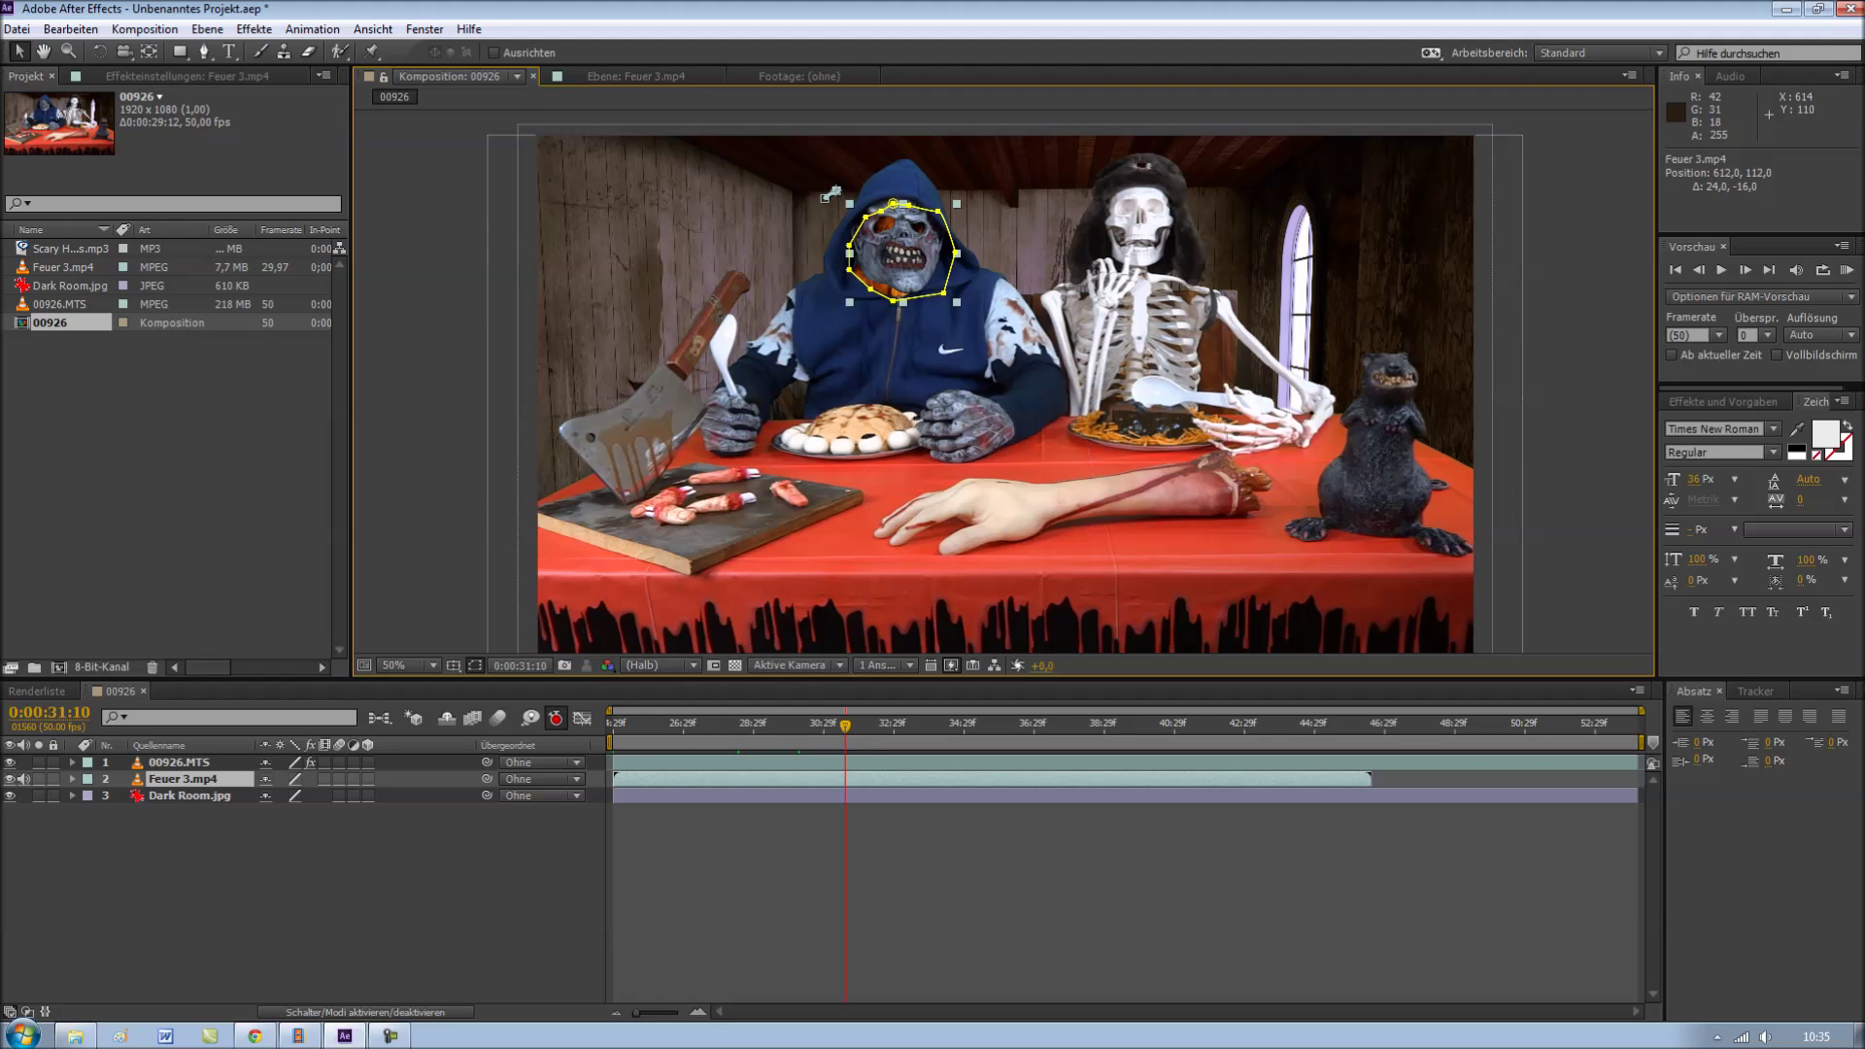
key("shift+Page_Down")
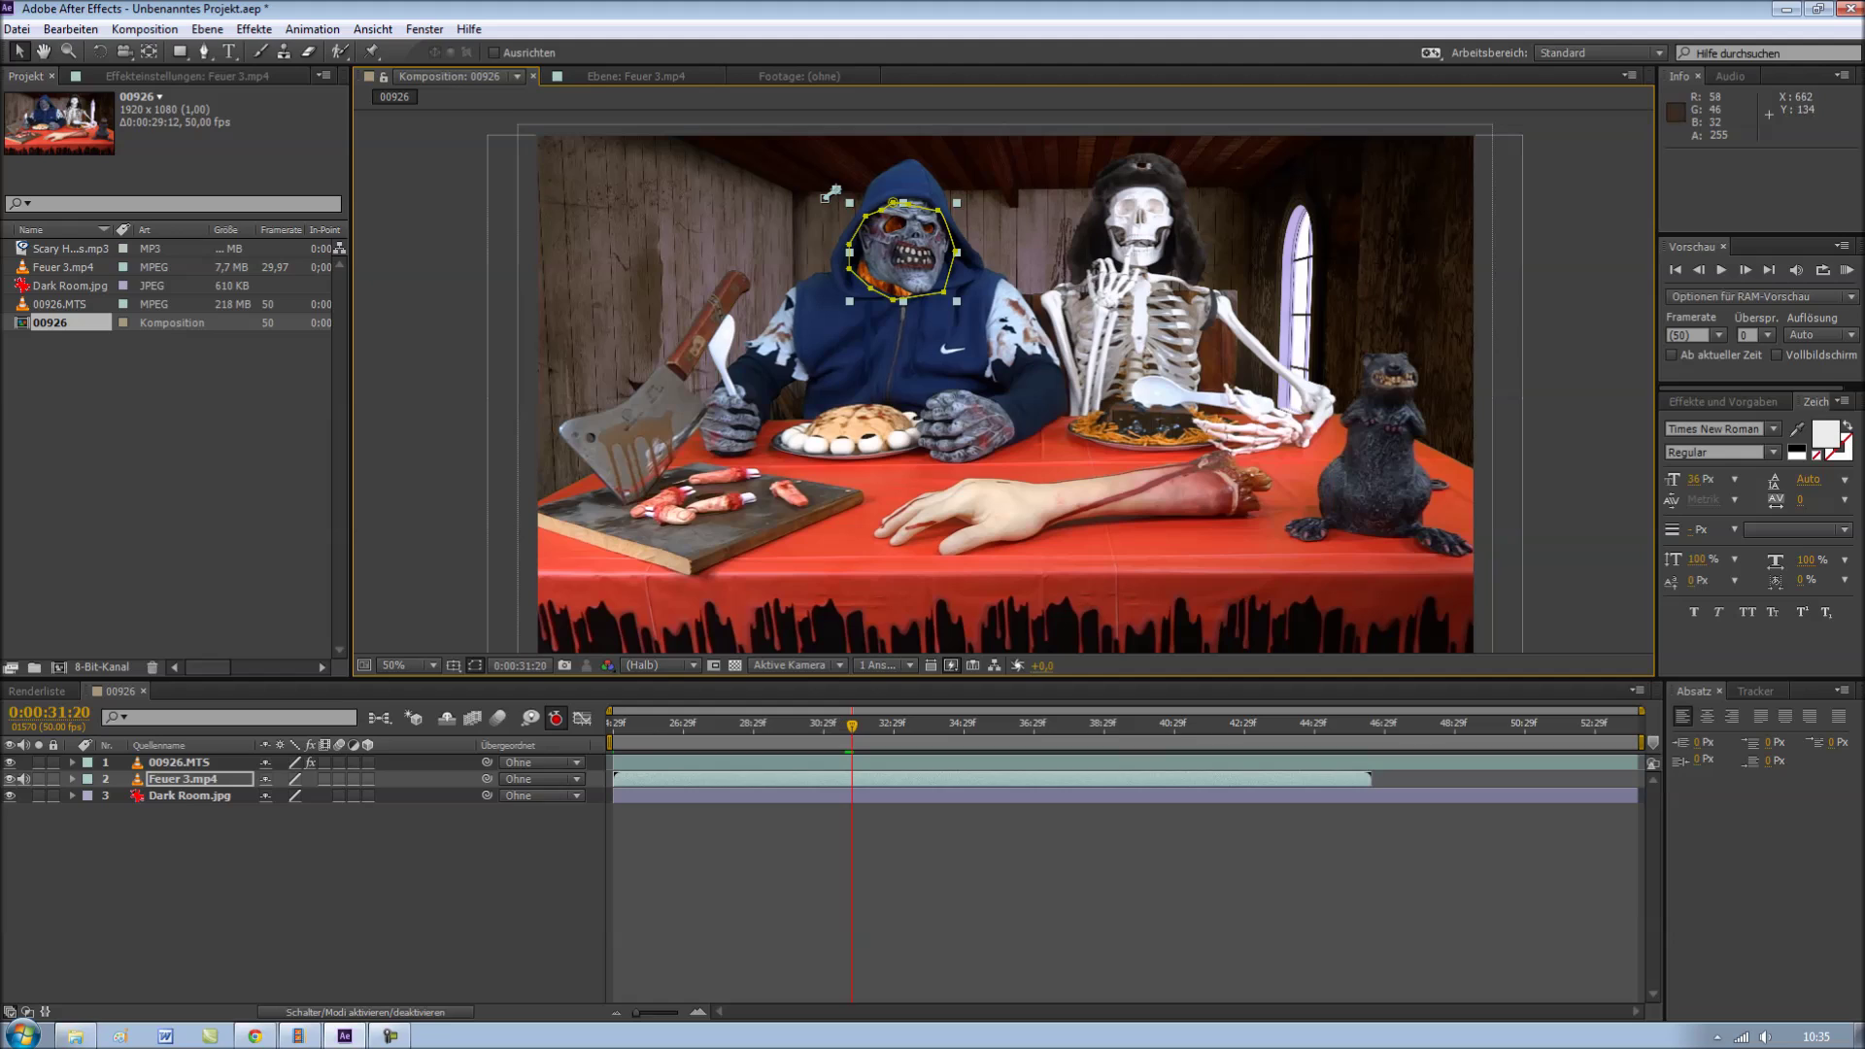
key("Return")
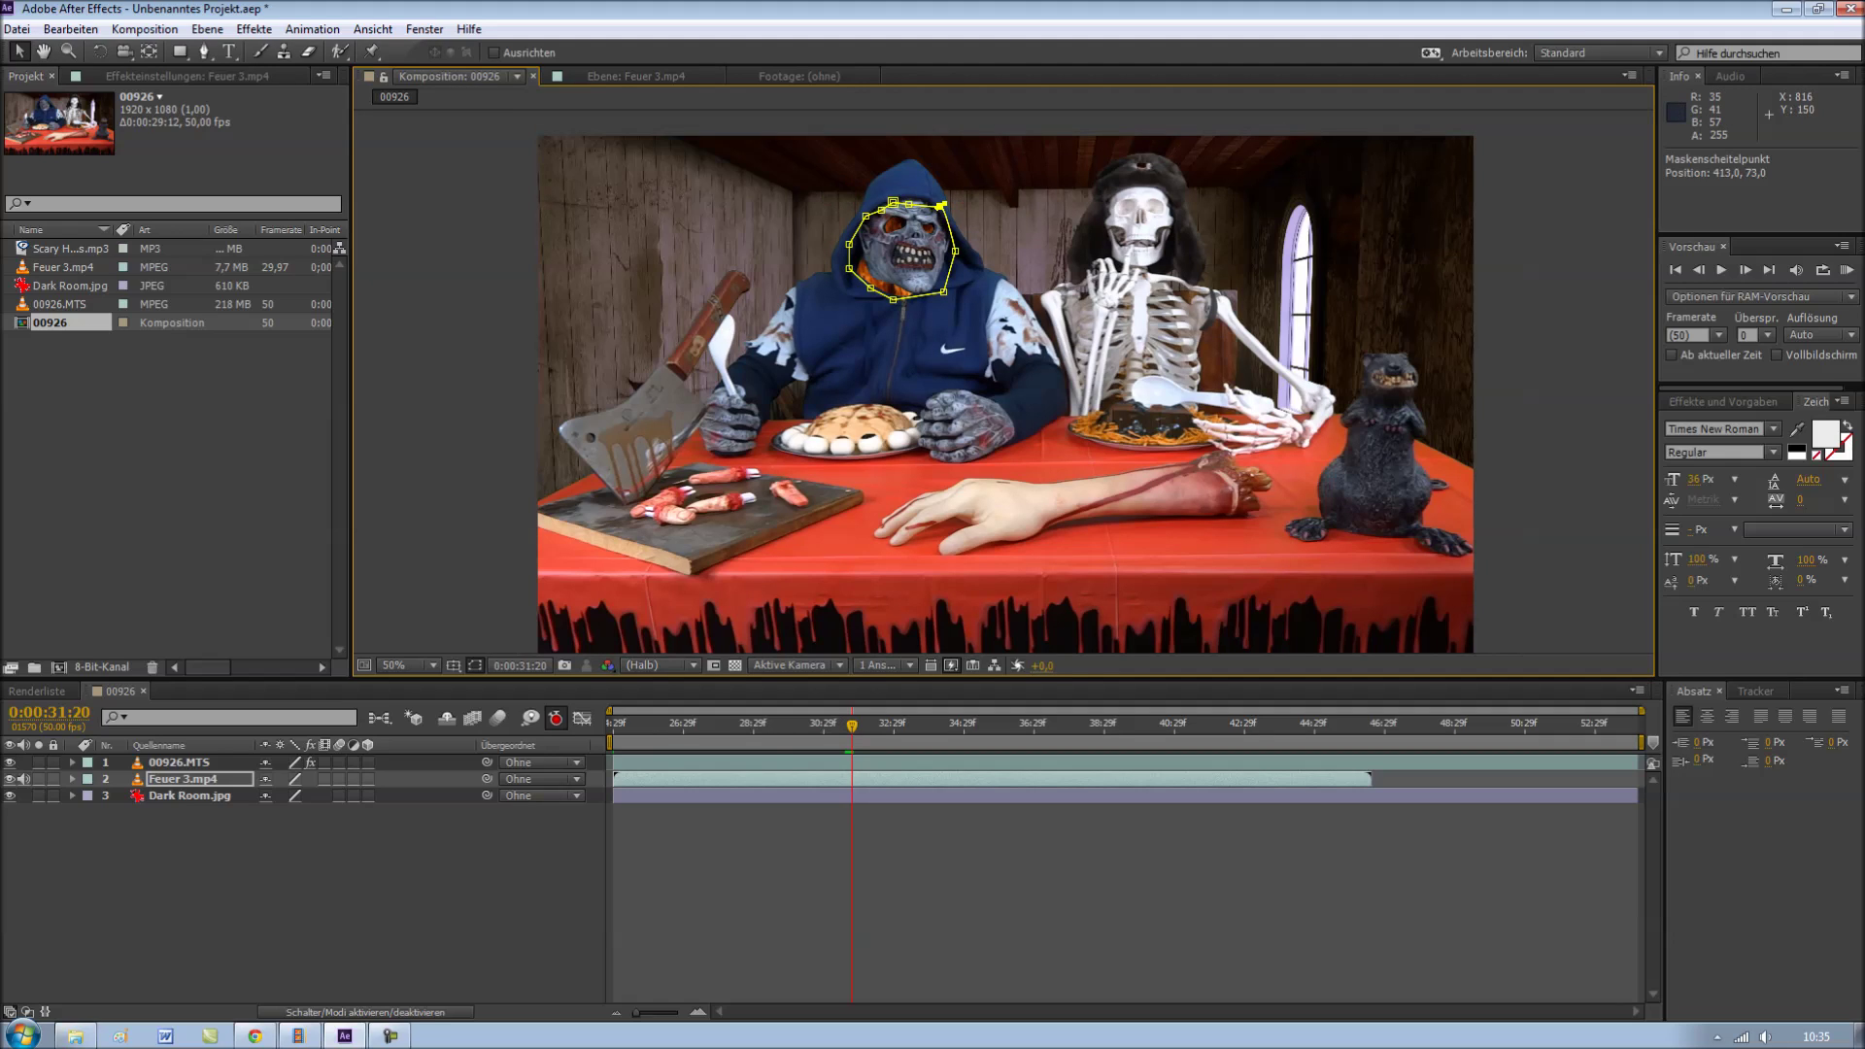
left_click_drag(893, 201, 885, 196)
Add a left-edge mask point further on, shift the mask onto the face, and preview.
key("Page_Down")
key("Page_Down")
key("Page_Down")
key("Page_Down")
key("Page_Down")
key("Page_Down")
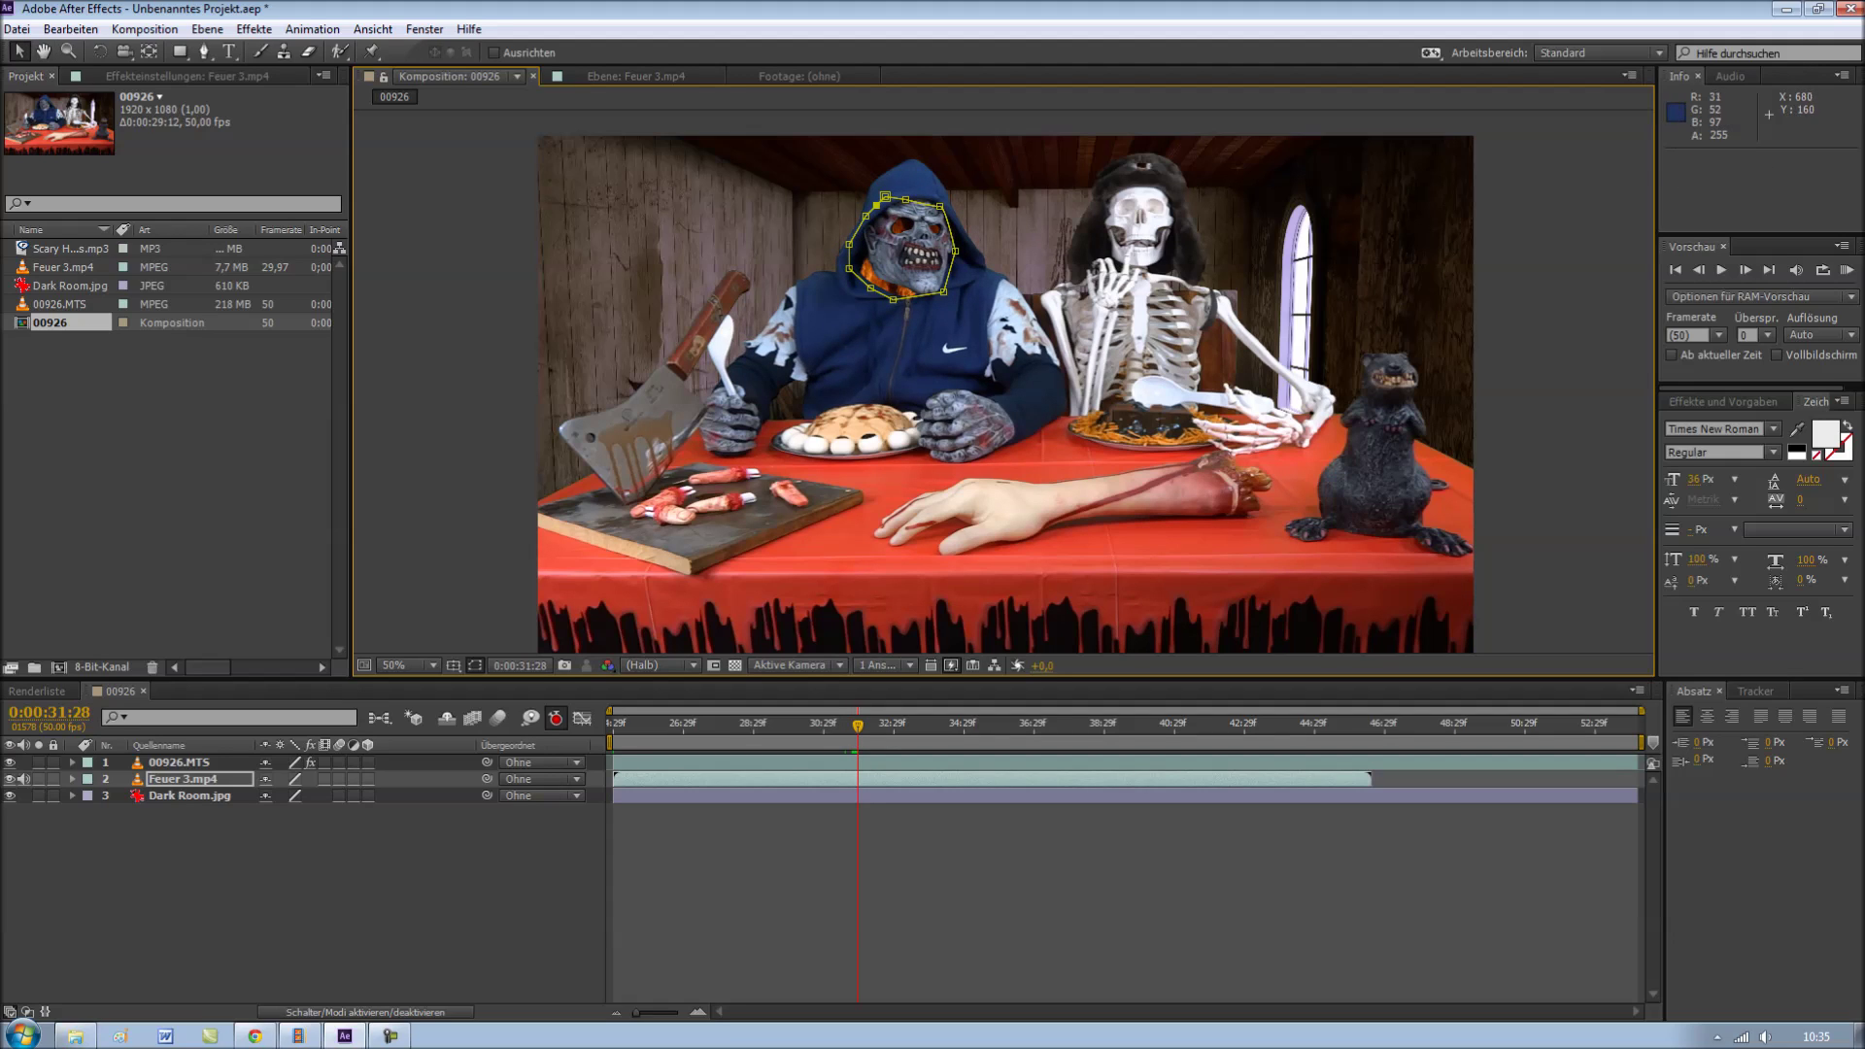
left_click(861, 244)
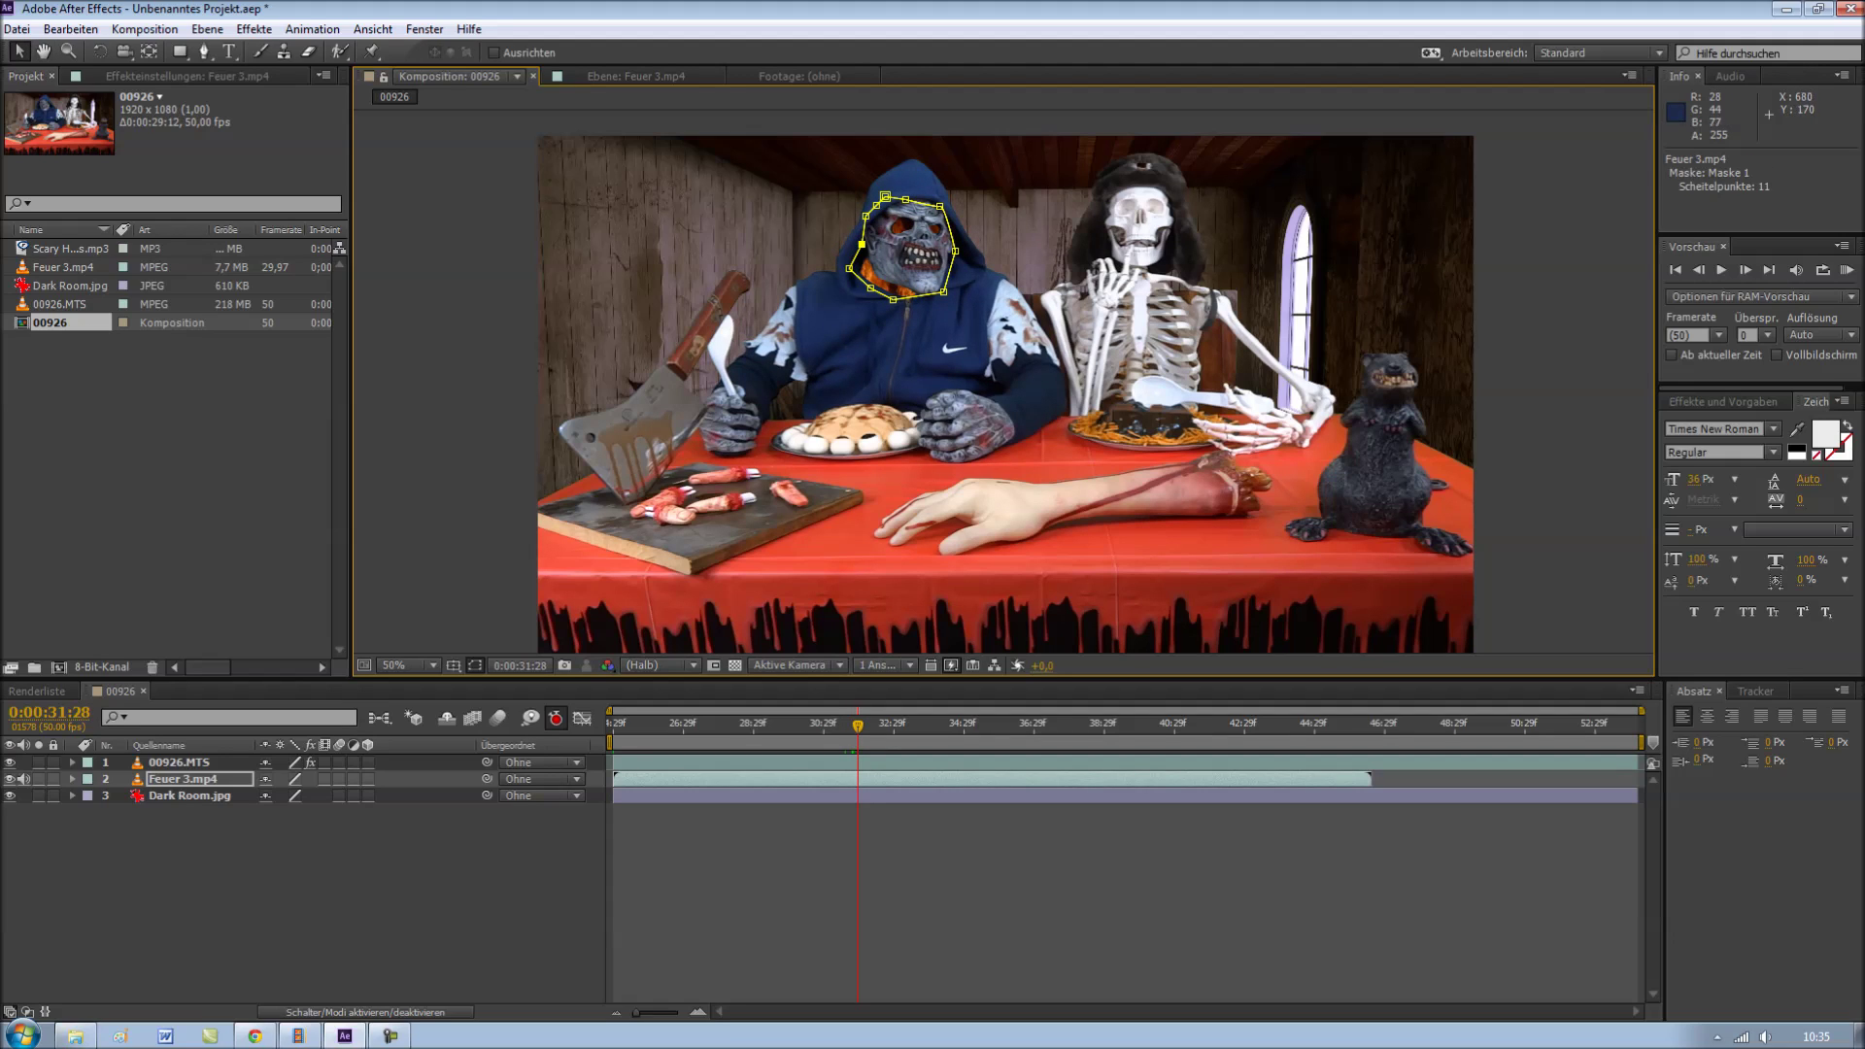
left_click_drag(885, 196, 895, 205)
double_click(901, 251)
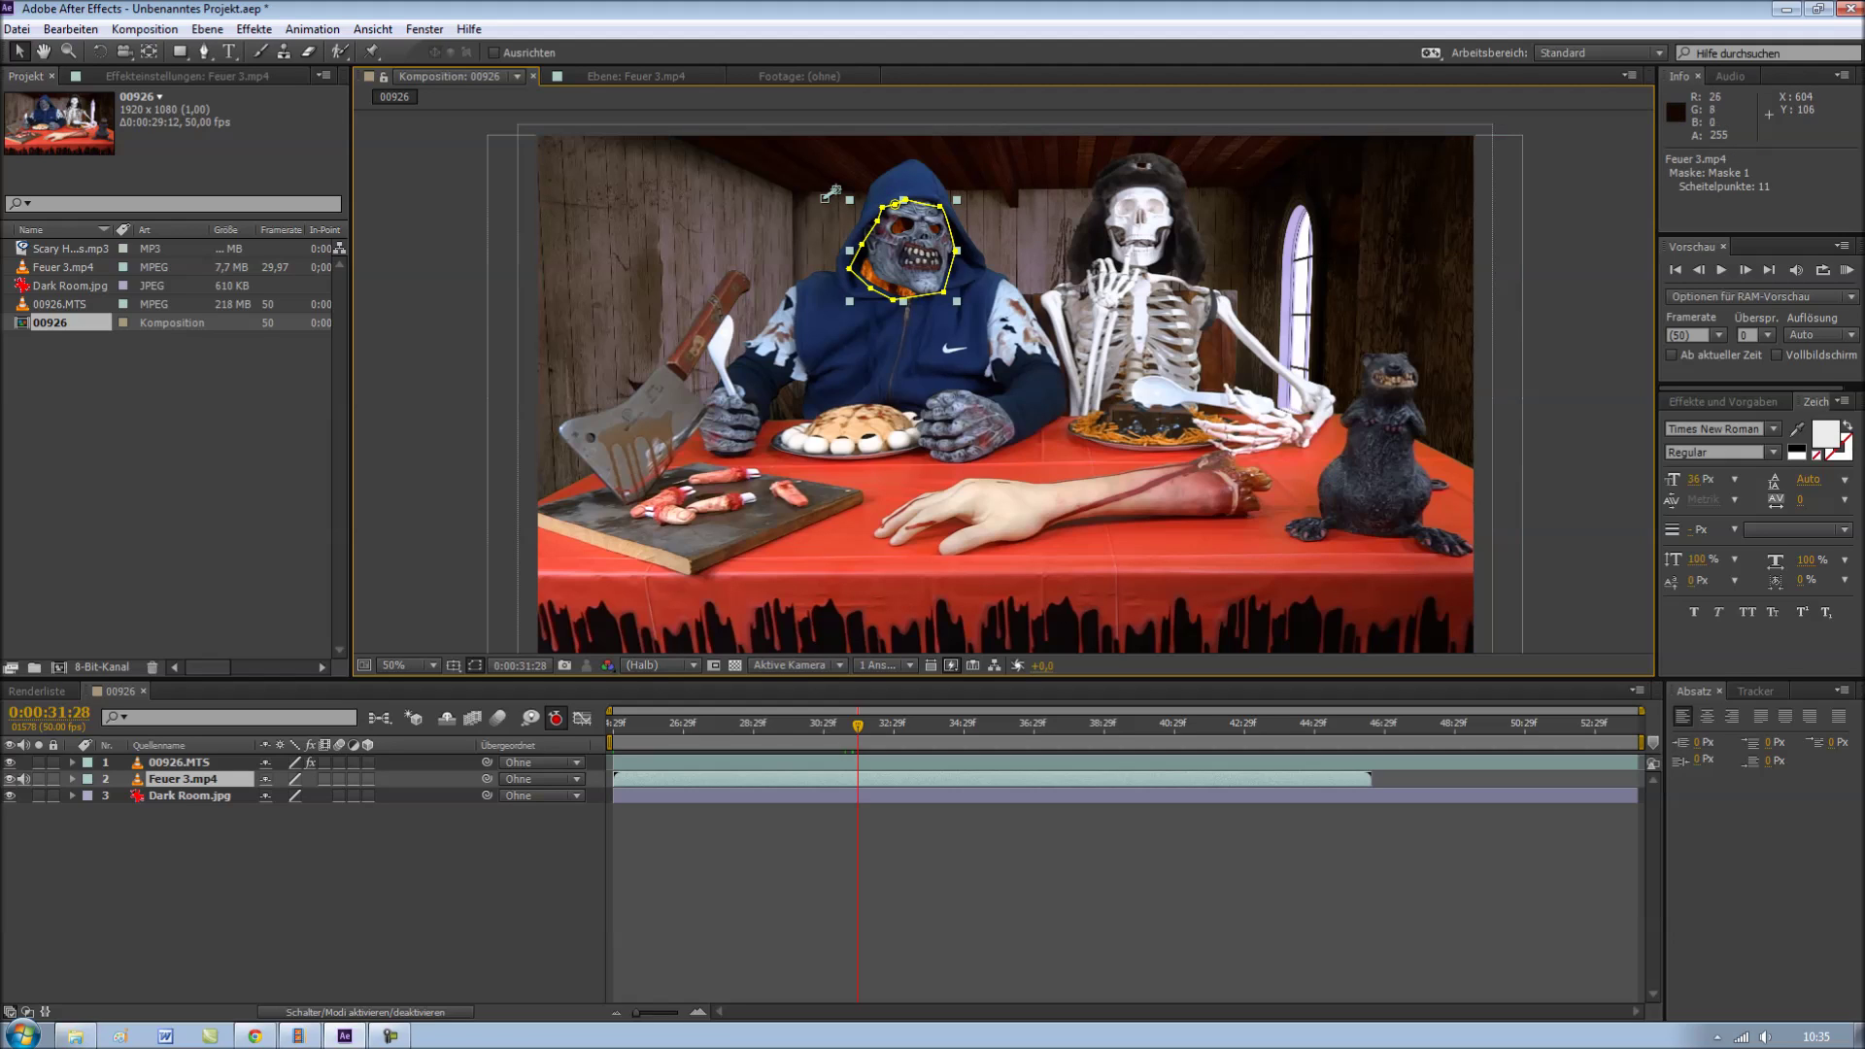
left_click_drag(858, 242, 865, 247)
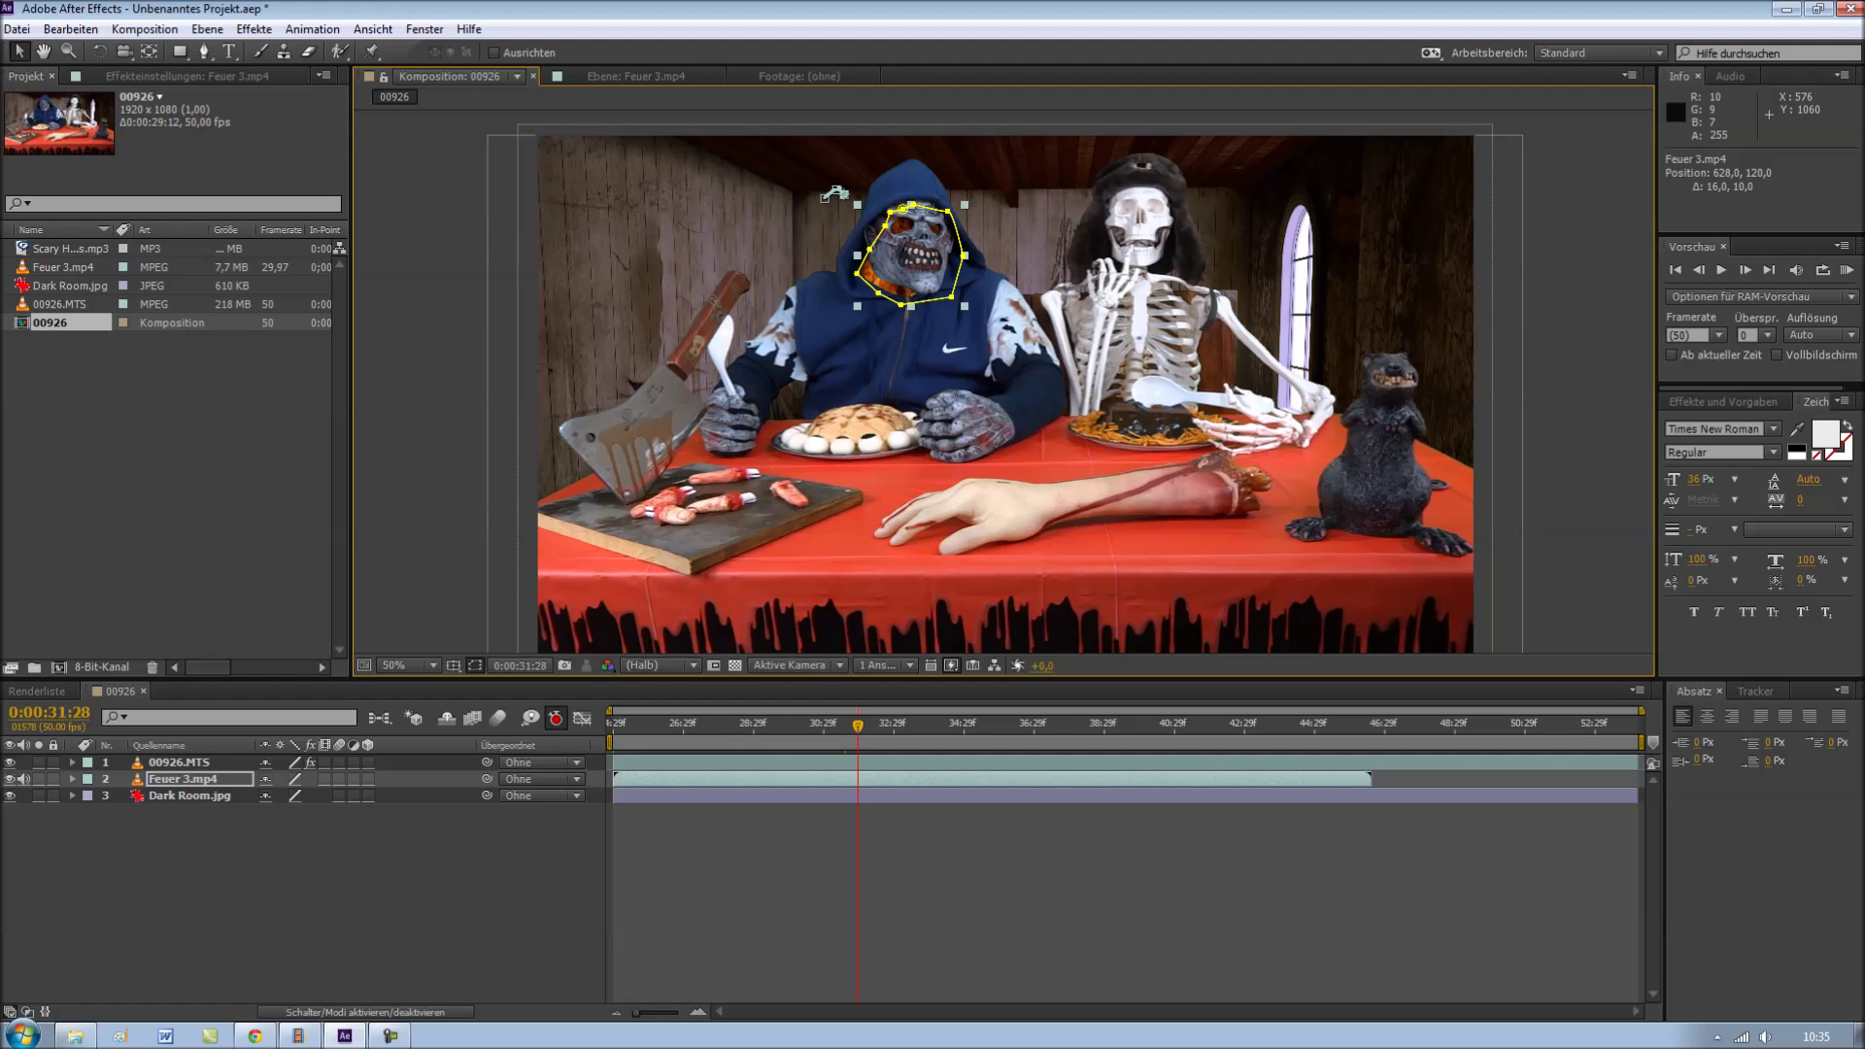
key("KP_0")
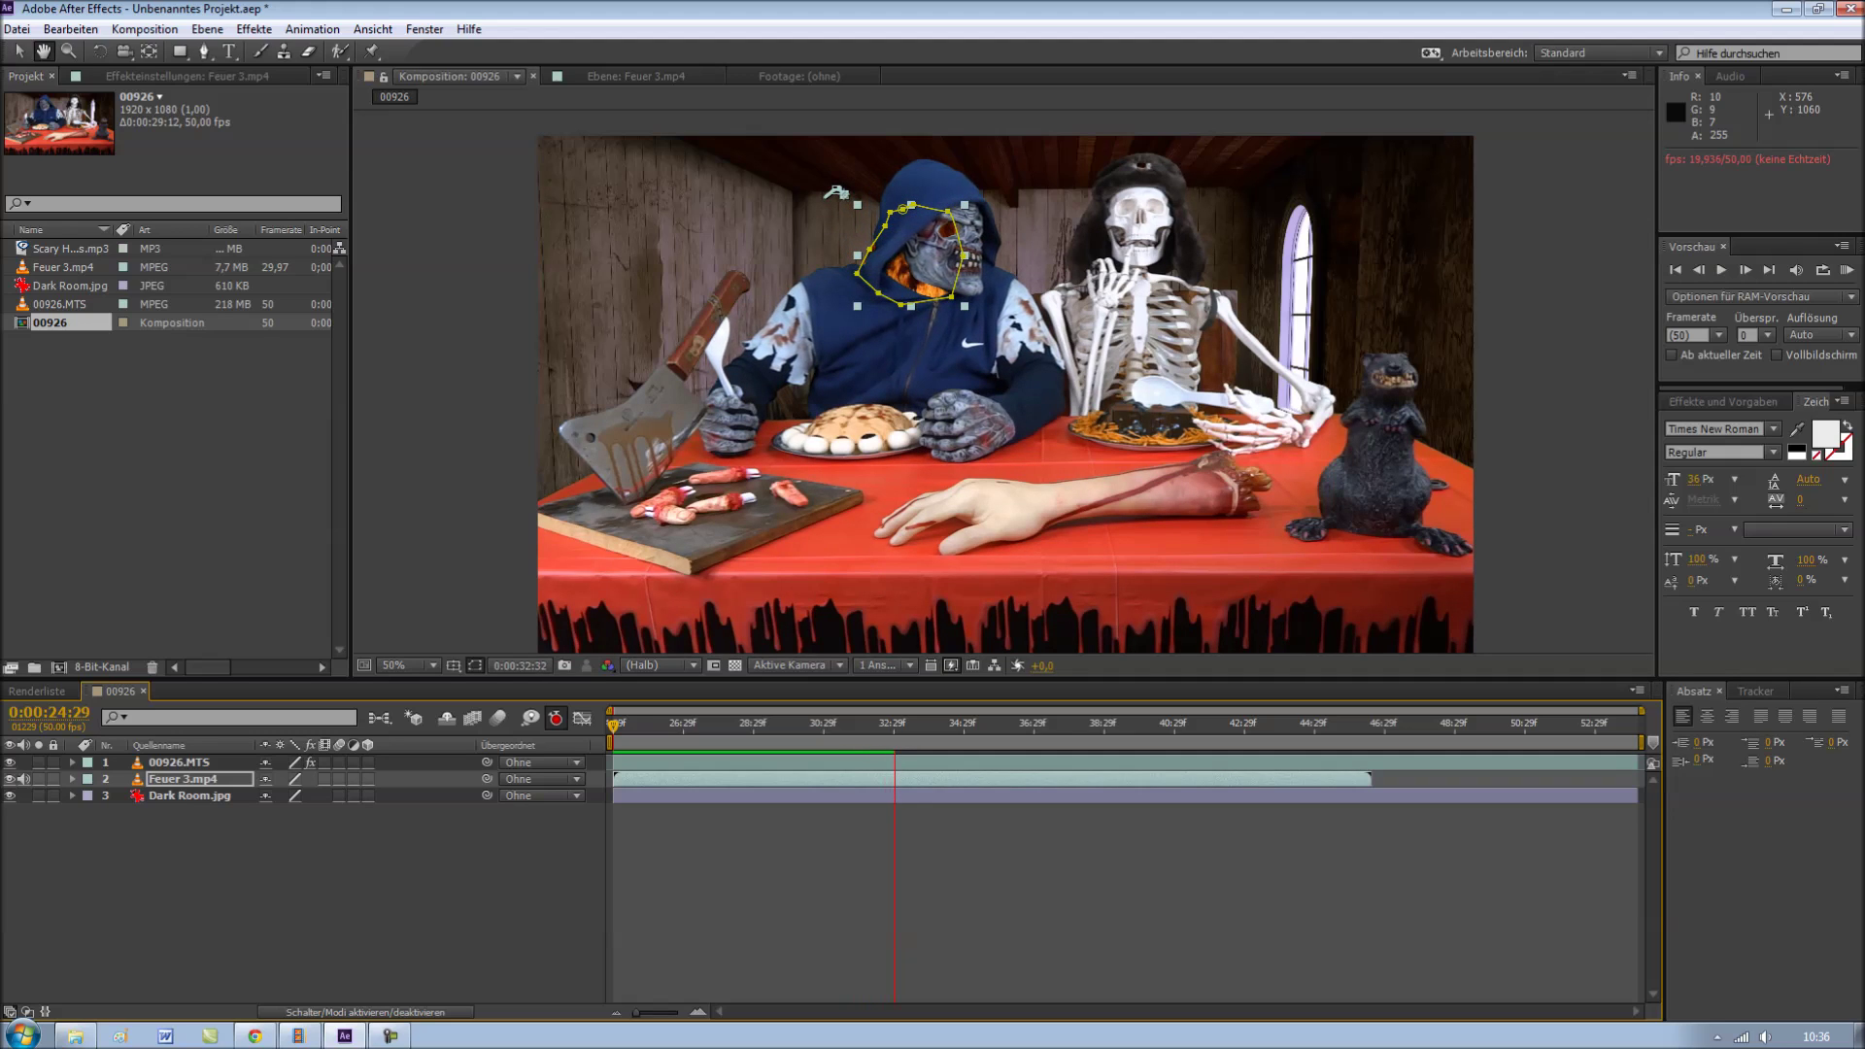
key("space")
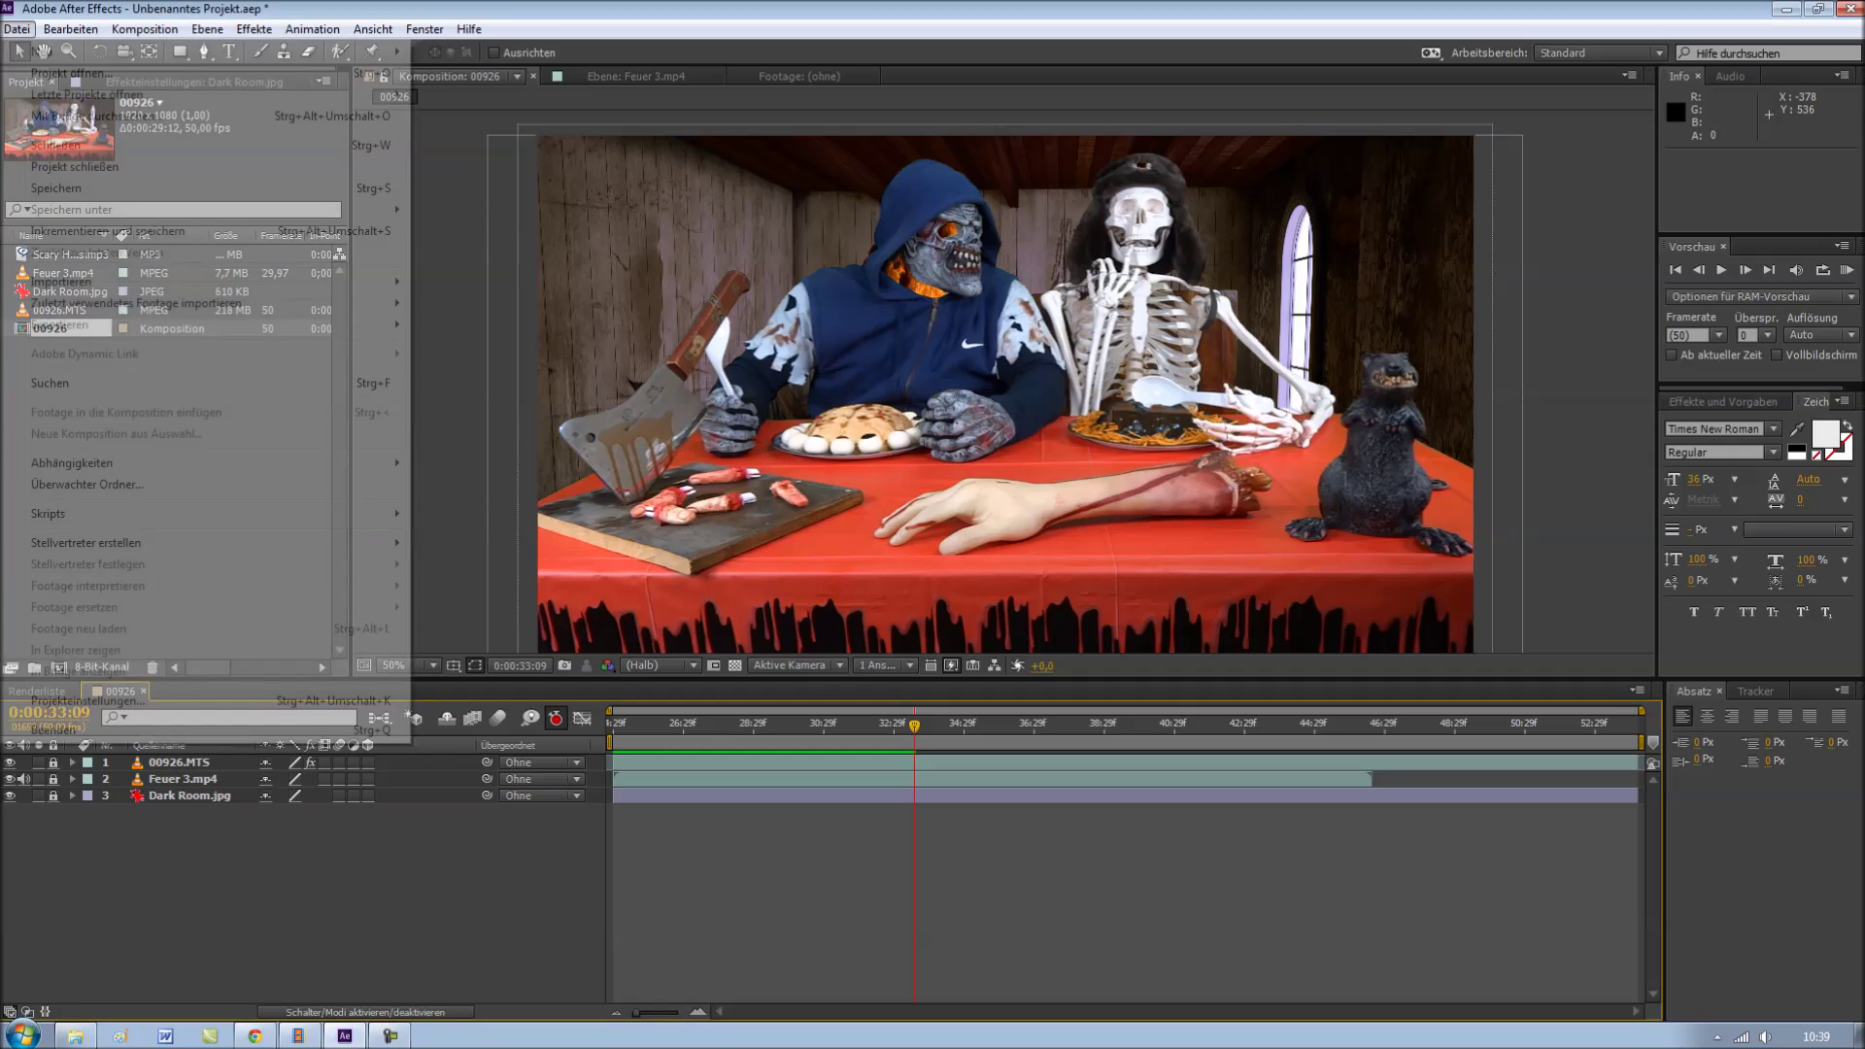
left_click(16, 29)
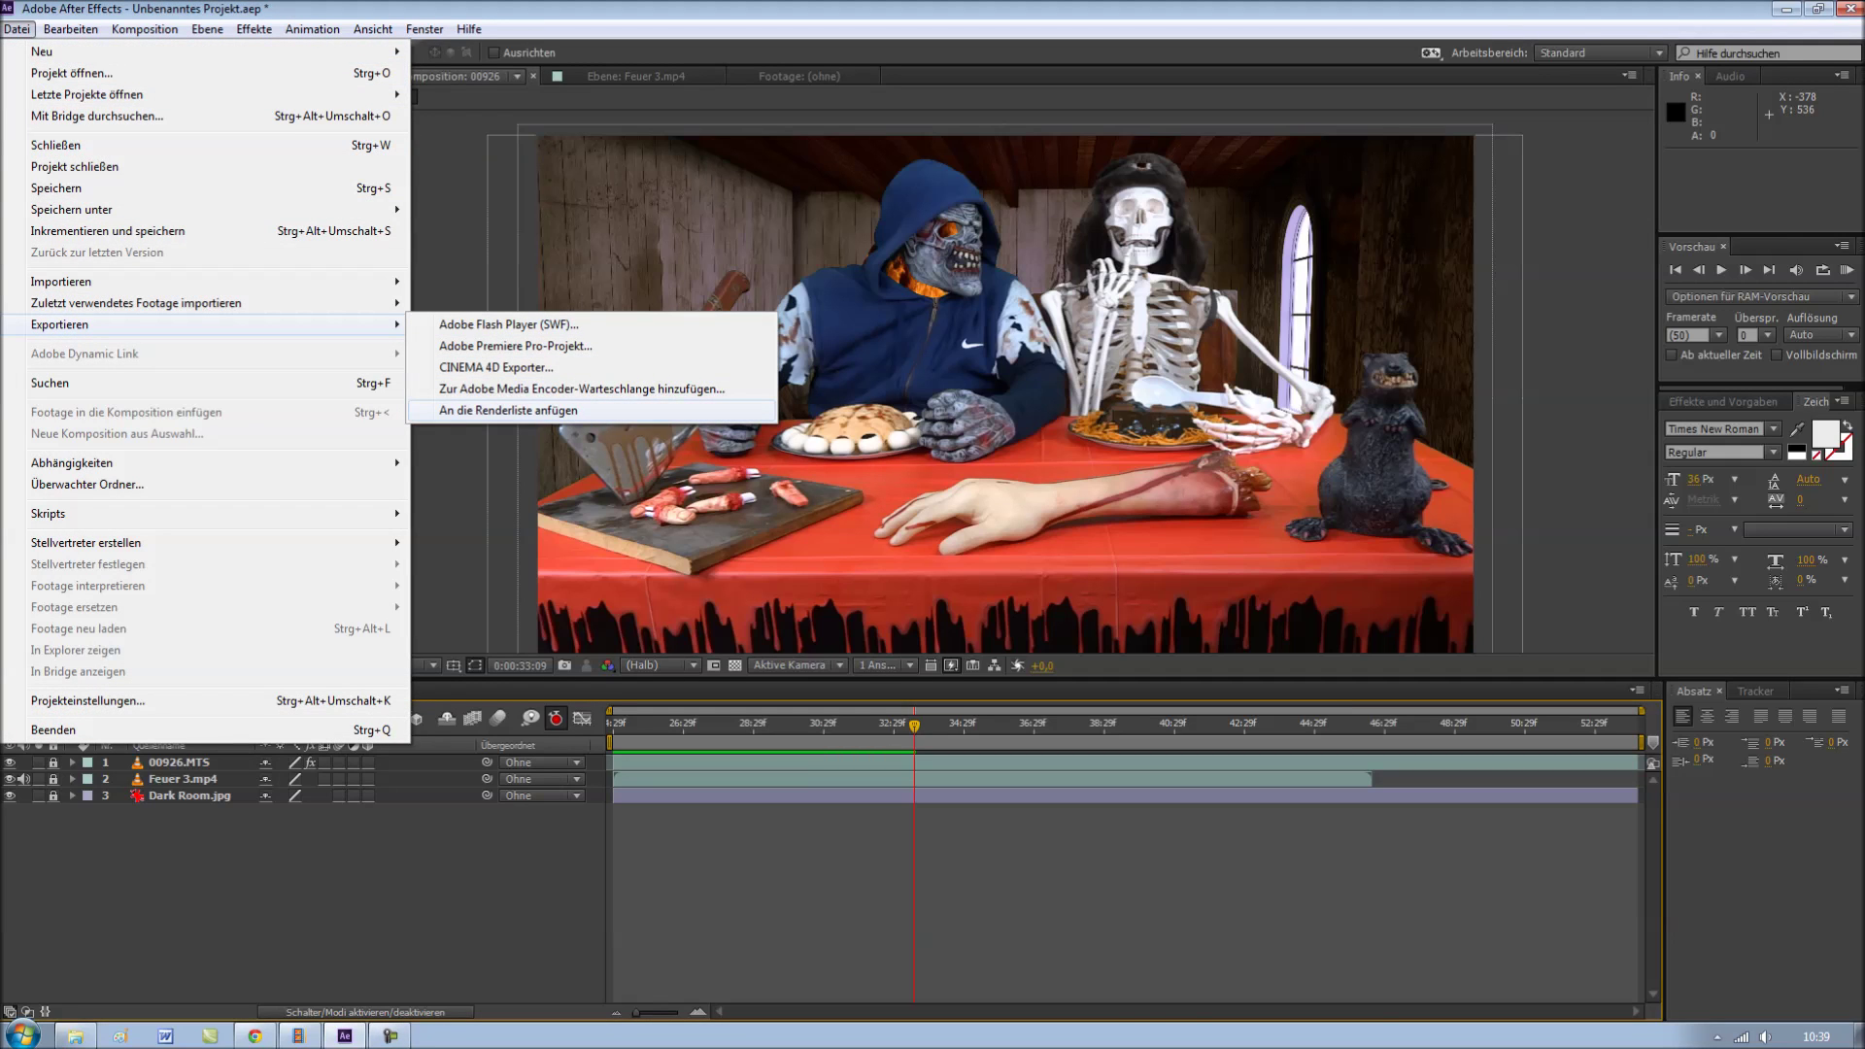
Add the 00926 composition to the render queue and render it to 00926.avi.
left_click(508, 410)
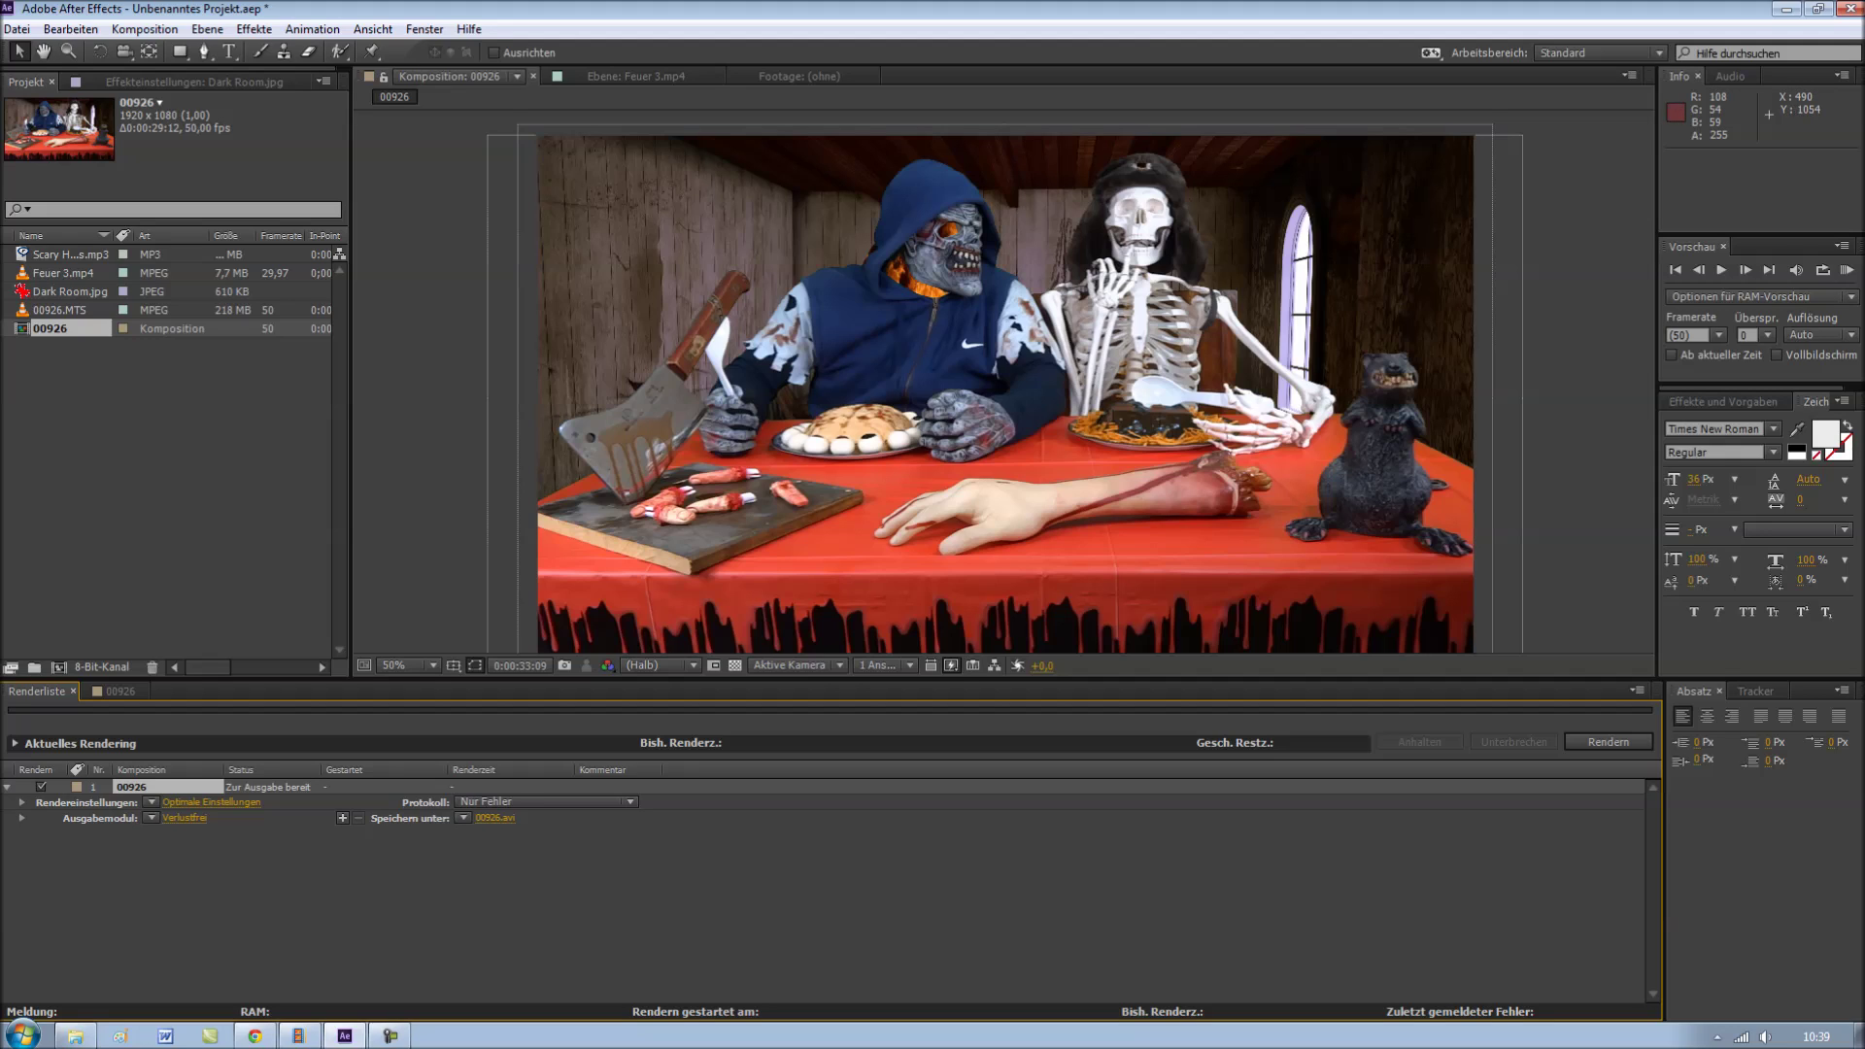
key("Return")
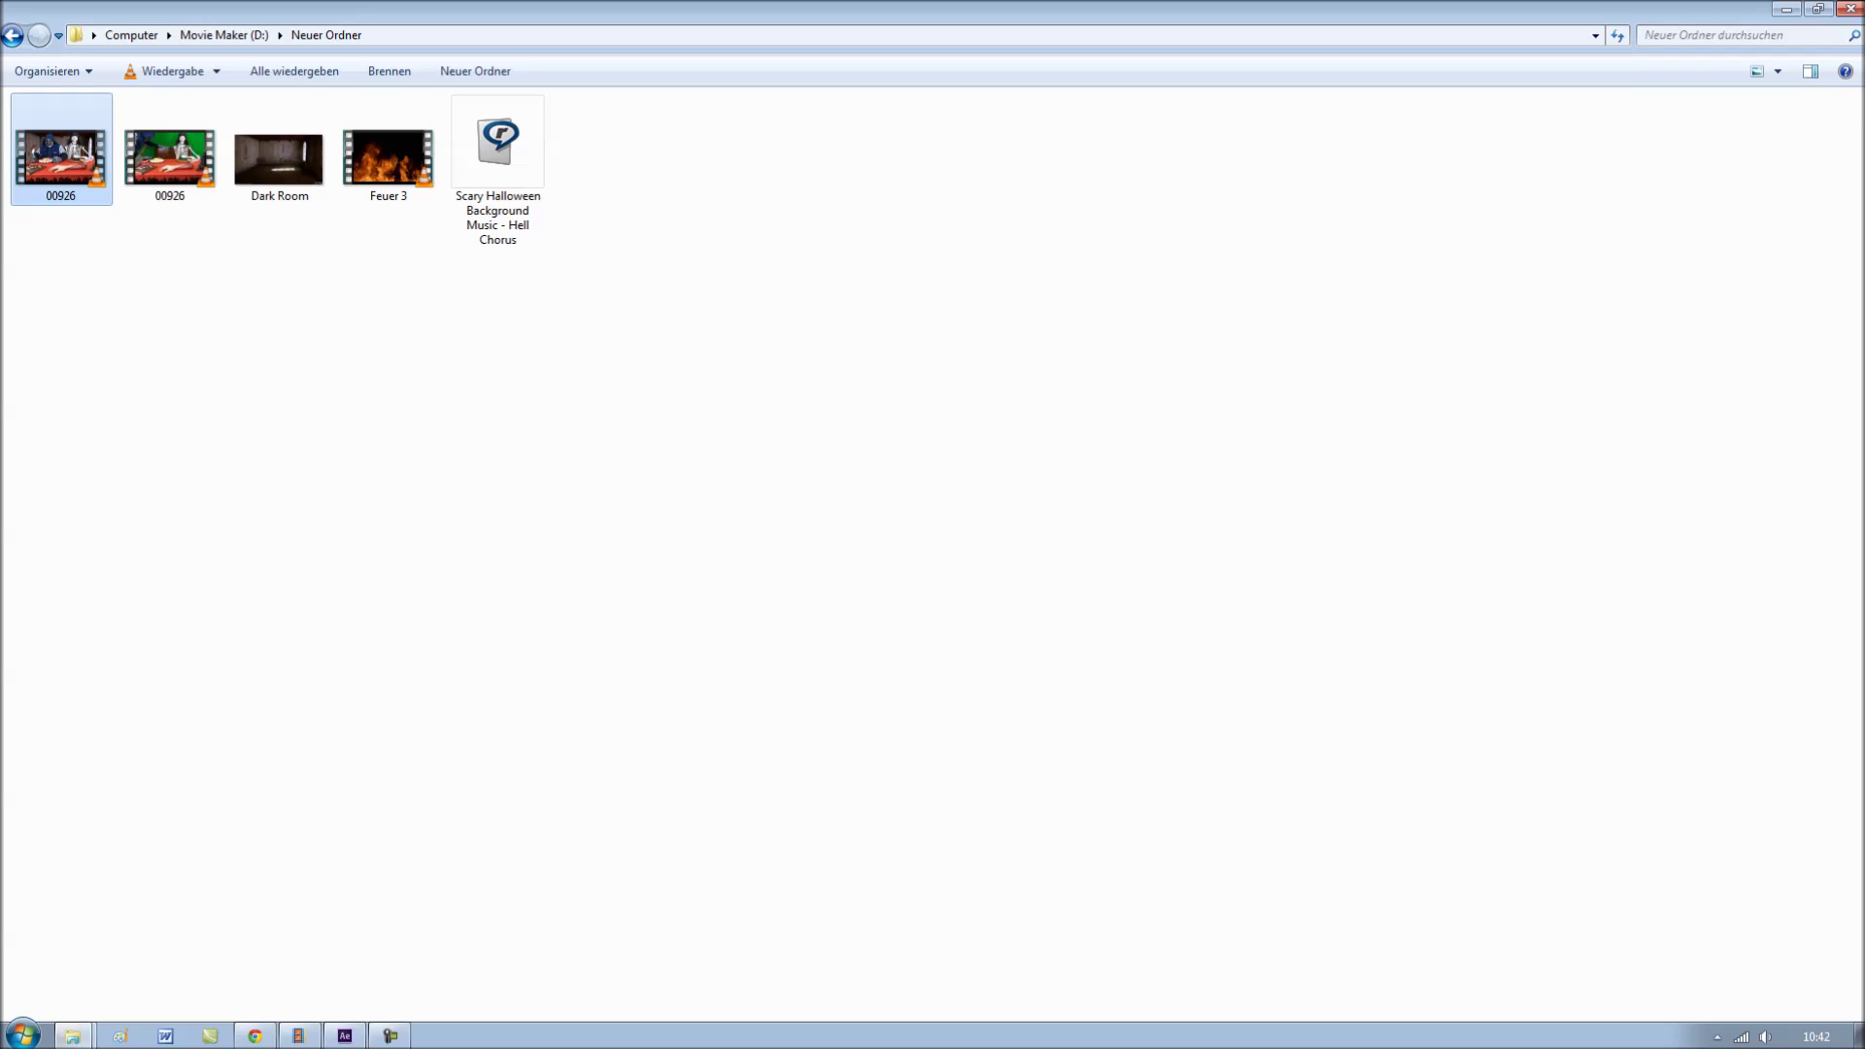
Check the rendered 00926.avi's 8,47 GB size in its properties, then play the video.
key("shift+F10")
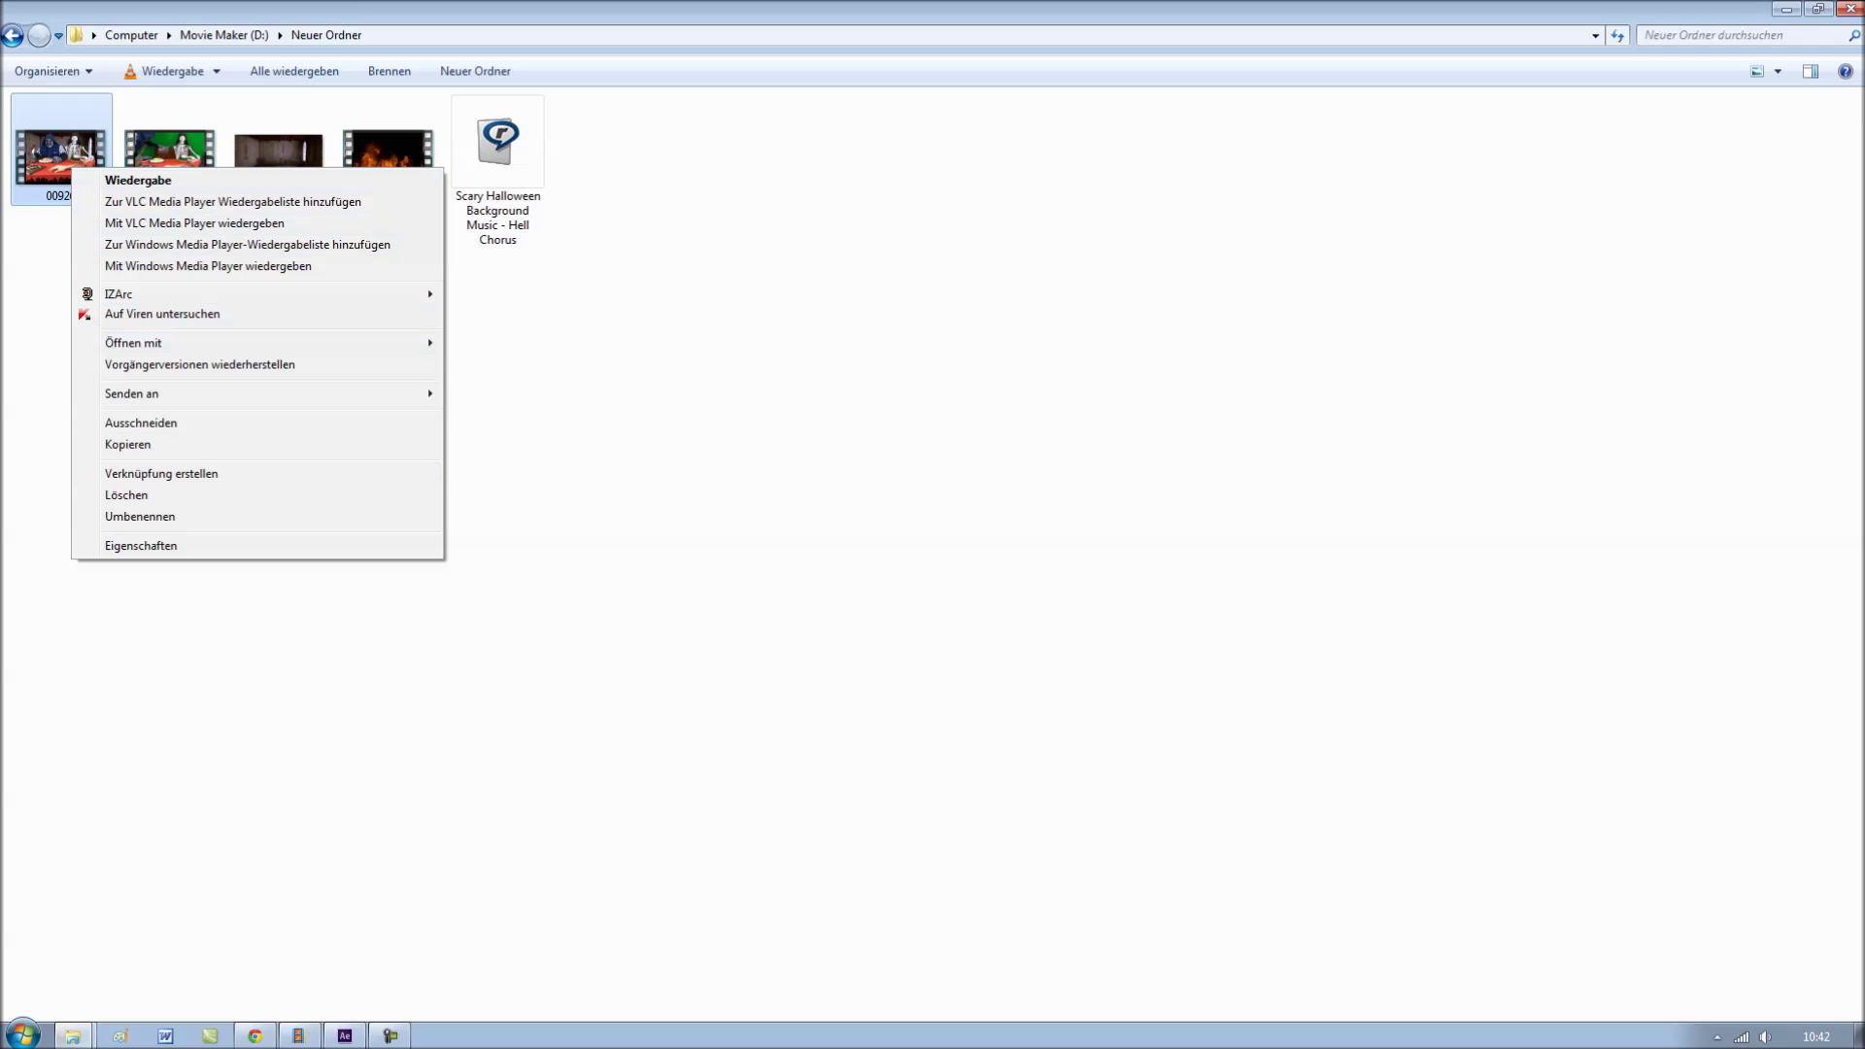
key("Up")
key("Return")
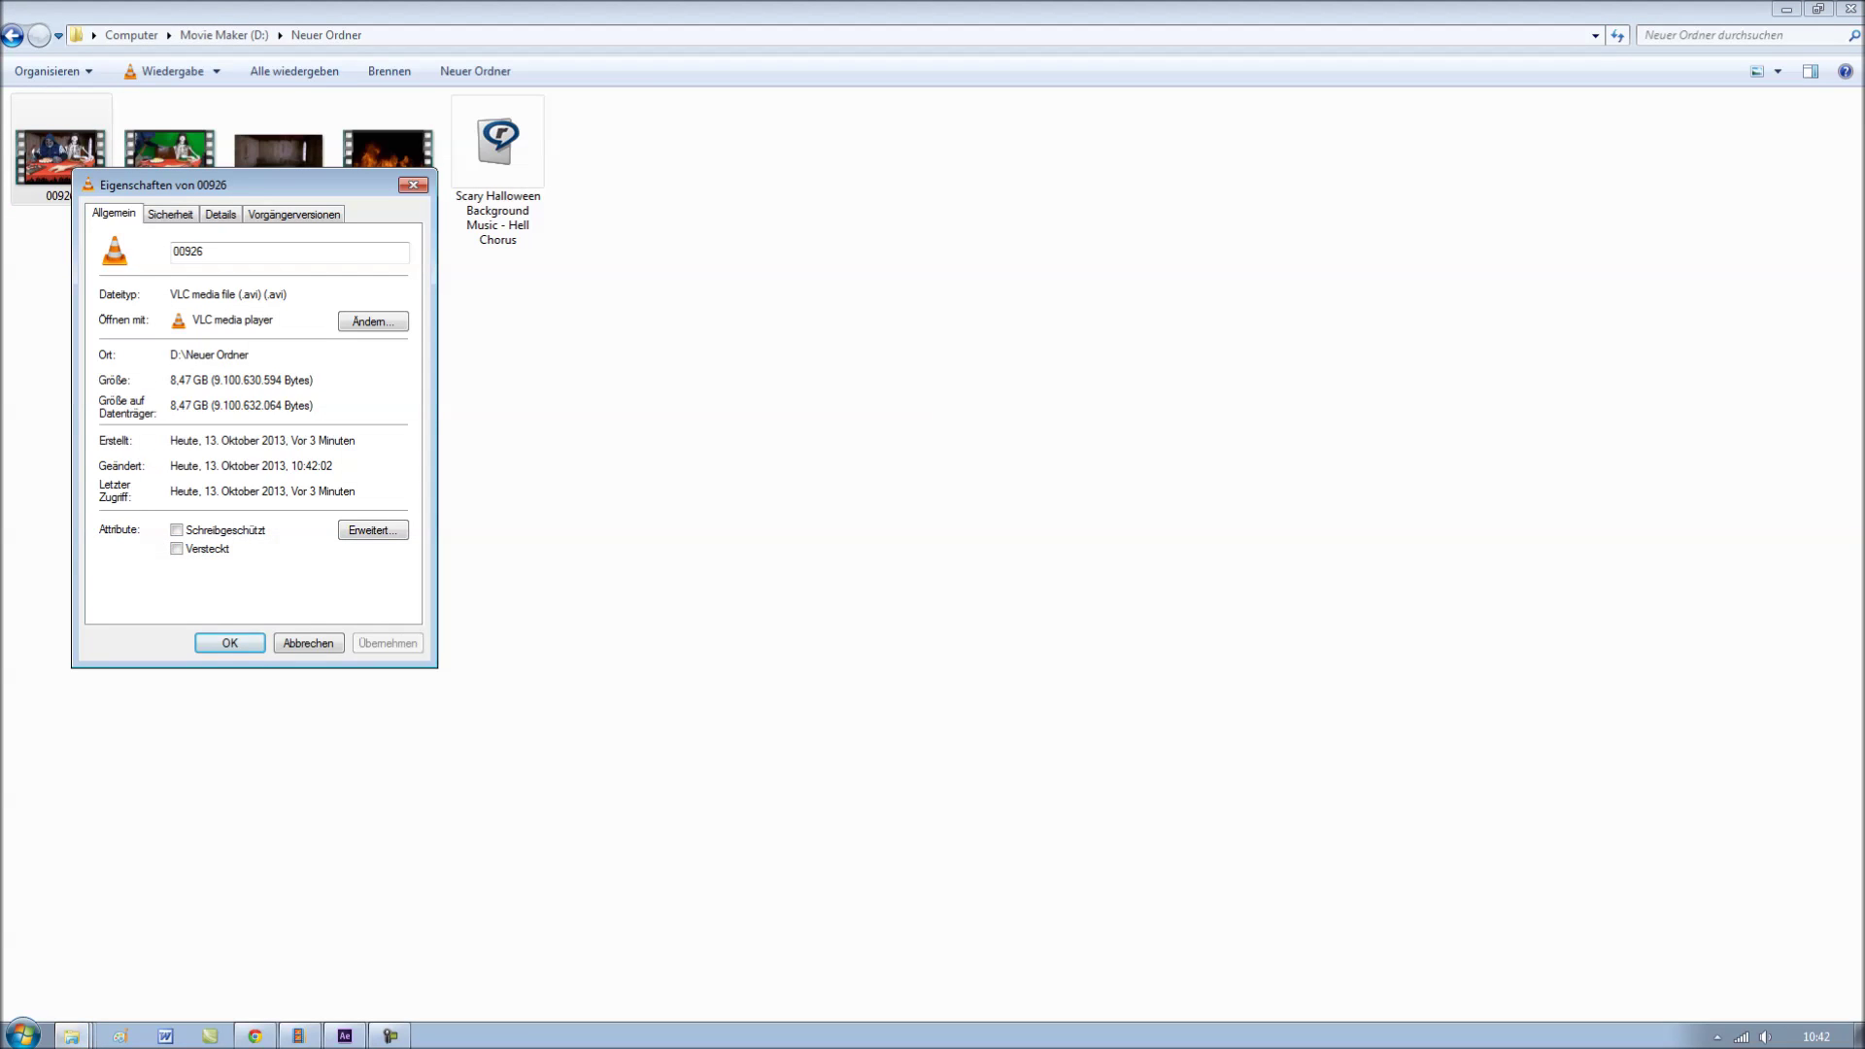
left_click_drag(171, 379, 210, 380)
left_click(413, 184)
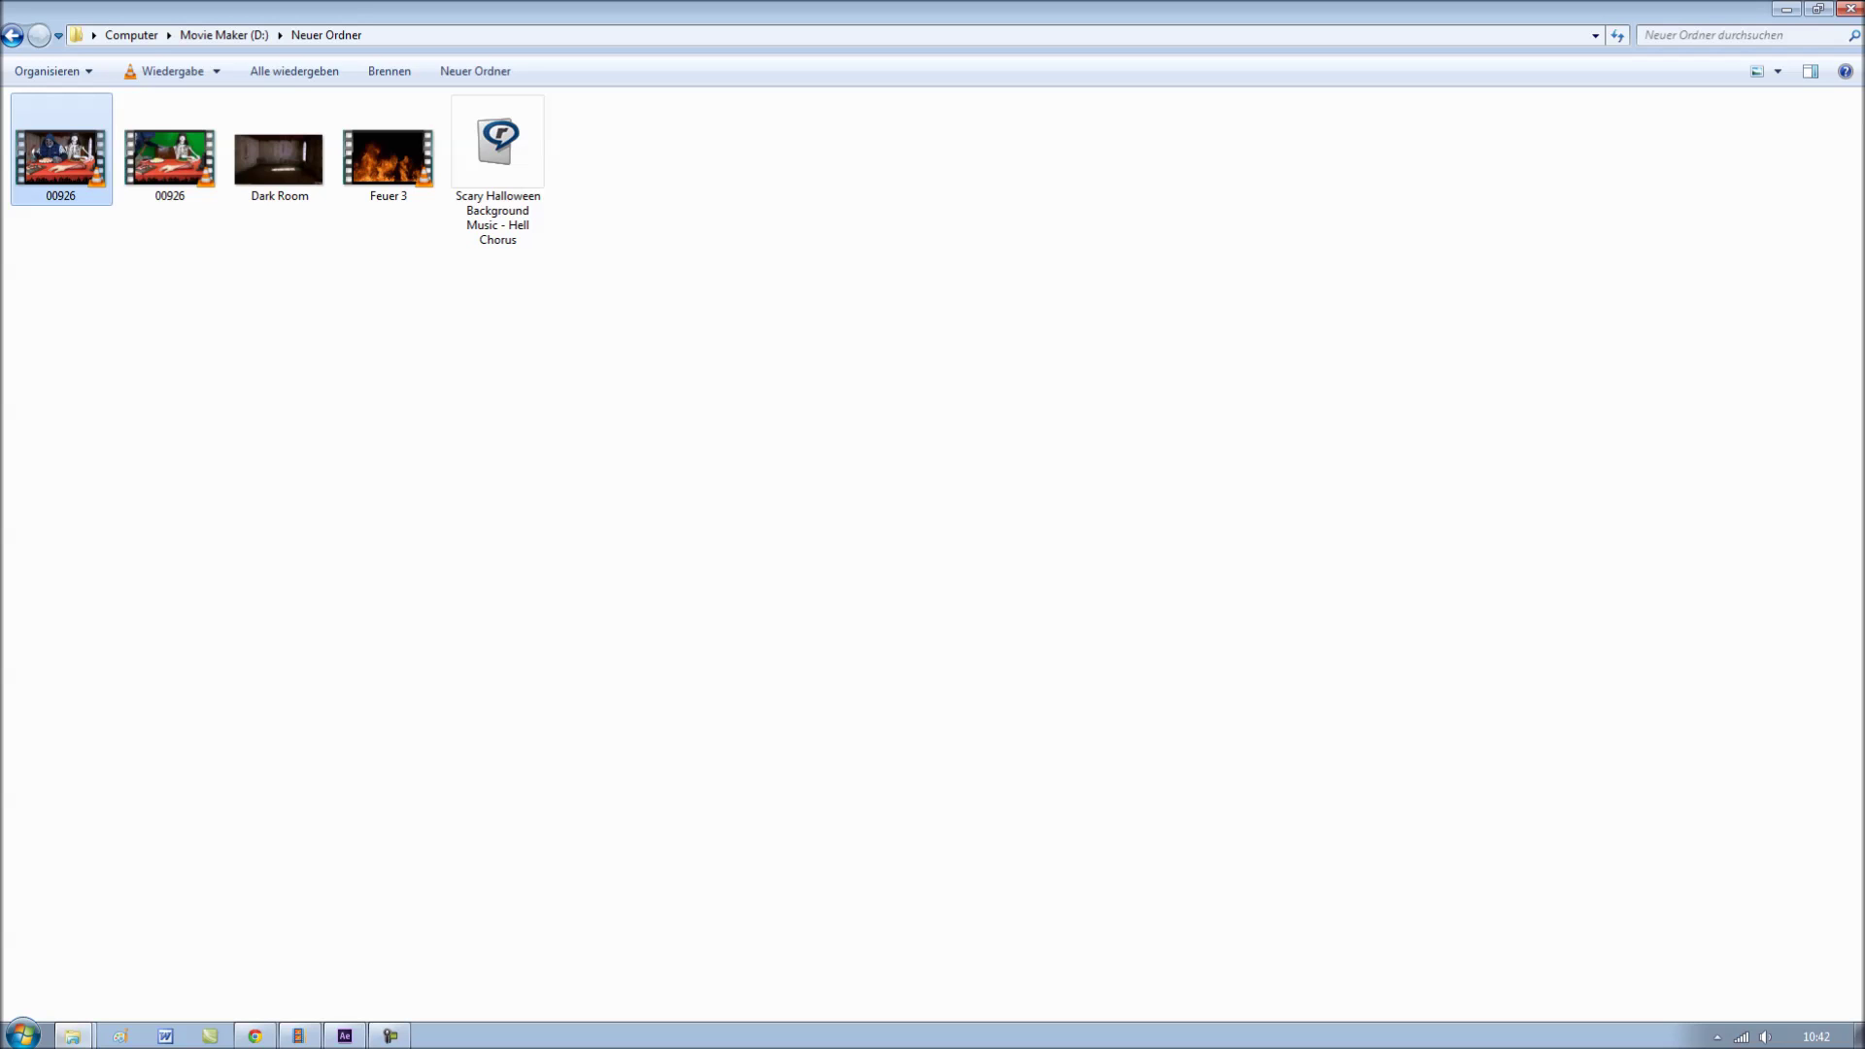
key("Return")
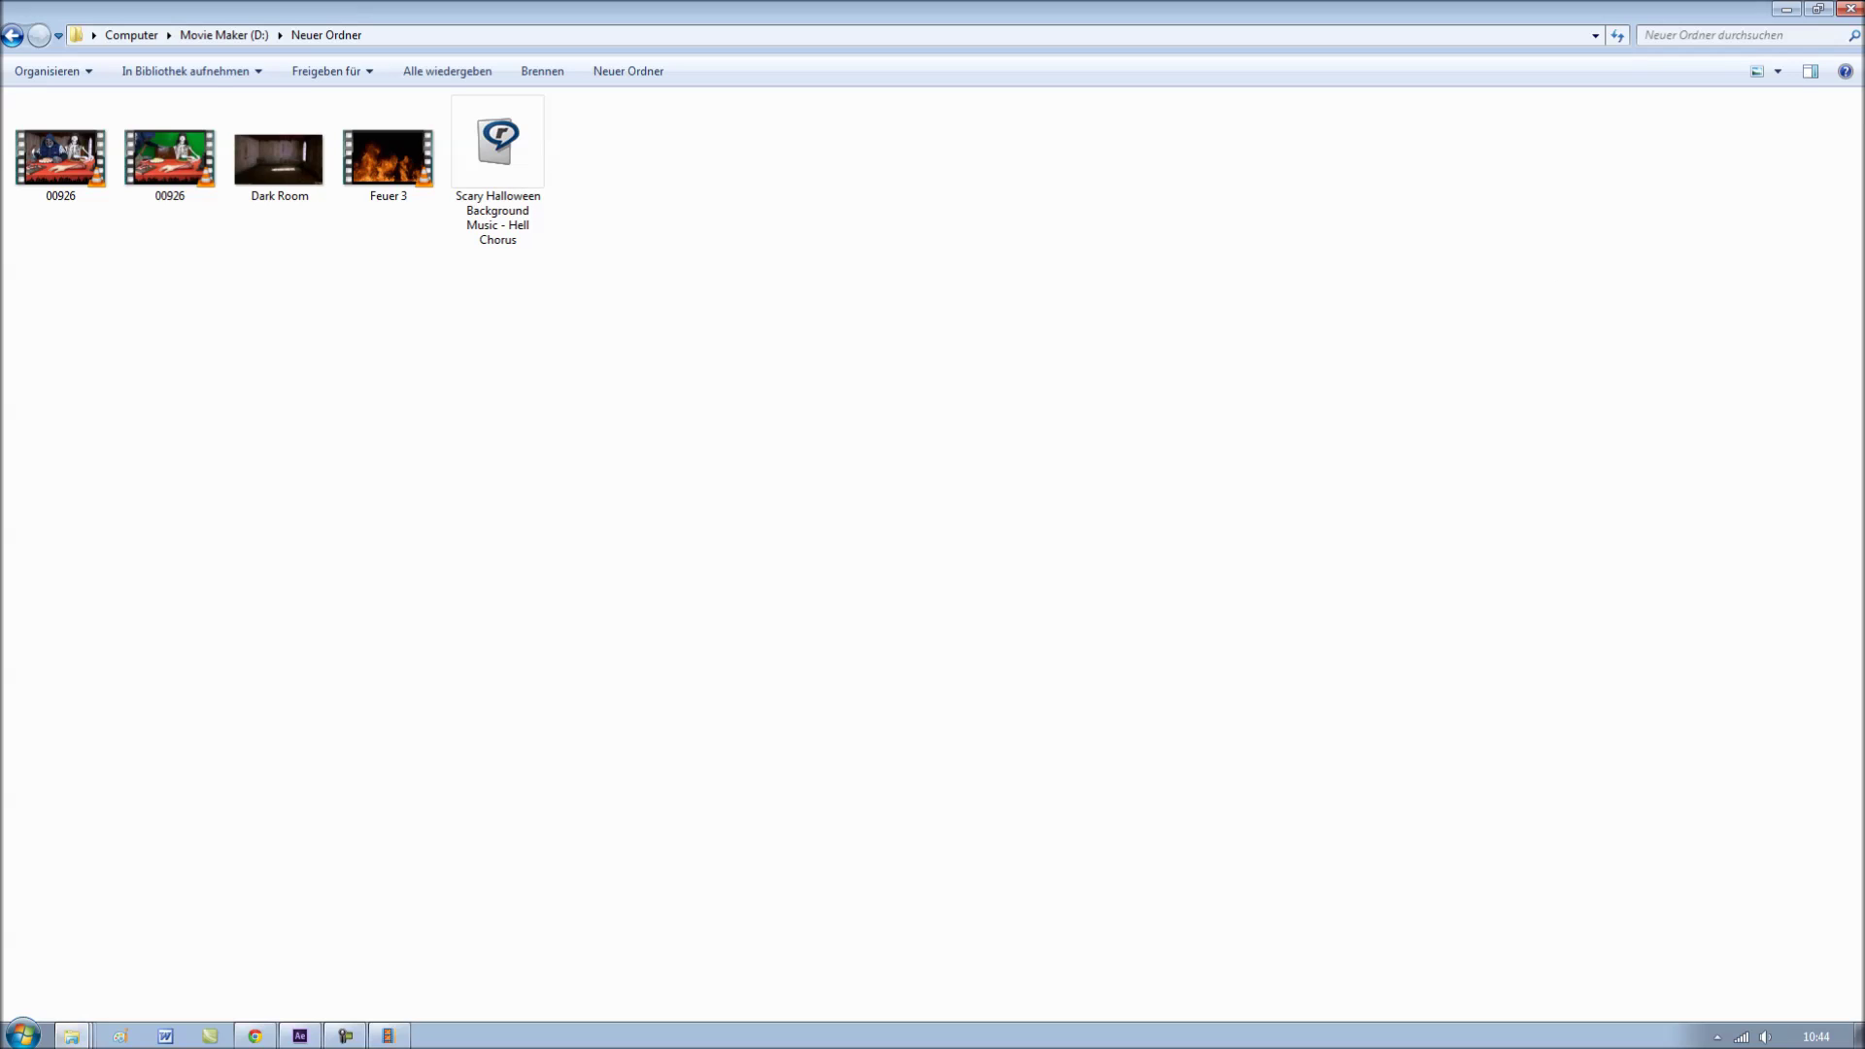
Open the Properties window of the original 00926.MTS clip and move it aside.
right_click(166, 142)
key("Escape")
key("space")
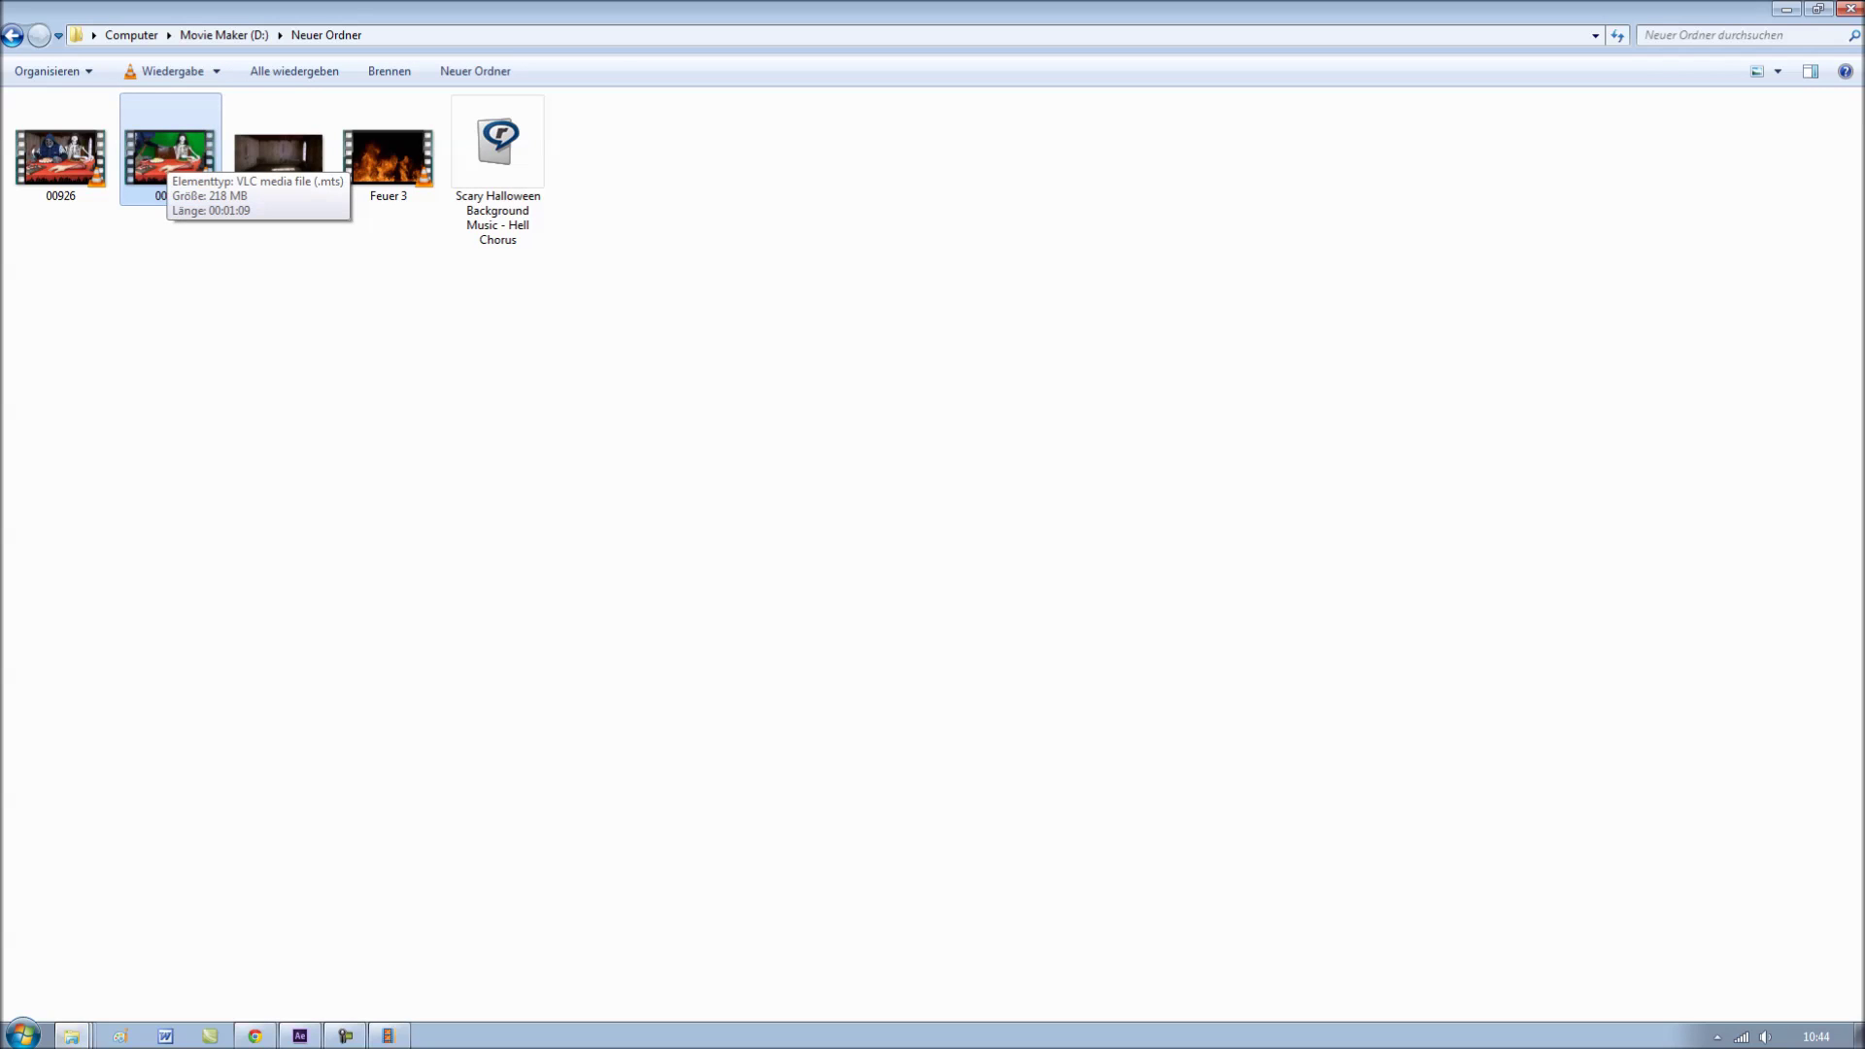
key("Menu")
key("Up")
key("Return")
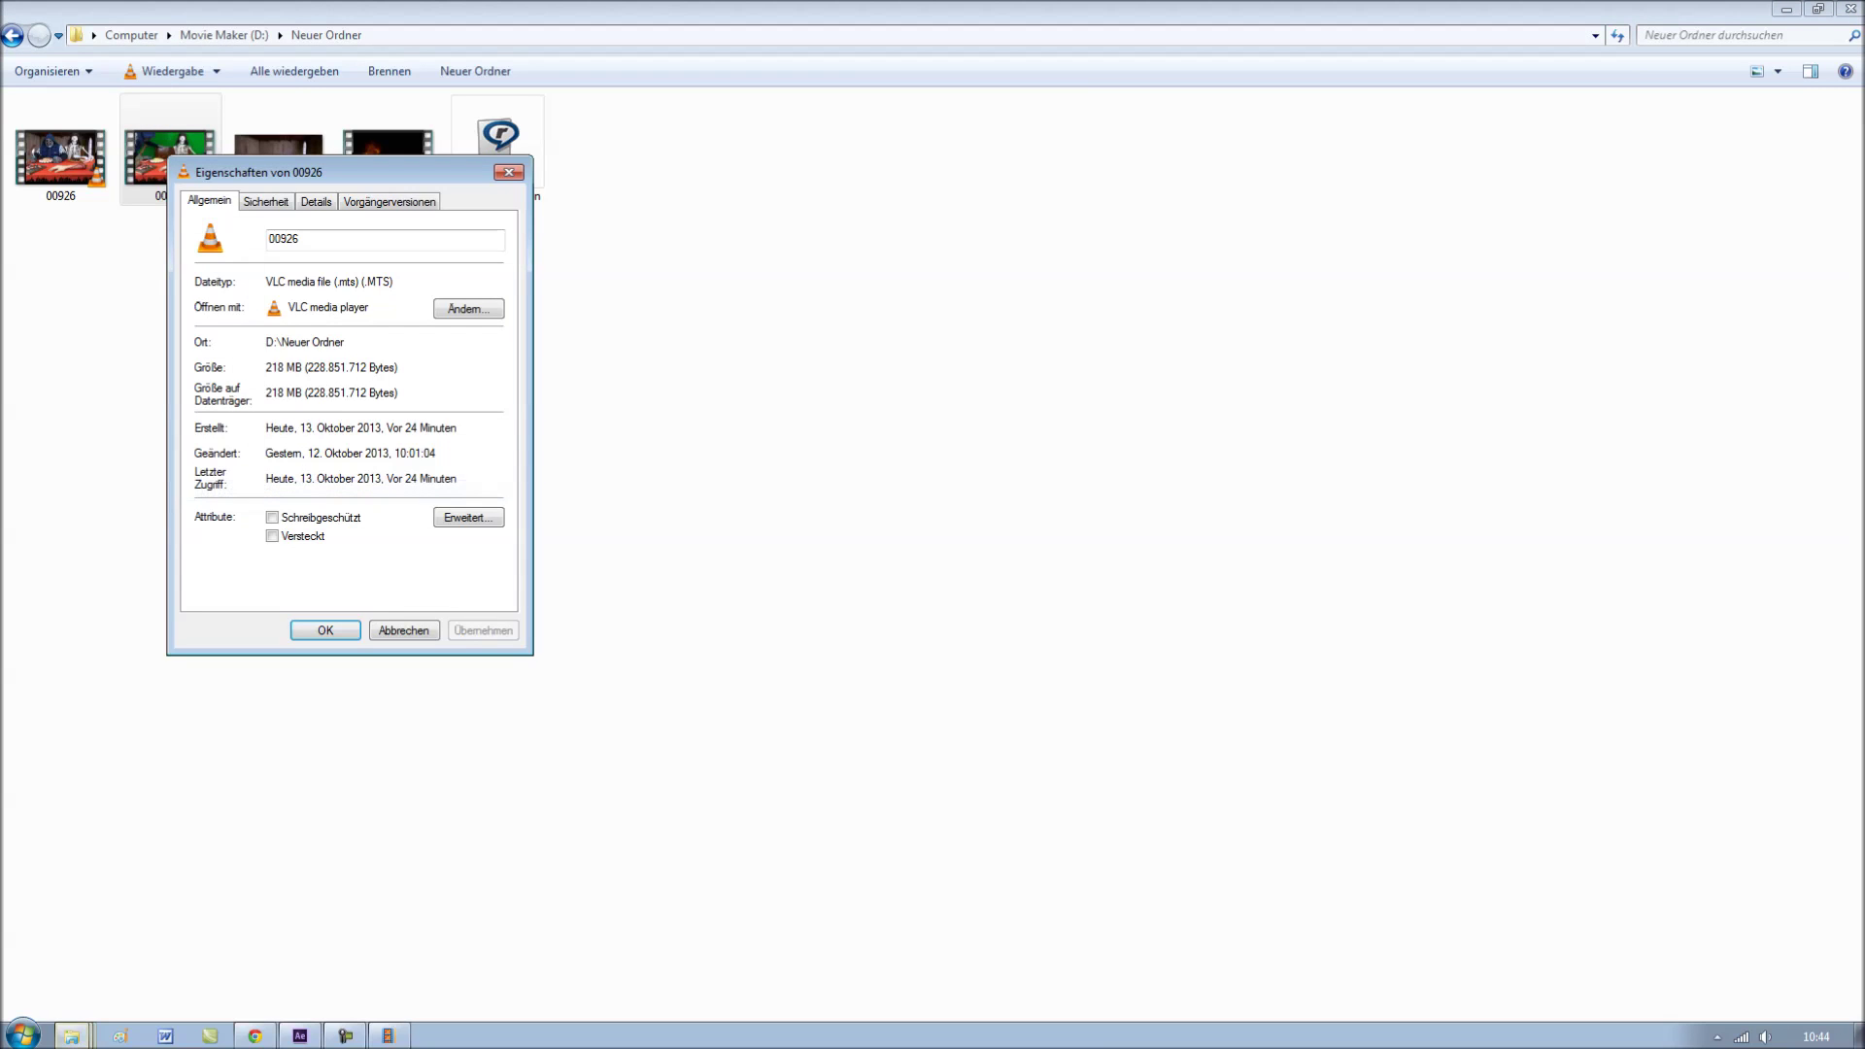
left_click_drag(320, 172, 736, 220)
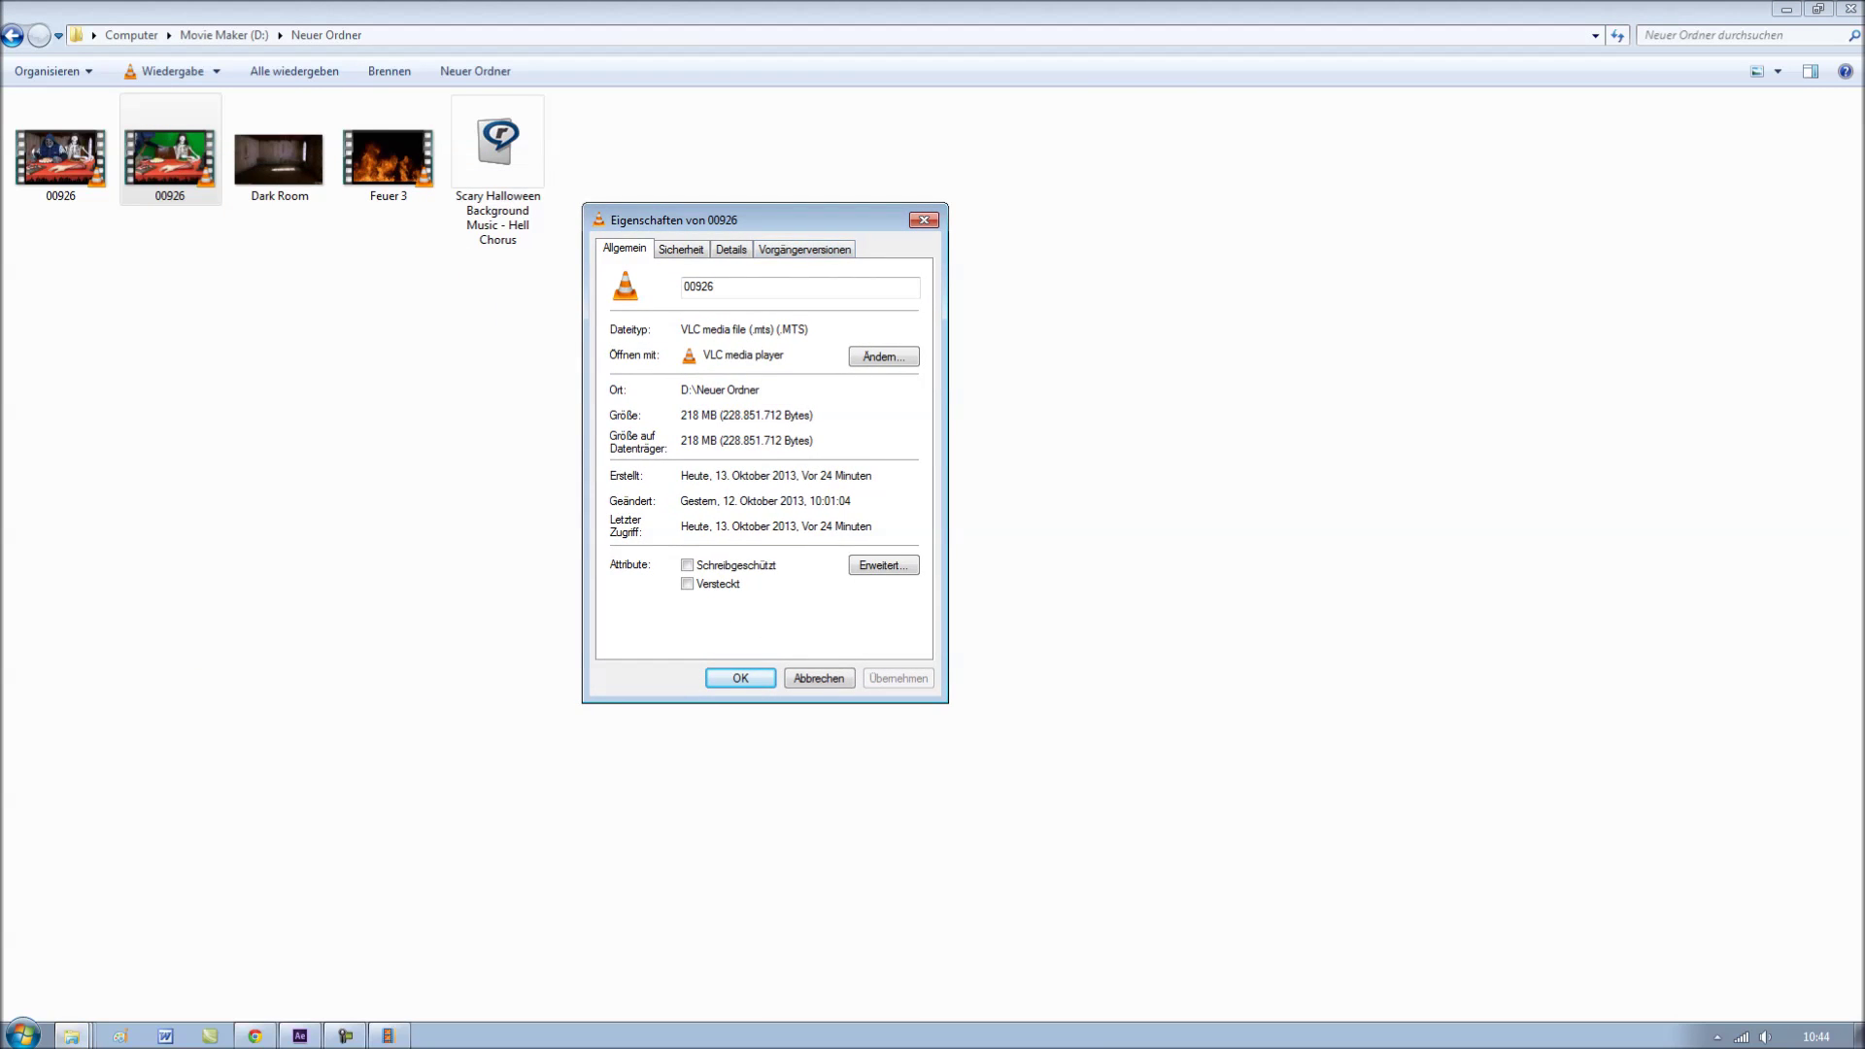
Scroll the Details tab through the 48 kHz stereo audio to the 00926.MTS file name.
key("ctrl+Tab")
key("ctrl+Tab")
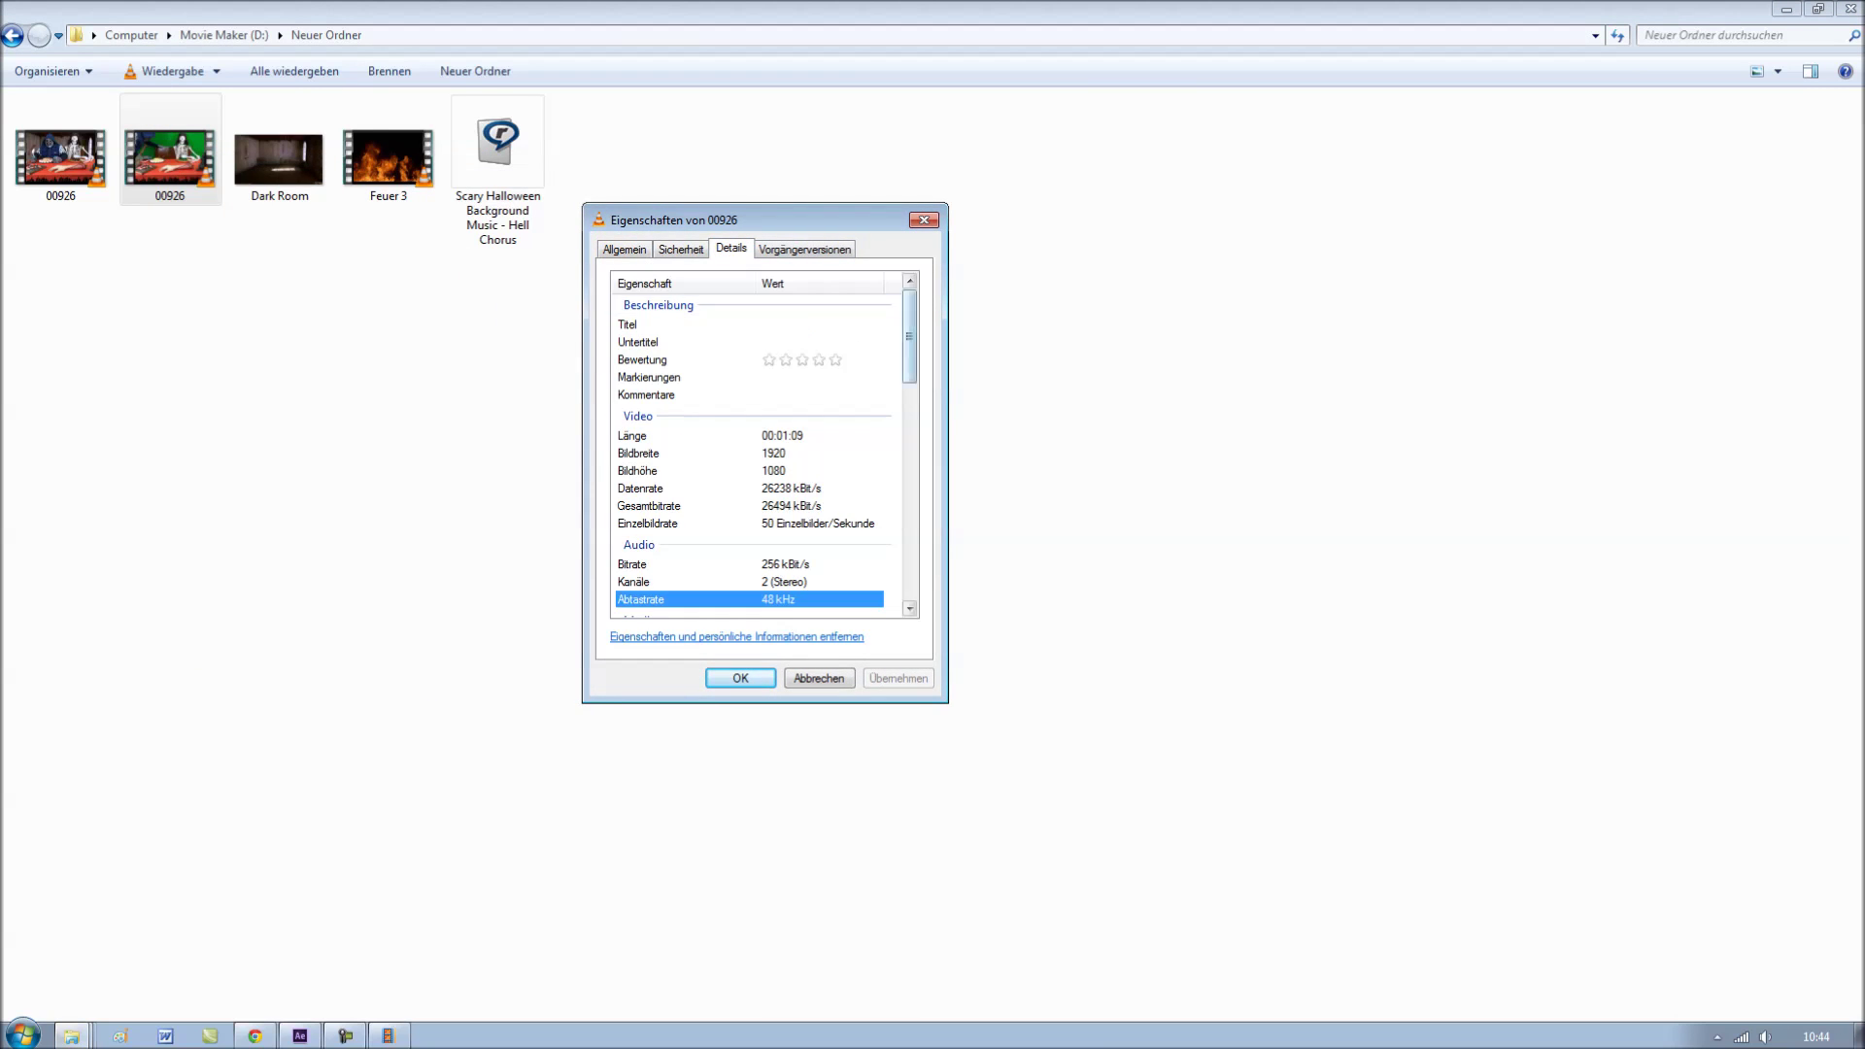
scroll(758, 446, "down", 2)
scroll(758, 447, "down", 2)
scroll(758, 447, "down", 2)
scroll(758, 447, "down", 3)
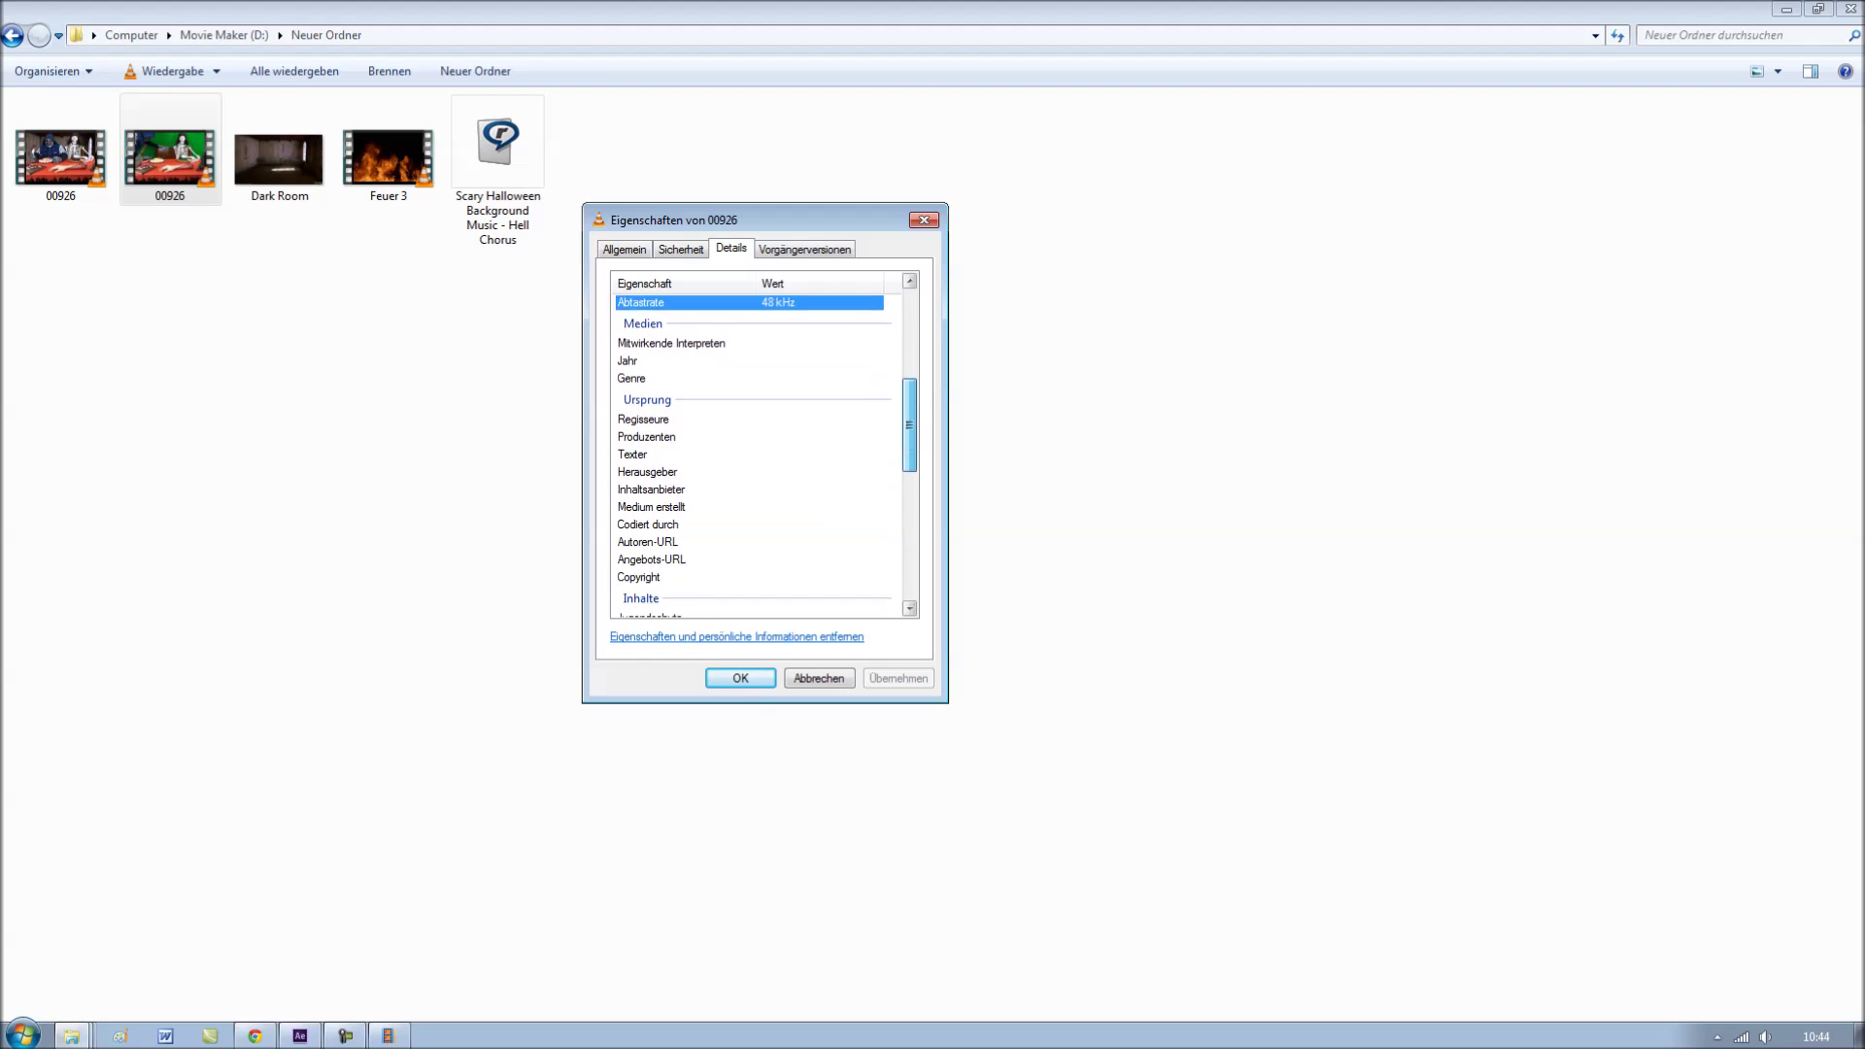
scroll(758, 447, "down", 3)
scroll(757, 447, "down", 3)
scroll(758, 447, "down", 2)
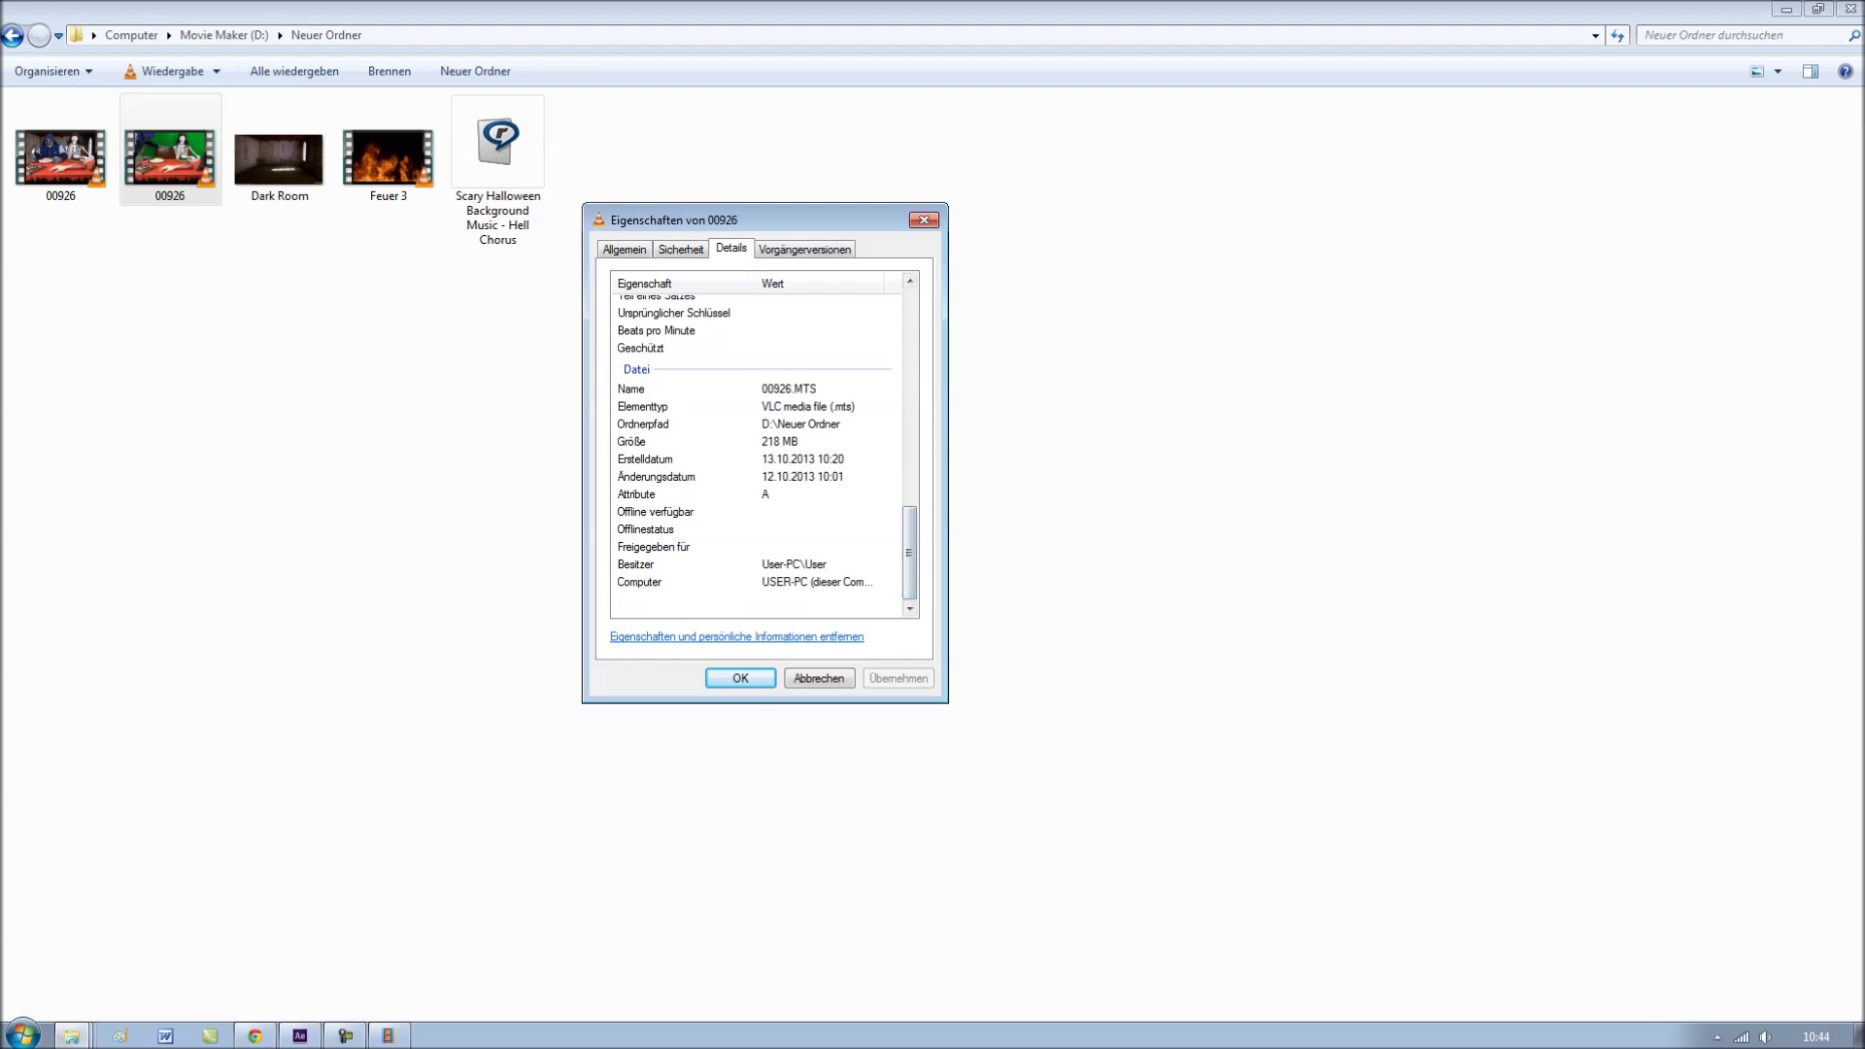
left_click(680, 389)
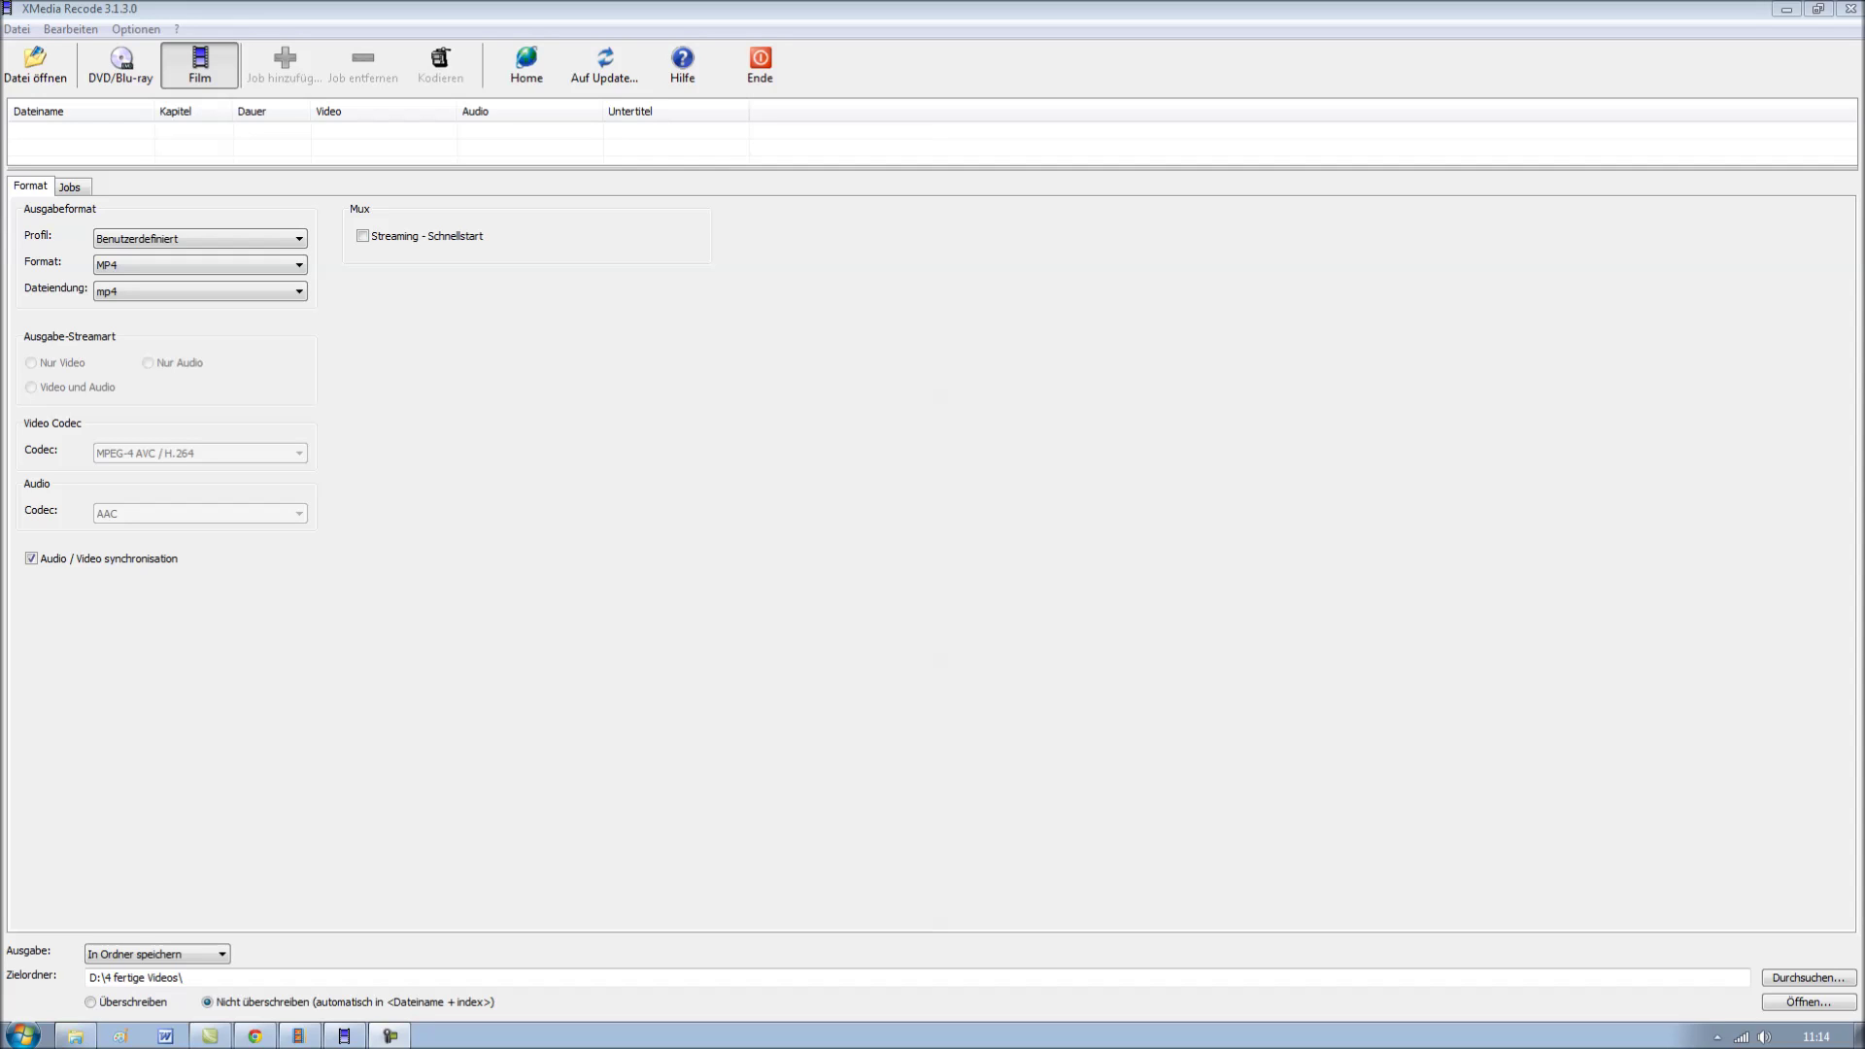
Load the 00926 clip into XMedia Recode with MP4 as the output format.
left_click(35, 64)
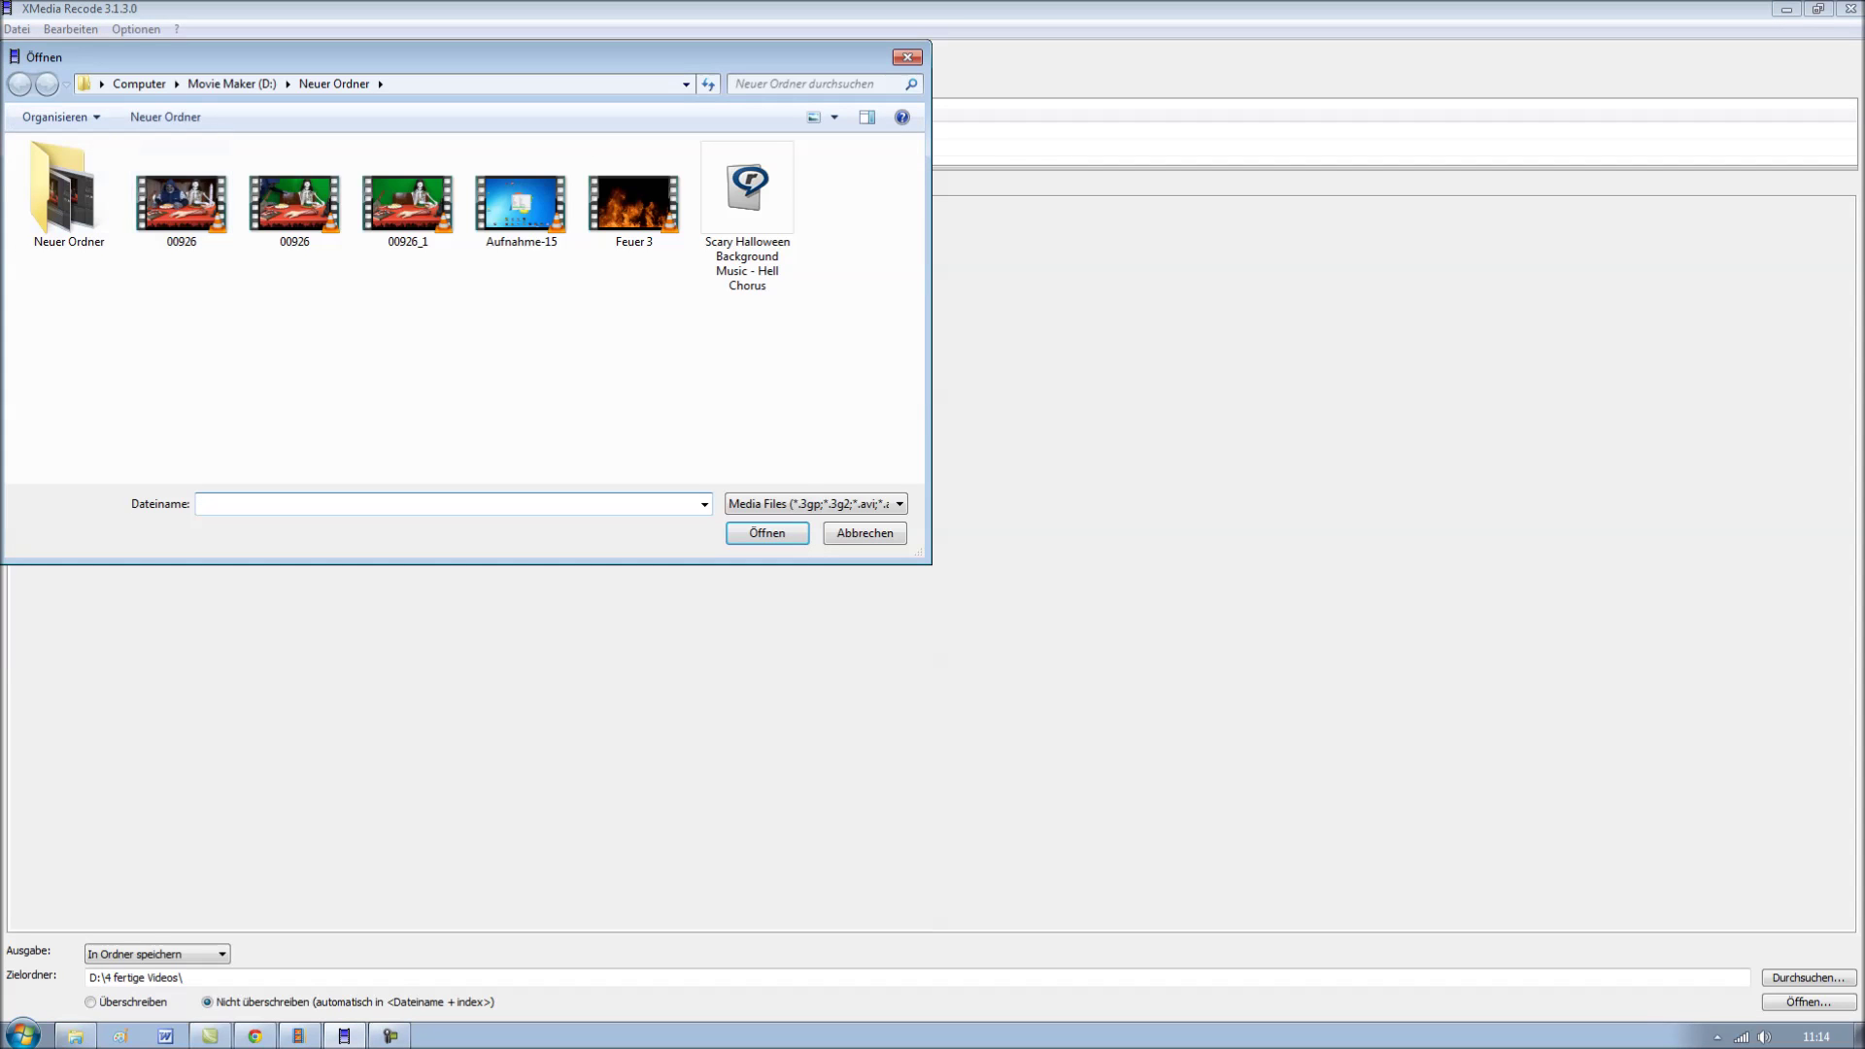
left_click(294, 200)
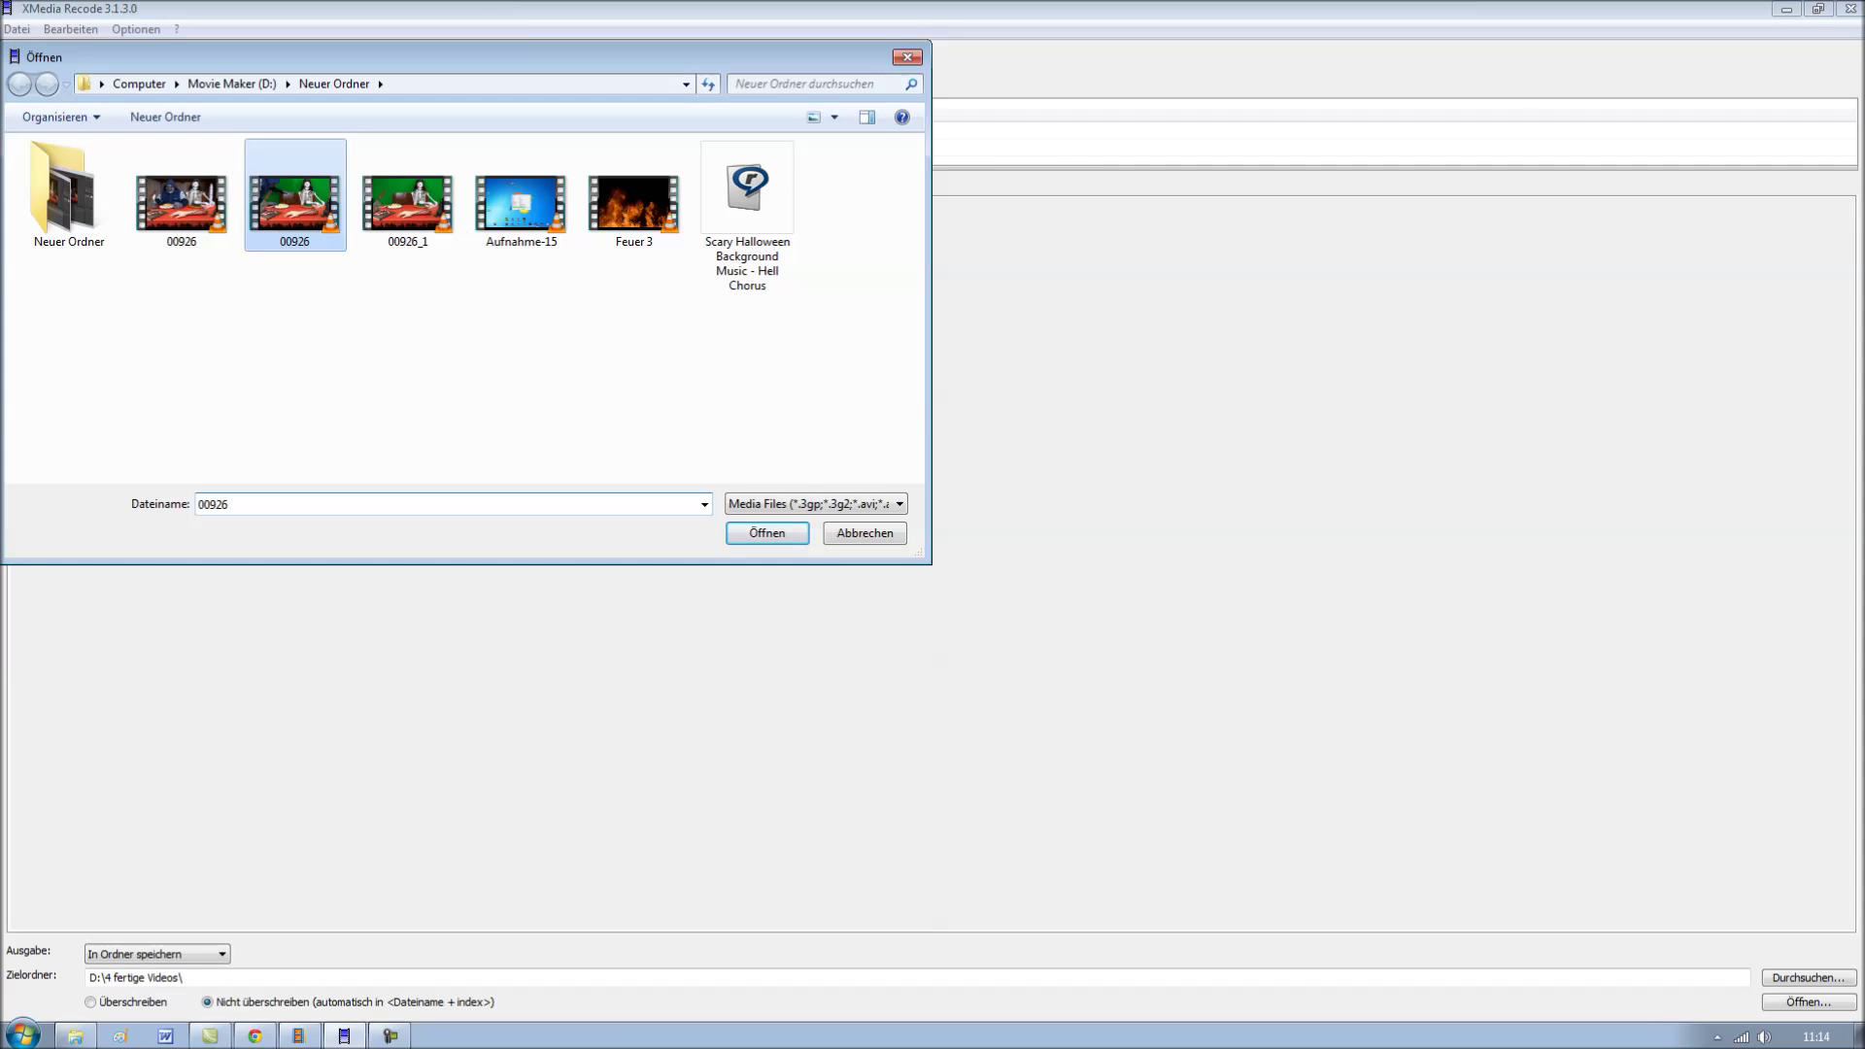
key("Return")
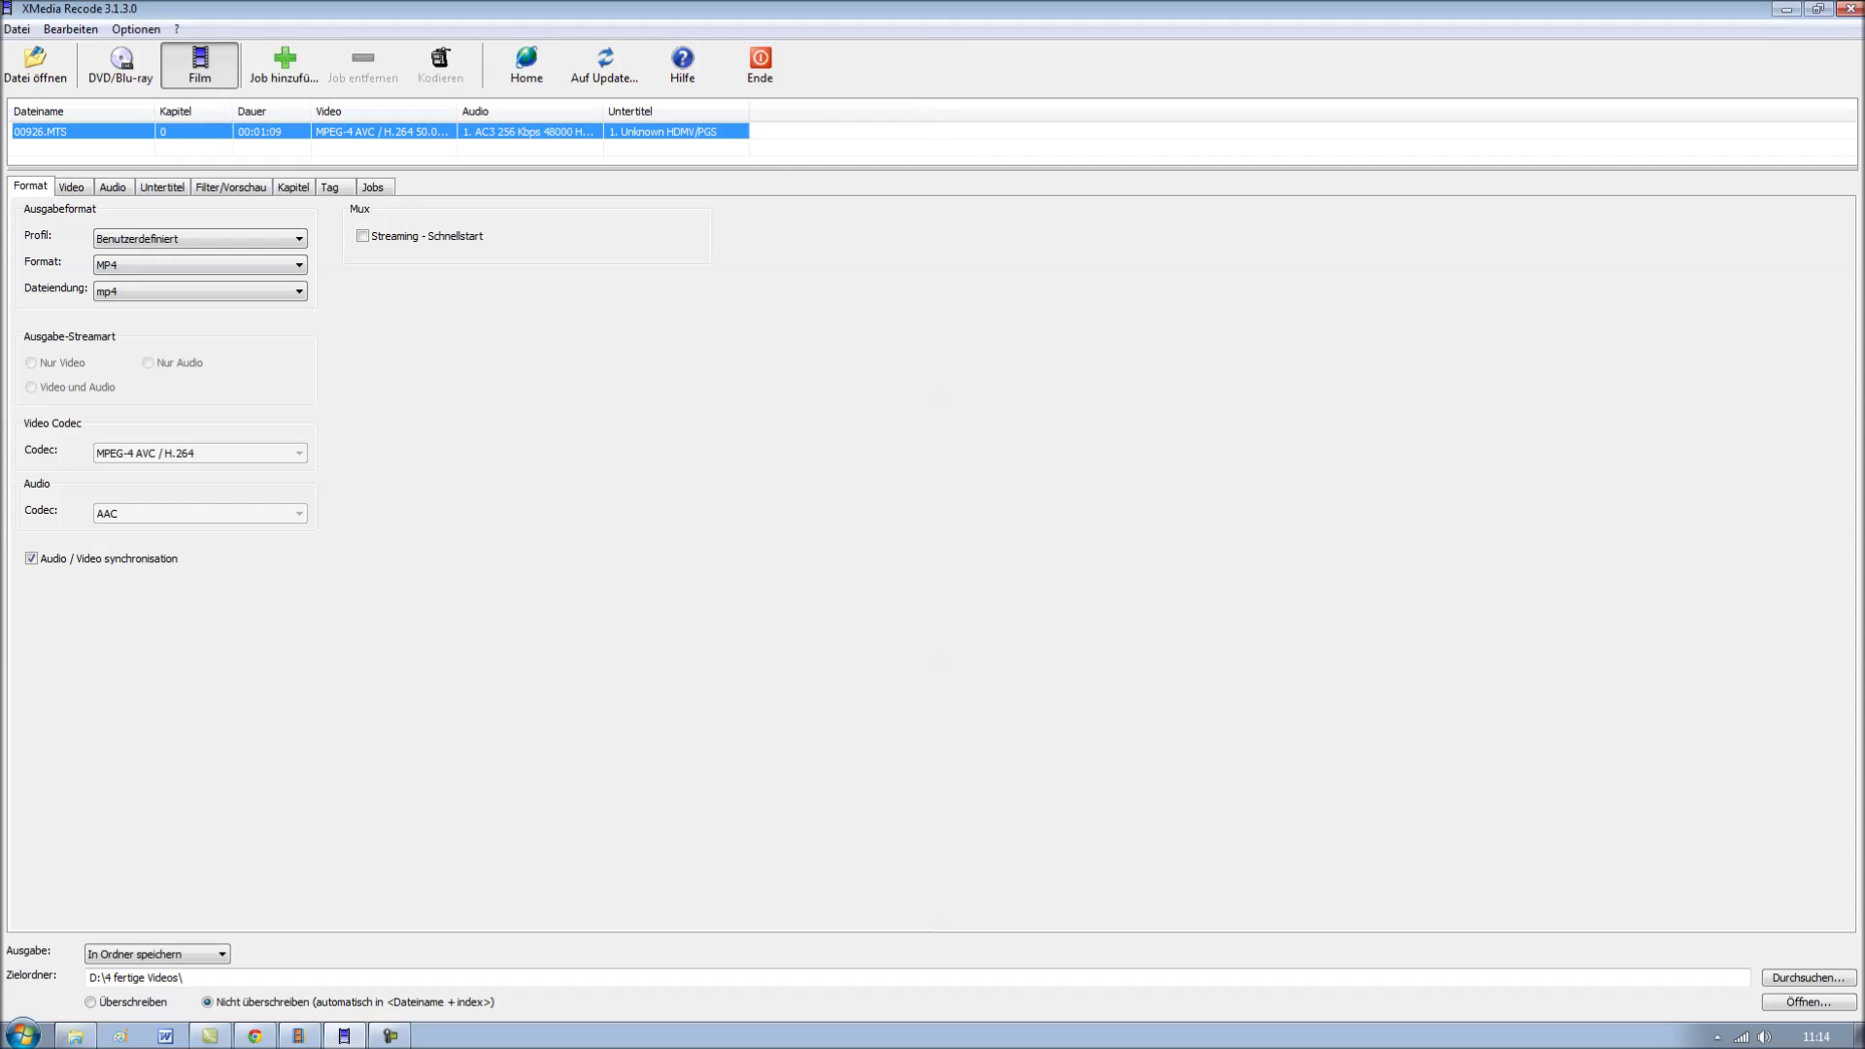
left_click(200, 265)
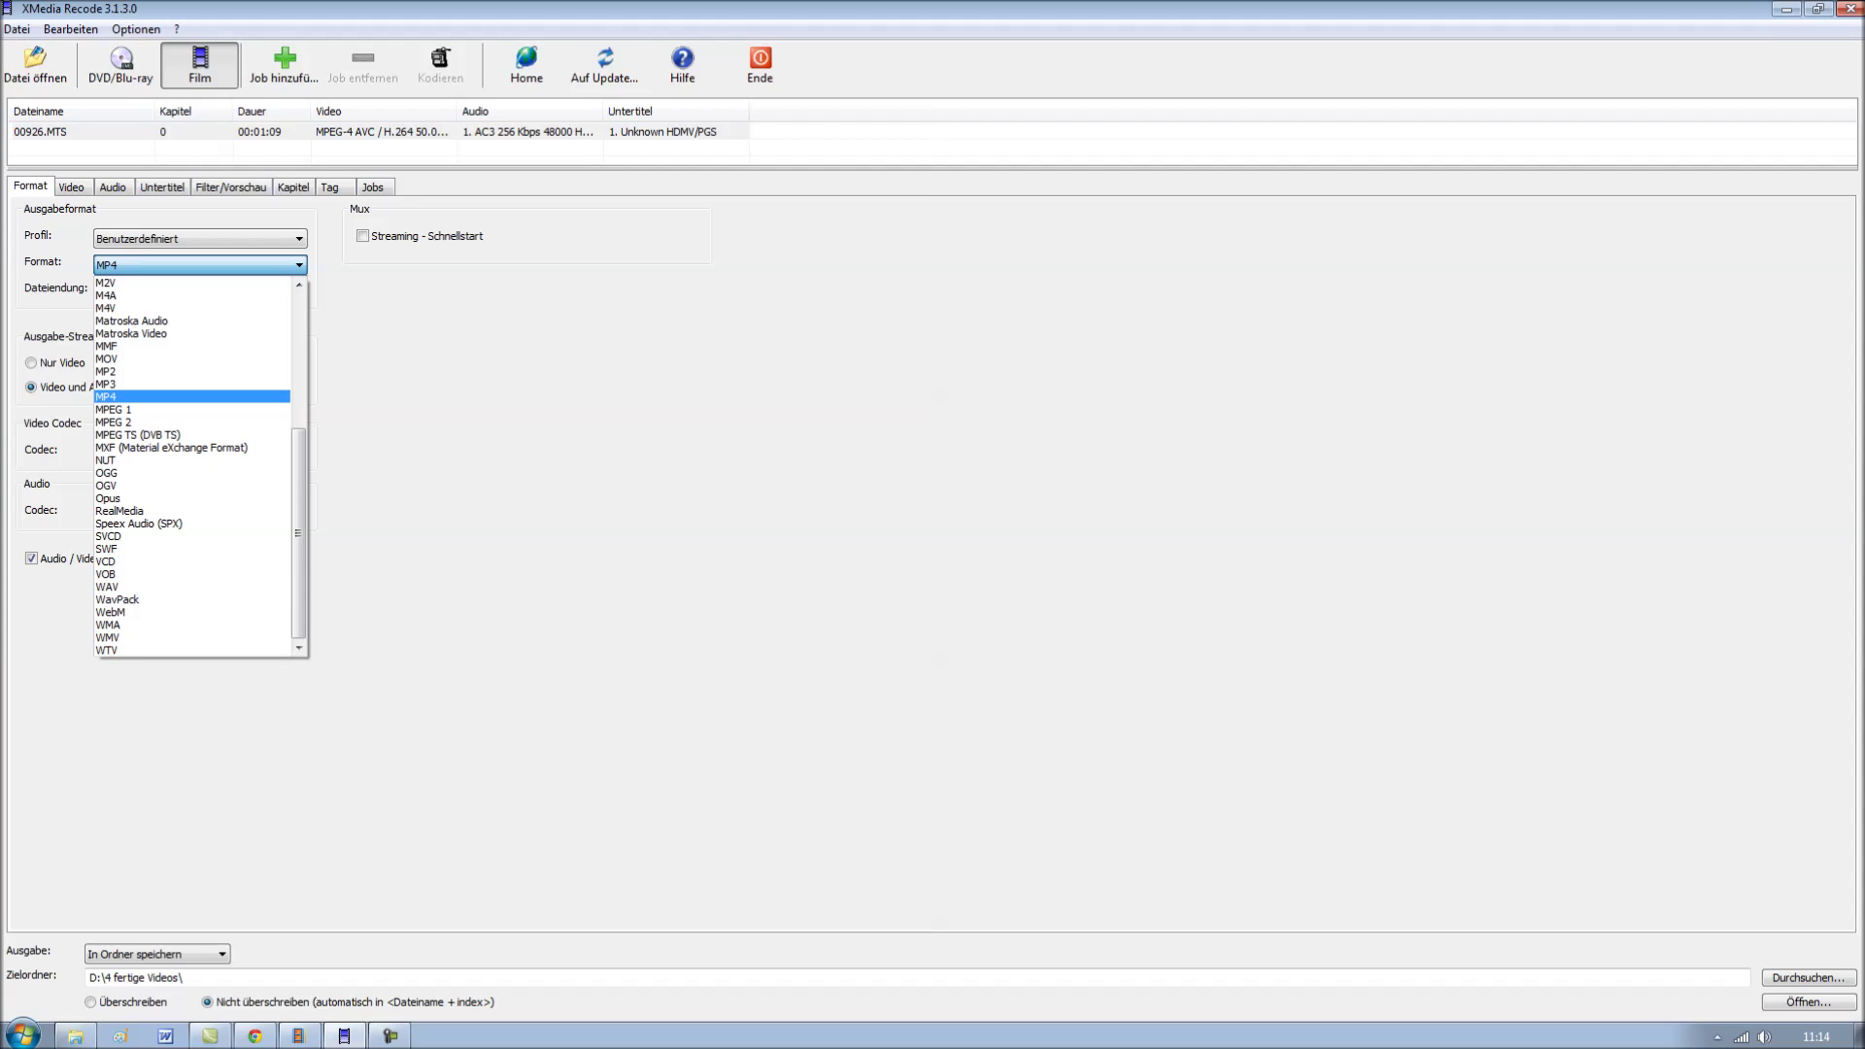
key("Return")
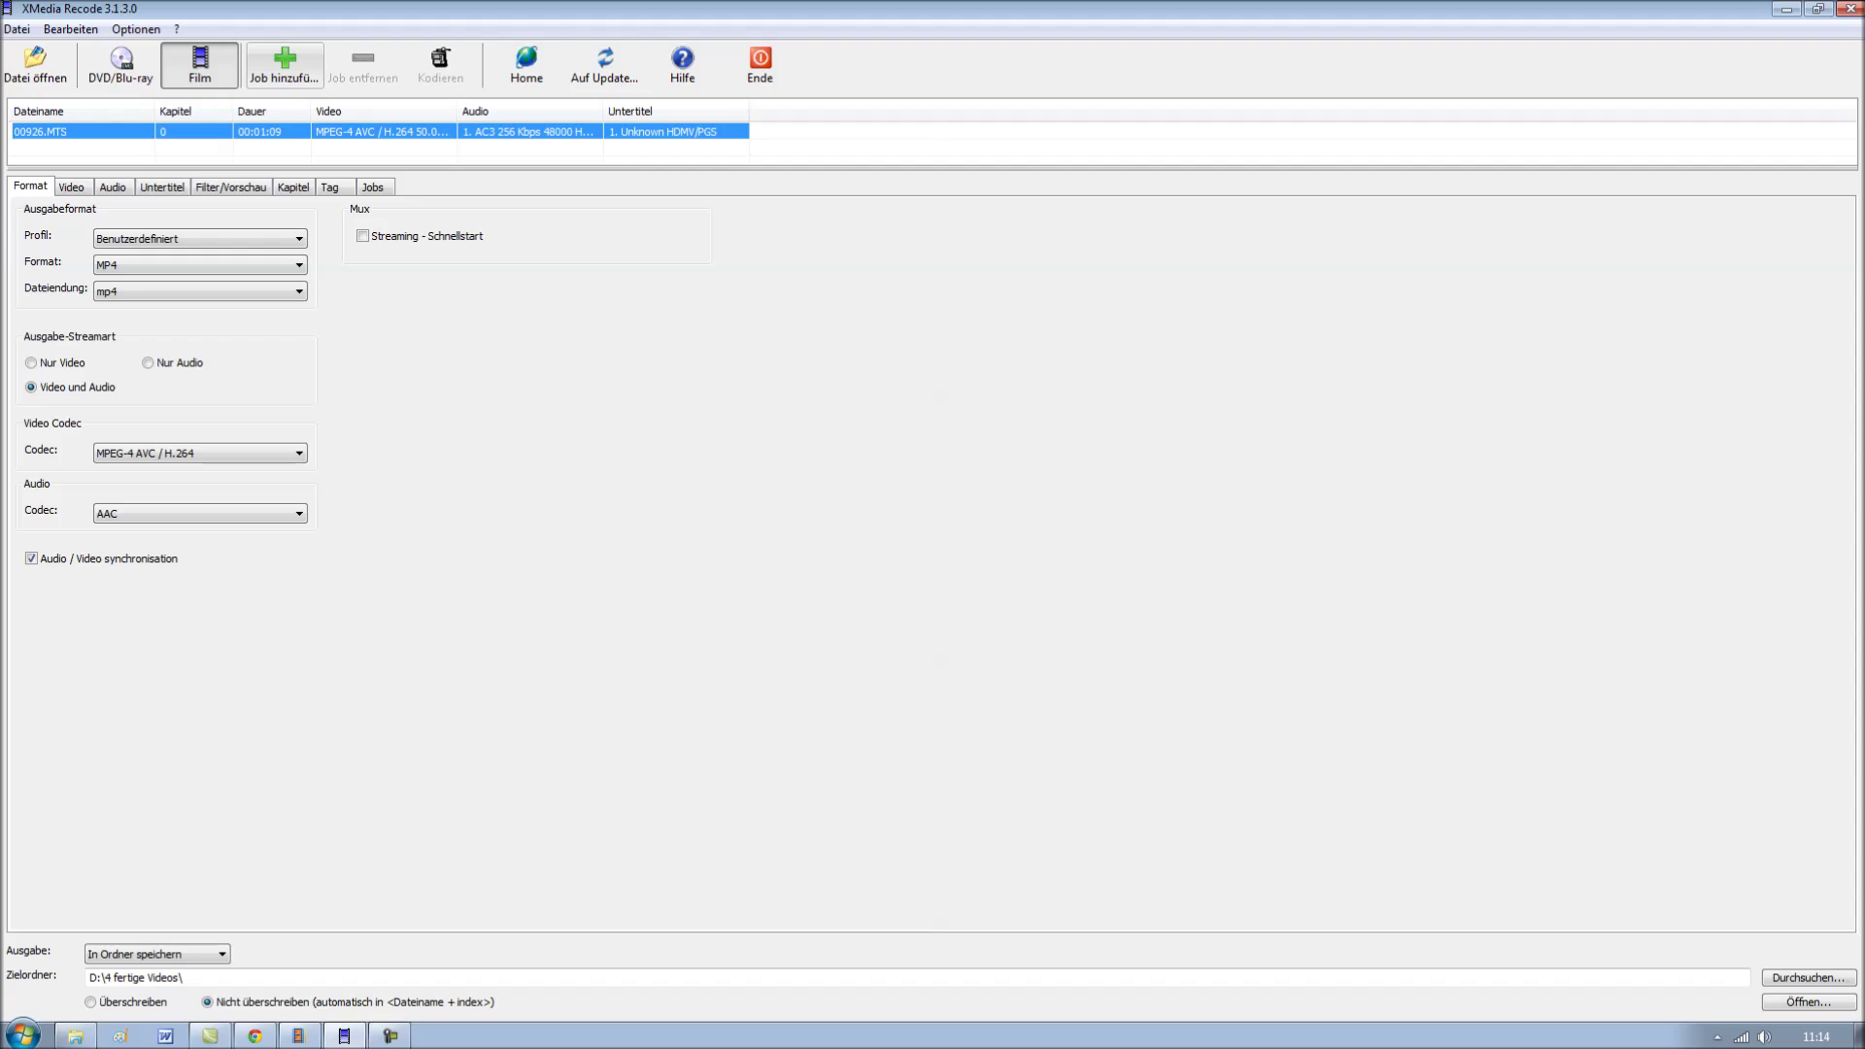
Add the conversion job and encode it to 00926_1.mp4.
left_click(284, 65)
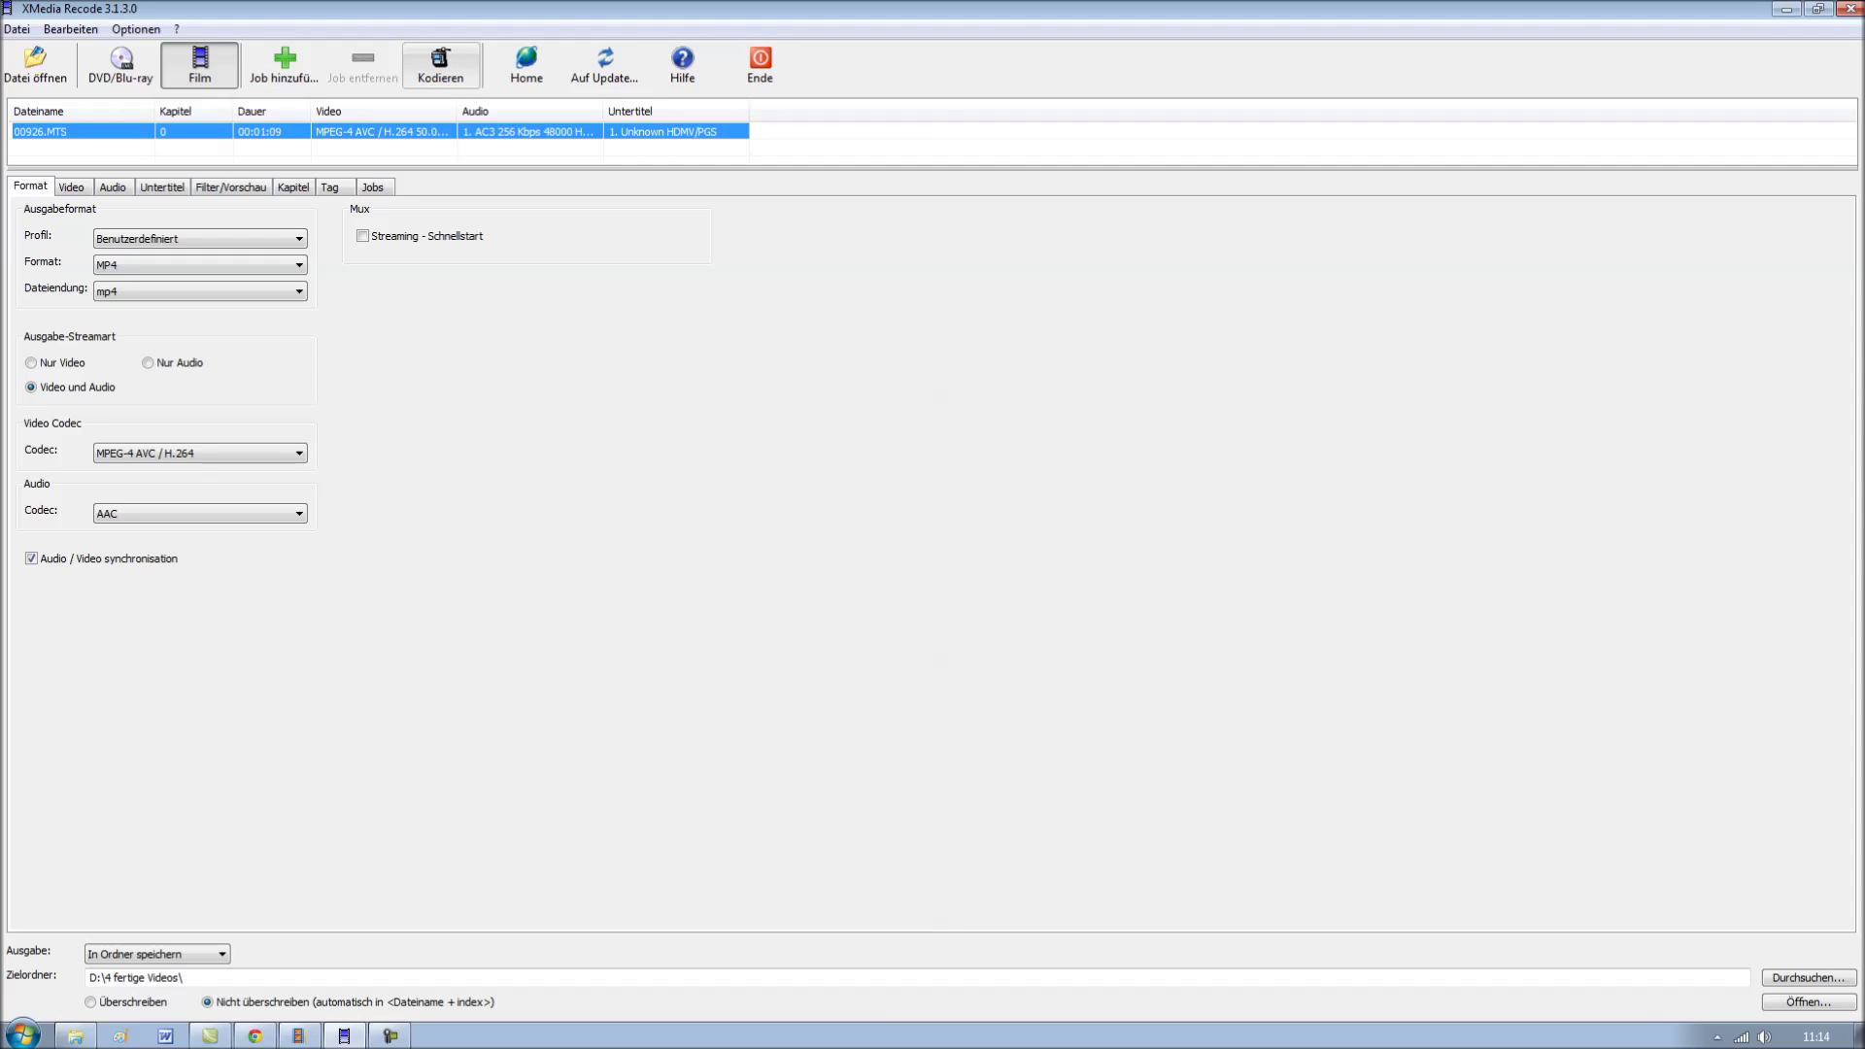
left_click(440, 65)
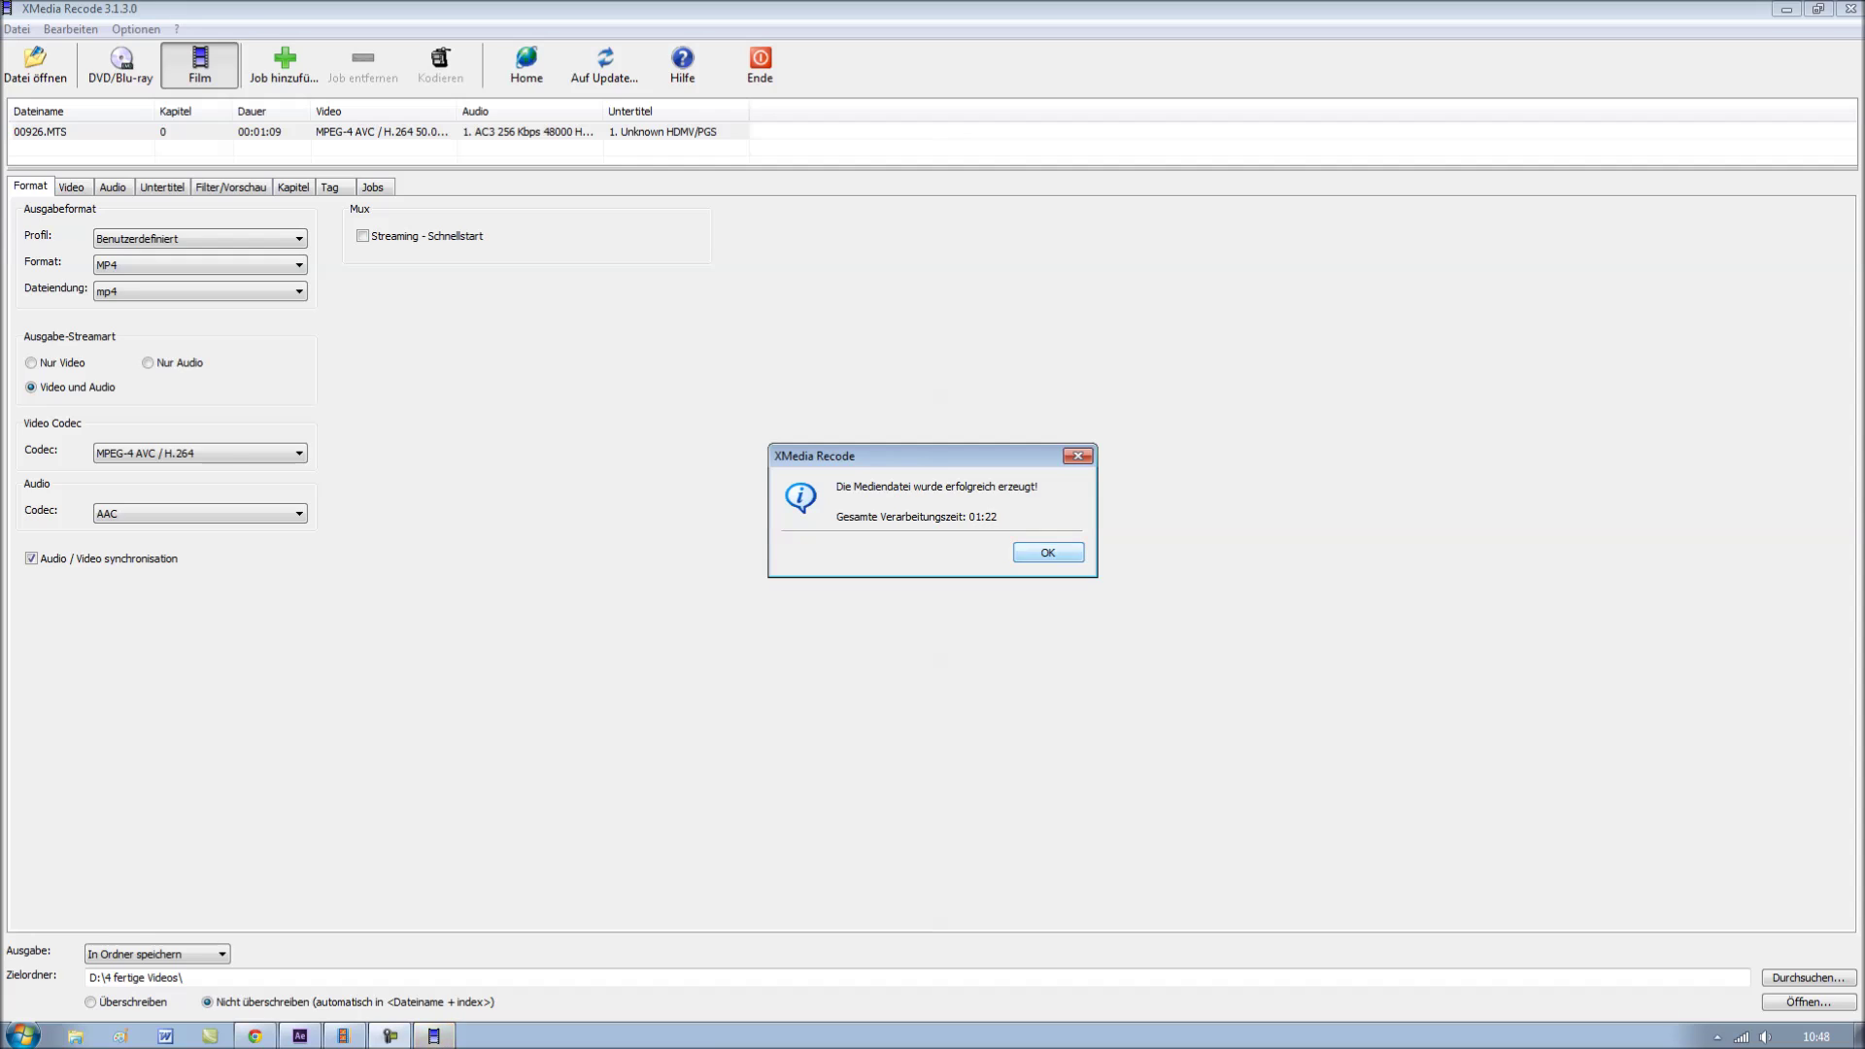
left_click(1048, 552)
Open 00926_1's Details properties and scroll to its 44 kHz stereo audio and item type.
right_click(607, 157)
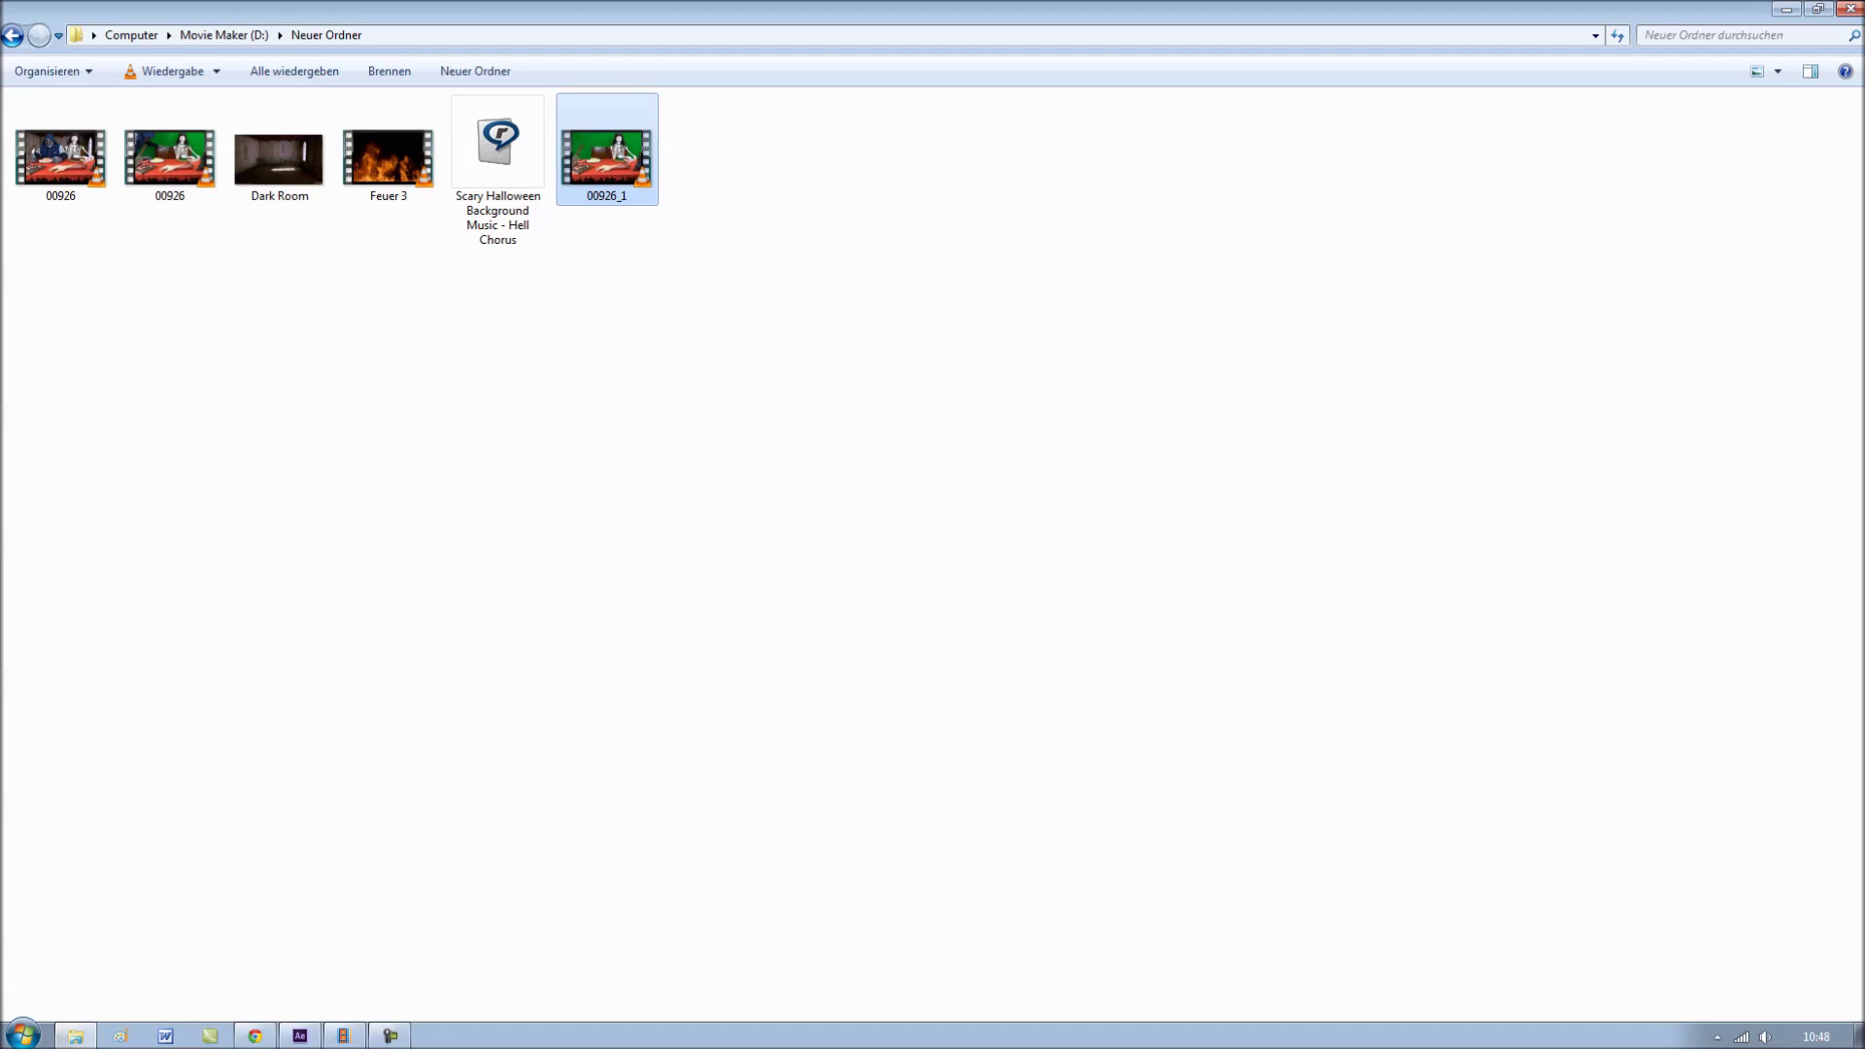
left_click(677, 492)
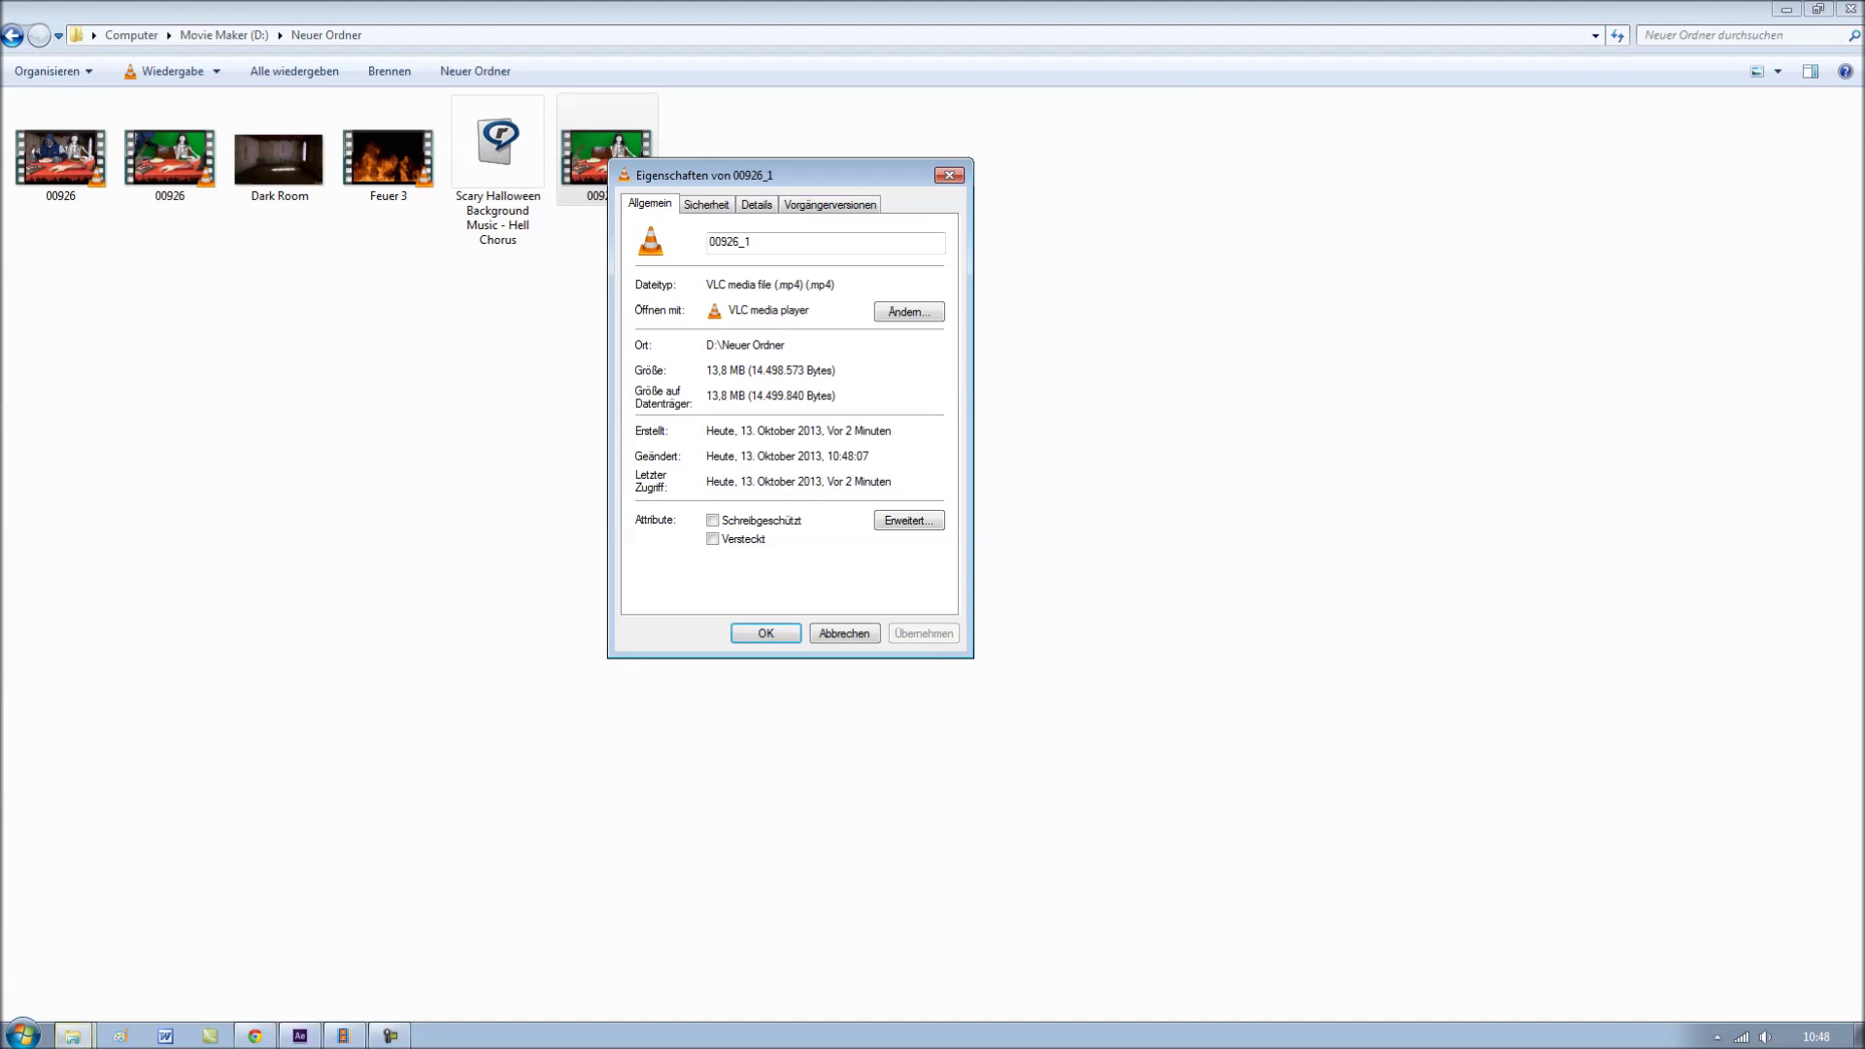
left_click(756, 204)
scroll(792, 408, "down", 2)
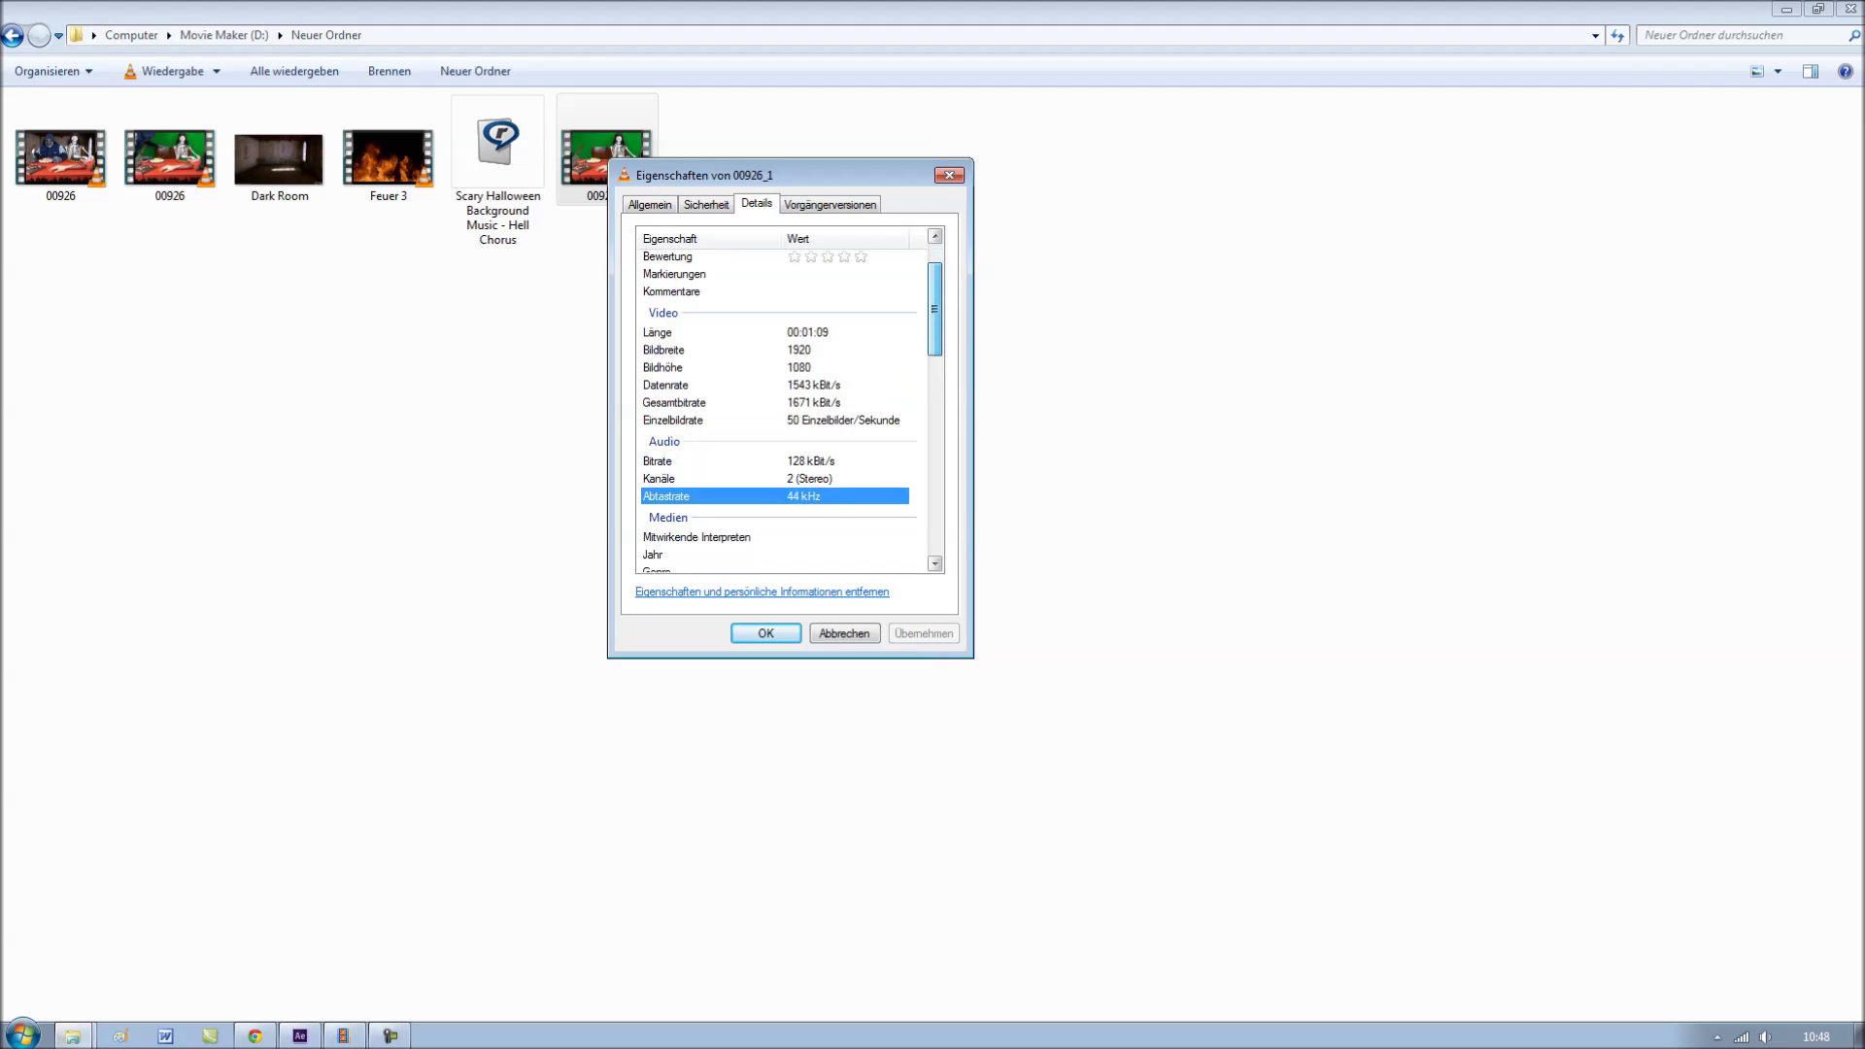
scroll(793, 408, "down", 5)
scroll(792, 408, "down", 1)
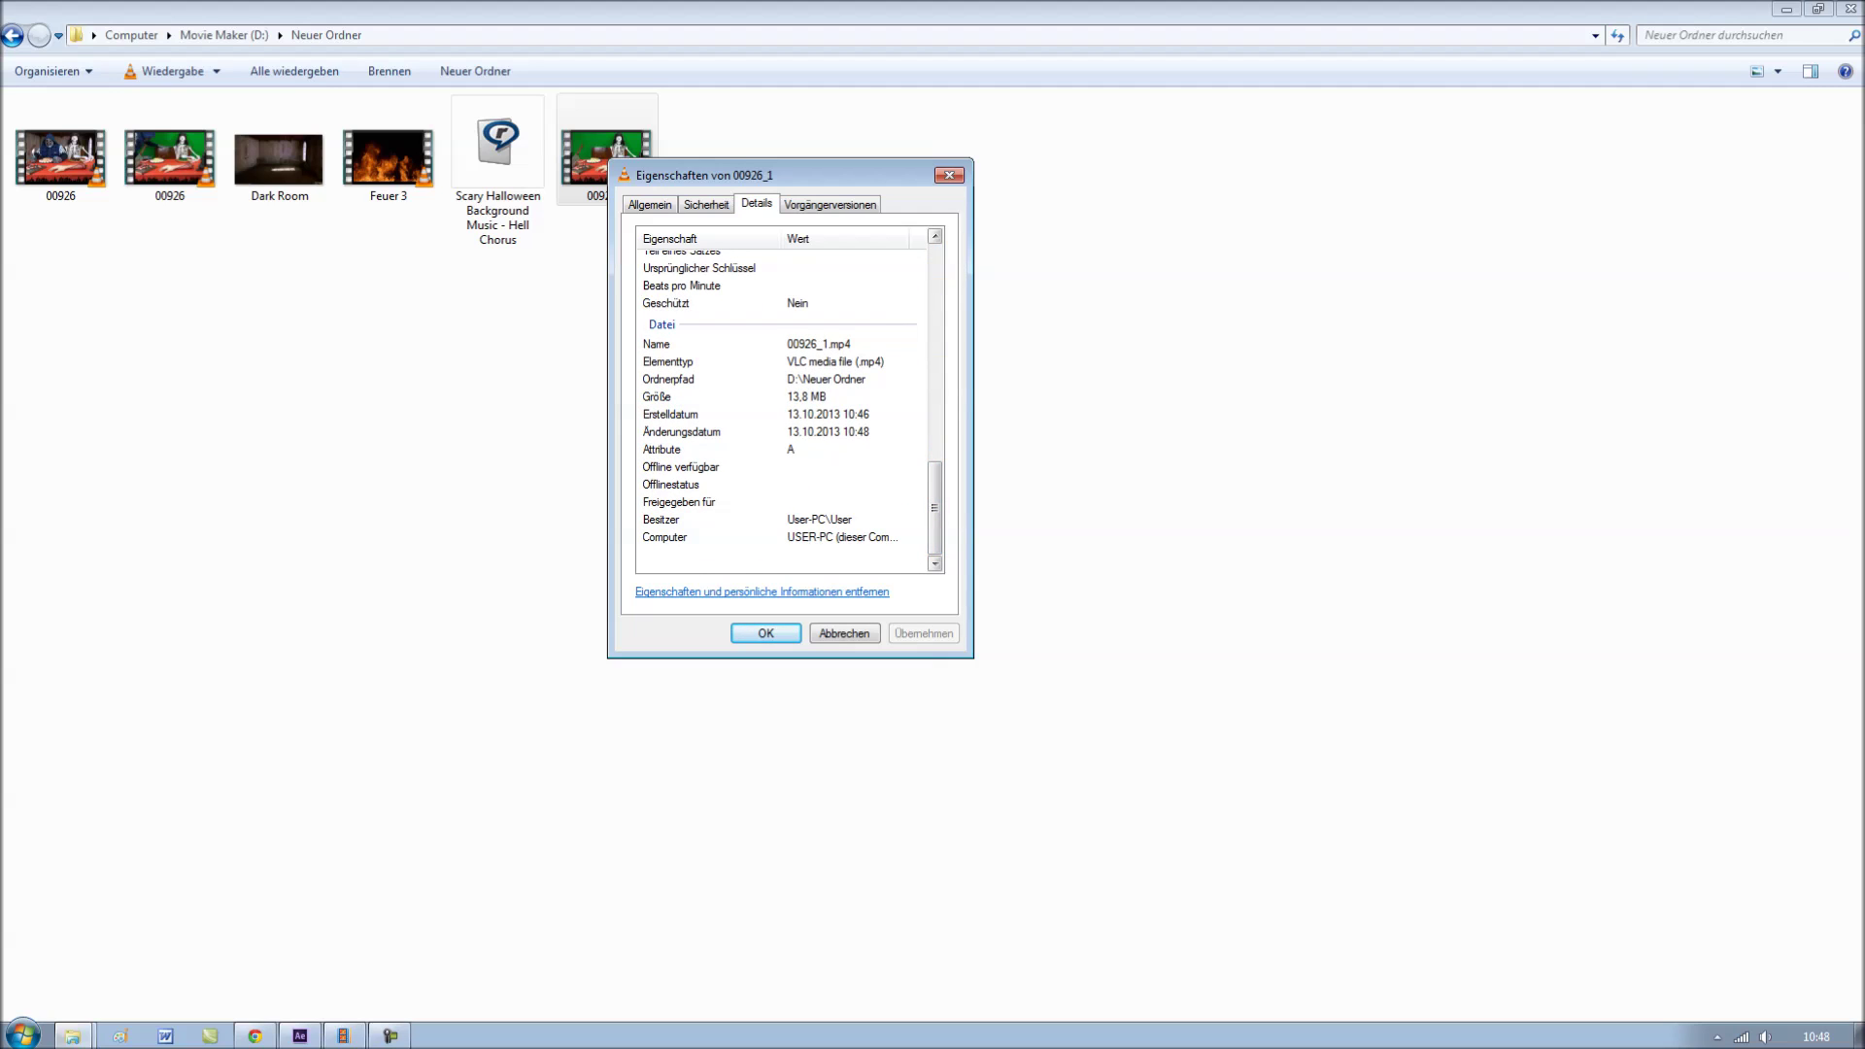
left_click(738, 362)
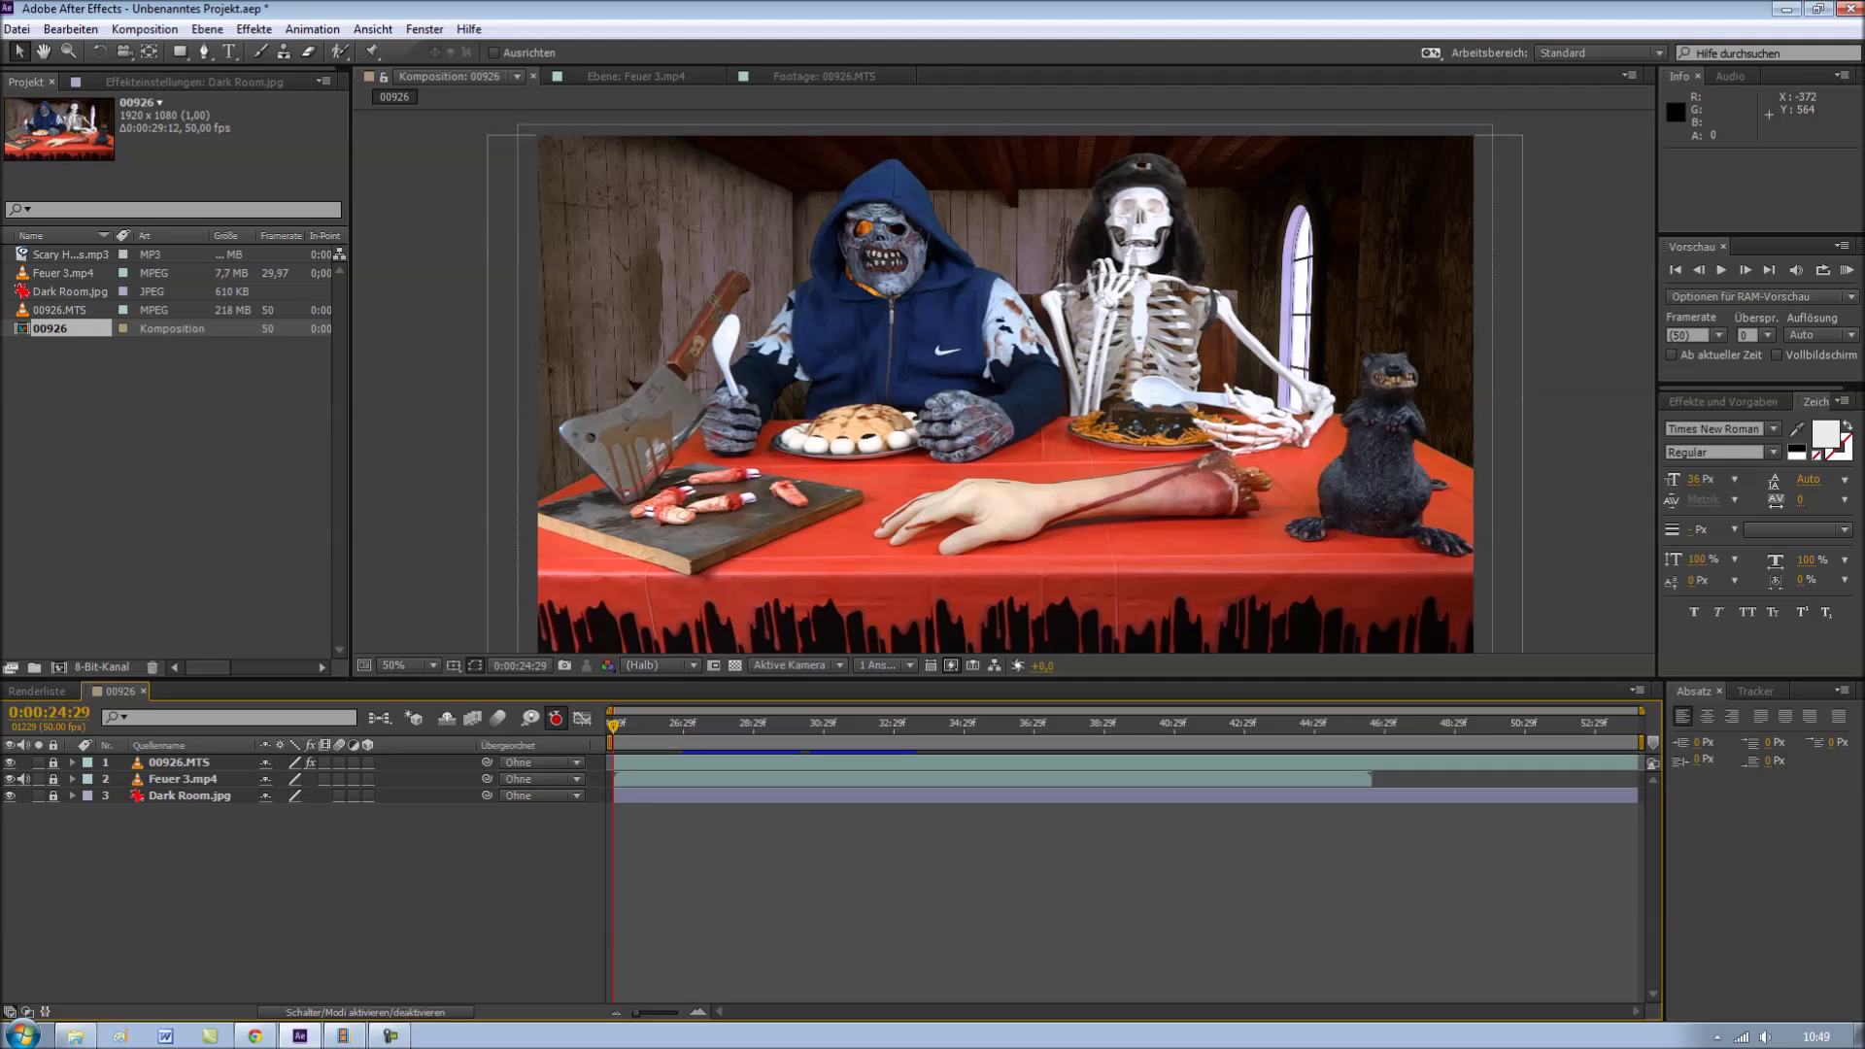
Import the converted 00926_1.mp4 into the After Effects project.
left_click(23, 778)
left_click(23, 778)
left_click(17, 28)
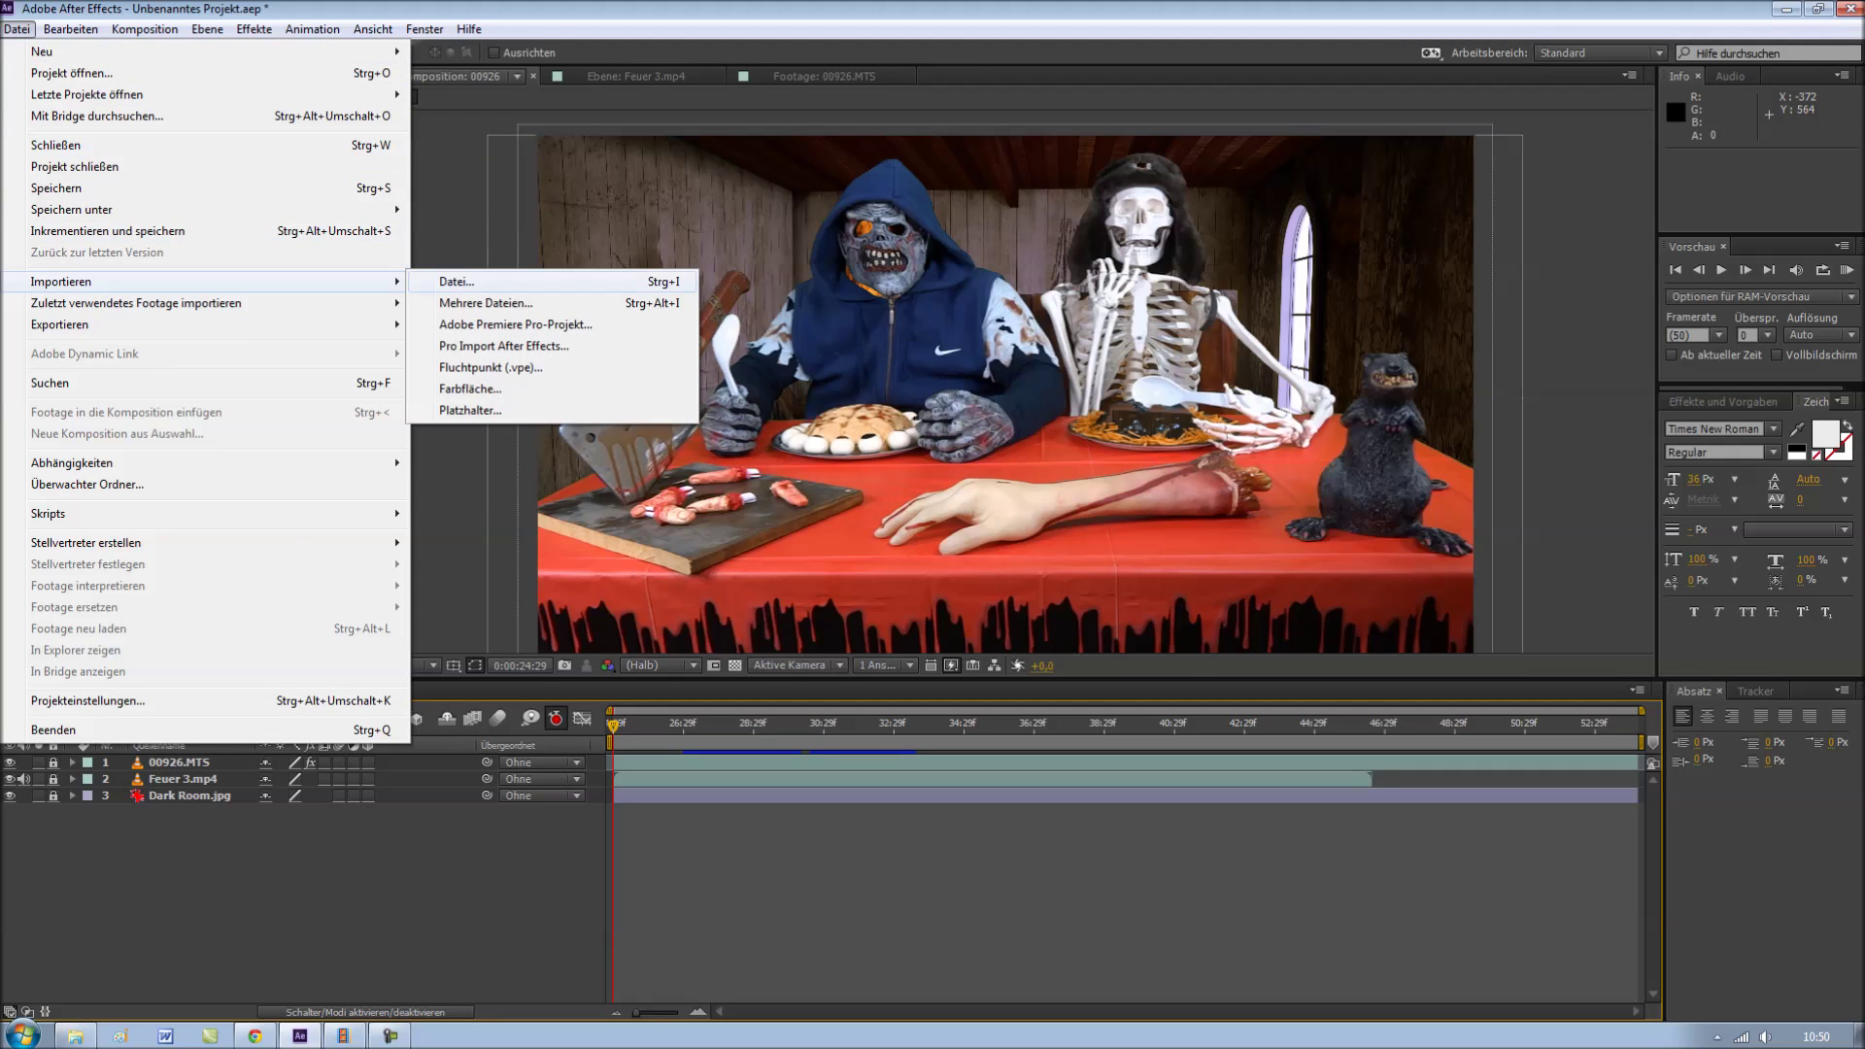
left_click(457, 281)
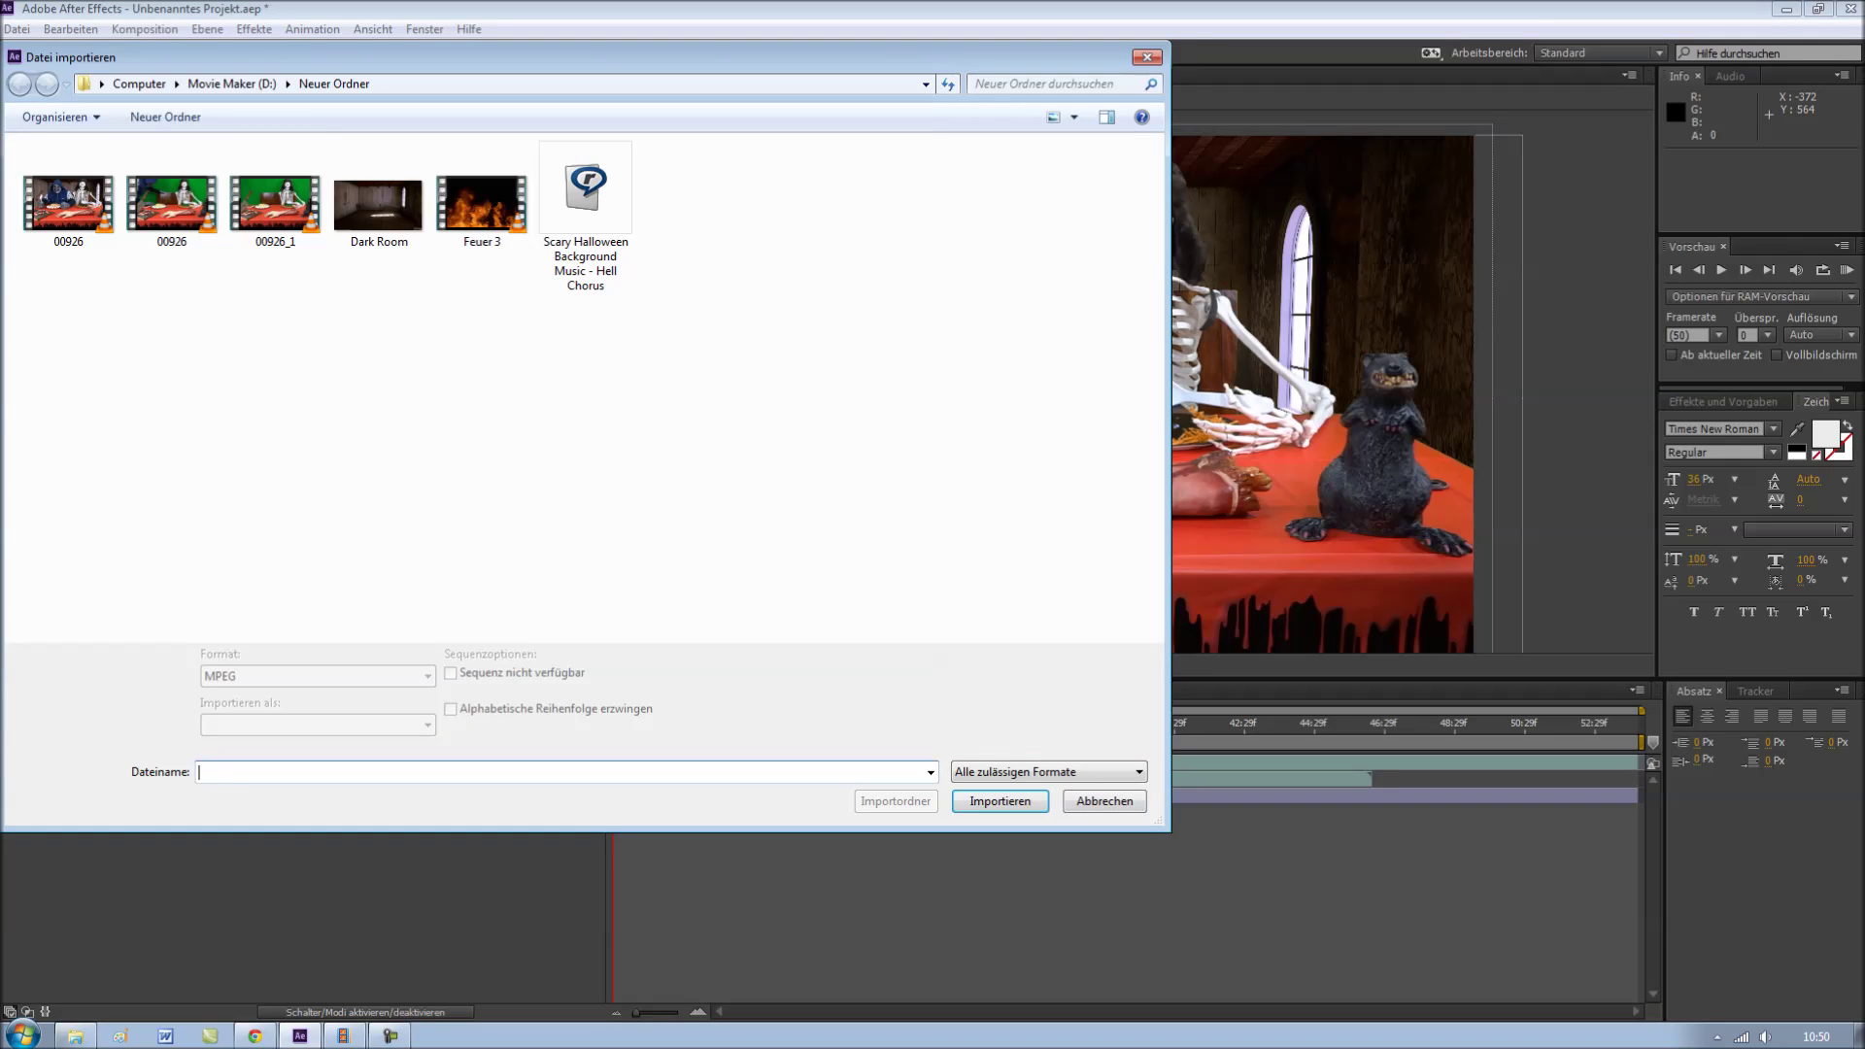
left_click(275, 204)
left_click(999, 801)
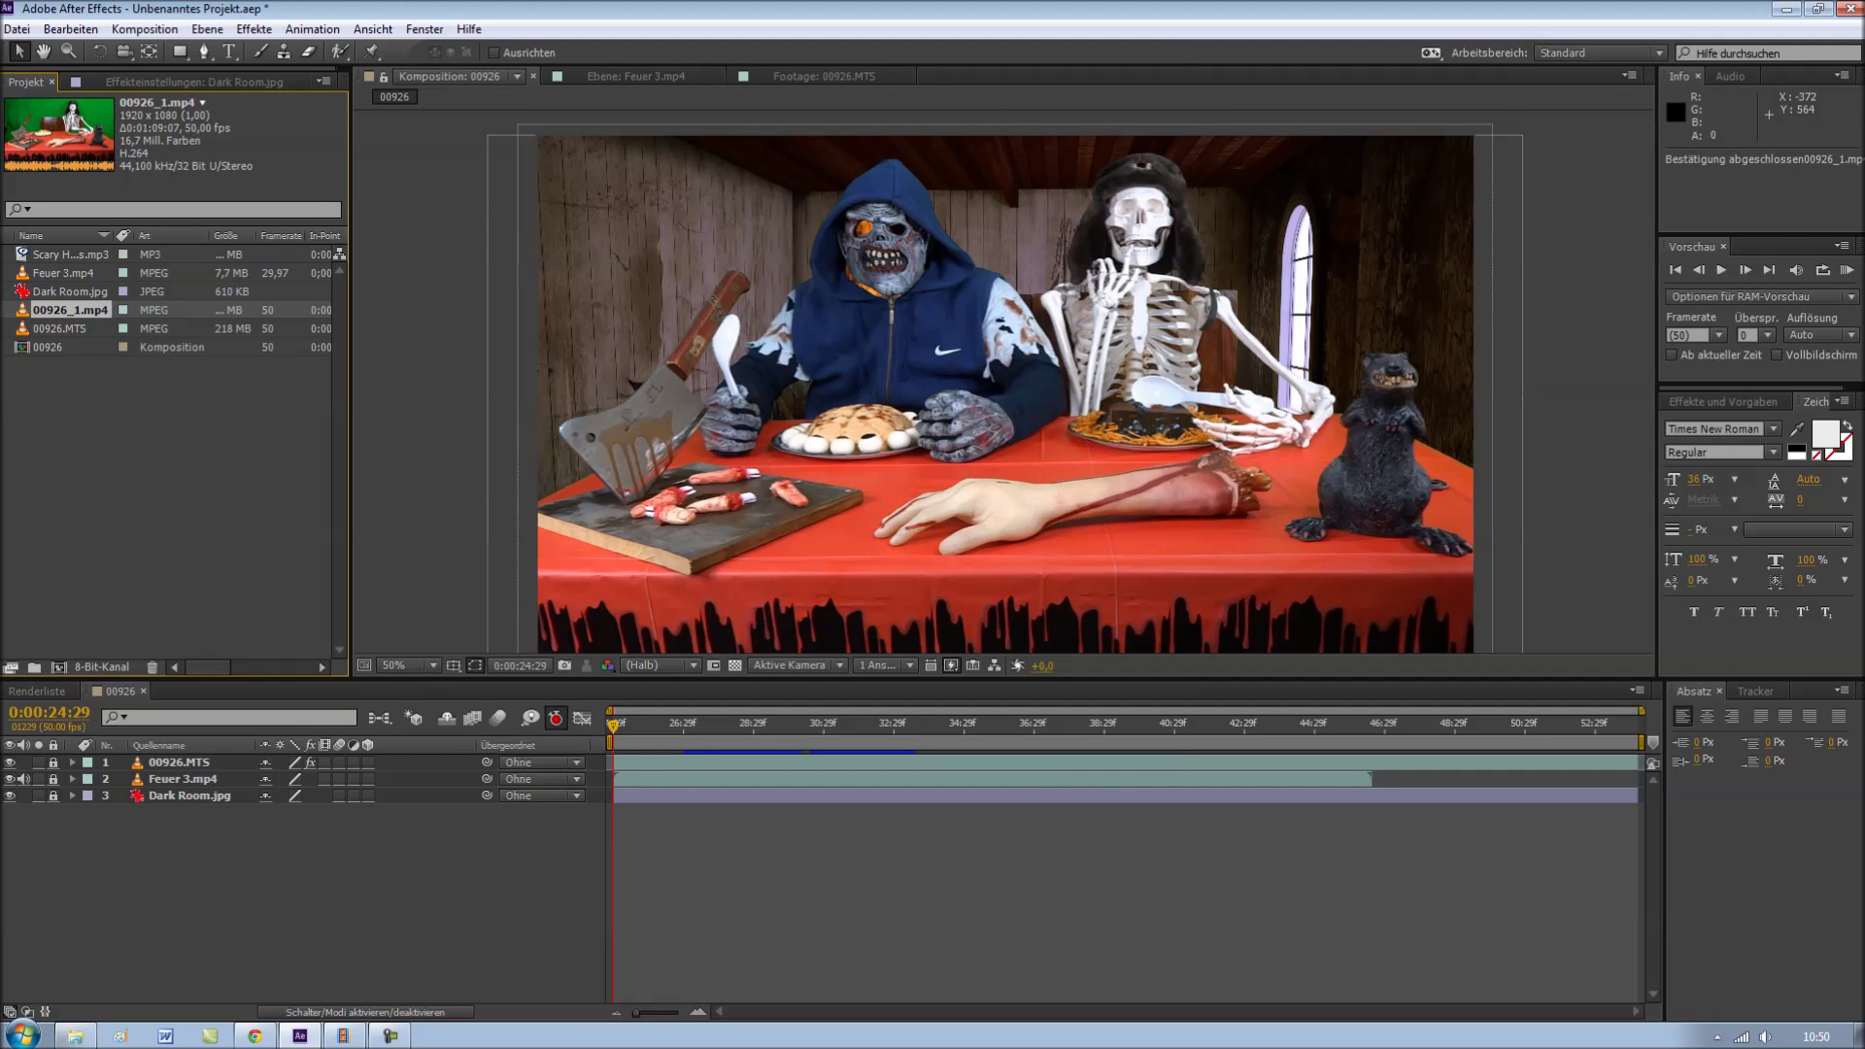
Drag 00926_1.mp4 into the timeline as a fourth layer with audio on.
left_click_drag(87, 650, 72, 821)
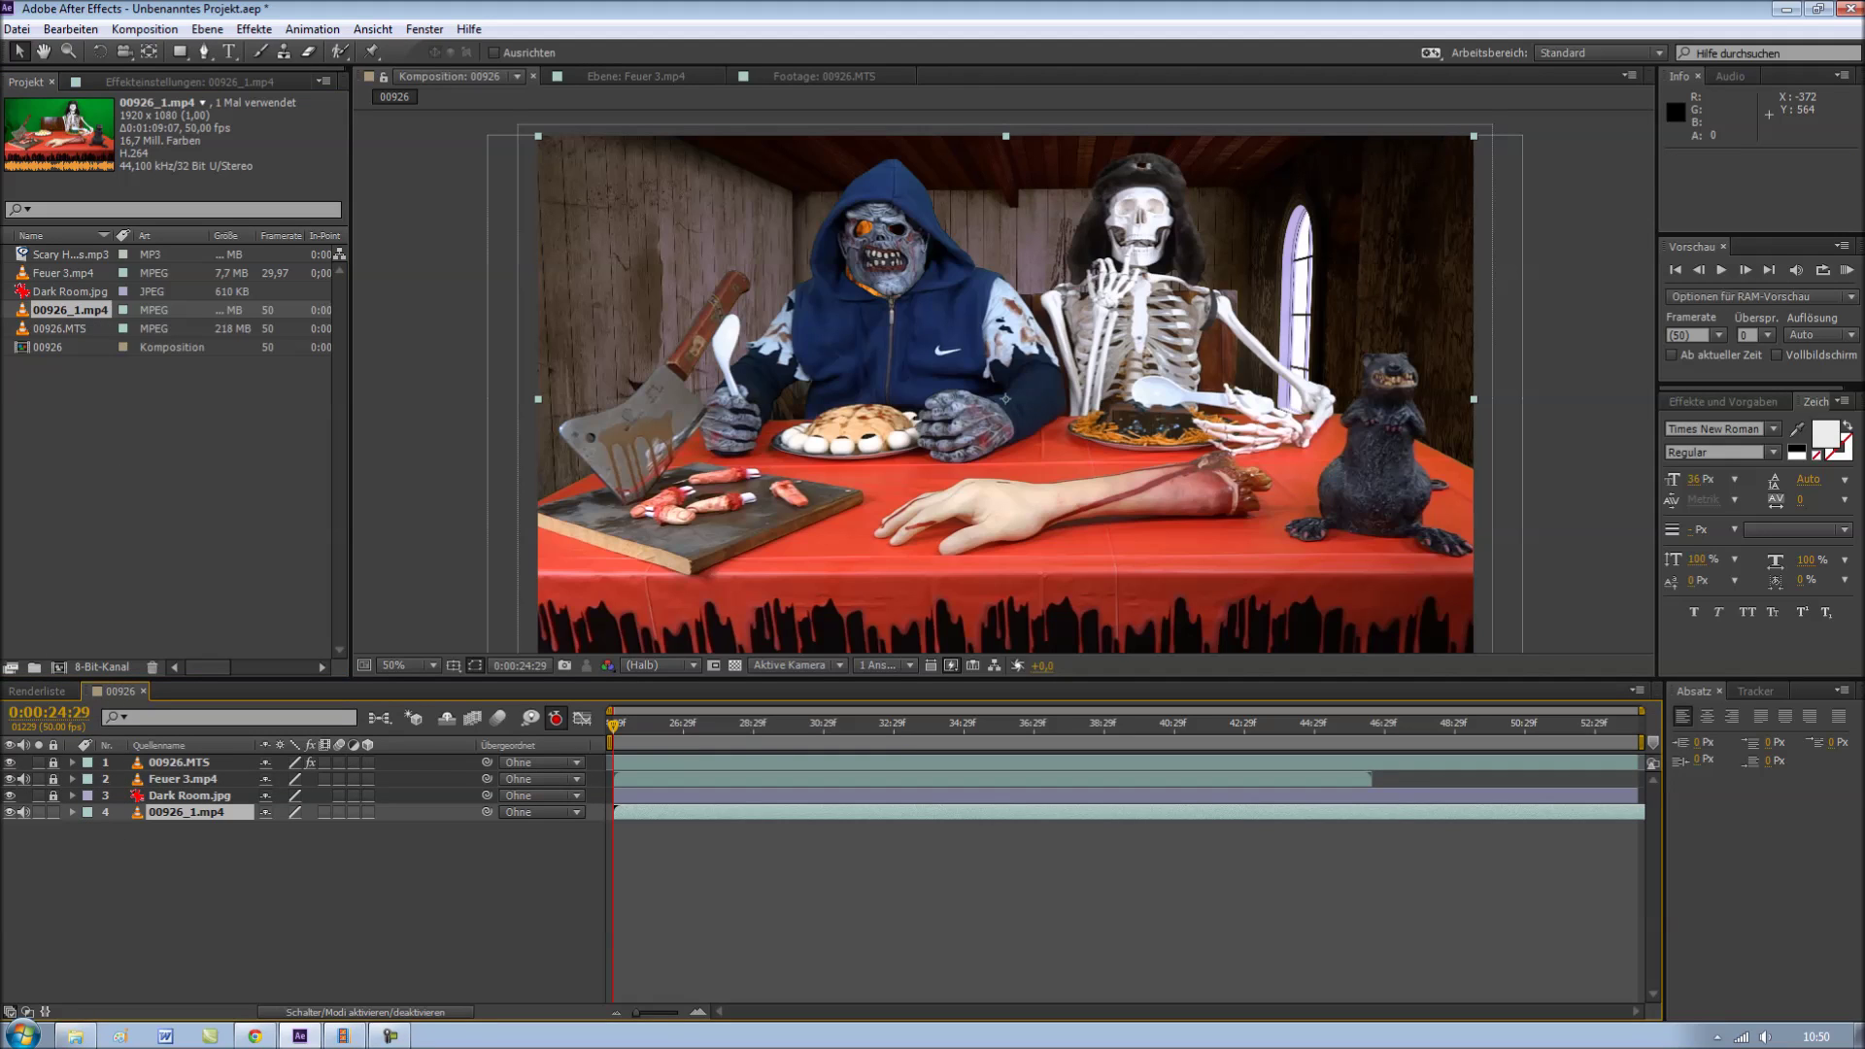
left_click(25, 812)
left_click(24, 812)
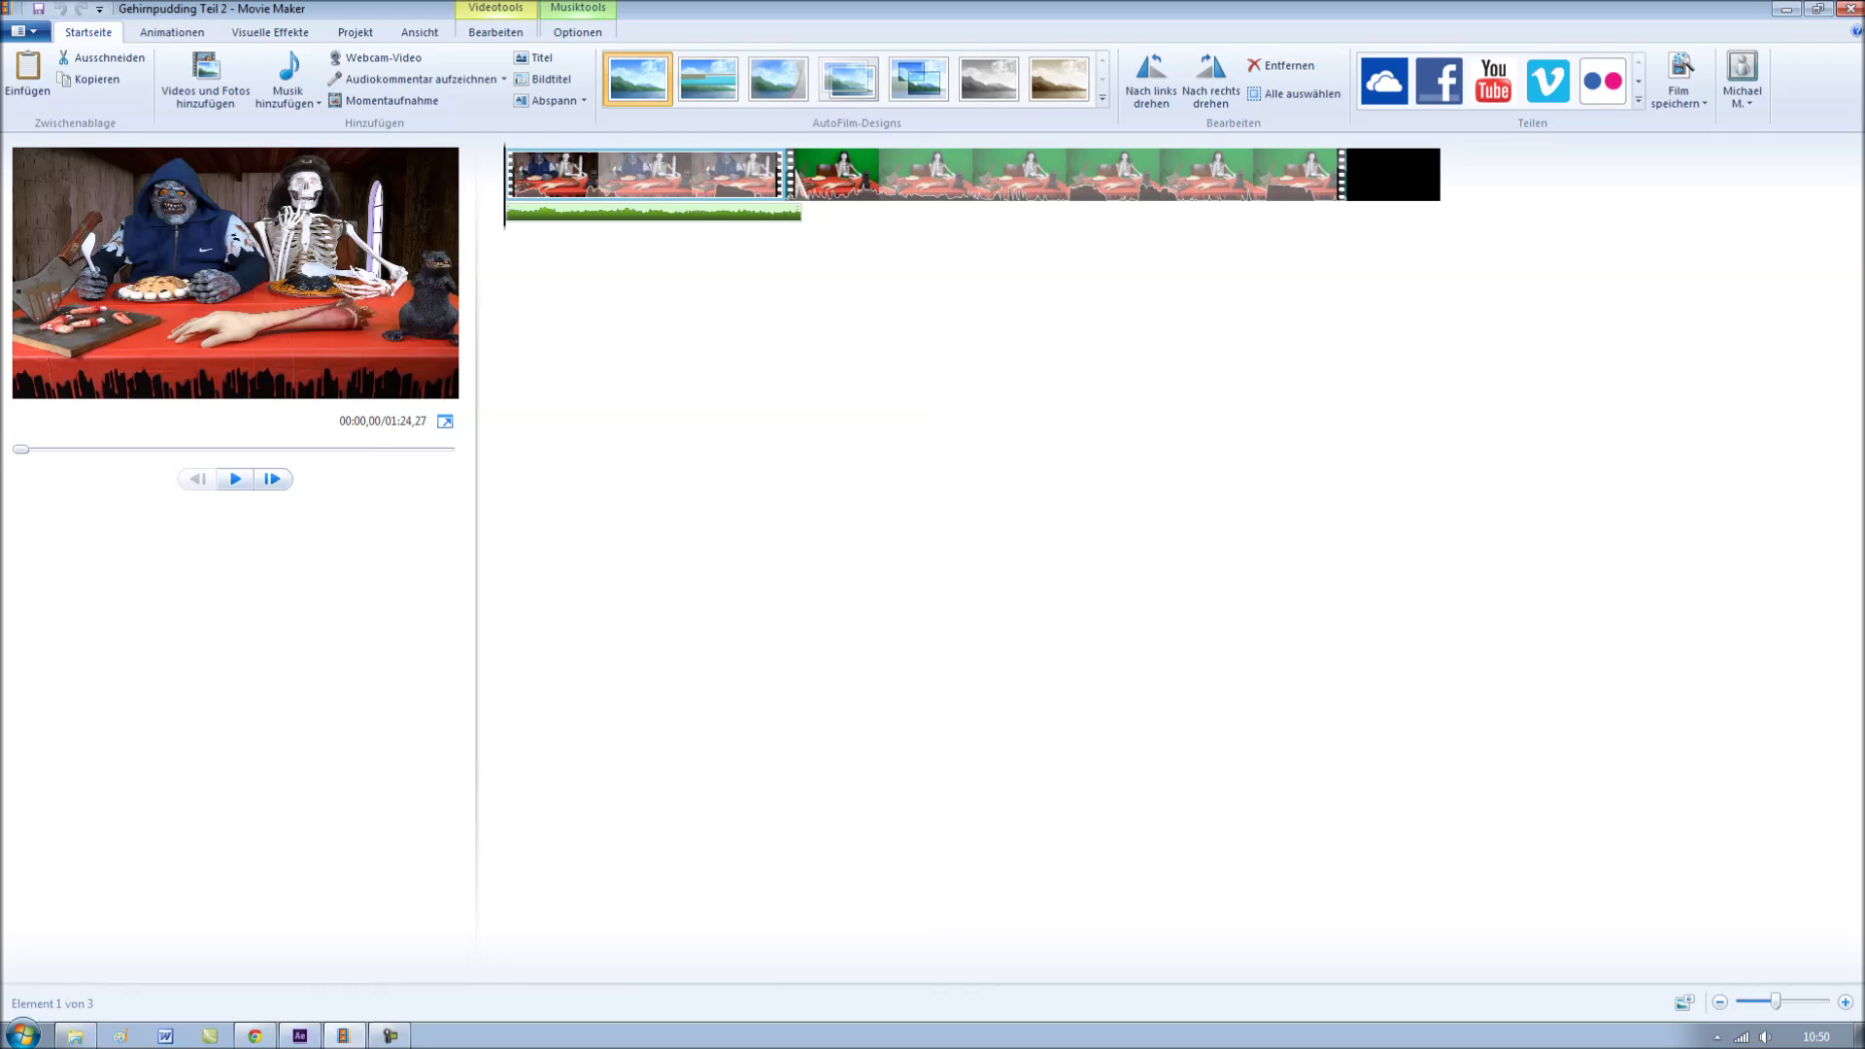
key("space")
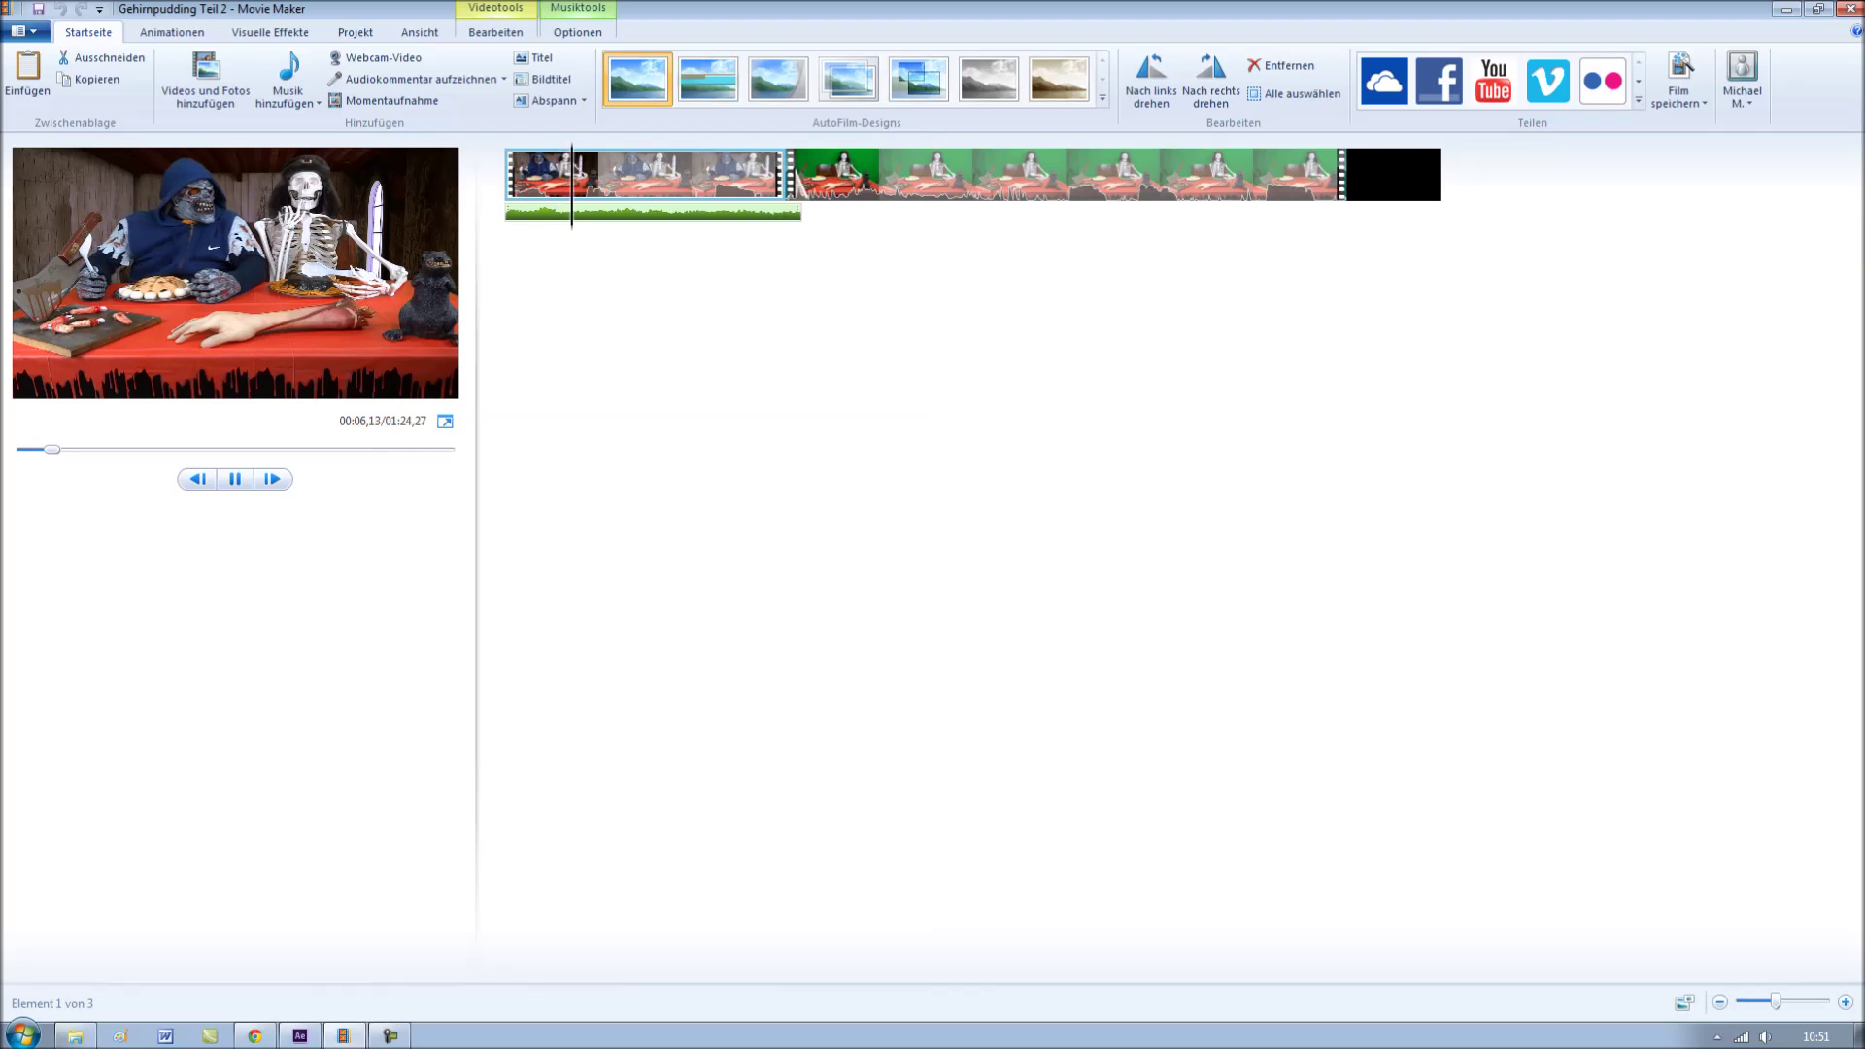
left_click(506, 213)
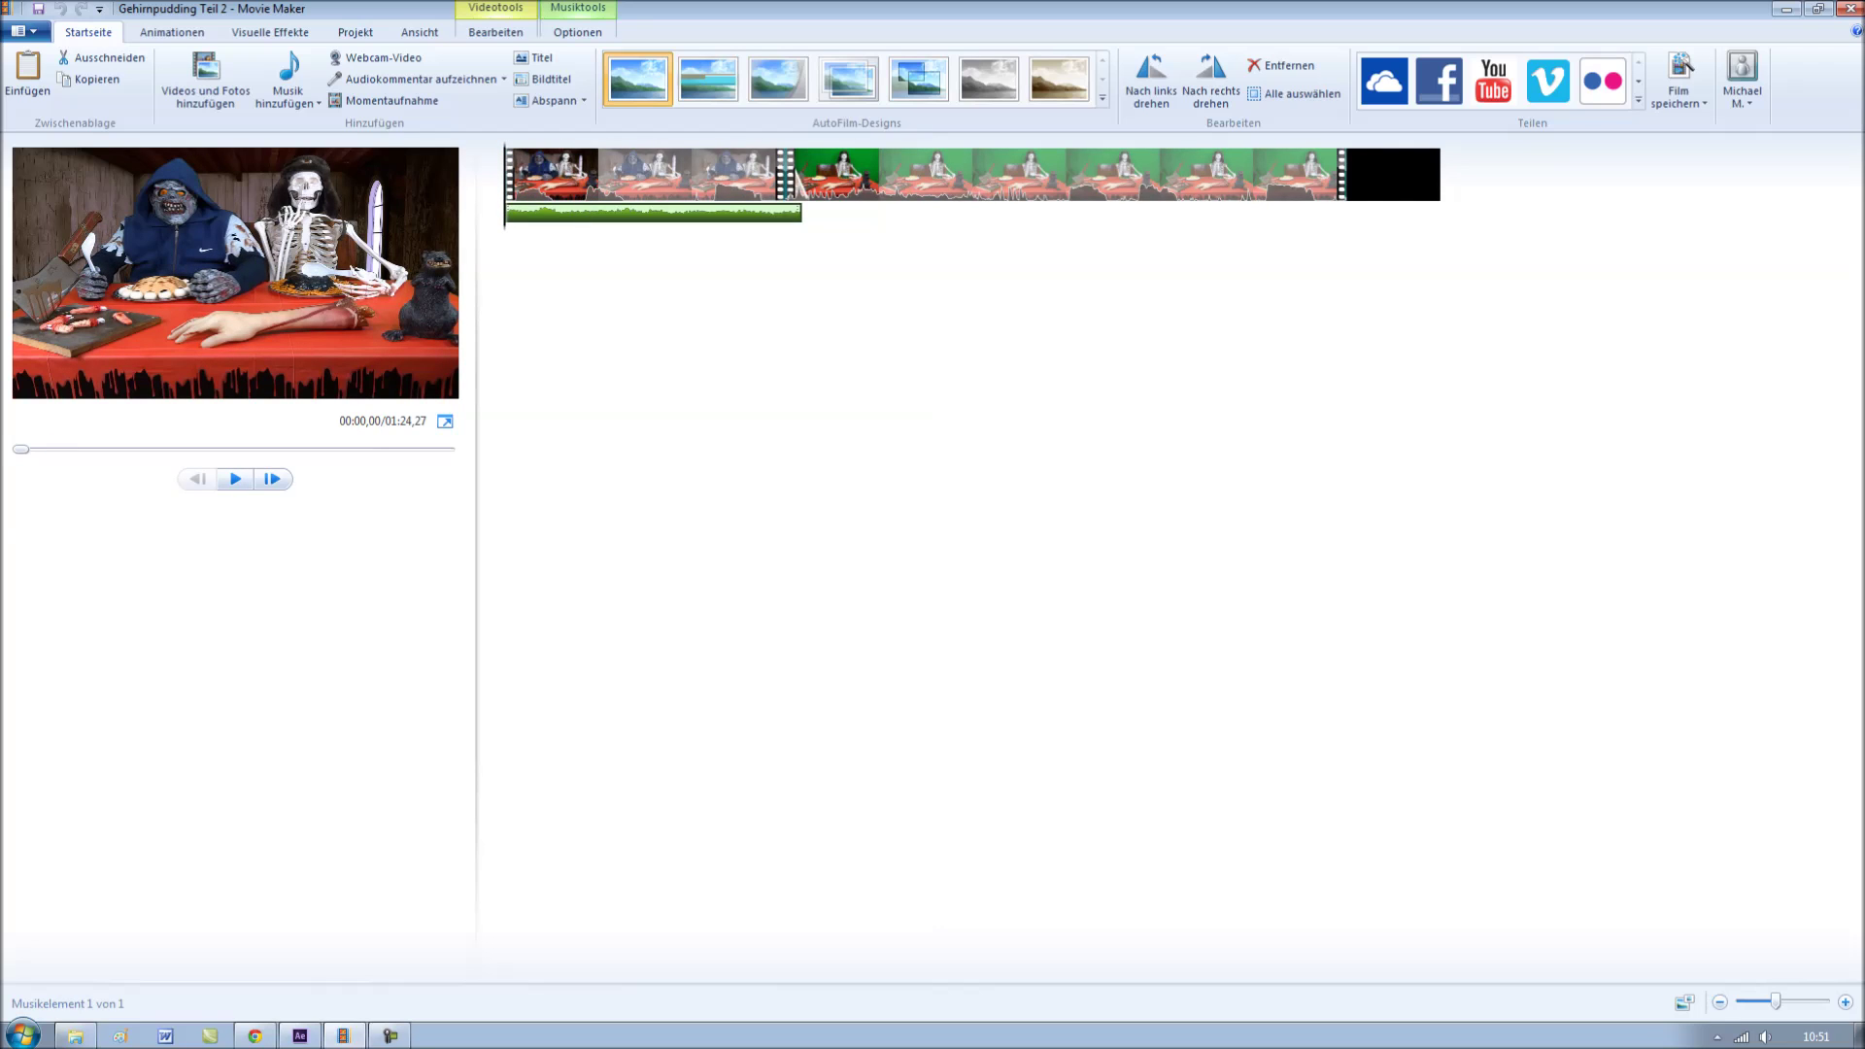
key("space")
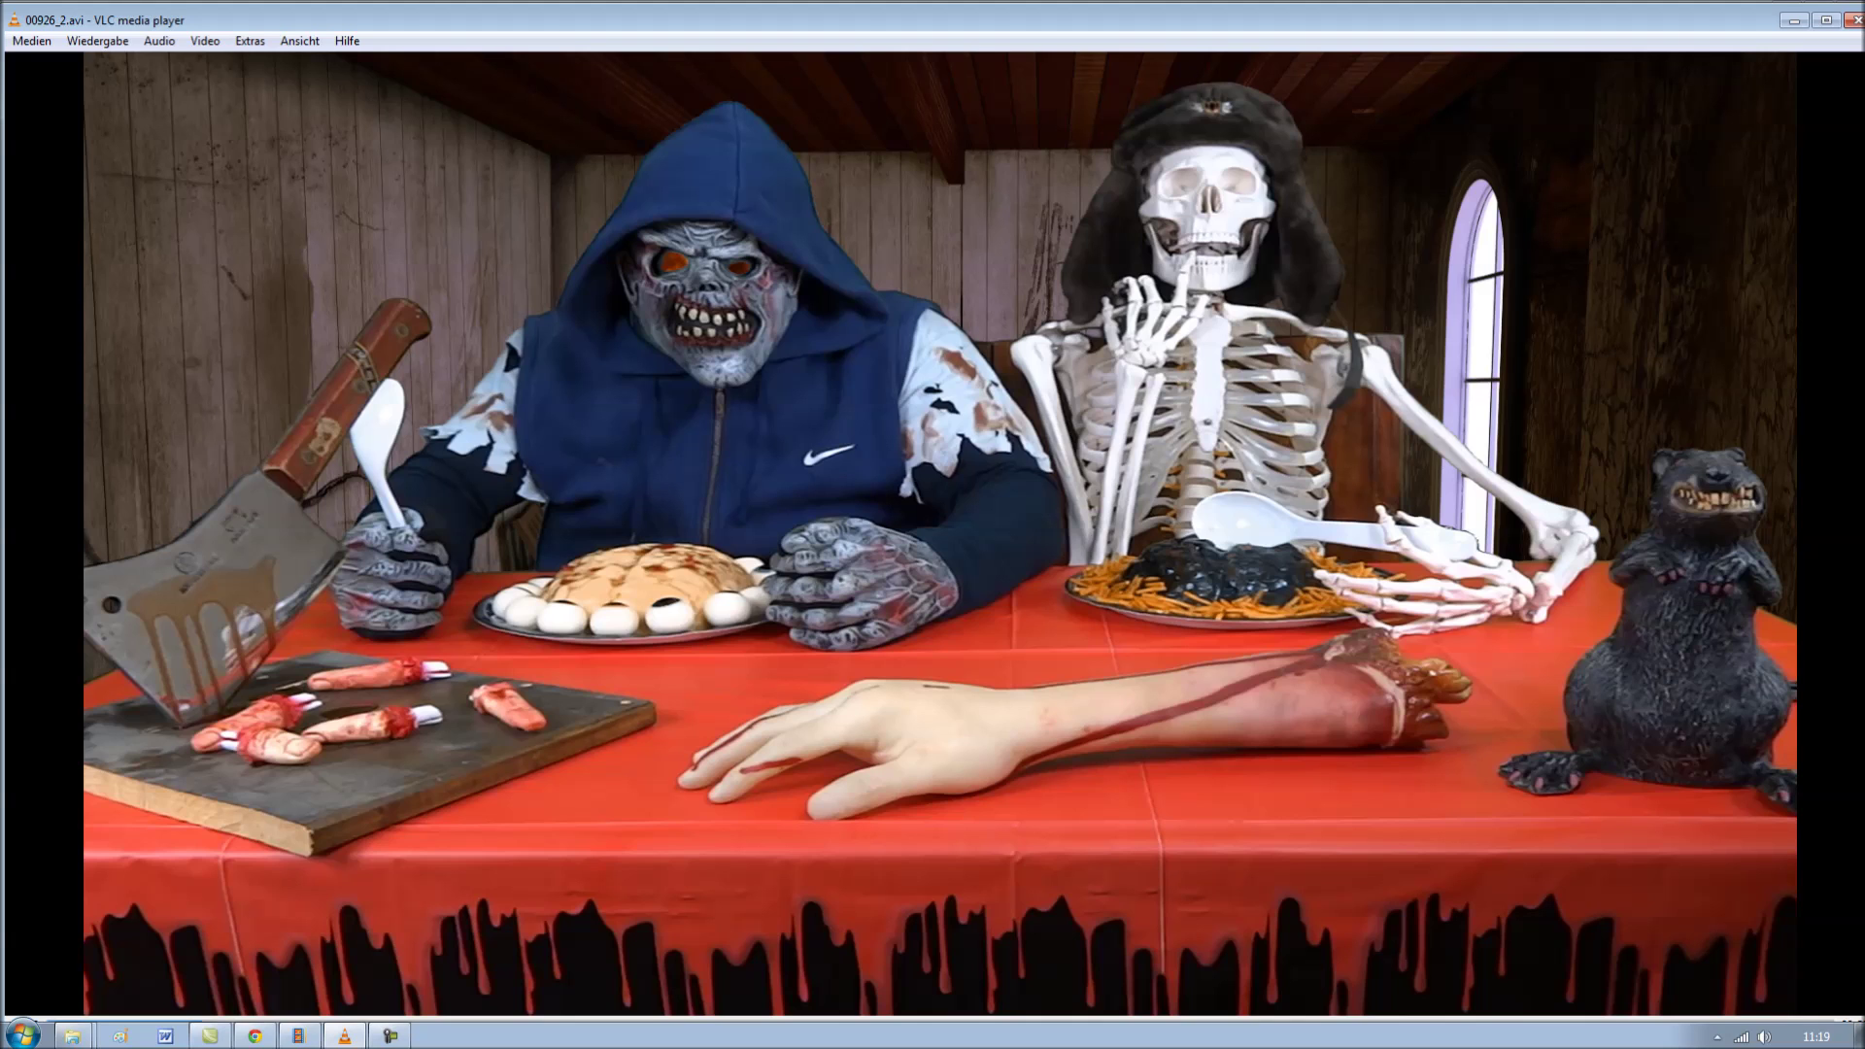
Switch VLC to fullscreen to watch the 00926_2.avi Halloween composite.
key("f")
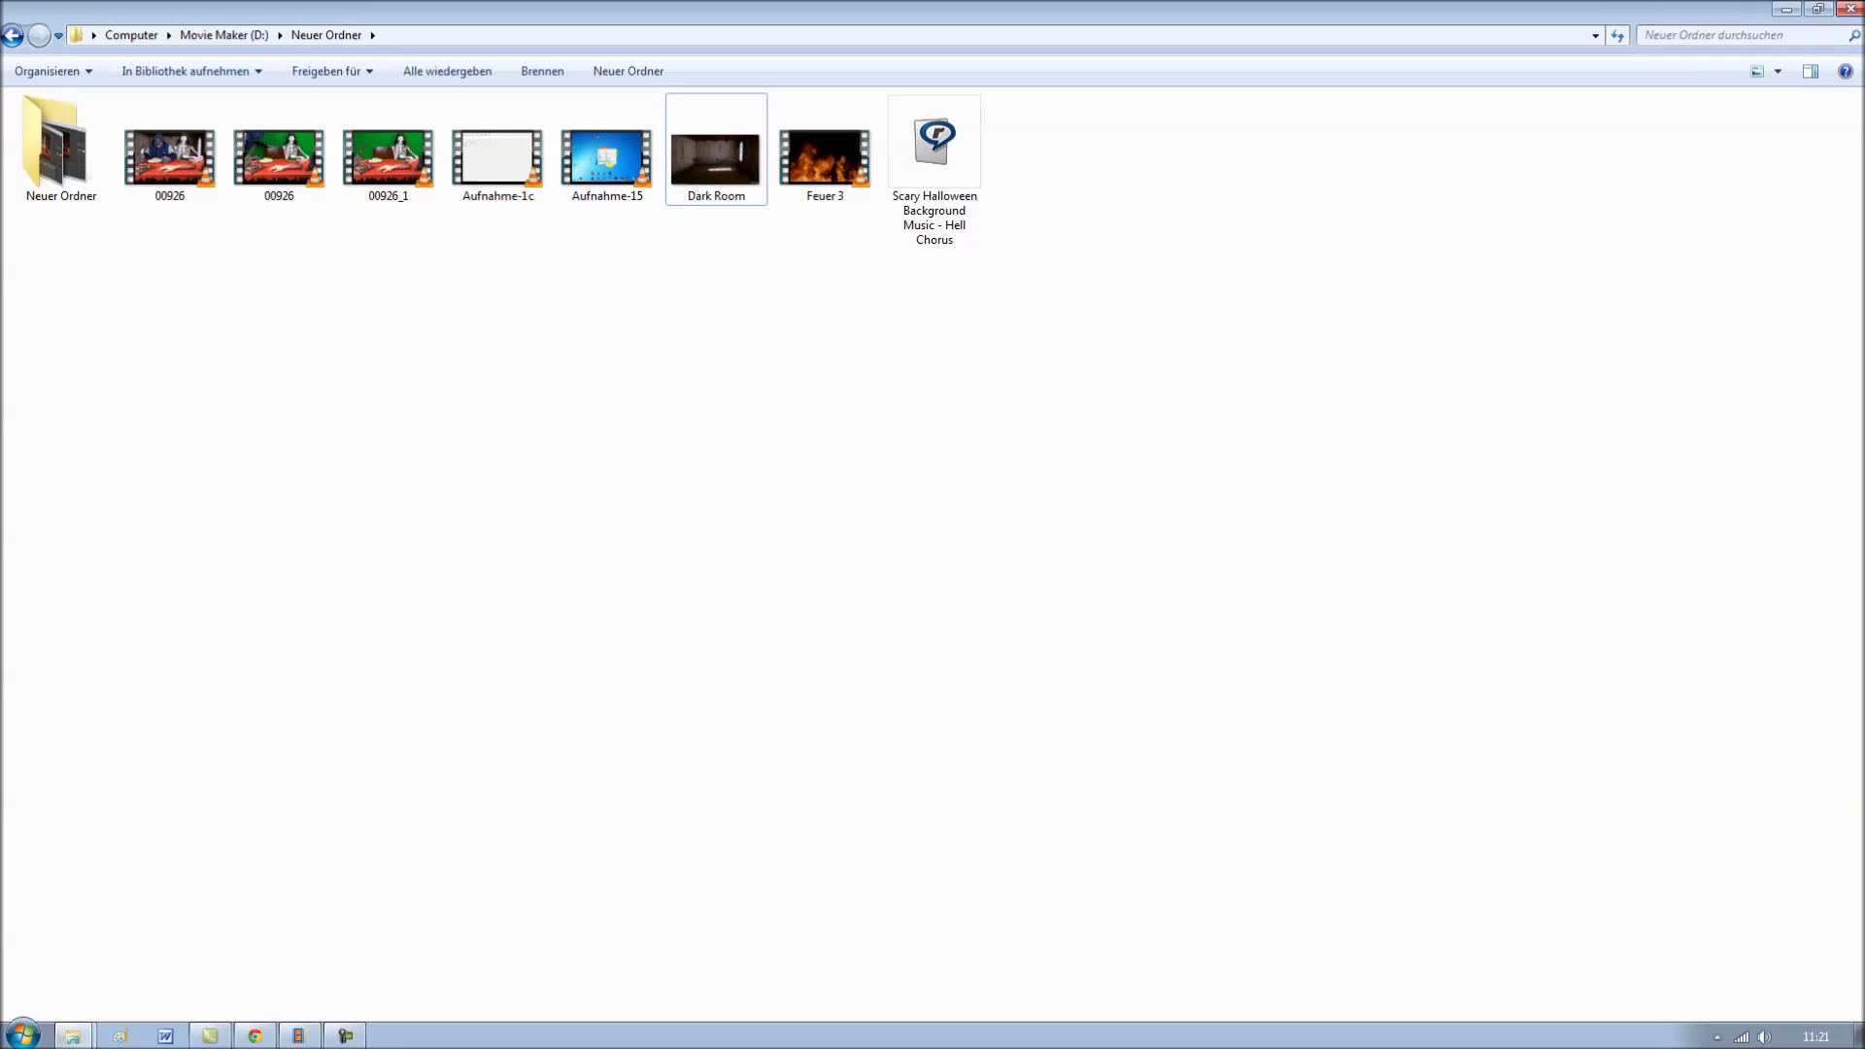
Open the Dark Room image in IrfanView and paste the copied frame as a new image.
double_click(716, 156)
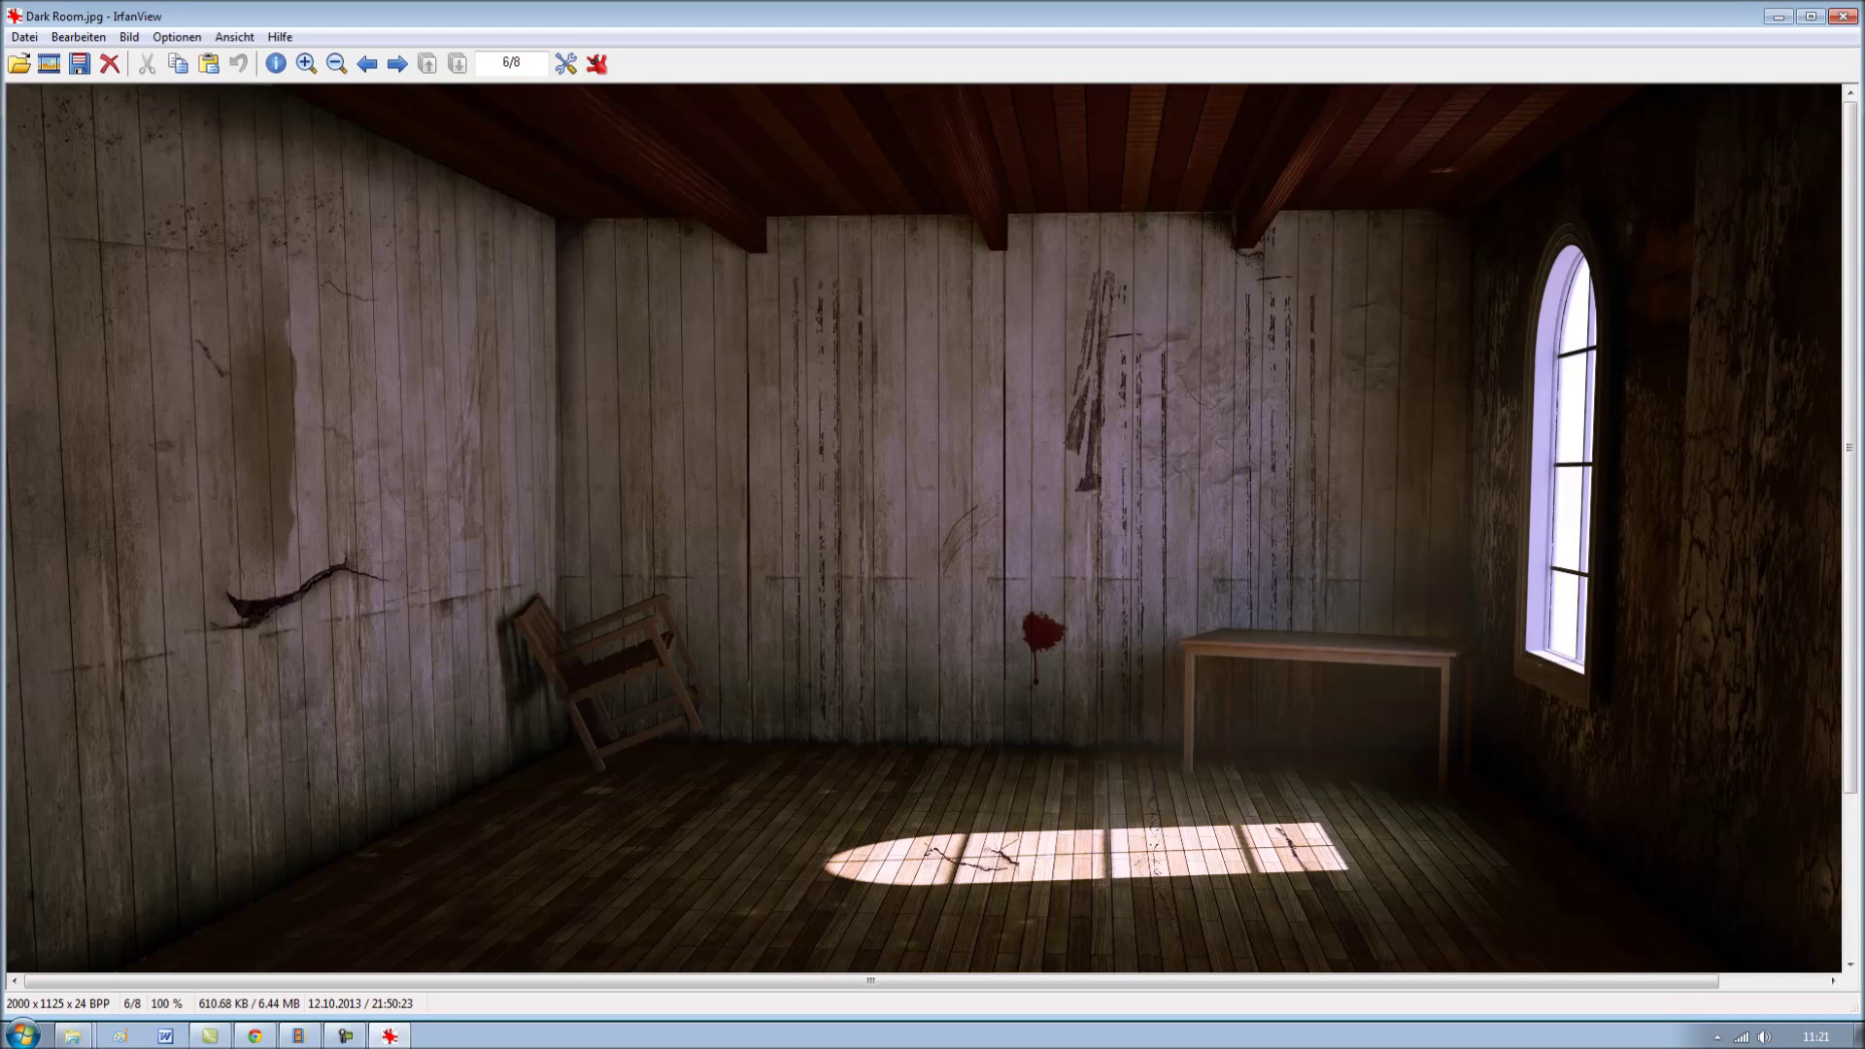
left_click(78, 37)
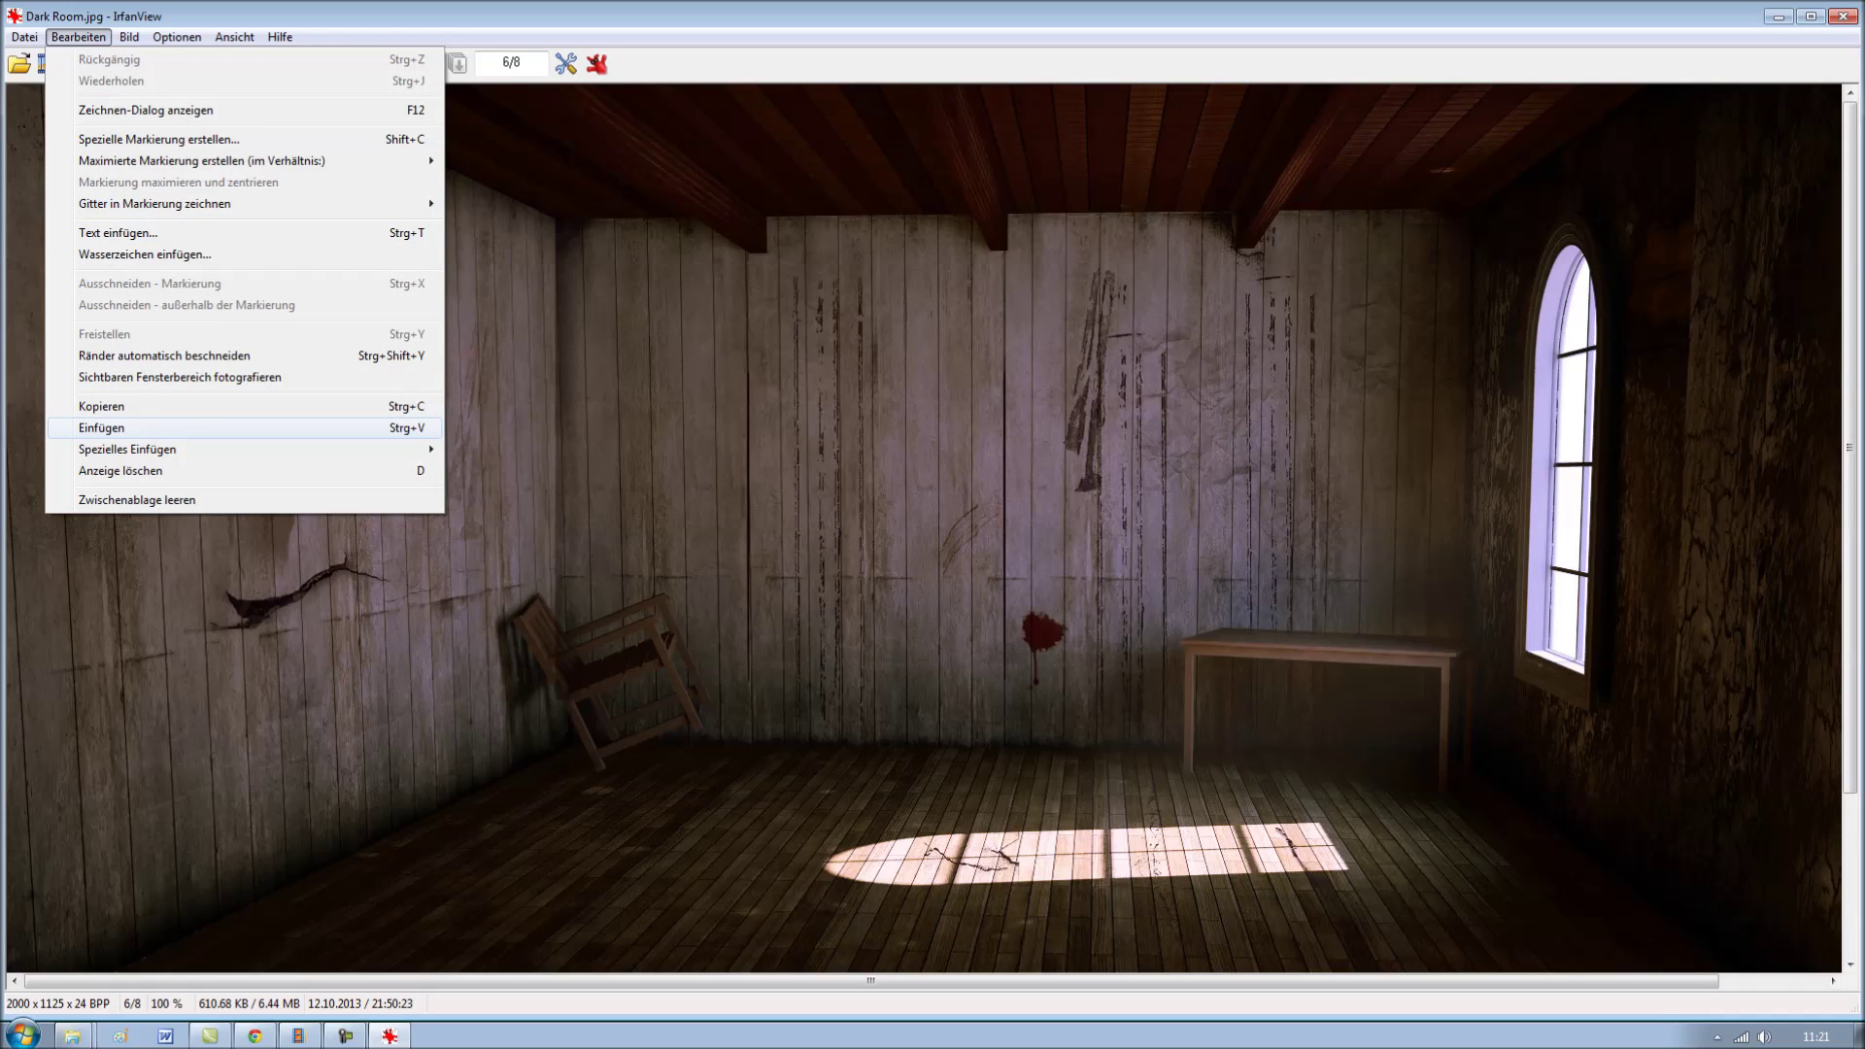
key("Return")
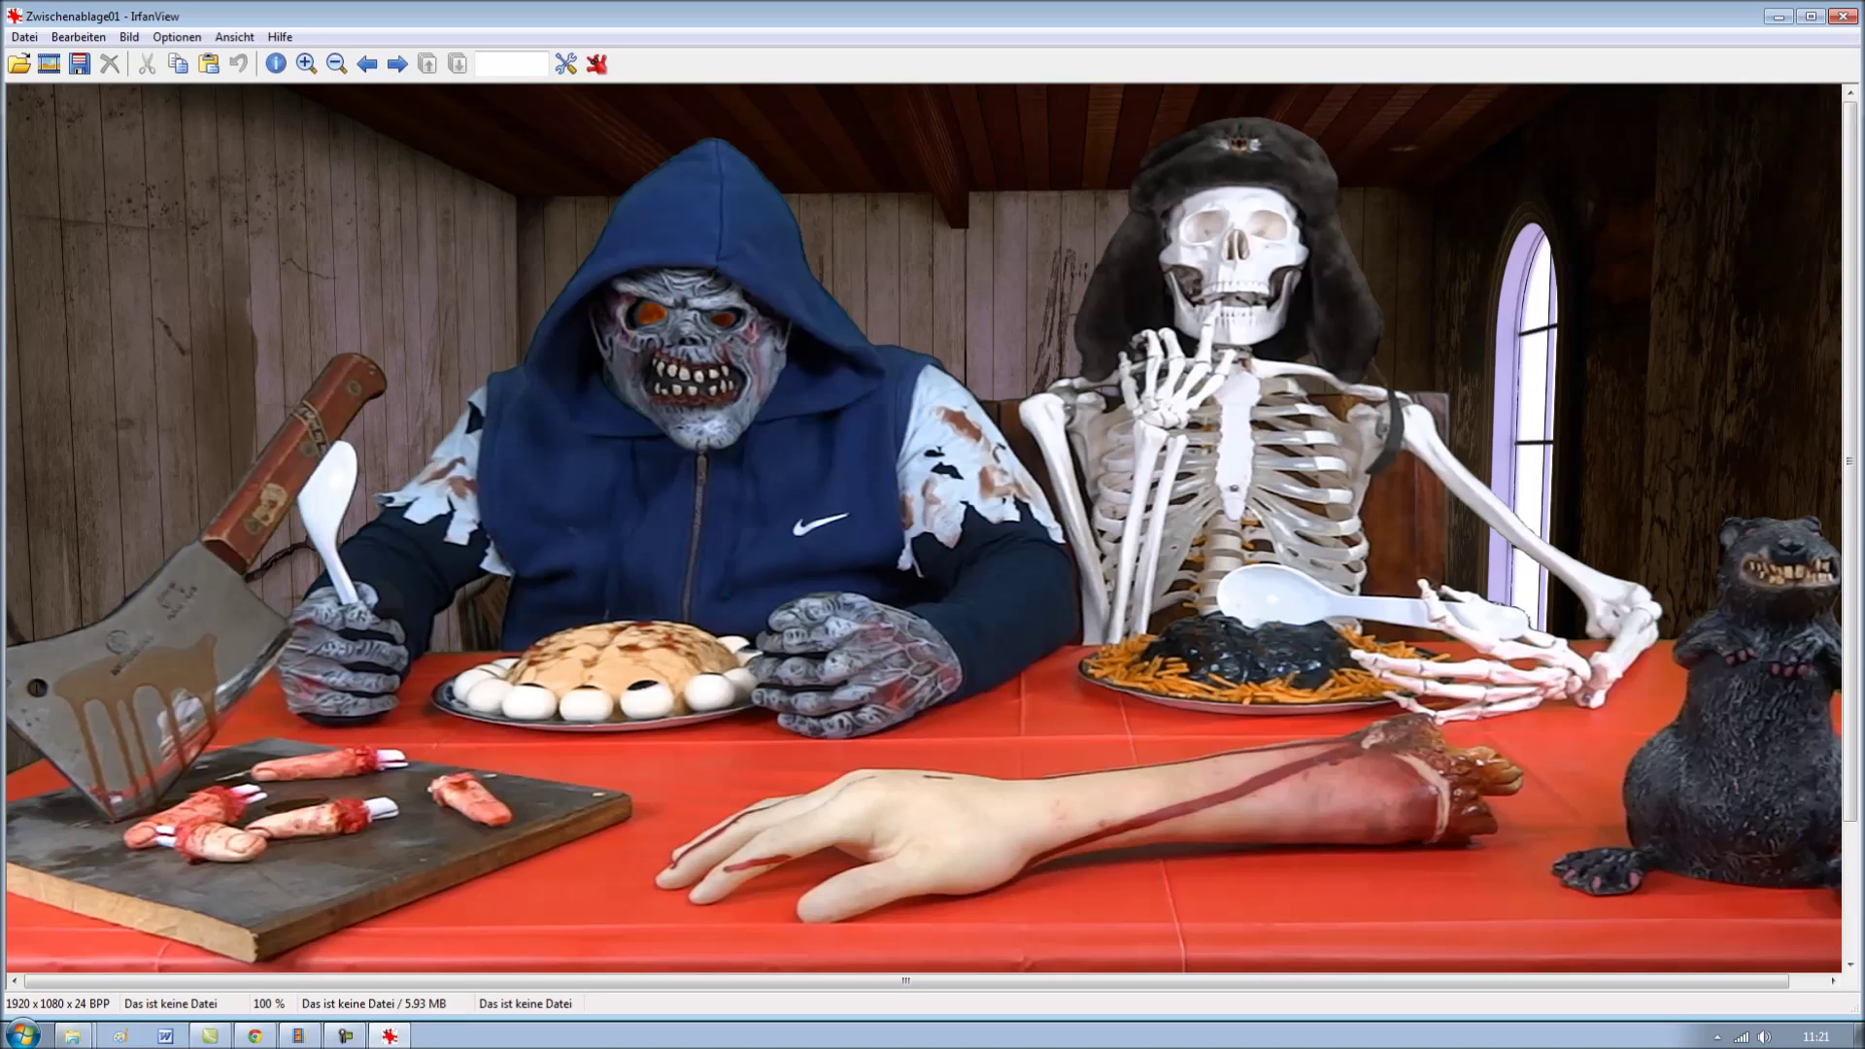
Save the pasted frame as Muster.jpg.
left_click(24, 36)
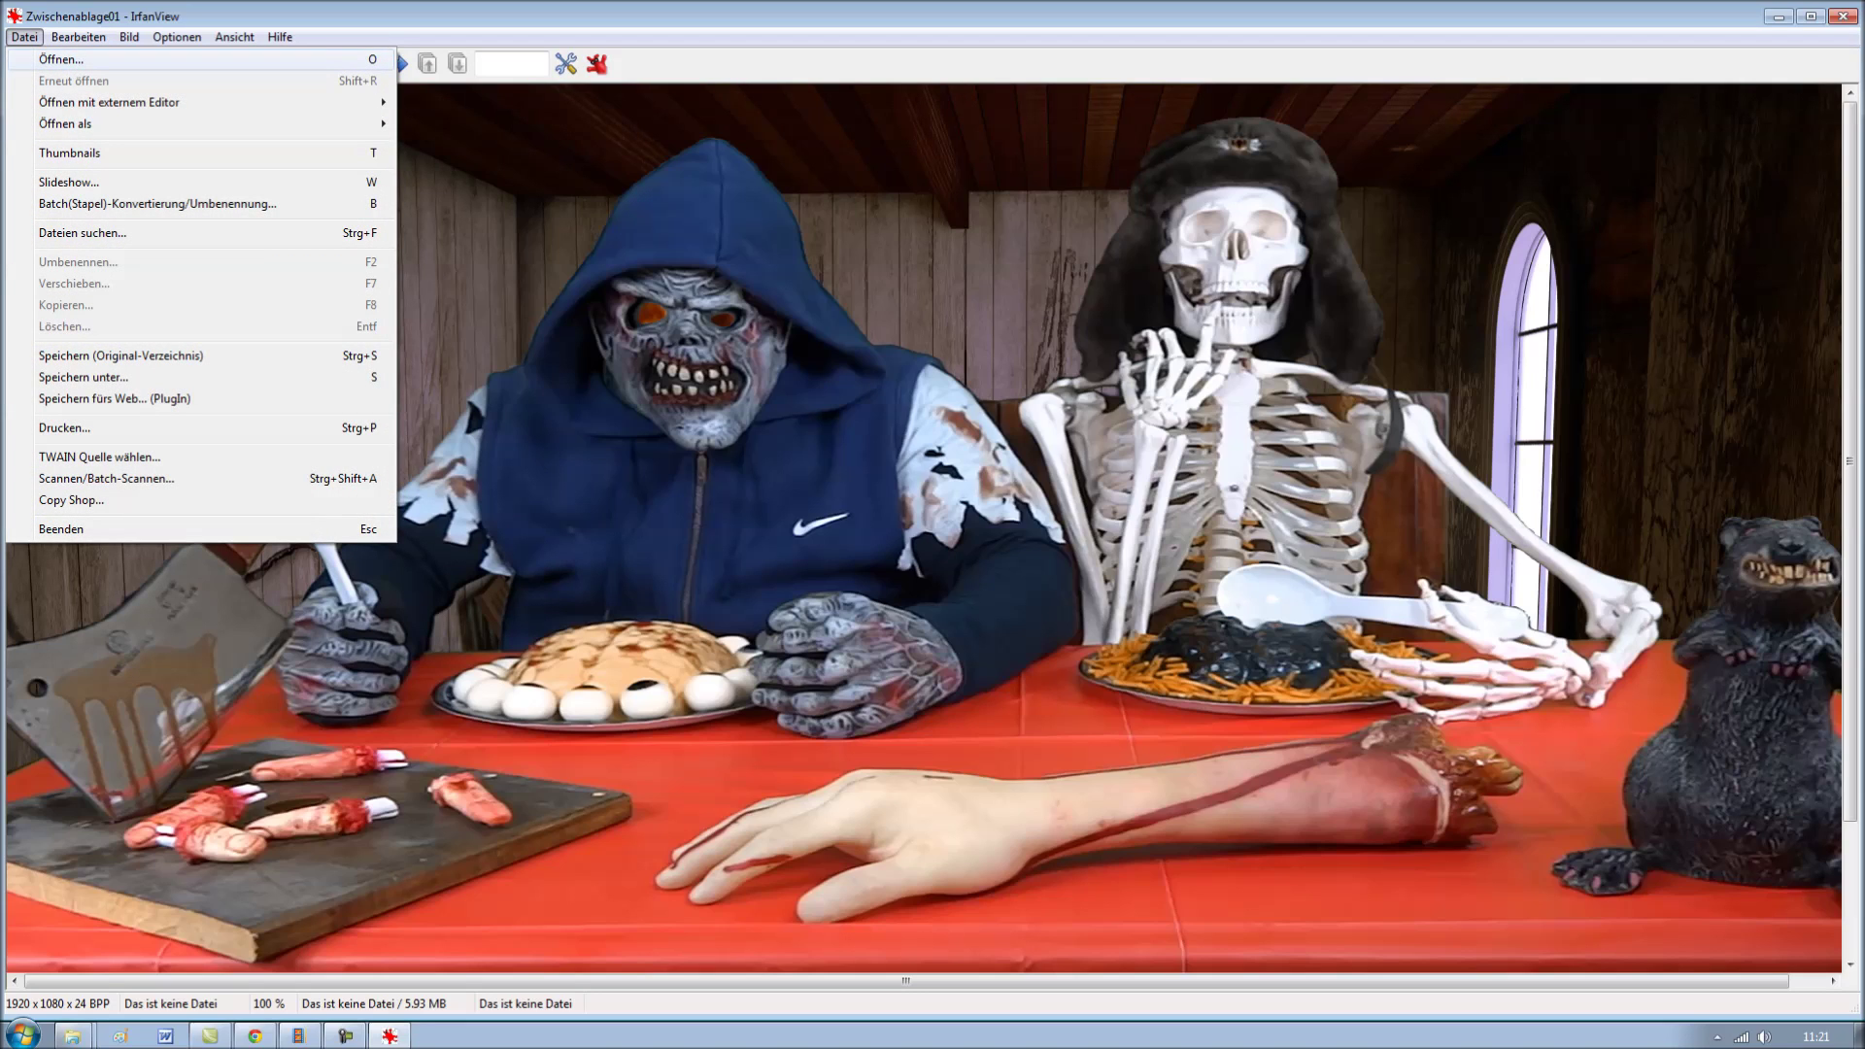
left_click(83, 377)
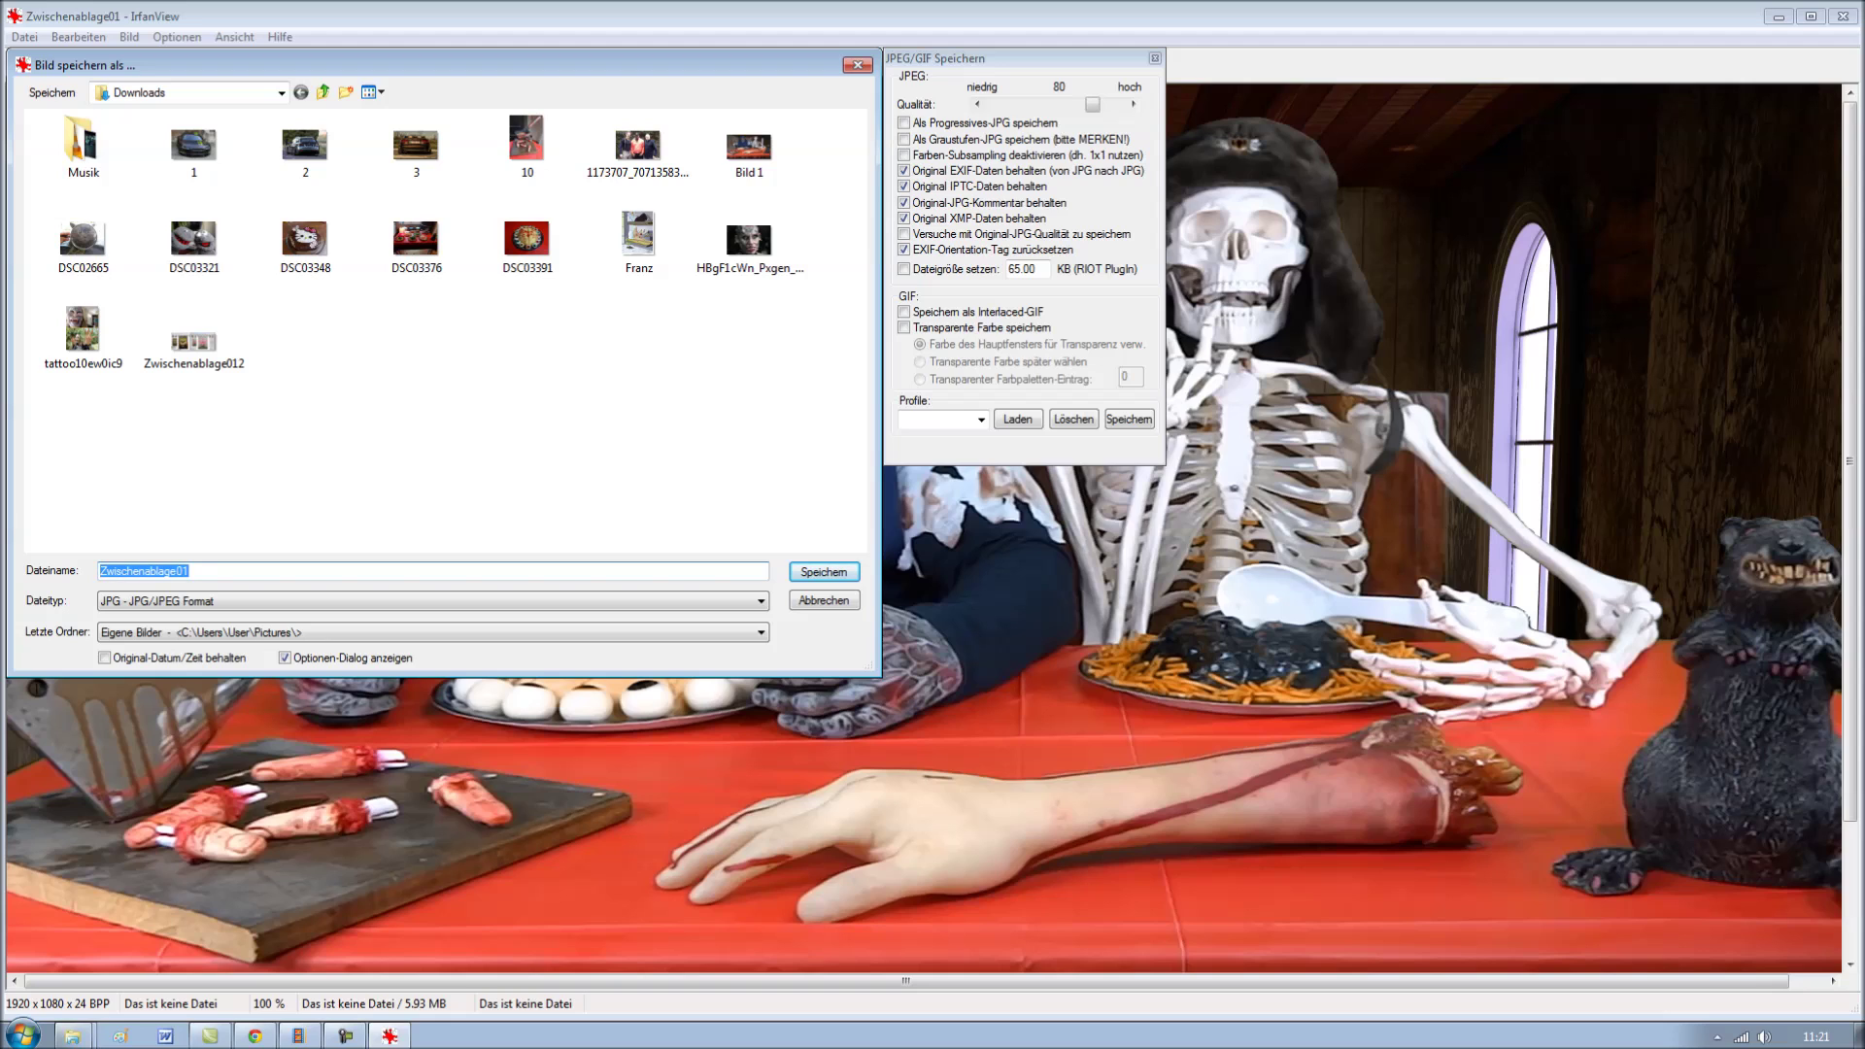
type("Muster")
key("Return")
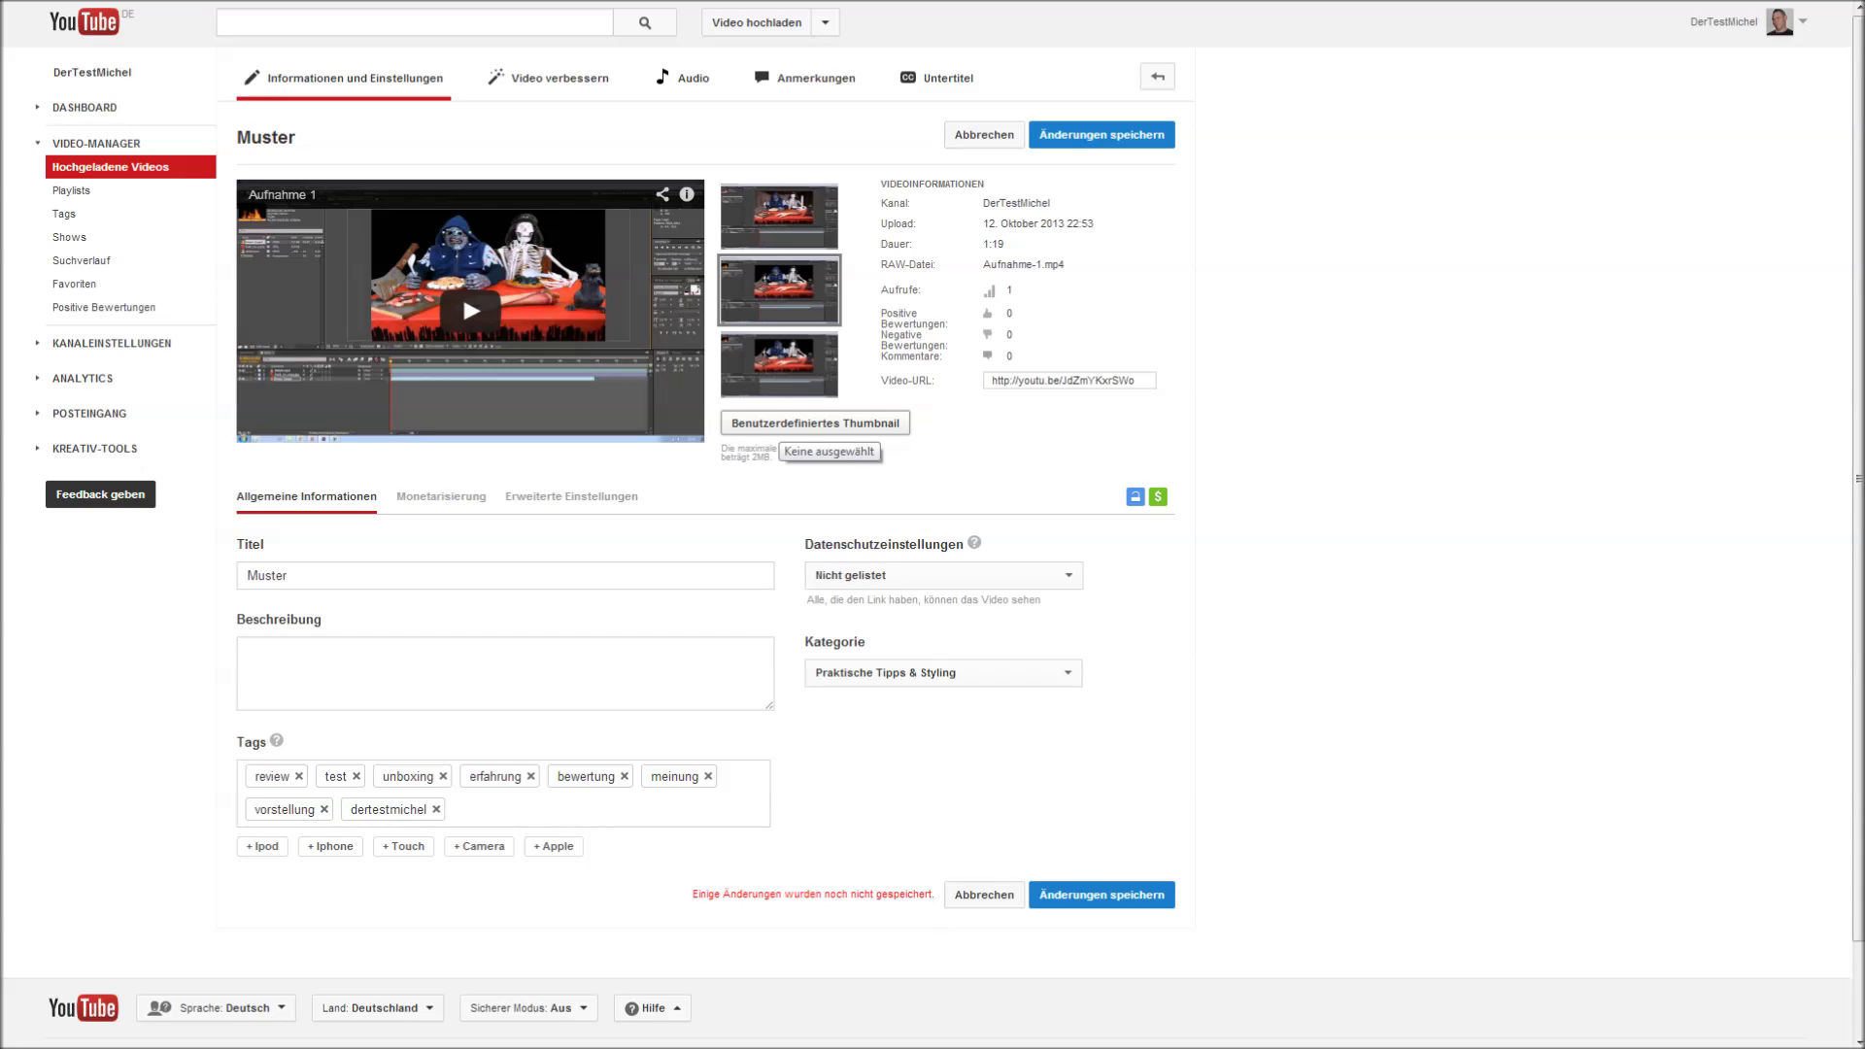
Choose a custom thumbnail image for the YouTube video Muster.
left_click(814, 424)
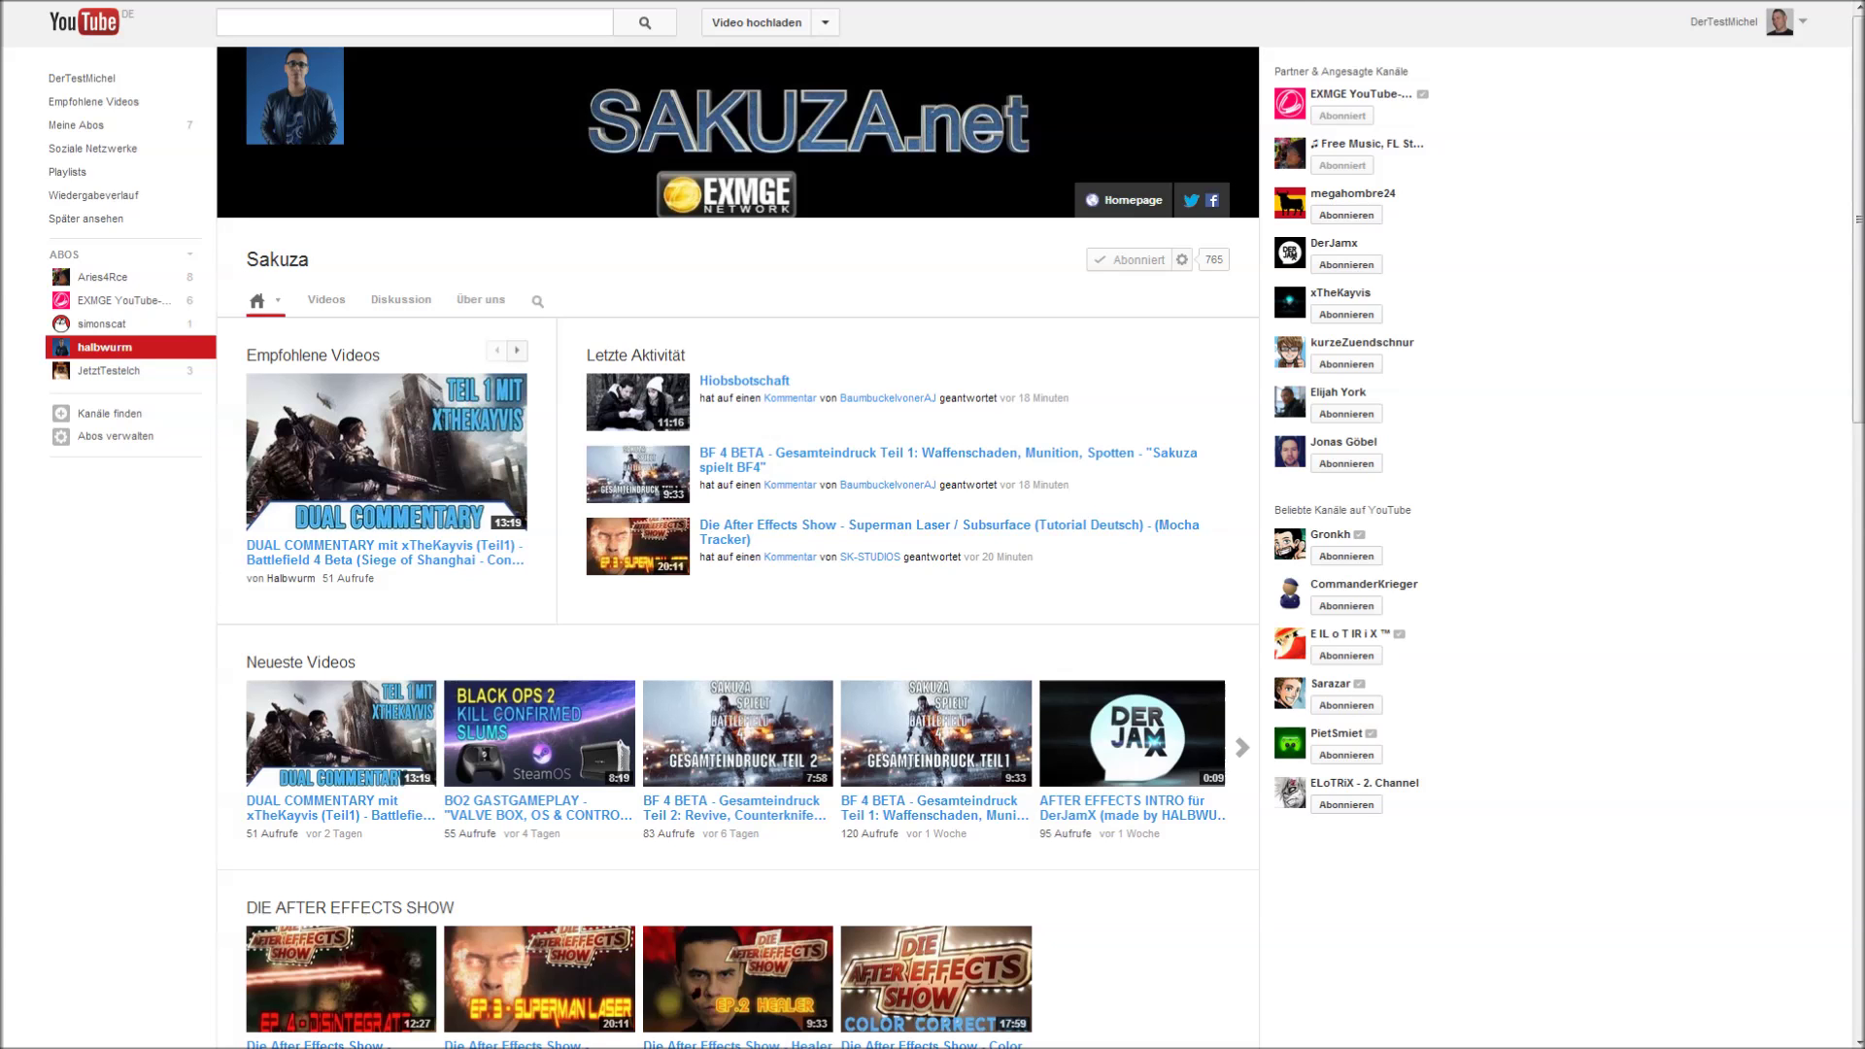
Scroll the subscribed channel page down to the After Effects Show row.
scroll(739, 524, "down", 3)
scroll(738, 525, "down", 2)
scroll(738, 524, "down", 1)
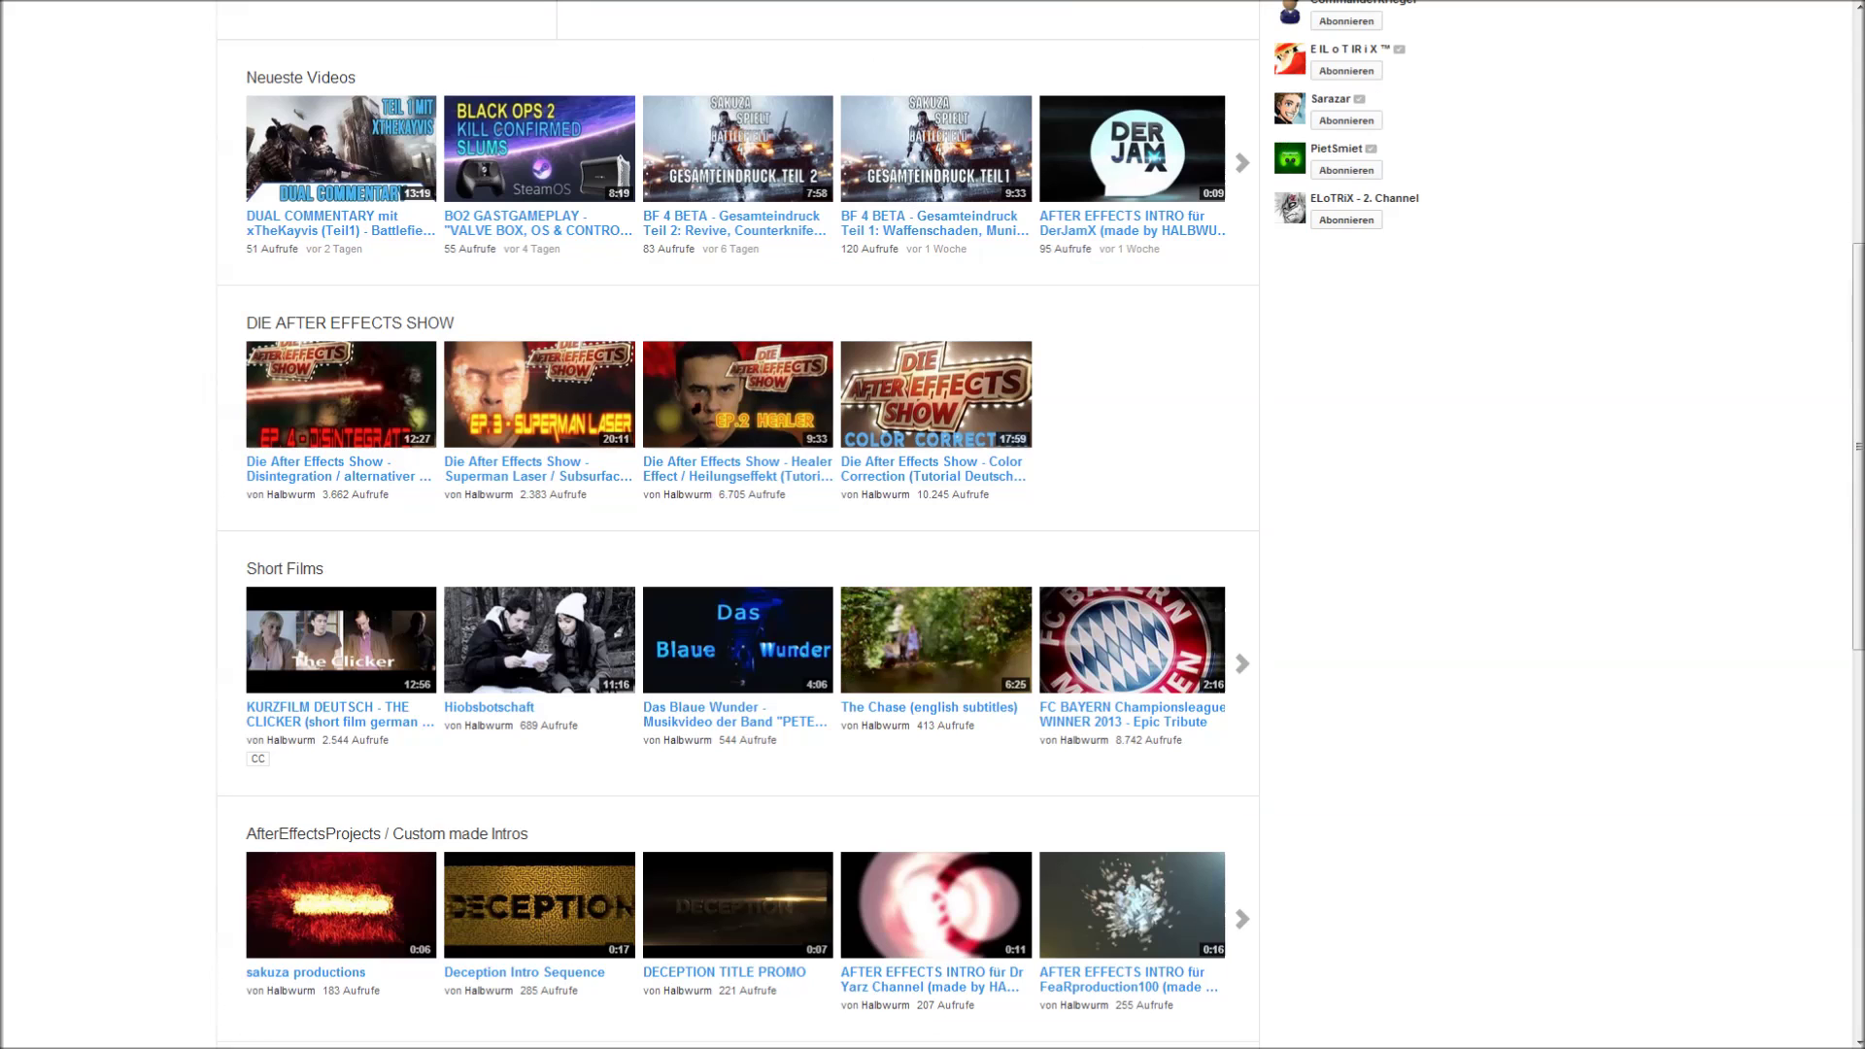